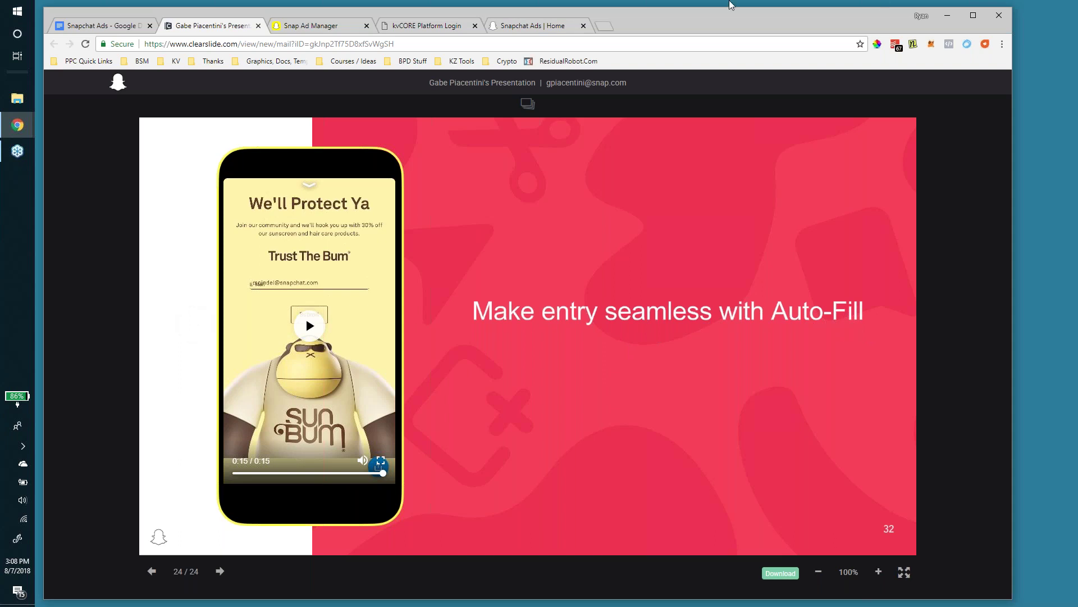
Check the outline's Ads.Snapchat.com link, then enter 'ads.' in Snap Ad Manager's address bar.
click(110, 29)
click(411, 401)
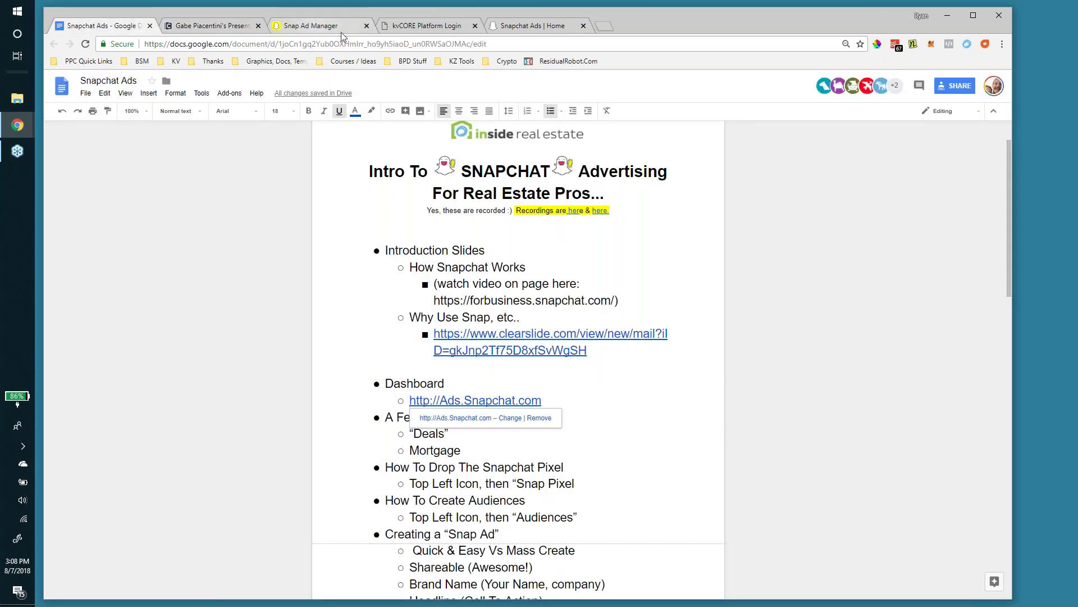
click(316, 26)
click(275, 45)
text(ads.n)
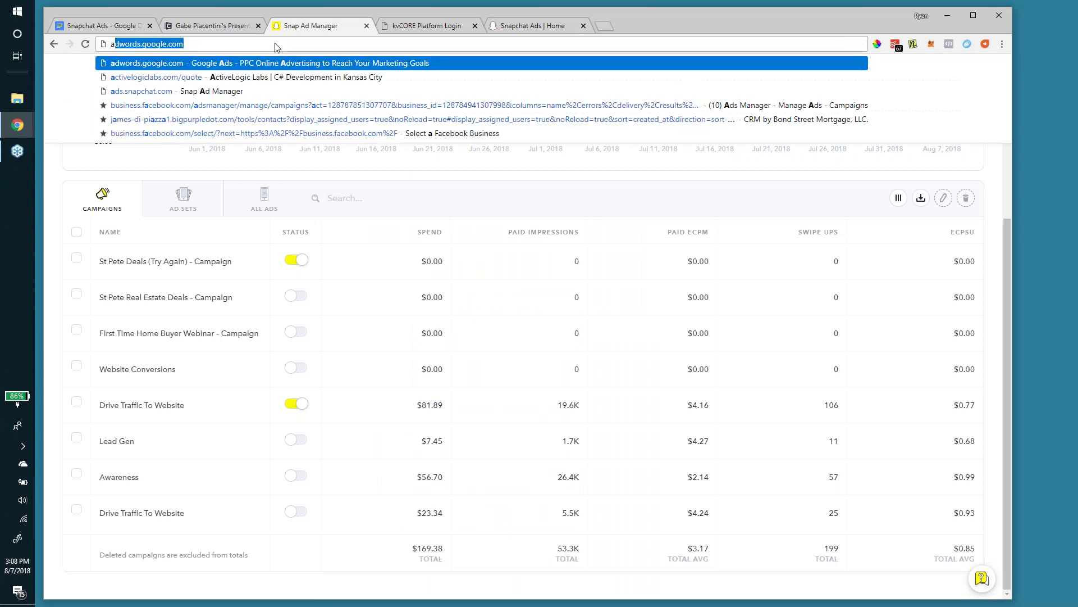
key(BackSpace)
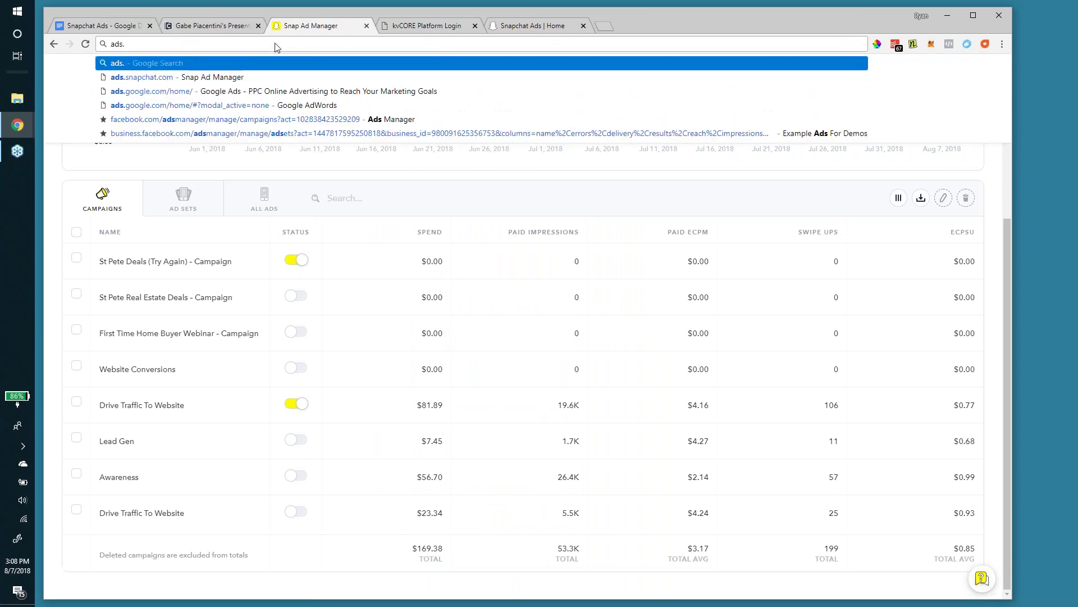
click(83, 47)
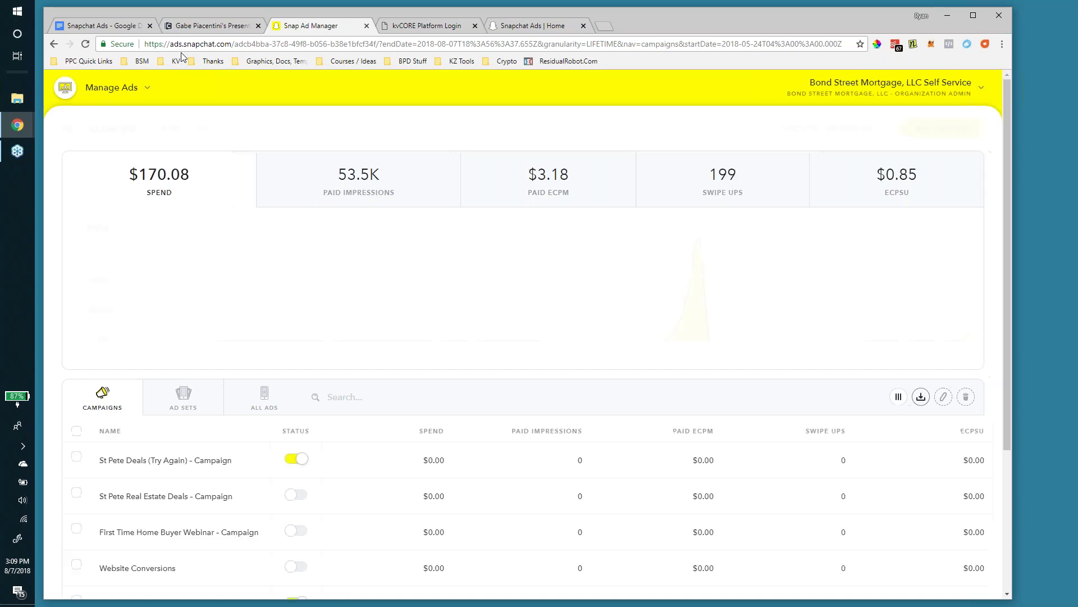
Zoom to 110% and review the eight campaigns' totals: $170.08 spend, 53.5K impressions, 199 swipe ups.
scroll(444, 95, down, 1)
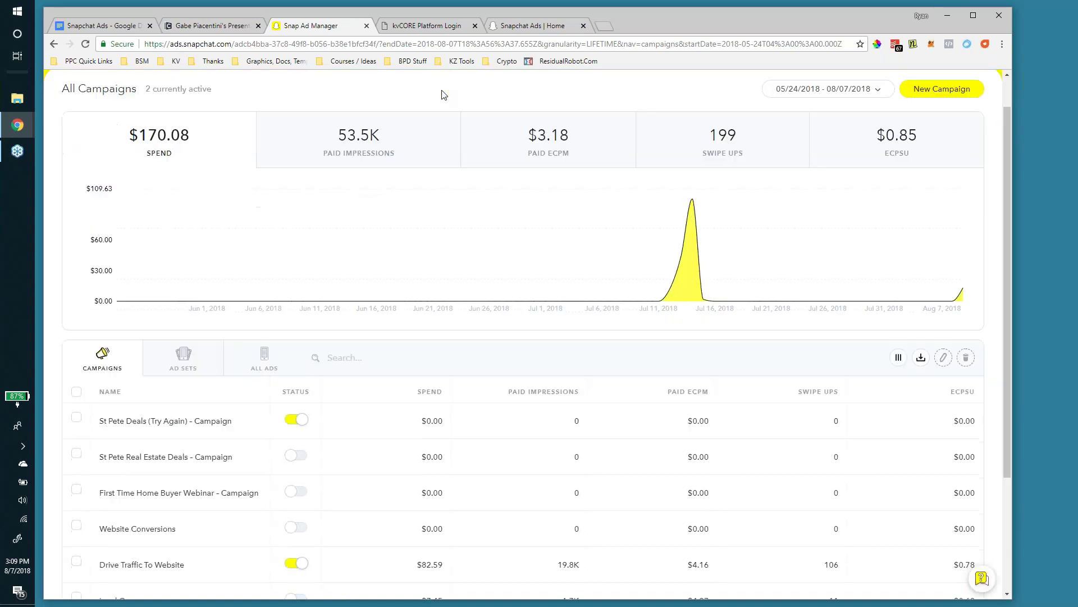
scroll(444, 95, down, 3)
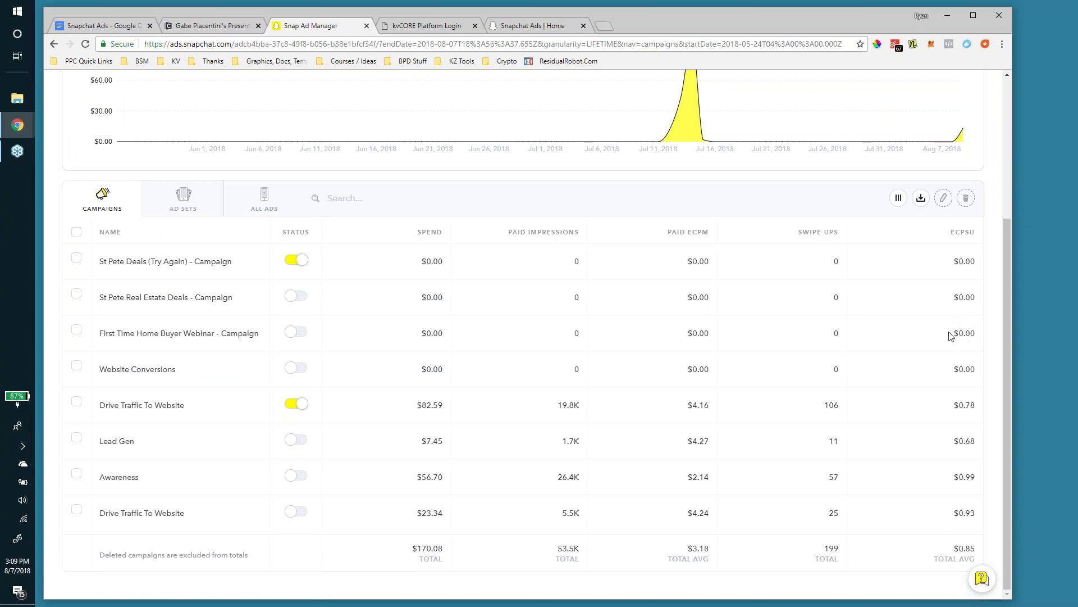
drag(957, 362, 975, 526)
key(ctrl+plus)
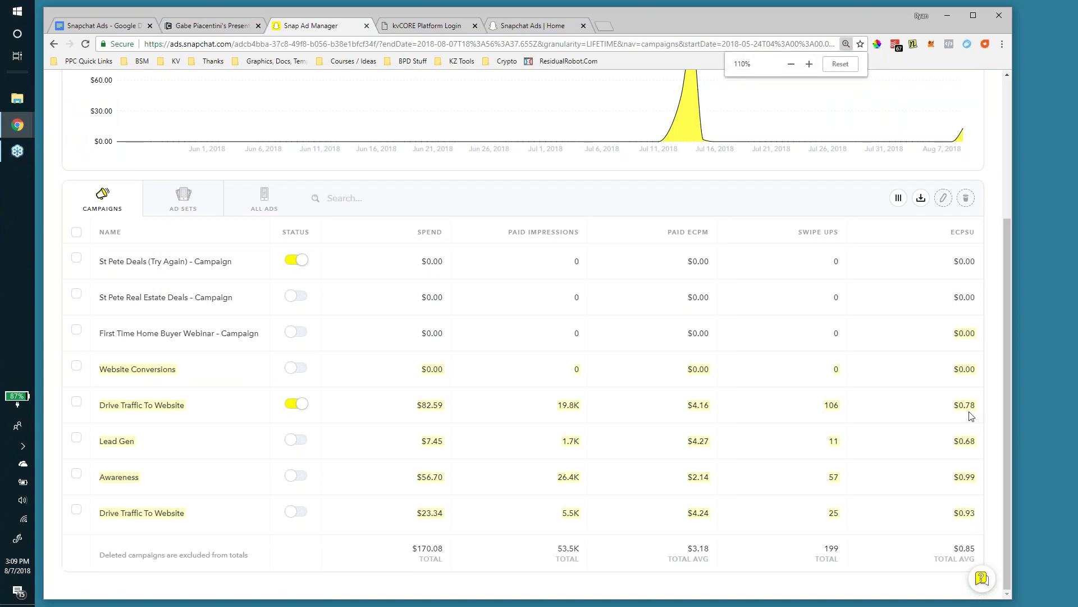
scroll(955, 422, down, 1)
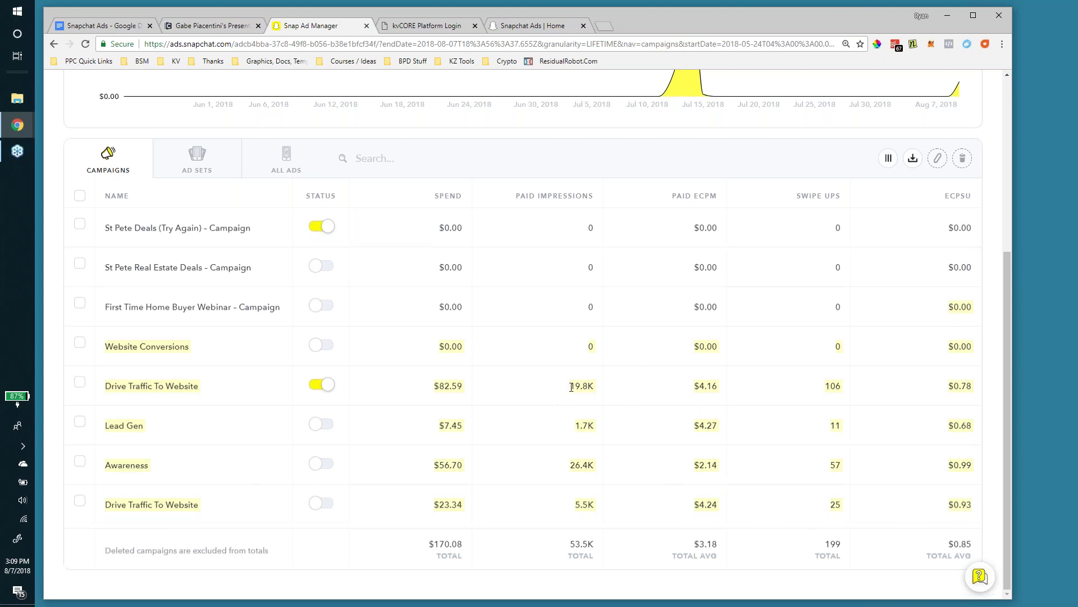
drag(573, 387, 603, 393)
scroll(858, 410, up, 1)
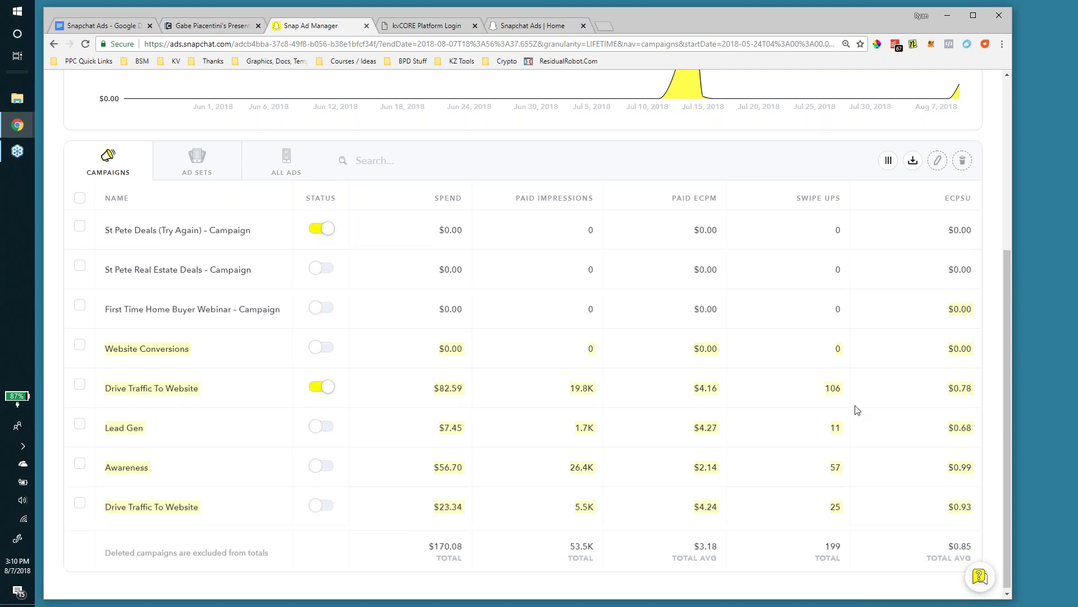
scroll(858, 410, up, 3)
scroll(835, 395, down, 1)
scroll(836, 395, down, 2)
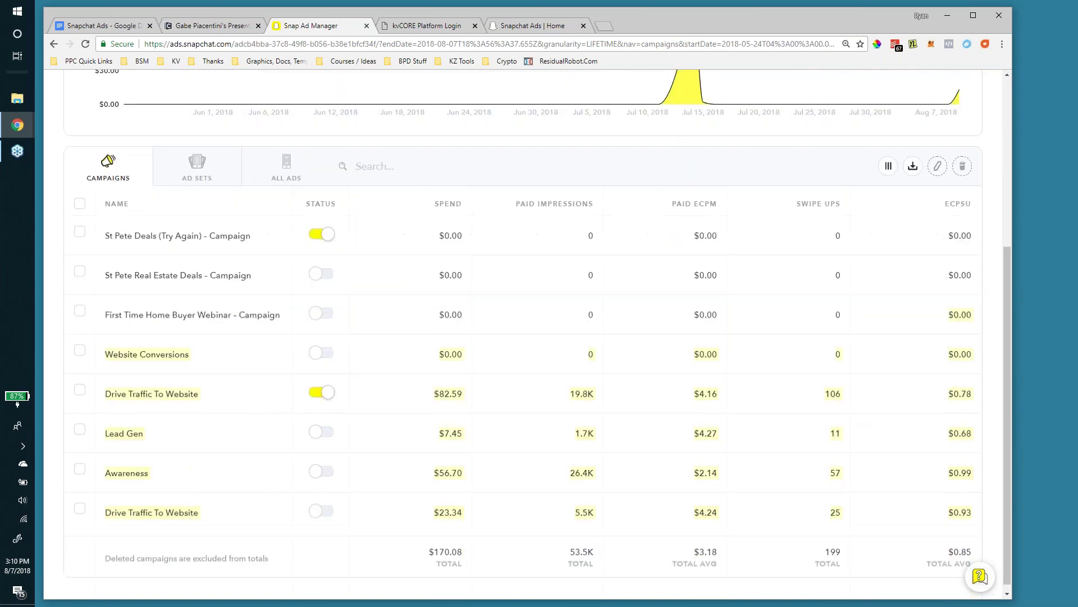
scroll(835, 395, up, 2)
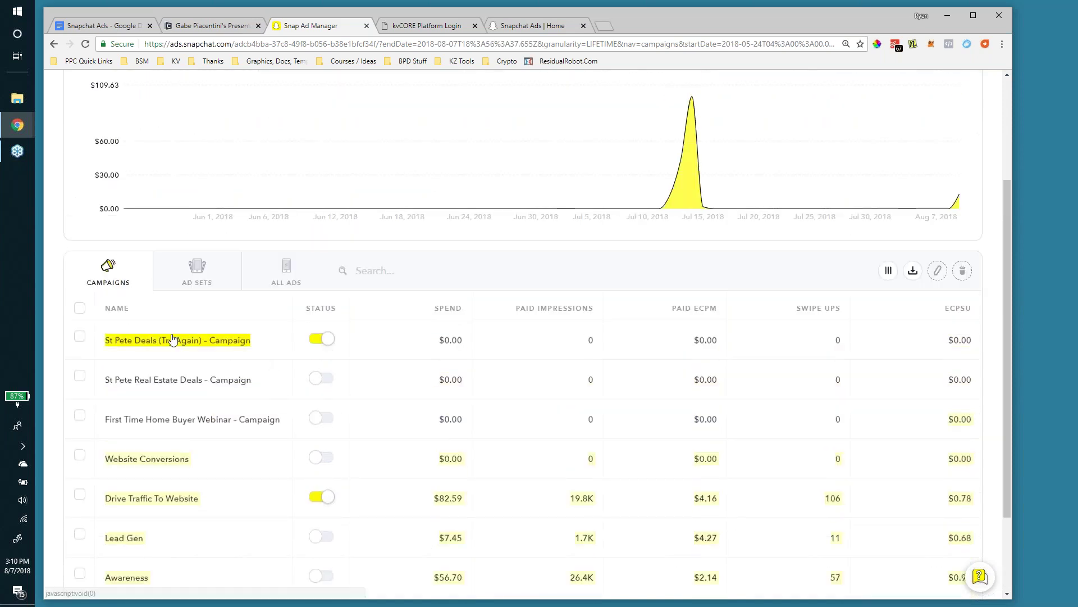
After glancing at the outline, open the Drive Traffic To Website campaign with its Metros 25-34 ad set.
click(111, 28)
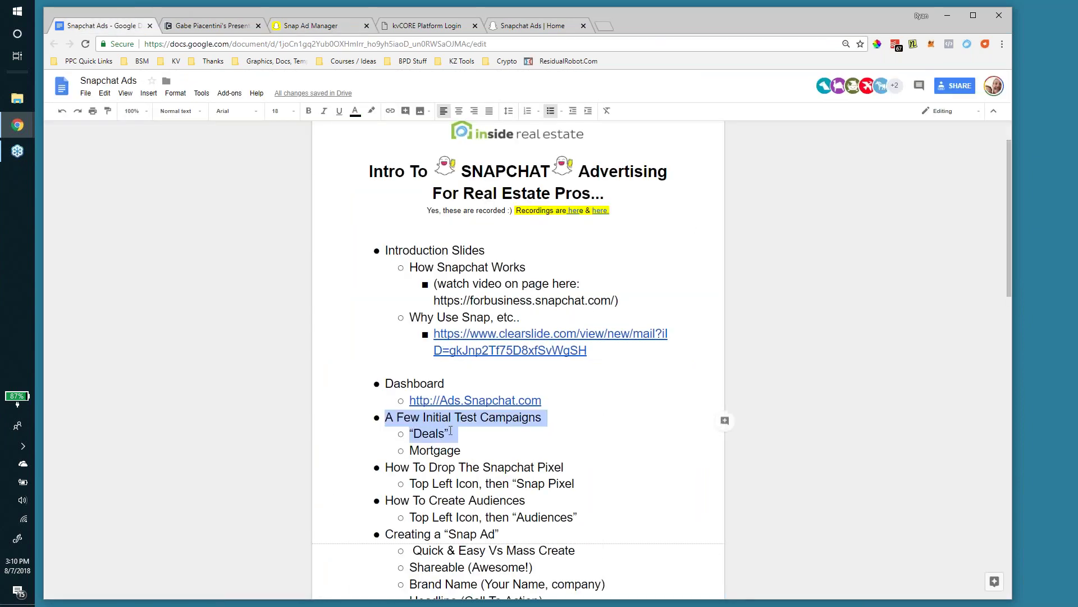
click(306, 26)
scroll(388, 236, down, 2)
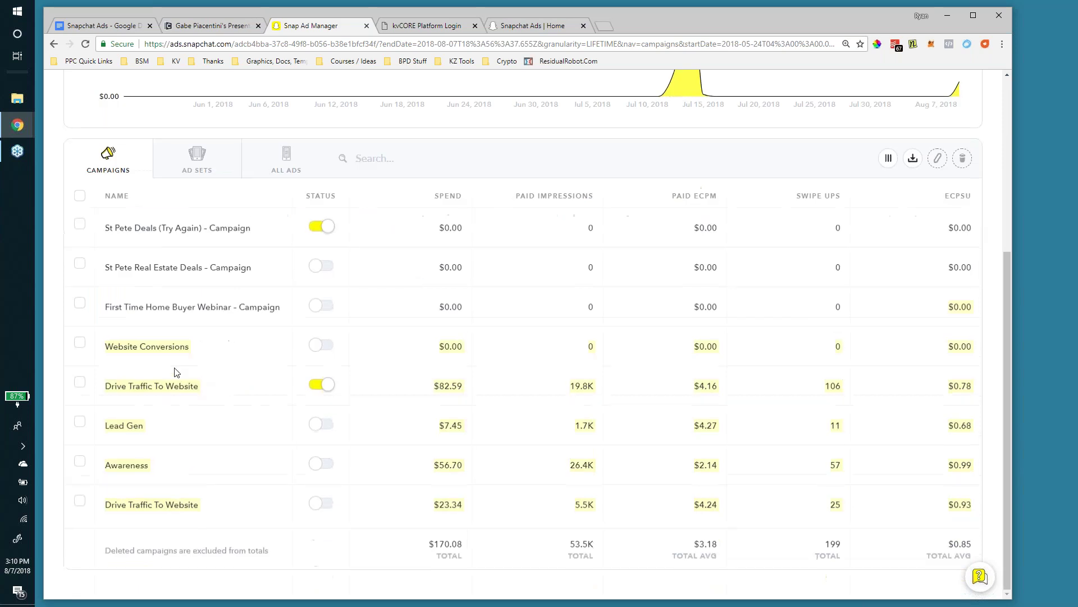
click(201, 390)
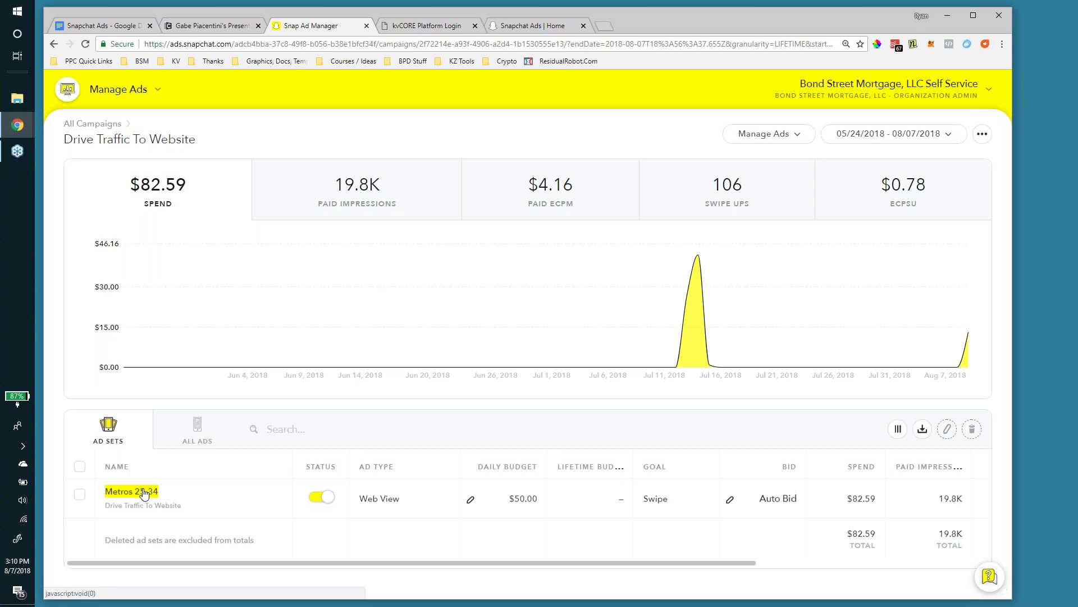
Open the Metros 25-34 ad set's Low Down Payment Mortgage Approval ad and review its Ad Details.
click(144, 493)
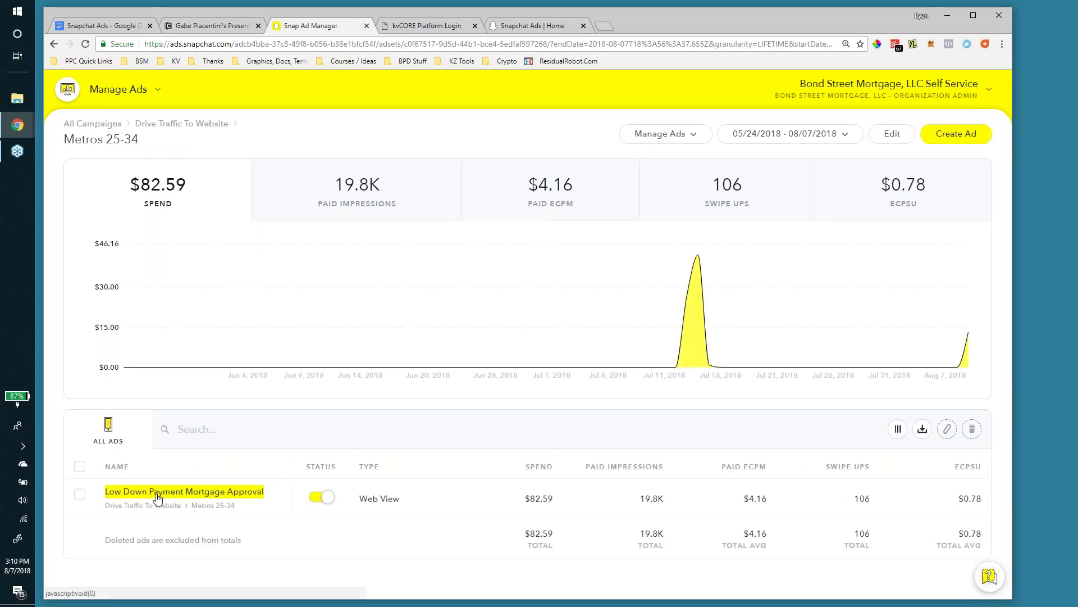
click(203, 493)
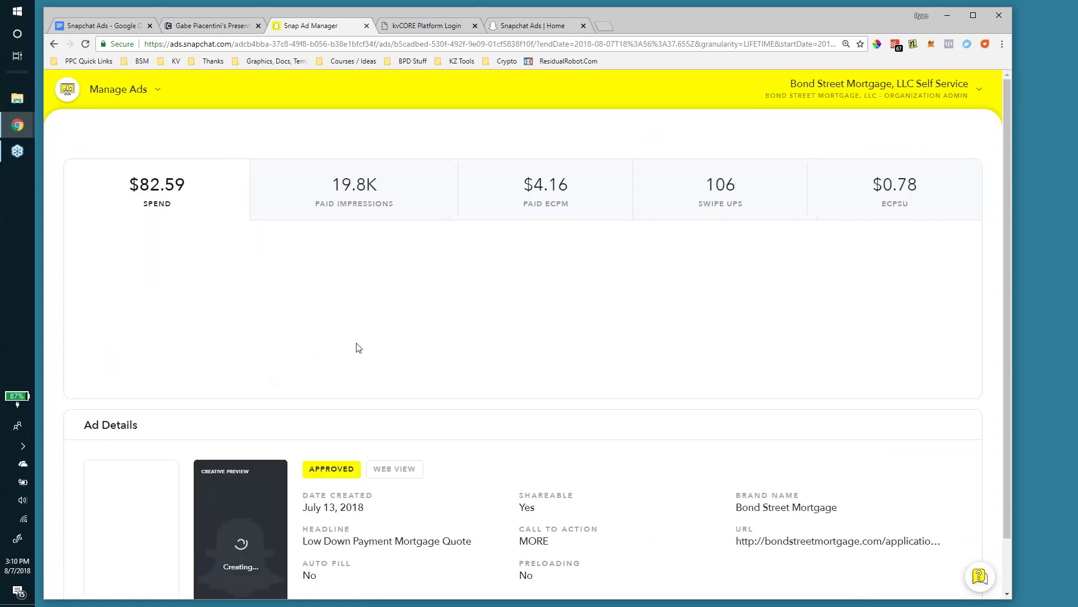
scroll(329, 345, down, 2)
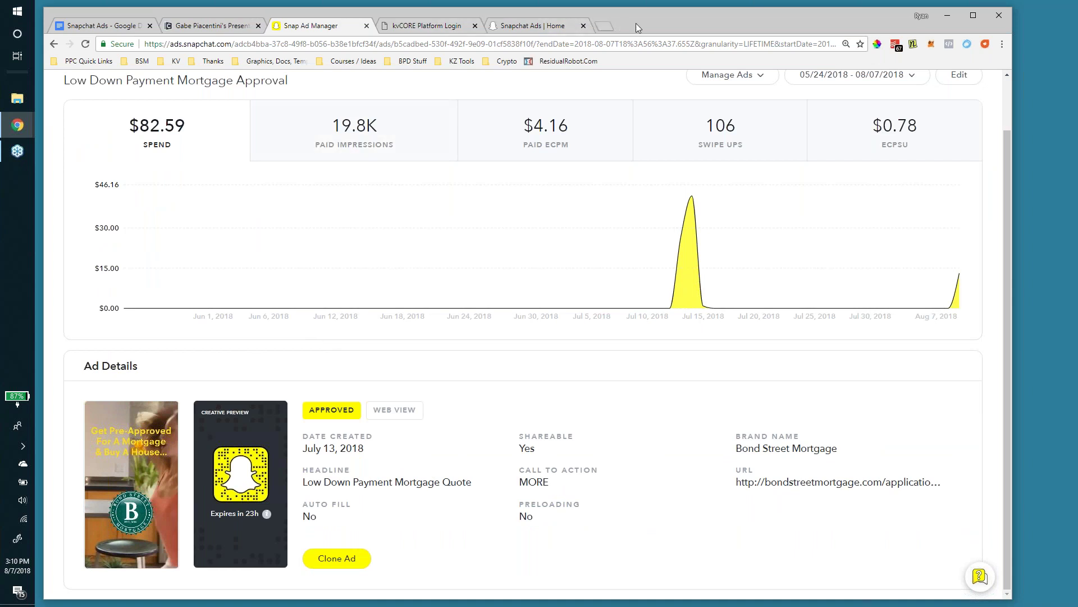
drag(636, 23, 672, 23)
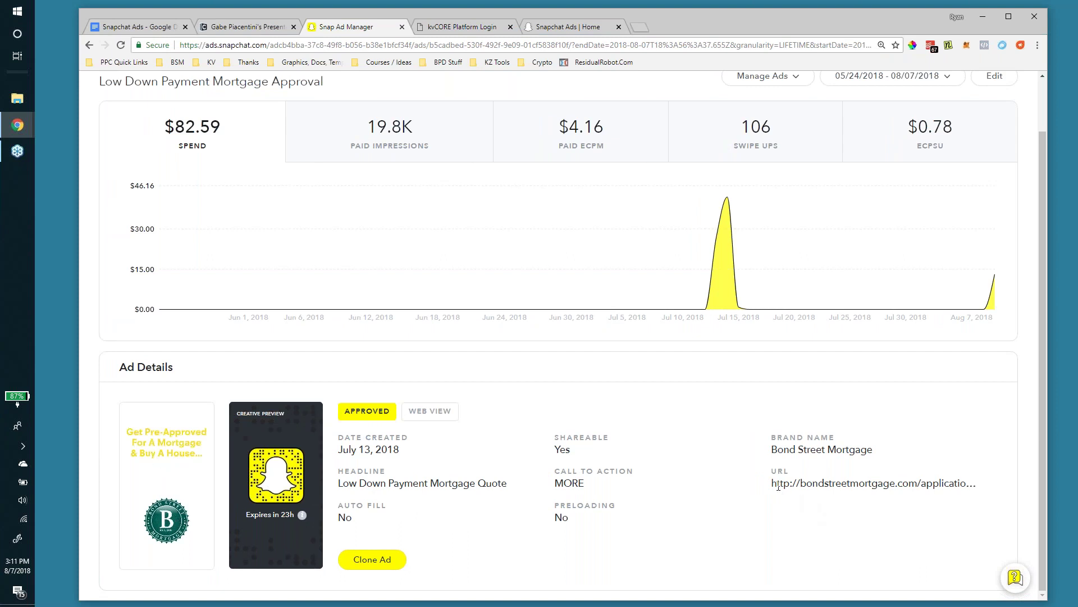
click(913, 485)
scroll(471, 477, up, 2)
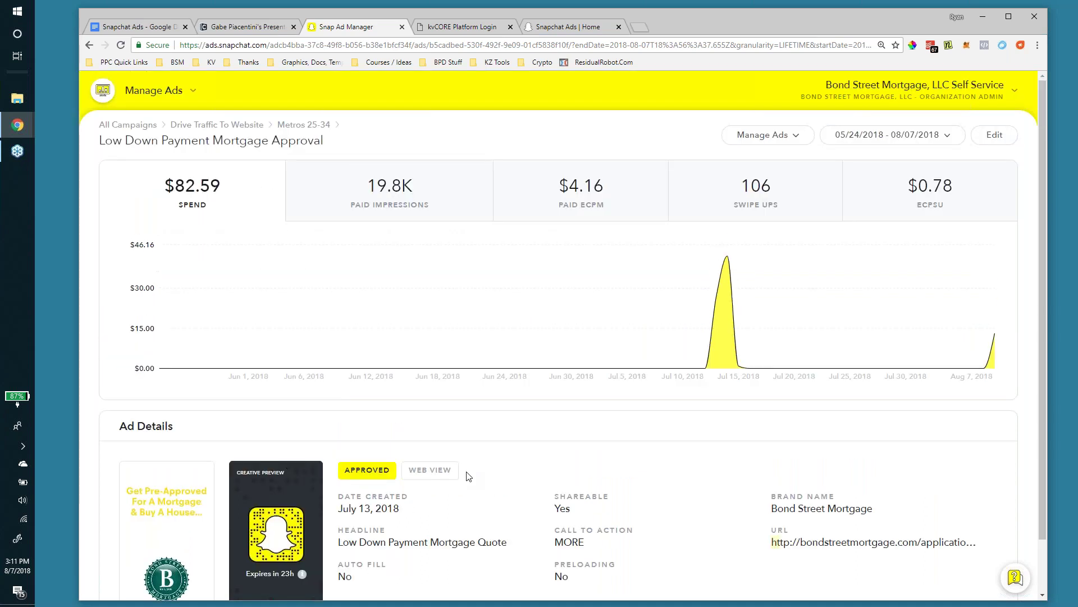
Scroll through the ad's Edit Ad panel to review its editable settings.
click(994, 135)
scroll(660, 228, down, 3)
scroll(659, 229, down, 2)
scroll(667, 270, up, 4)
scroll(674, 339, down, 2)
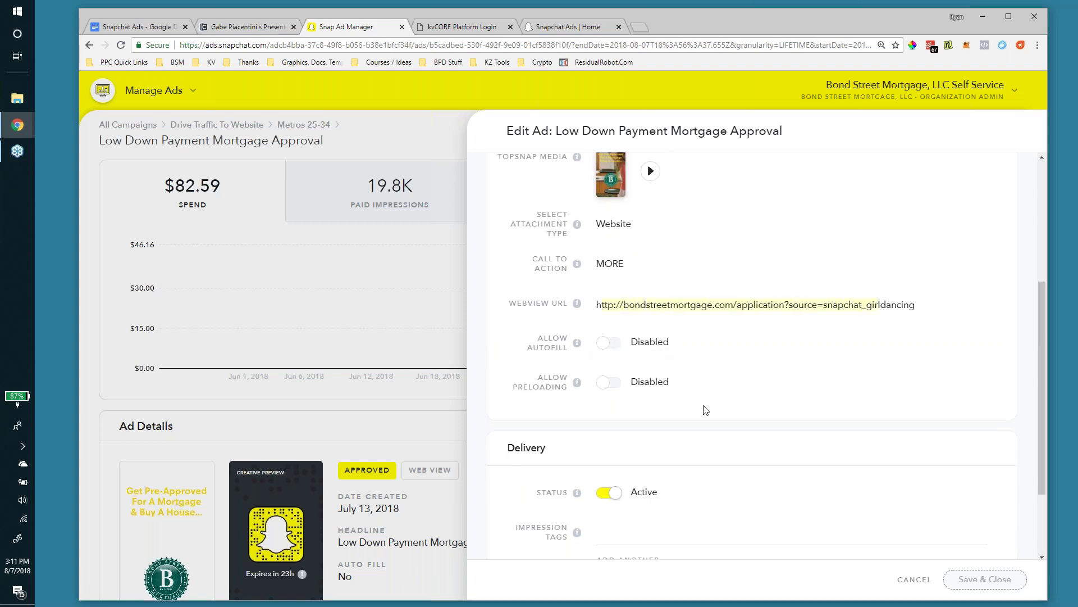
scroll(729, 406, up, 1)
scroll(728, 405, up, 2)
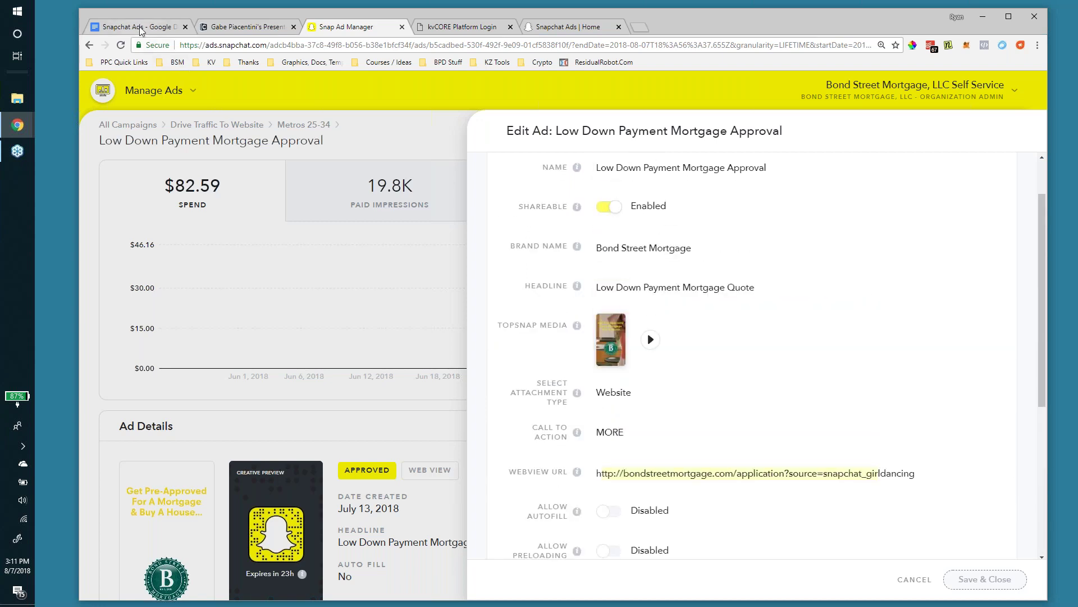
Check the 'Deals' test campaign item in the outline, then cancel the edit and go back.
click(140, 25)
click(550, 435)
scroll(554, 451, down, 1)
drag(553, 397, 448, 397)
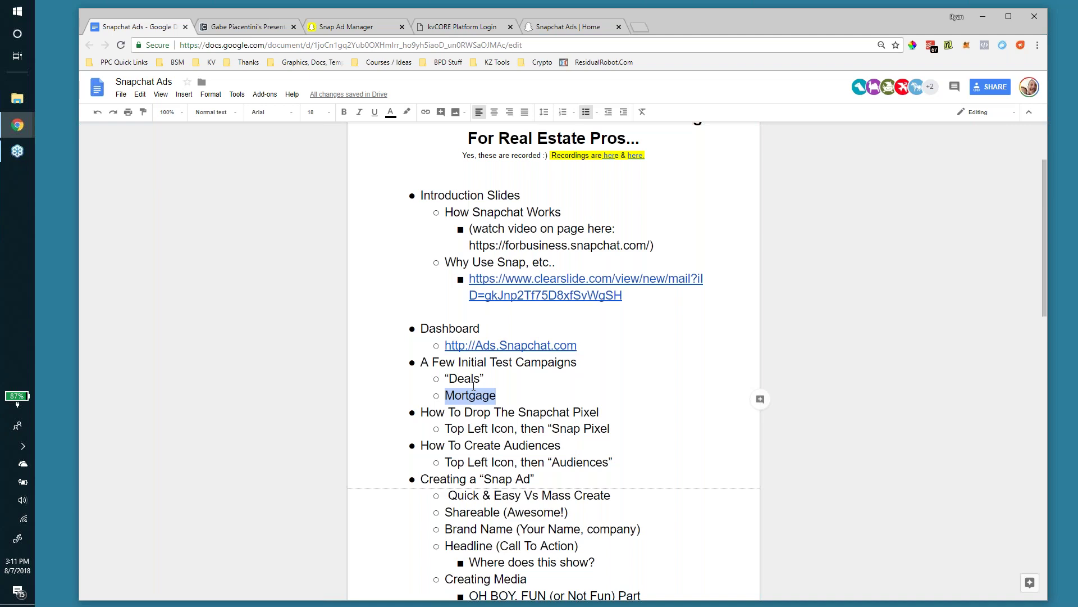
drag(488, 379, 445, 379)
click(349, 27)
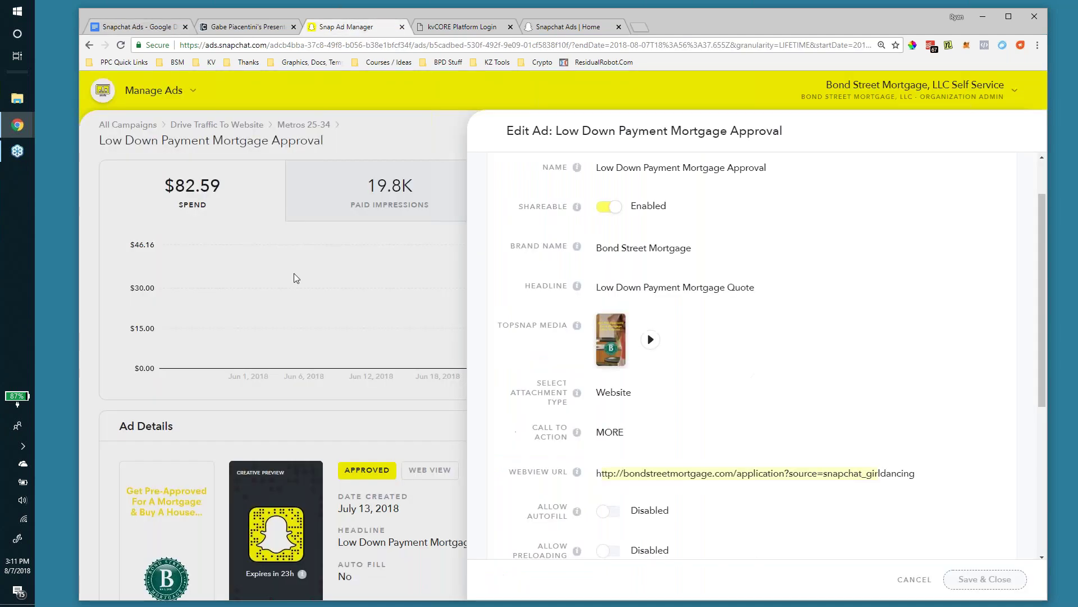
click(304, 285)
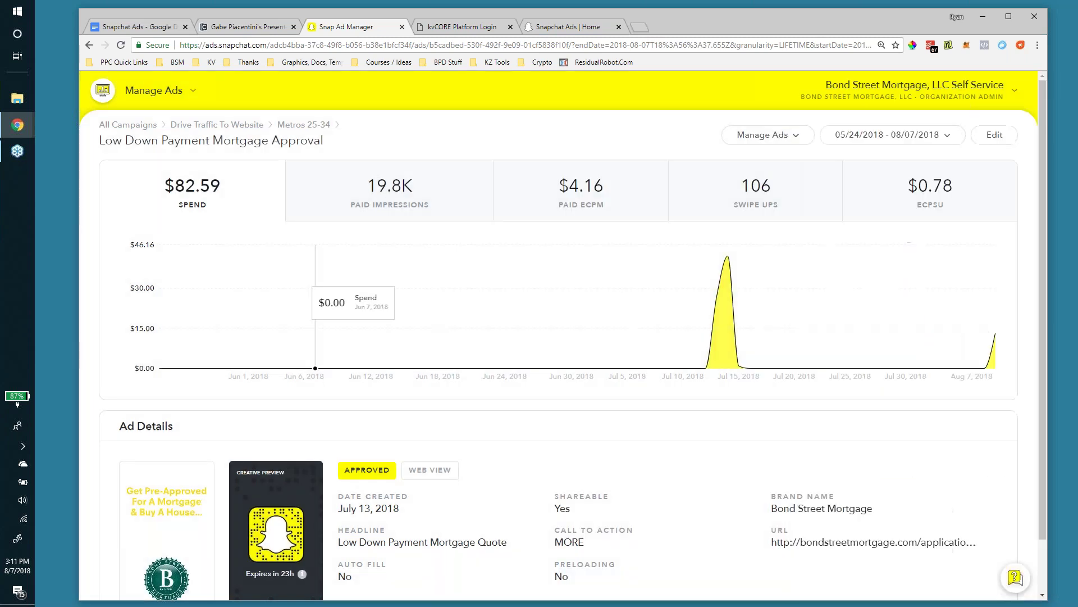
click(88, 45)
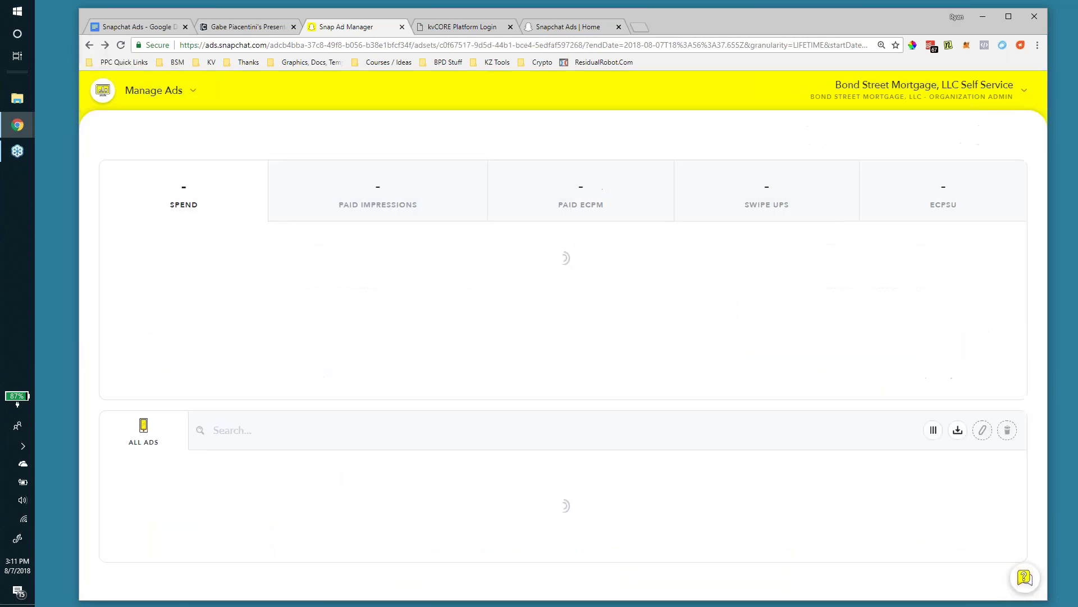
Return to All Campaigns and open the second Drive Traffic To Website campaign ($23.34 spend).
click(89, 44)
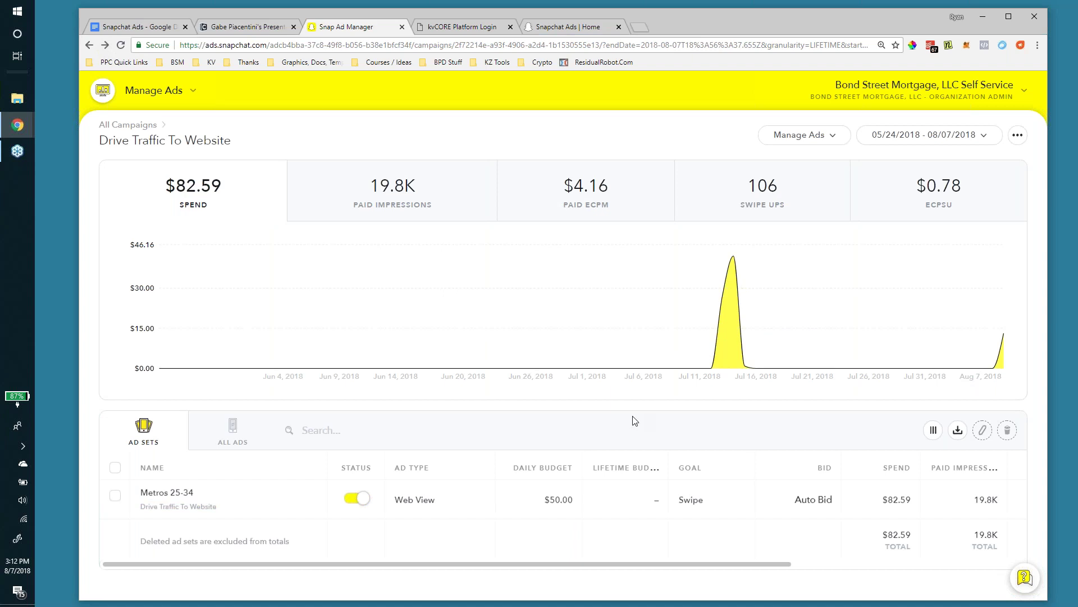
click(113, 125)
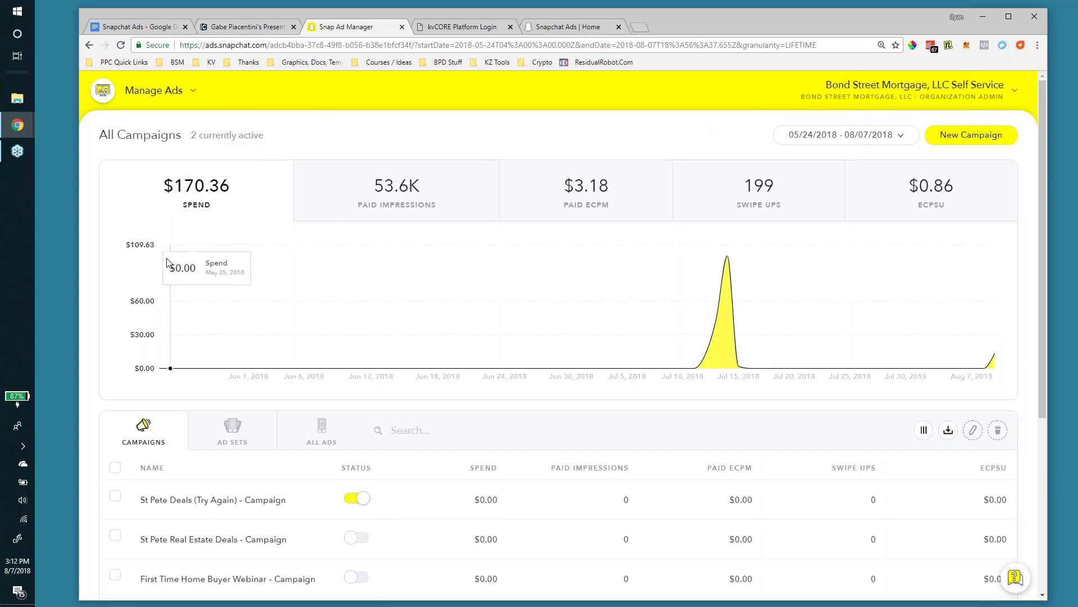
scroll(197, 267, down, 3)
scroll(271, 253, down, 2)
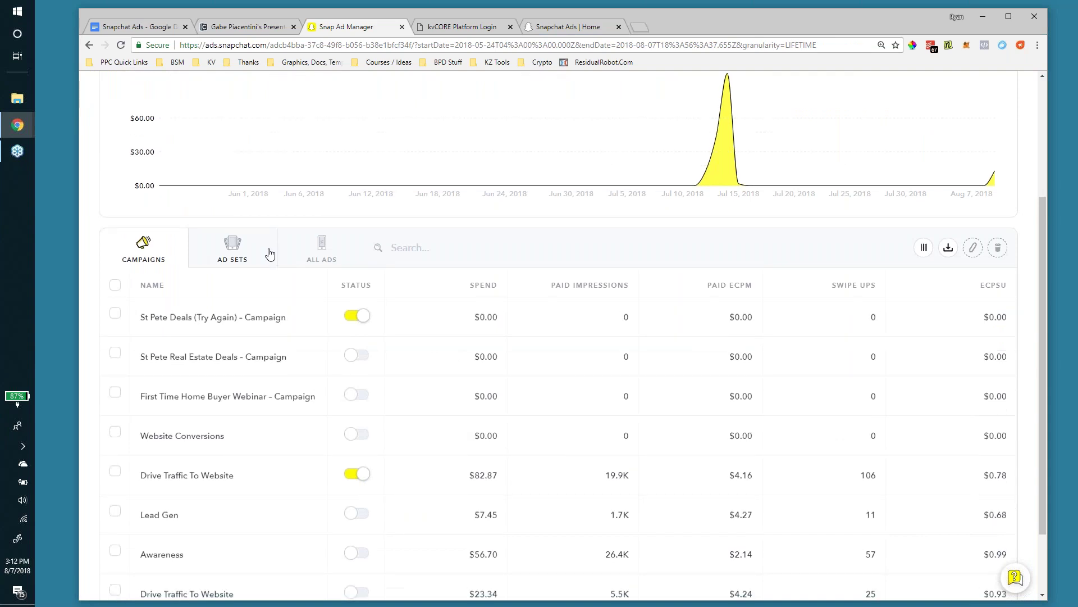
scroll(518, 456, up, 1)
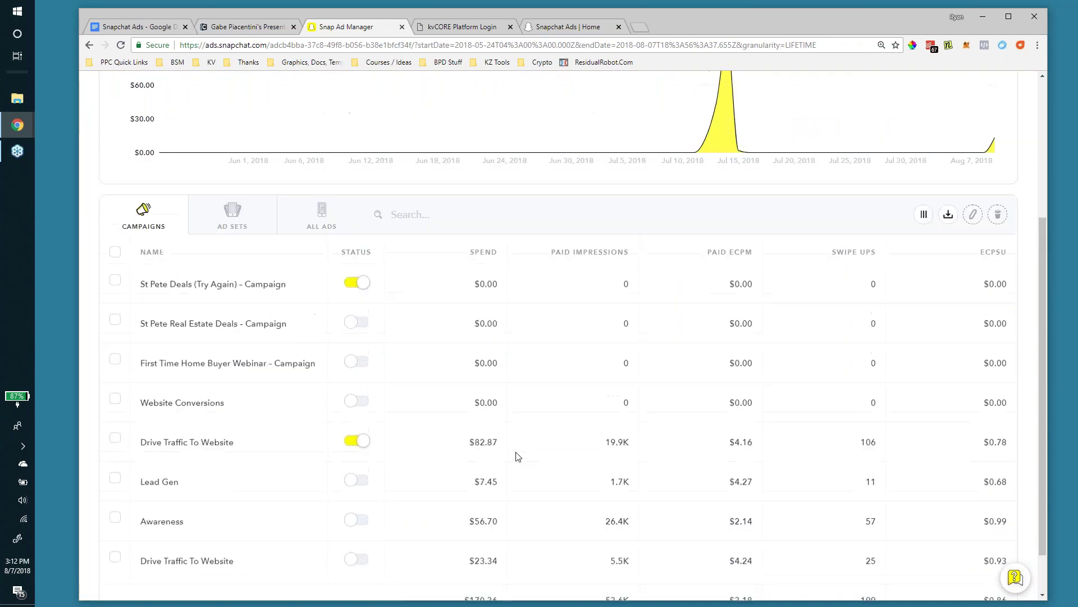
scroll(452, 491, down, 1)
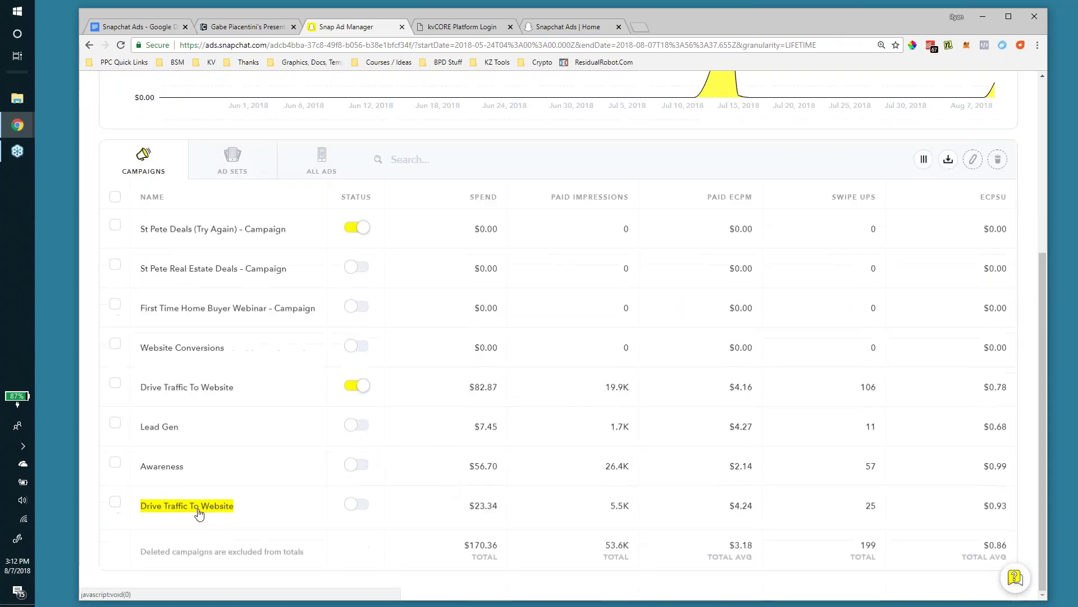
click(198, 510)
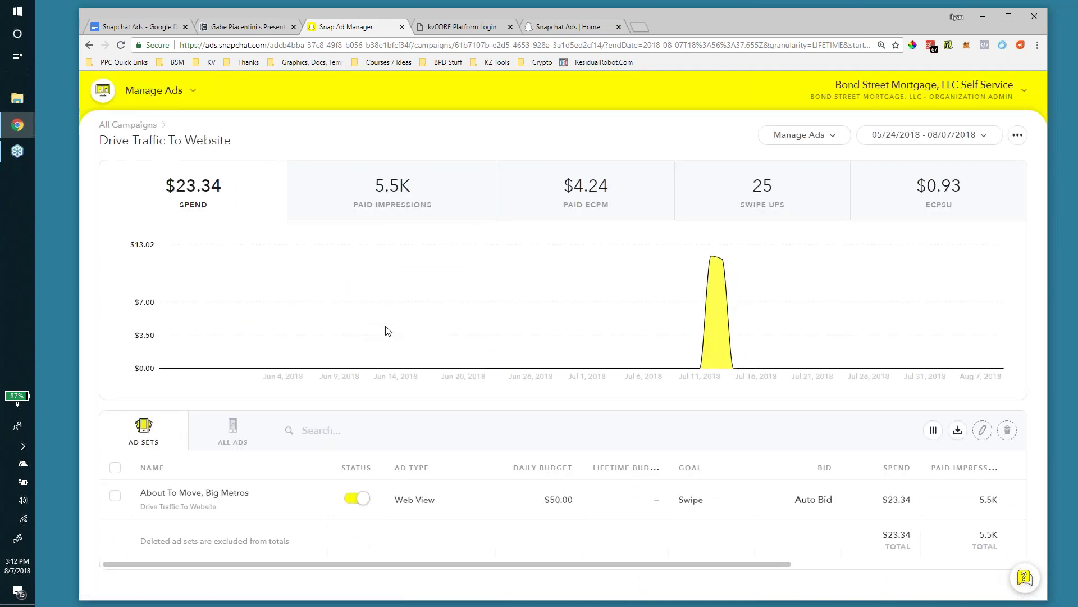
Review the About To Move, Big Metros ad set's Tampa targeting unchanged, then open Get PreApproved.
click(208, 496)
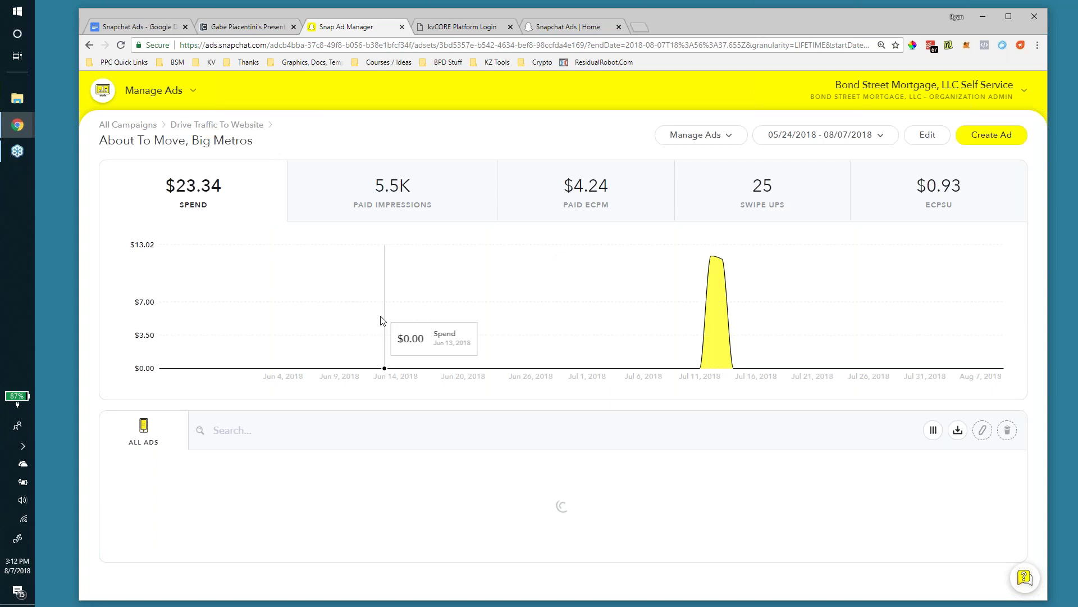
scroll(385, 340, down, 1)
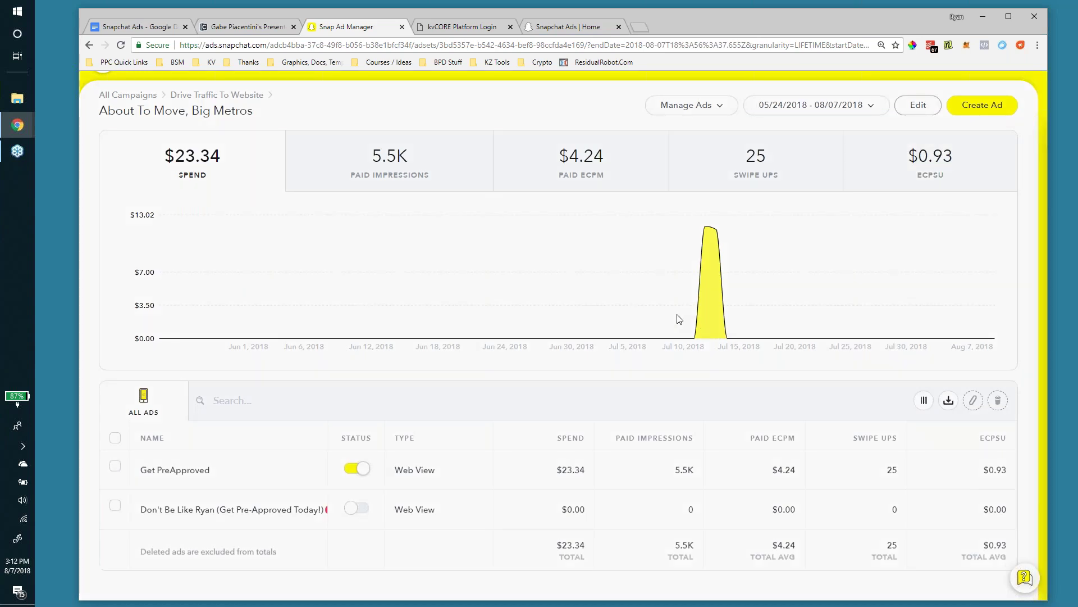
scroll(716, 316, down, 5)
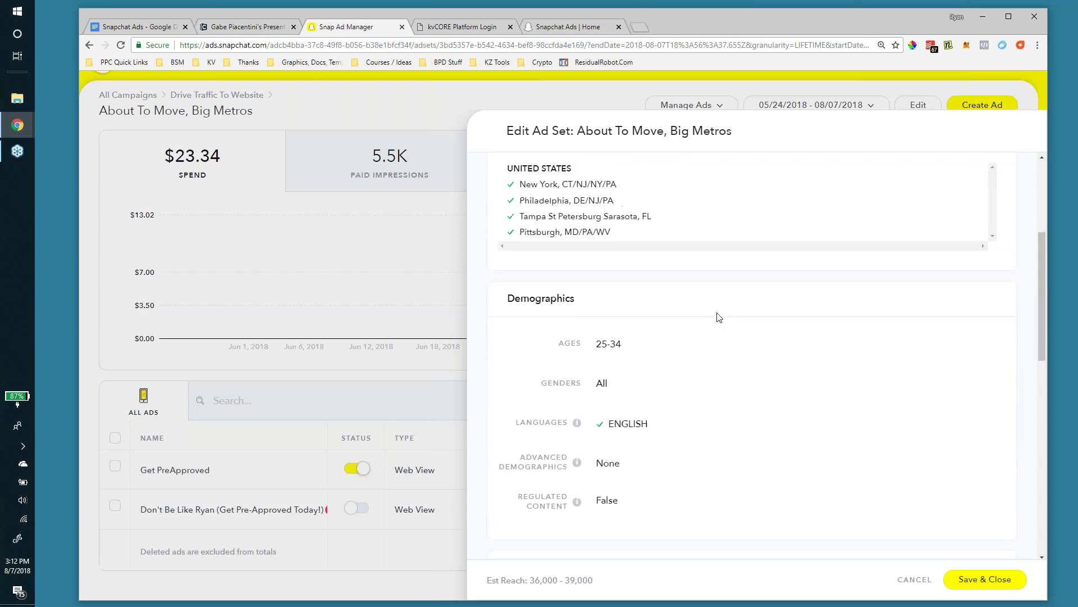
scroll(717, 316, down, 4)
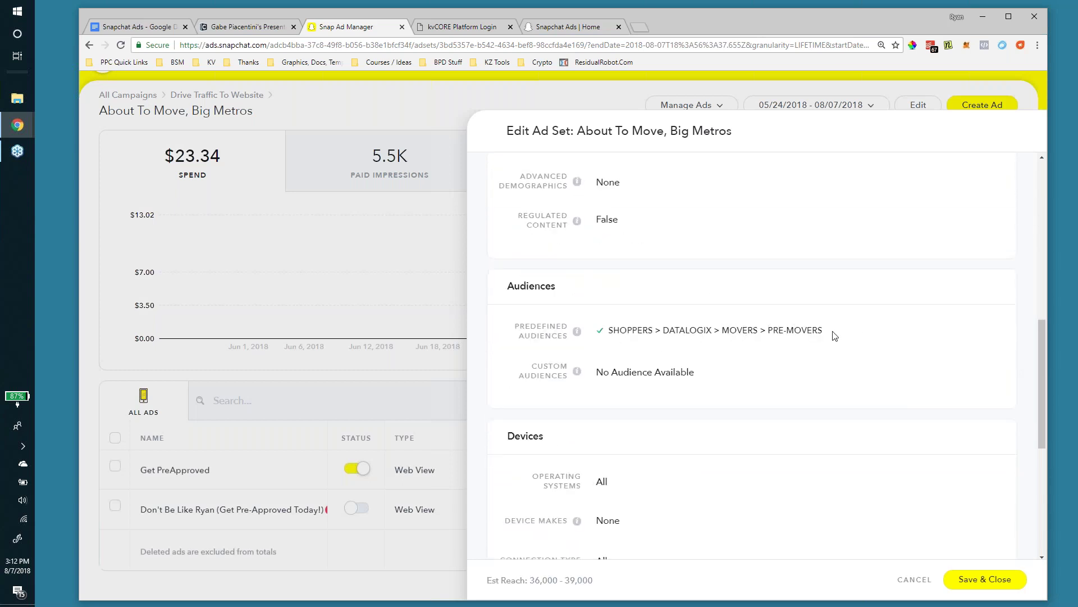
scroll(803, 326, down, 5)
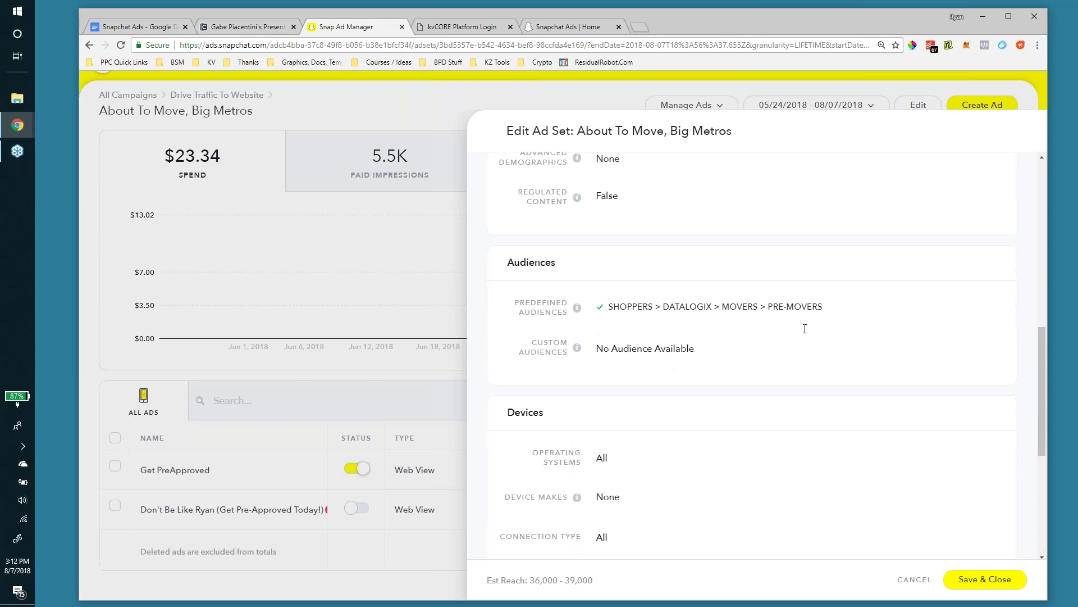
click(352, 267)
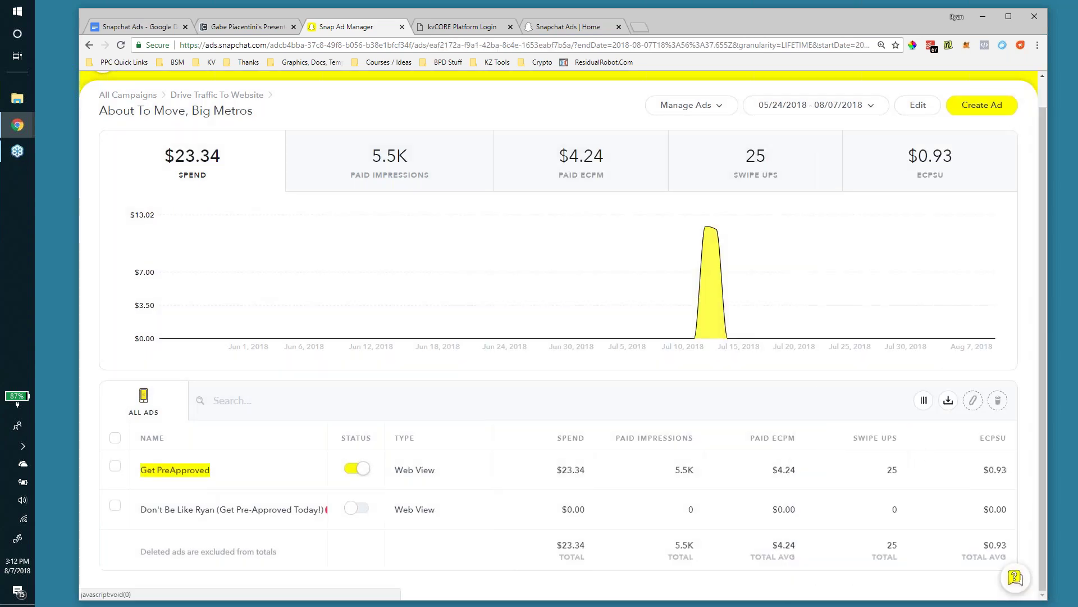
click(175, 470)
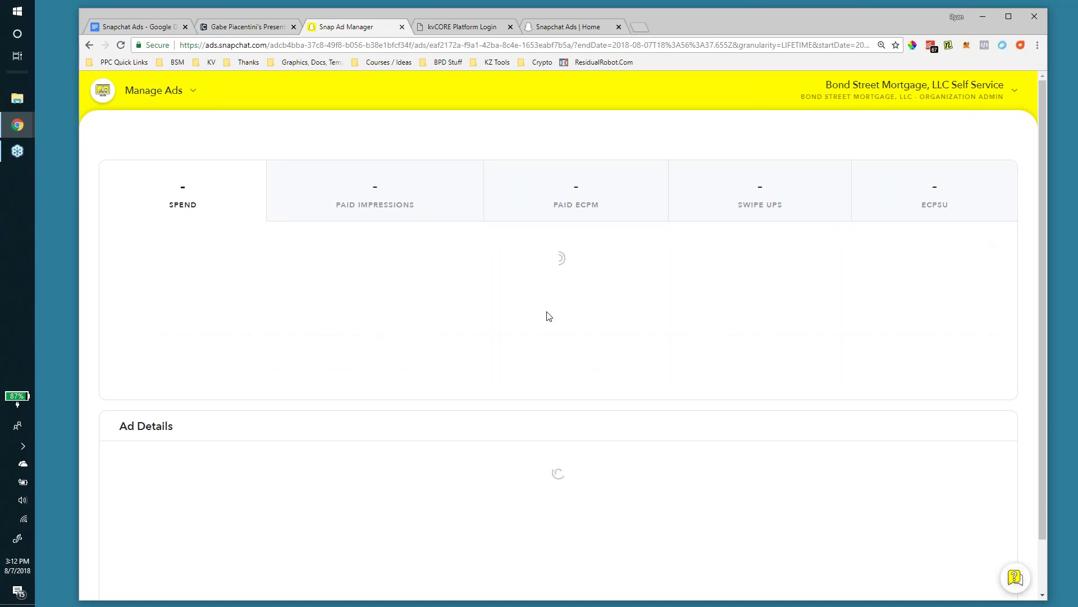
Review the Get PreApproved ad: headline 'Get Pre-Approved For A Mortgage To', call to action PLAY.
scroll(549, 316, down, 1)
scroll(549, 317, down, 1)
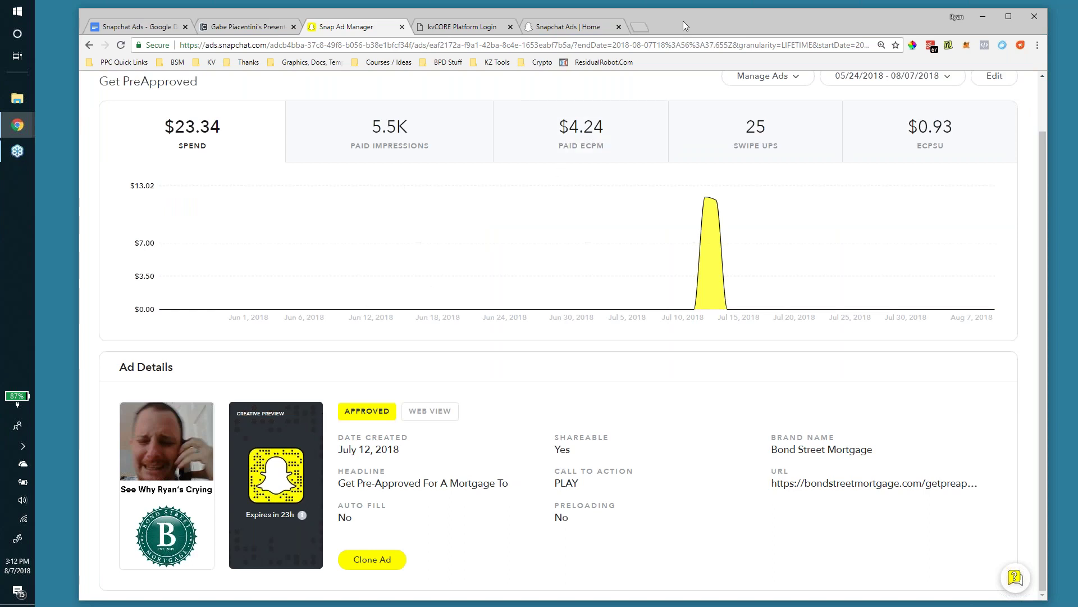
drag(683, 21, 681, 15)
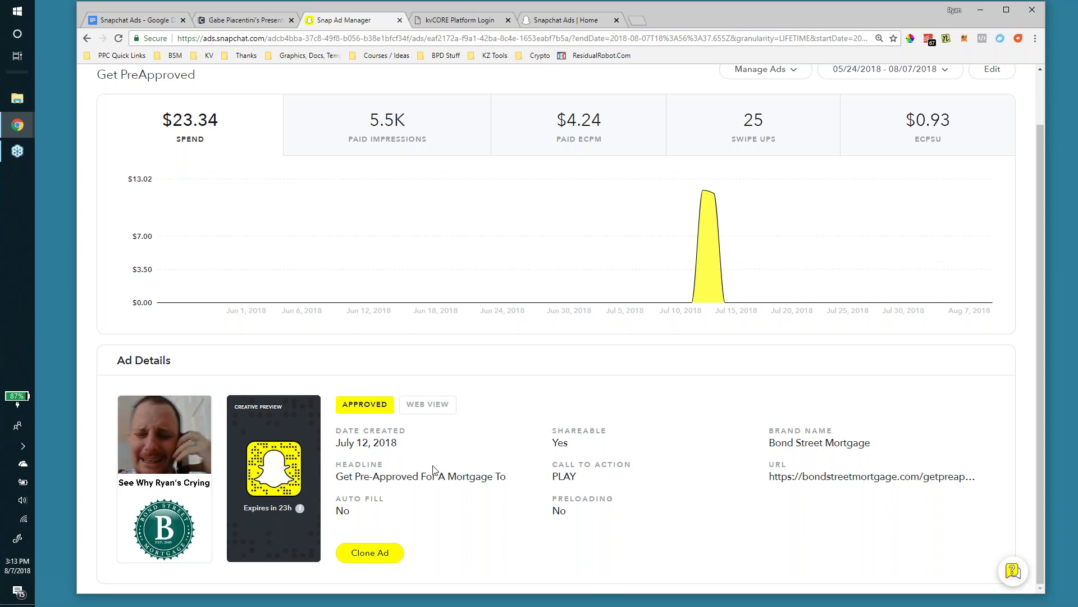
scroll(433, 470, up, 1)
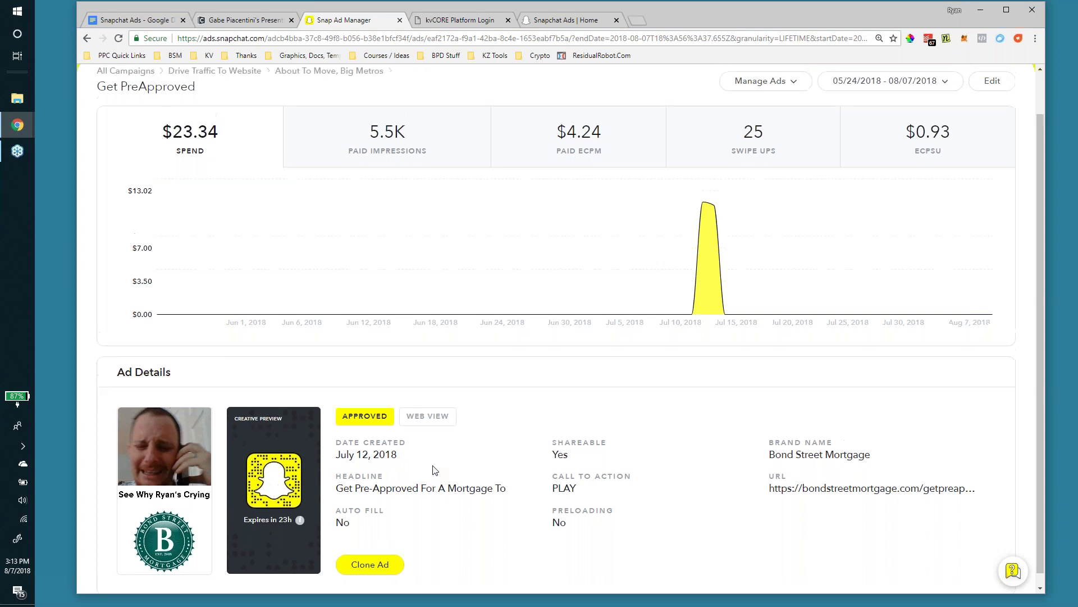
scroll(433, 470, down, 1)
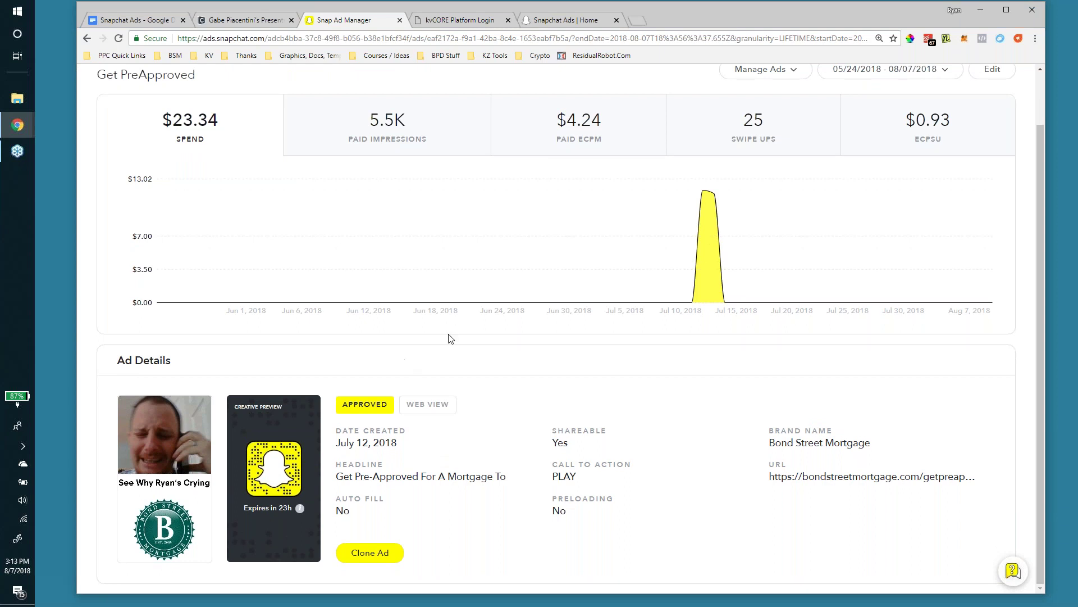
click(96, 26)
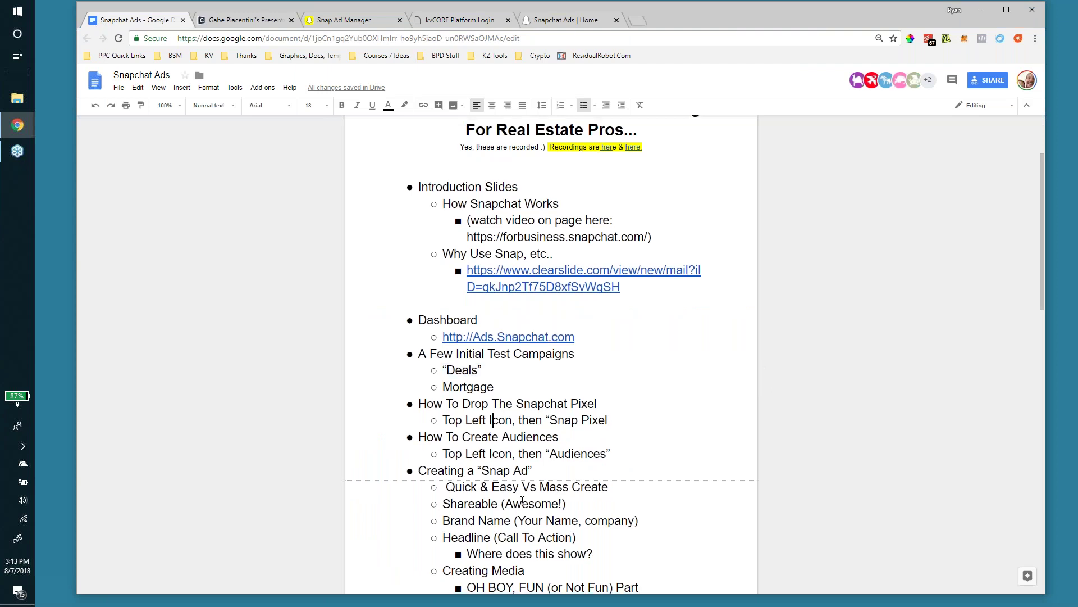
Highlight the 'How To Drop The Snapchat Pixel' heading and its sub-point in the outline.
scroll(523, 500, down, 2)
drag(418, 293, 607, 312)
click(417, 289)
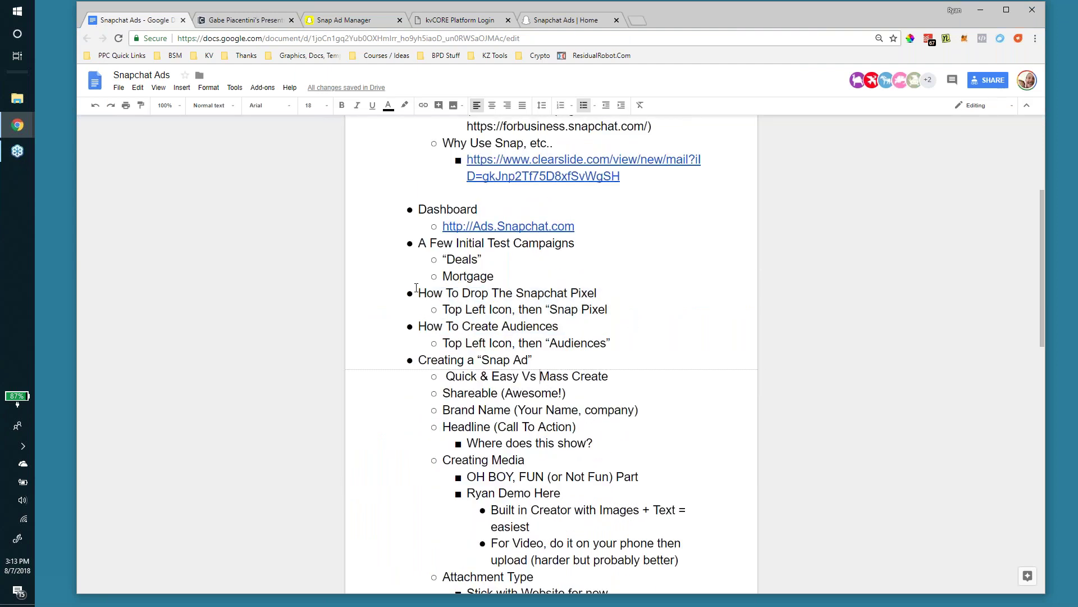
drag(420, 291, 615, 318)
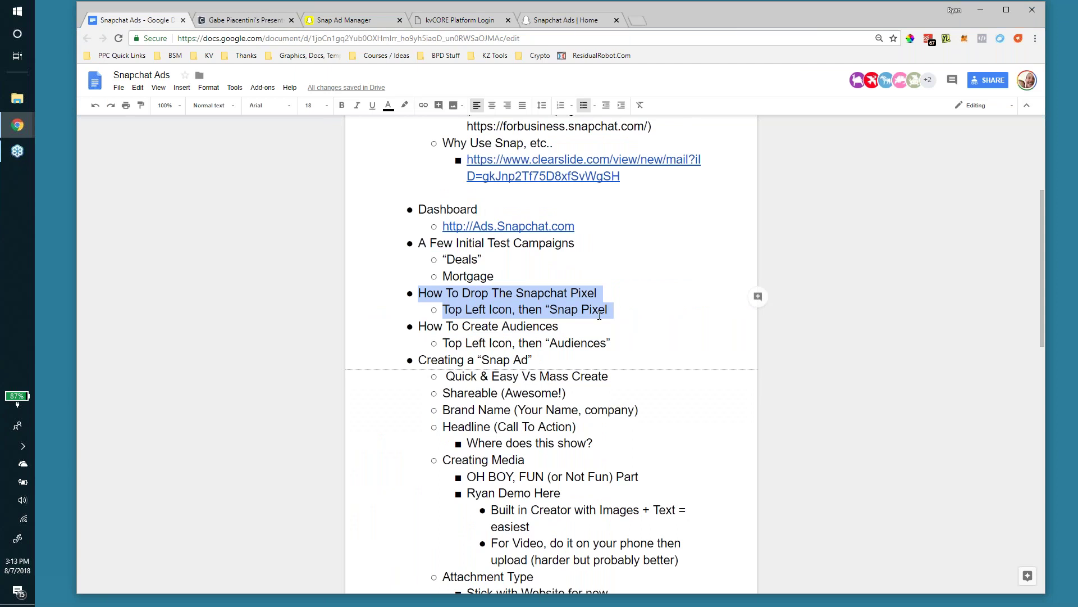
click(520, 313)
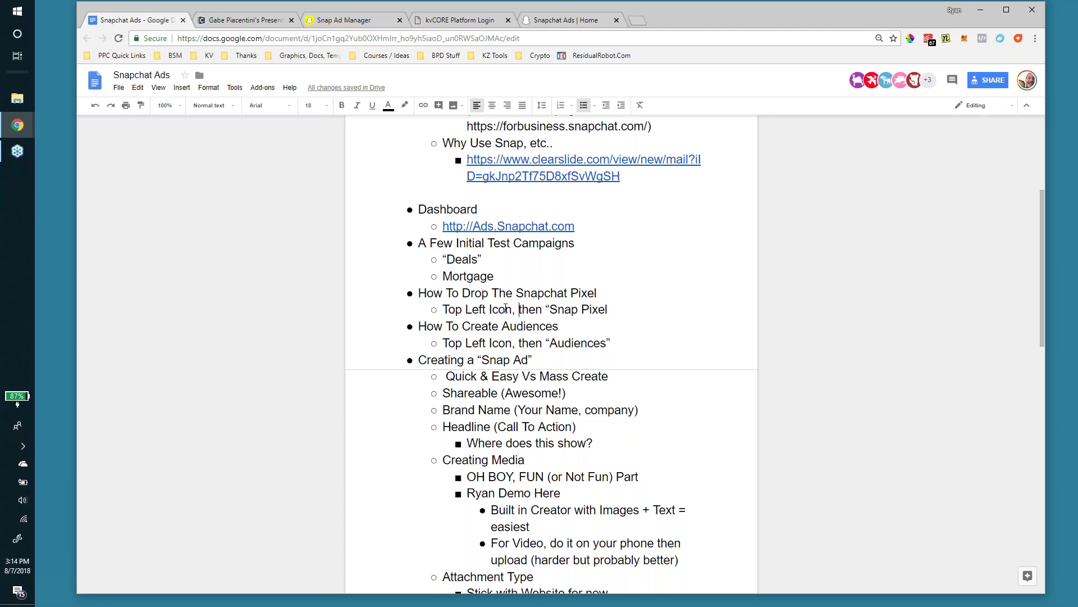
click(342, 24)
Go to Snap Pixel via Manage Ads and review event stats for the 14 domains.
scroll(725, 341, up, 1)
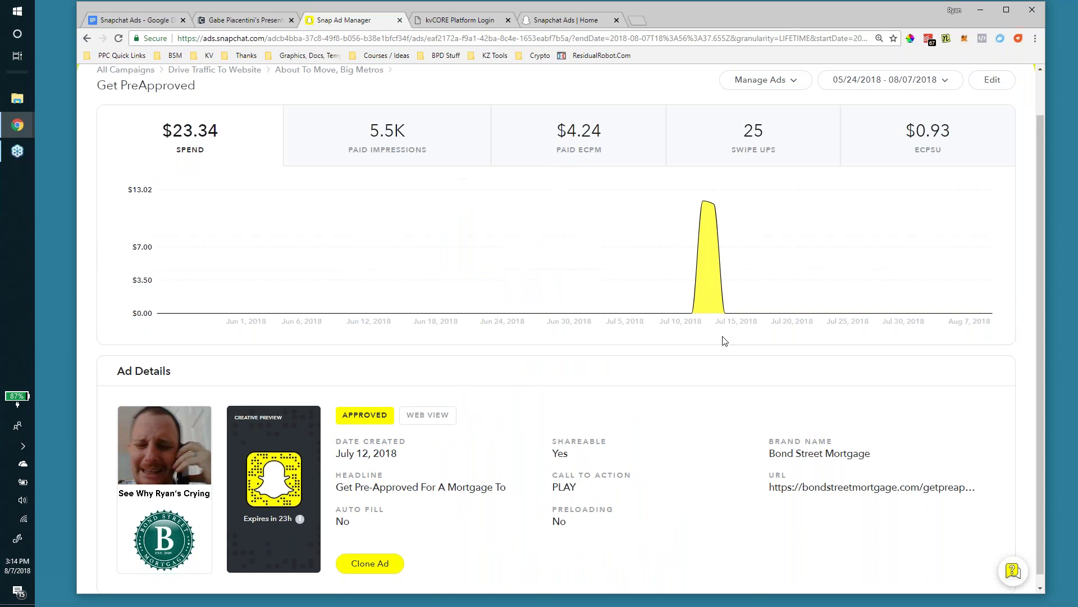
scroll(724, 341, up, 1)
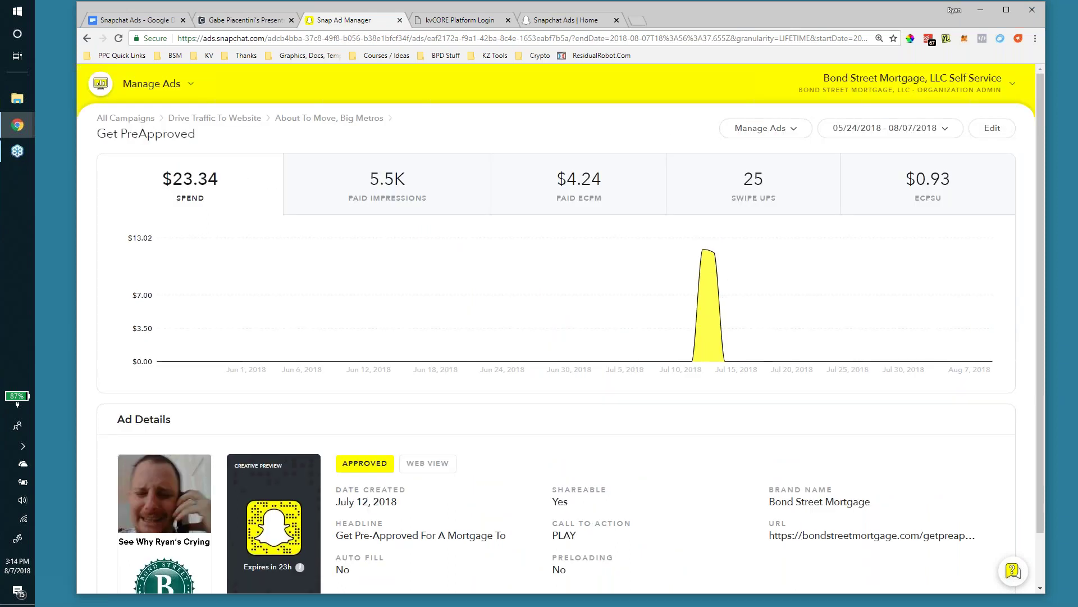
click(151, 83)
click(111, 88)
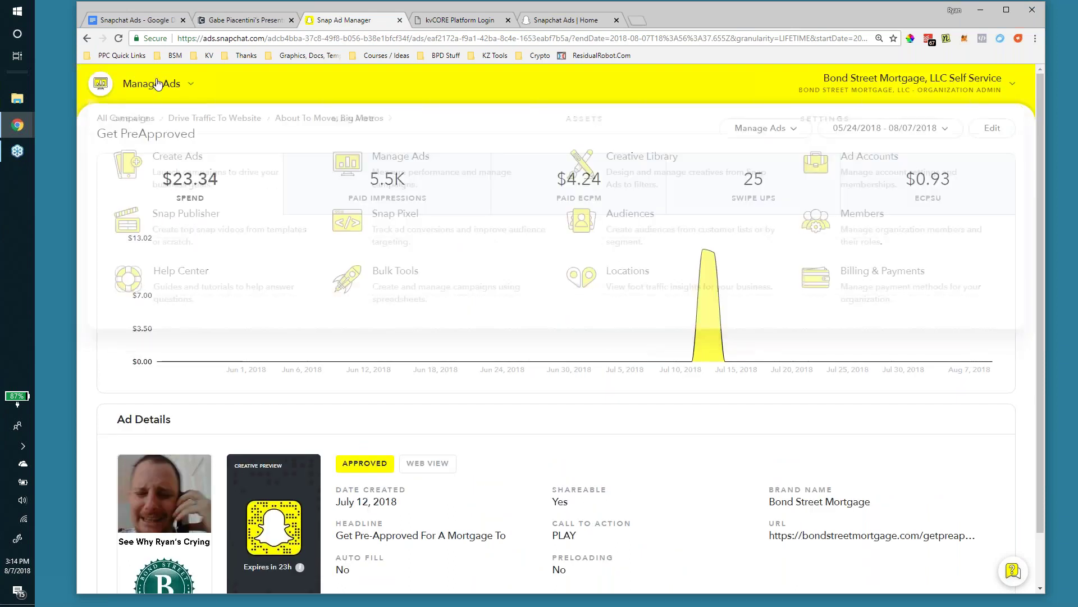
click(111, 88)
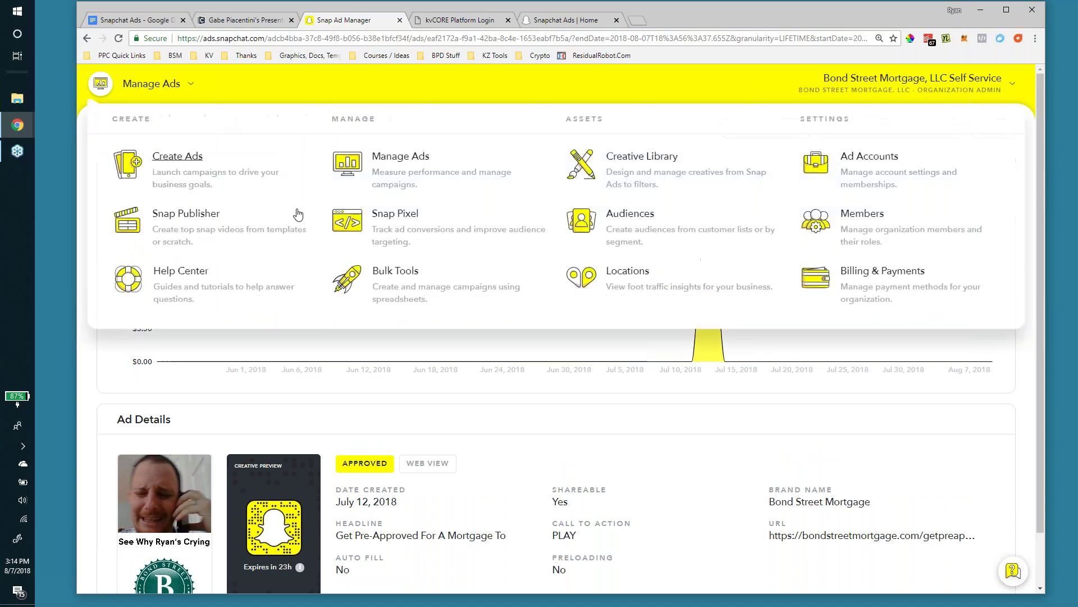
click(397, 219)
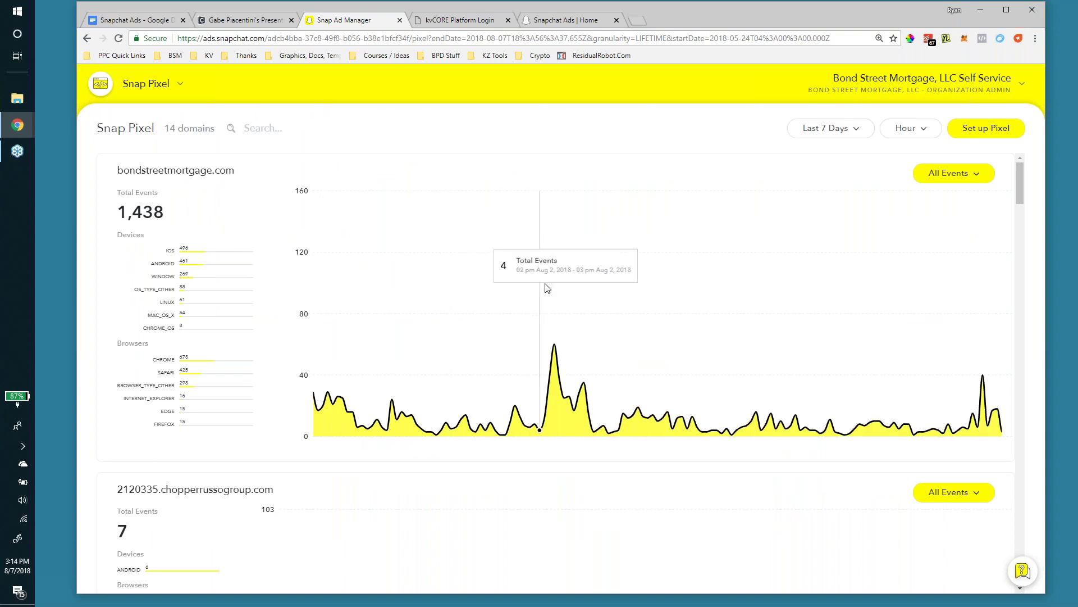
scroll(547, 289, down, 9)
scroll(547, 288, down, 9)
scroll(497, 313, up, 15)
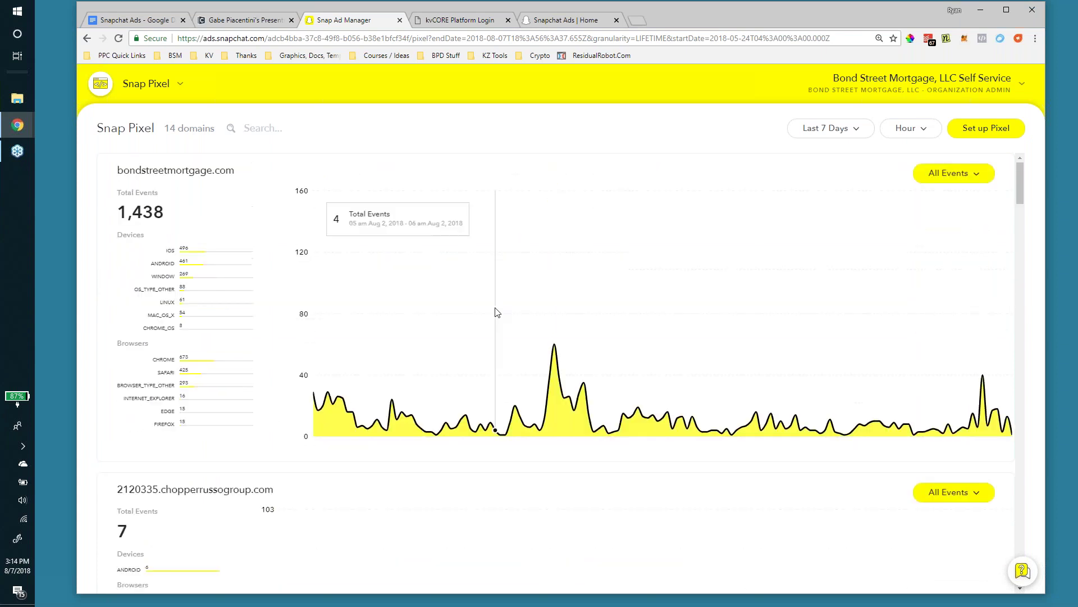
scroll(241, 235, down, 6)
scroll(240, 235, down, 5)
scroll(241, 235, up, 11)
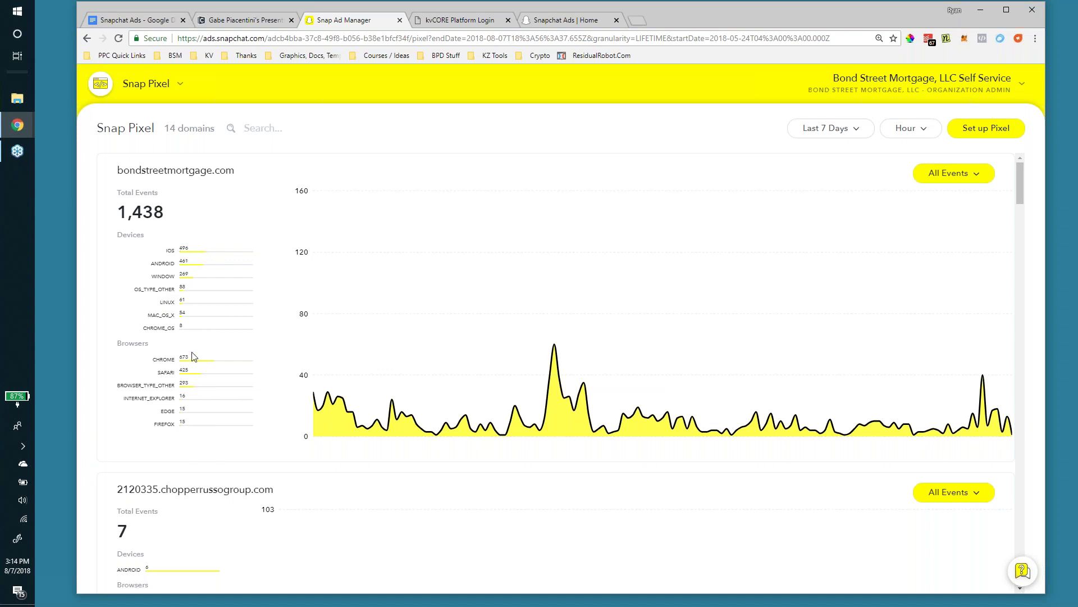
Open the Snap Pixel setup dialog and scroll down to the pixel code snippet.
click(991, 135)
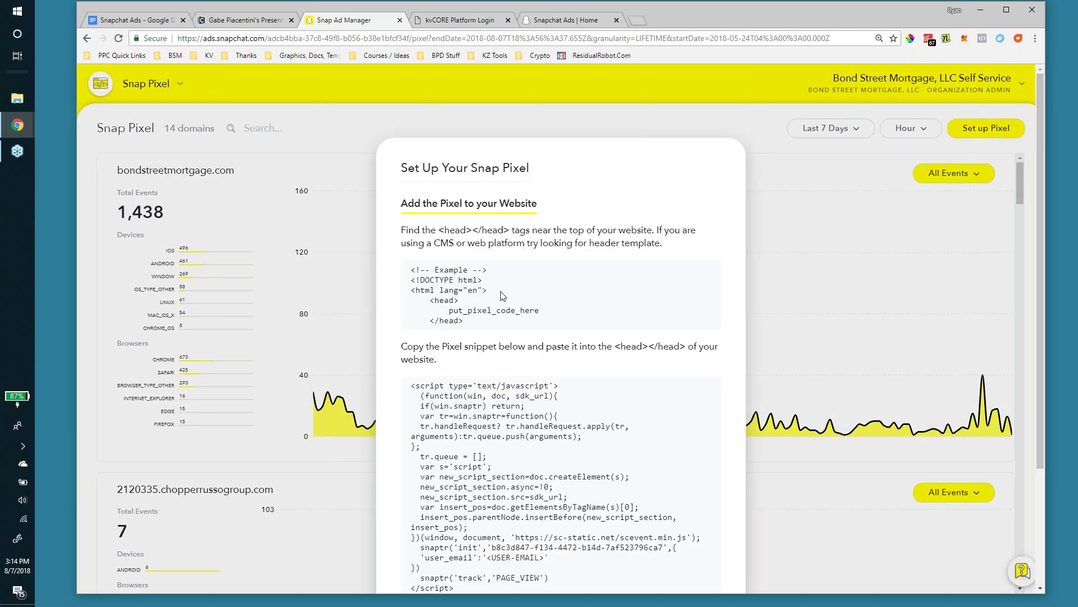
scroll(413, 281, down, 1)
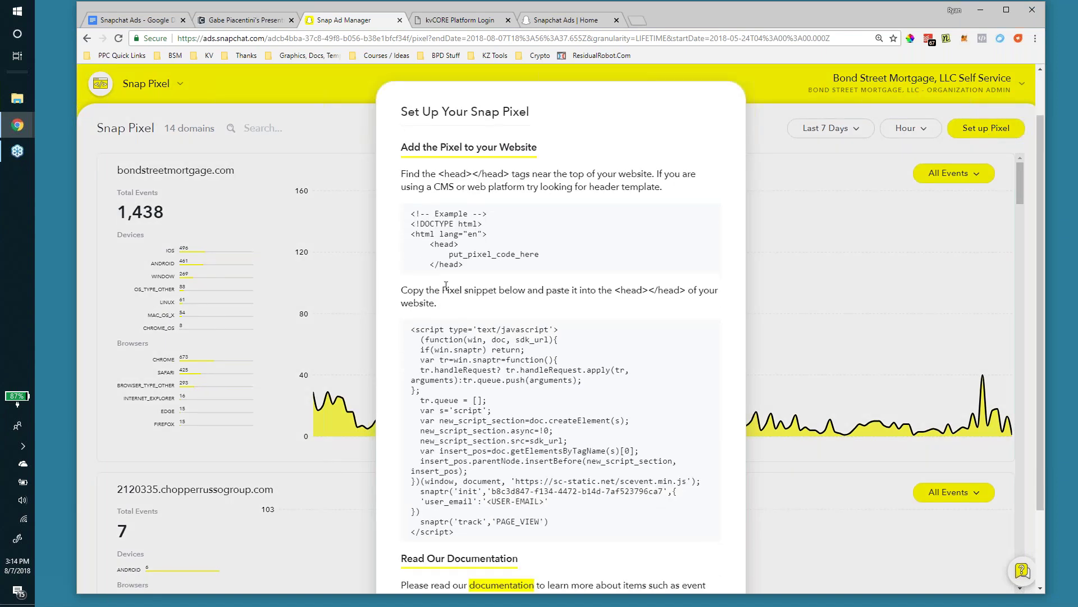
mouse_move(539, 337)
scroll(550, 335, down, 1)
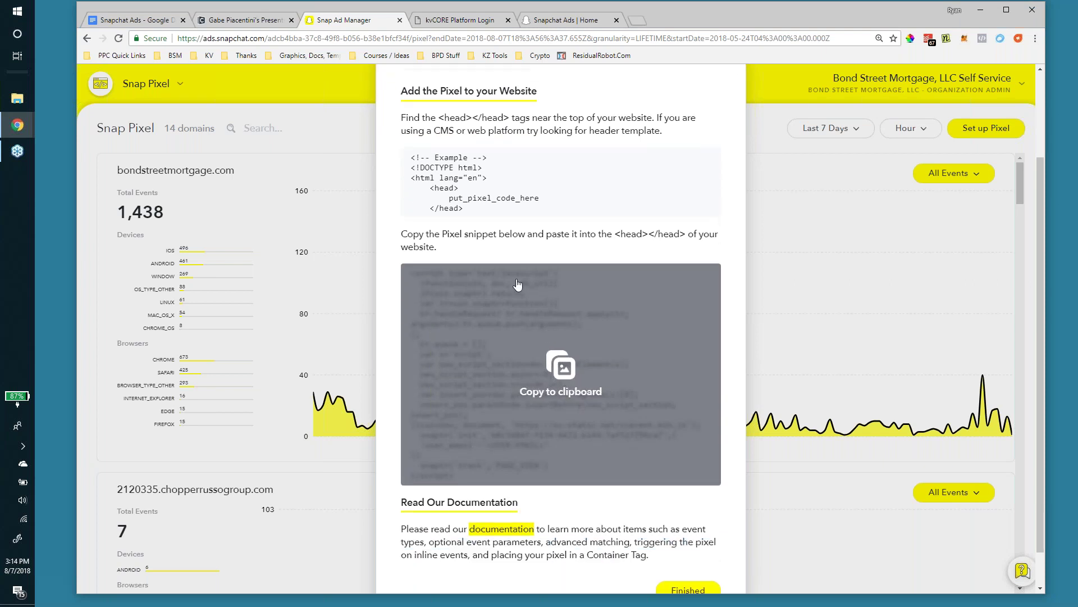
On the kvCORE login page, sign in with the agent's username and password.
click(446, 20)
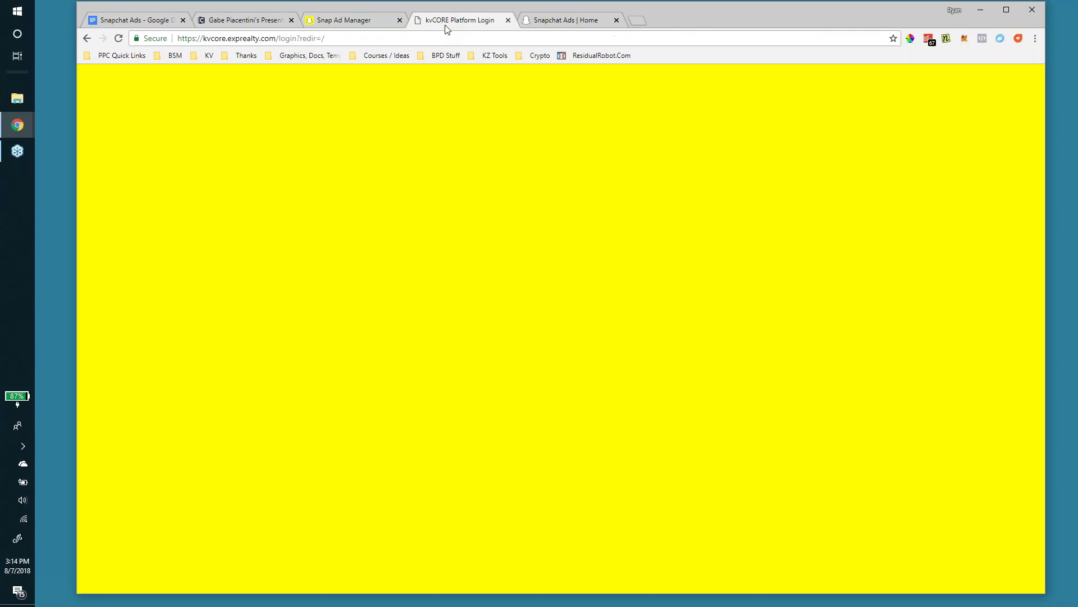
click(528, 252)
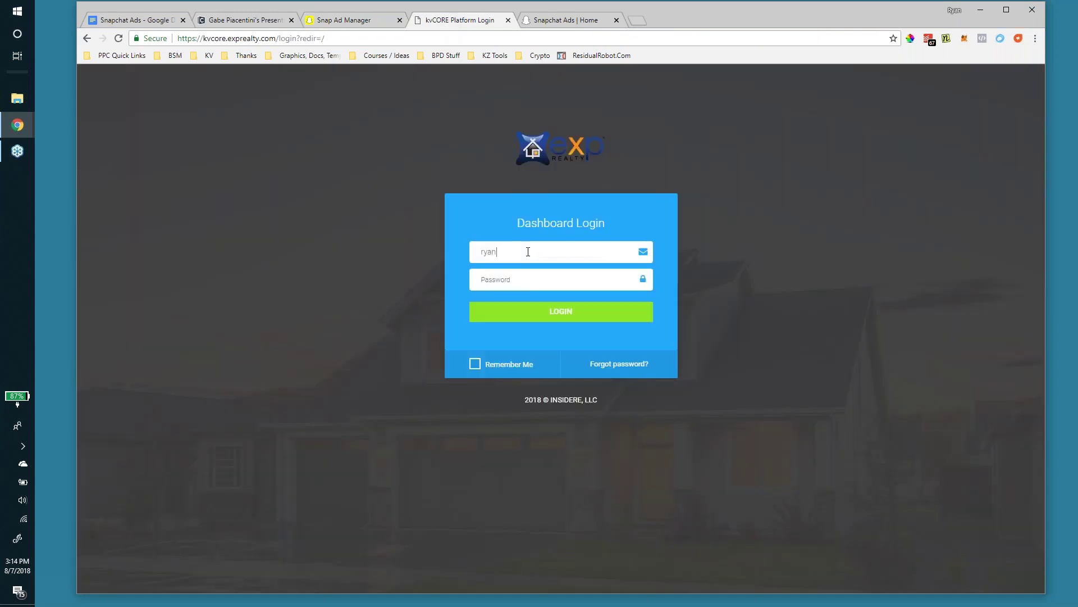
key(Tab)
text(*********)
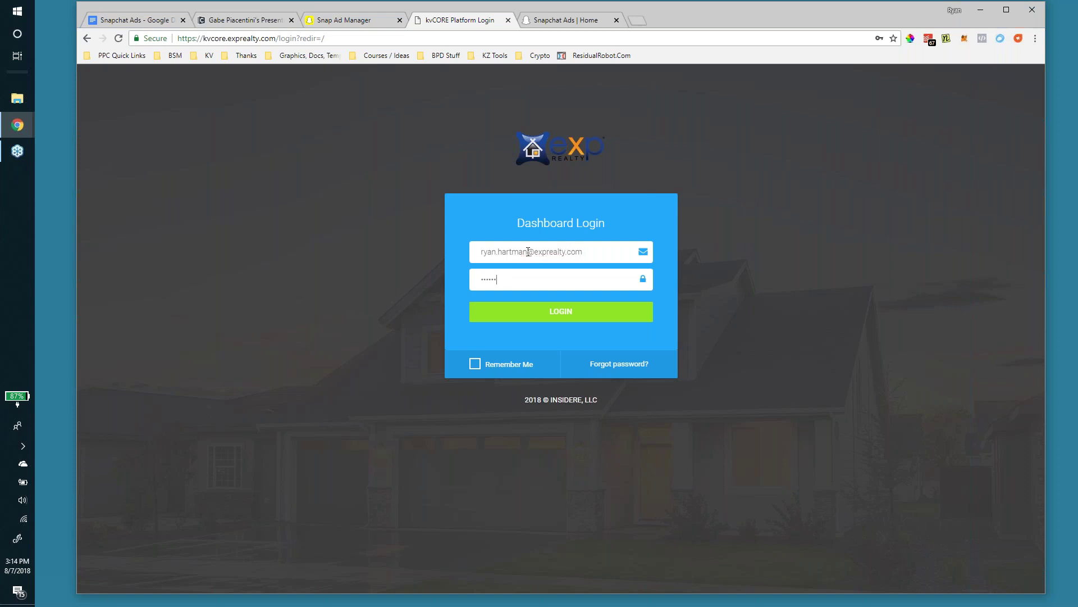
click(561, 320)
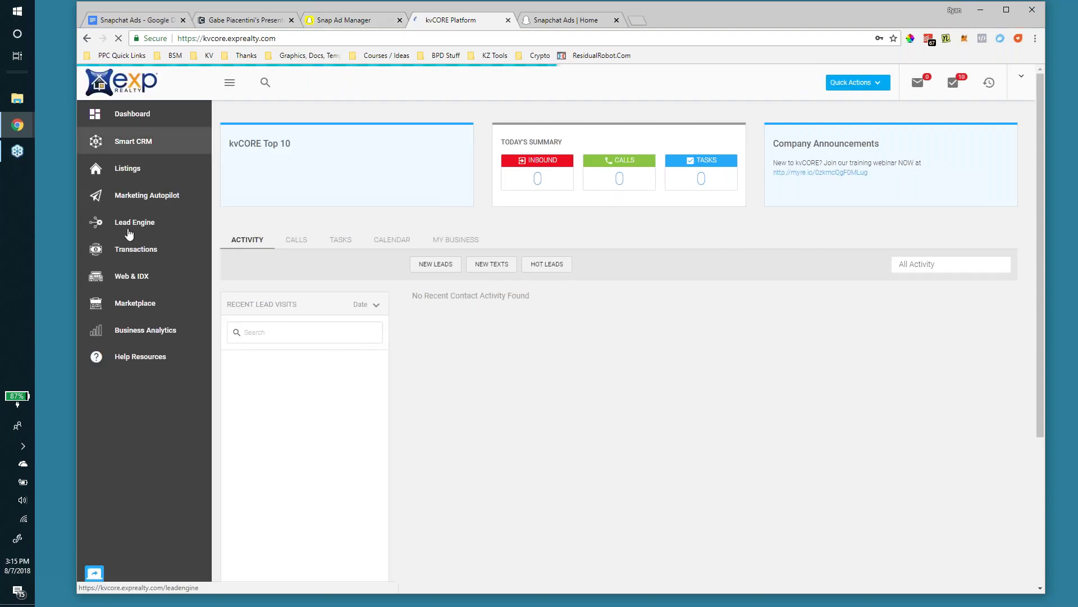
Go to Web & IDX and open the agent website's Settings page.
click(139, 282)
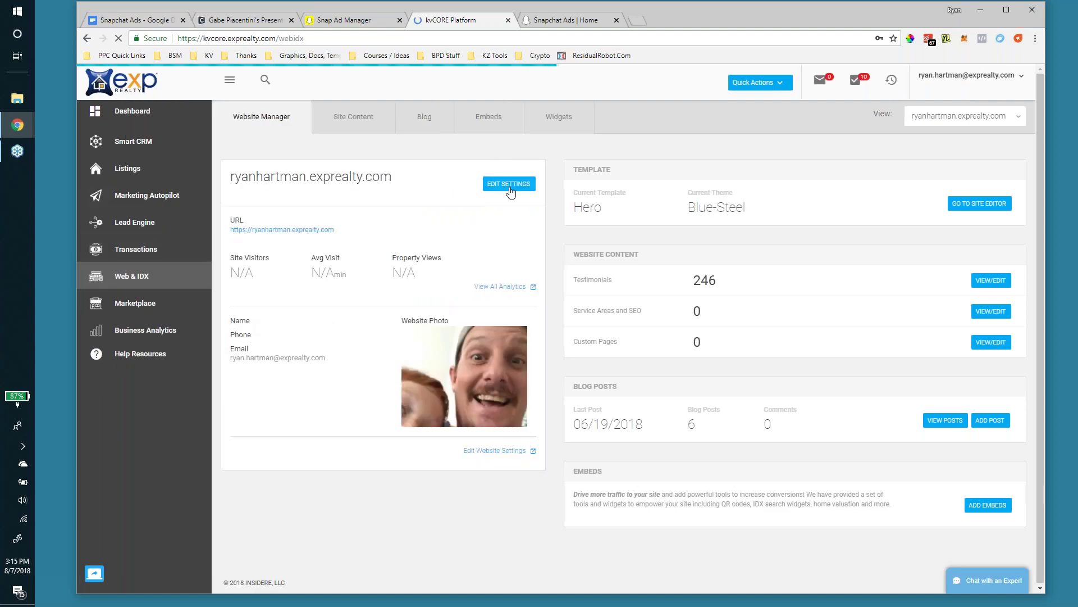
click(510, 186)
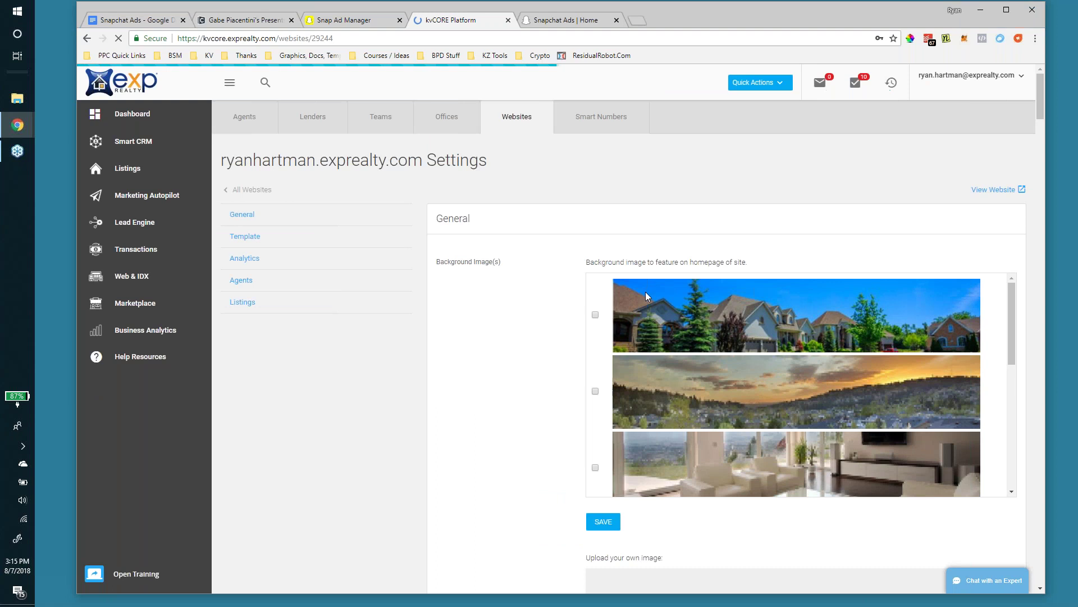
Scroll the Settings page down to the Custom Header code box and scroll through its script.
scroll(641, 294, down, 5)
scroll(466, 347, down, 15)
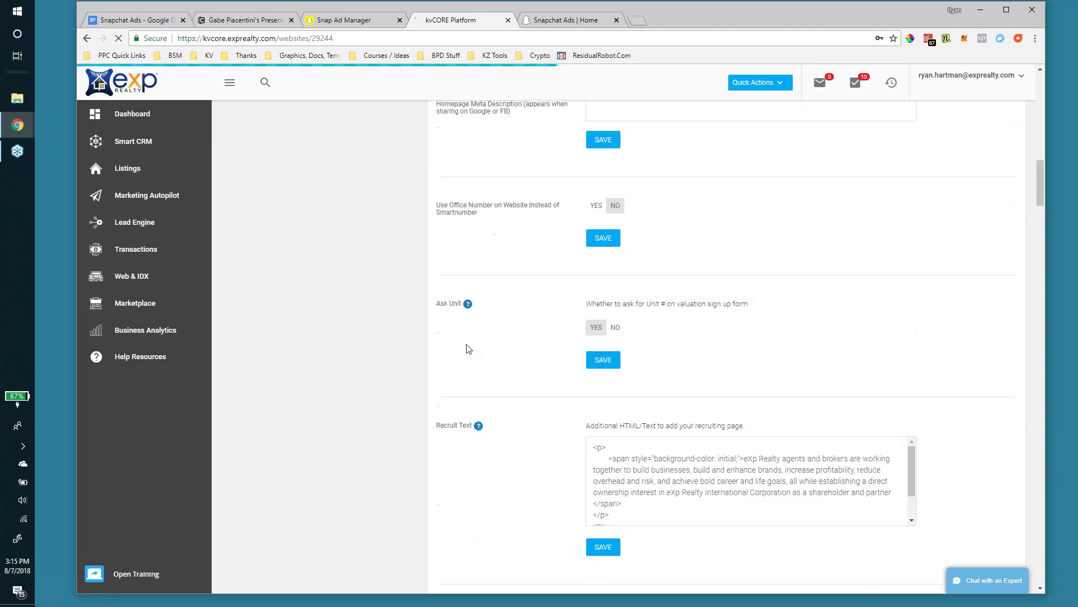
scroll(467, 349, down, 5)
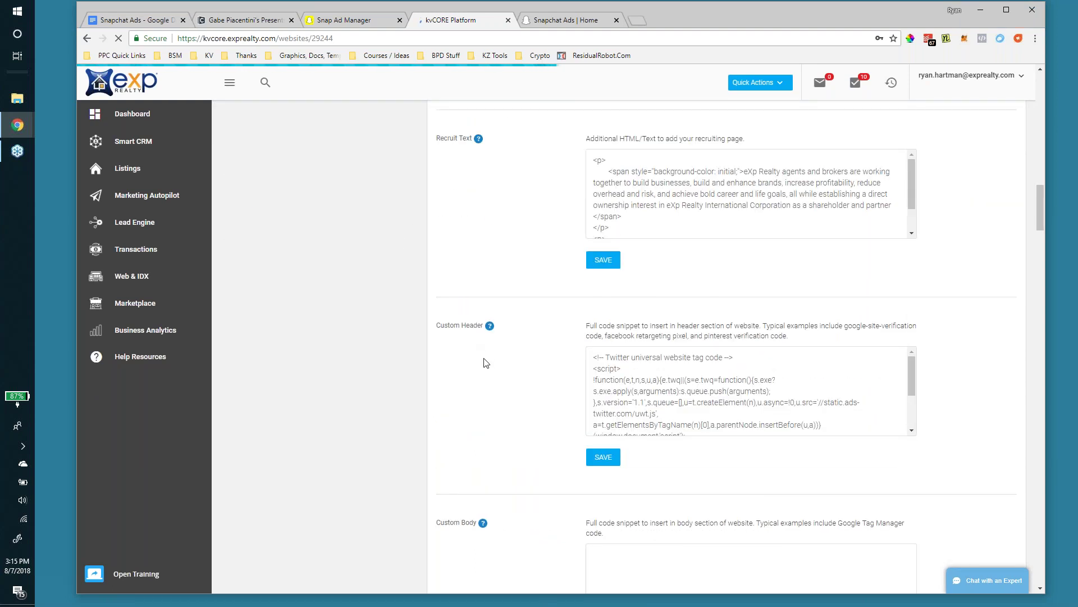
scroll(487, 363, down, 3)
drag(915, 207, 900, 185)
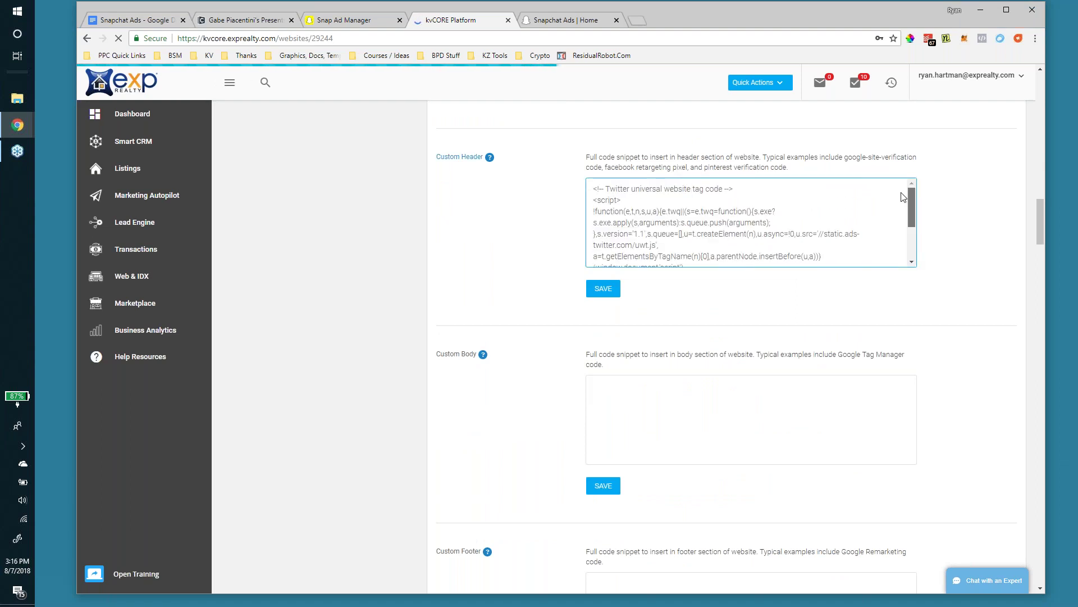
scroll(809, 228, down, 2)
Place the insertion point at the end of the header script, after the PageView line.
click(794, 248)
scroll(443, 279, up, 2)
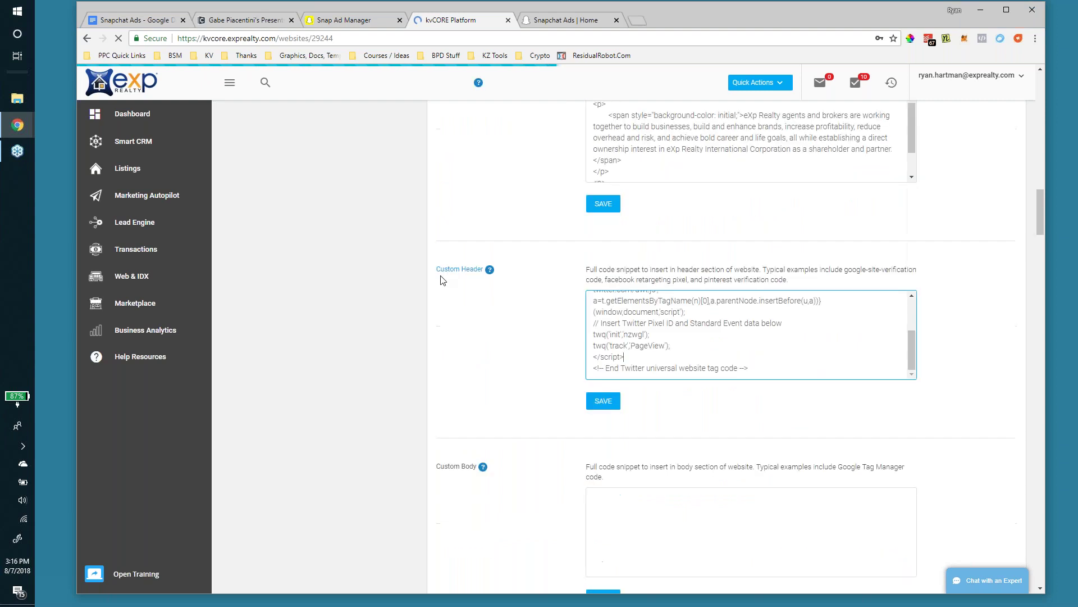
click(811, 343)
scroll(787, 363, down, 5)
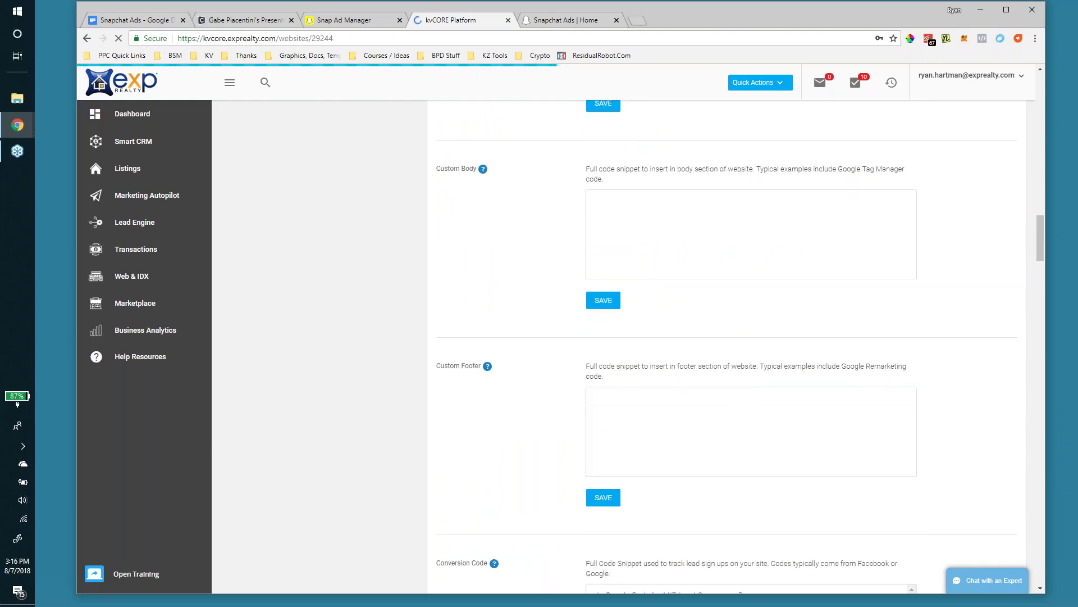
scroll(624, 387, down, 4)
scroll(606, 397, down, 2)
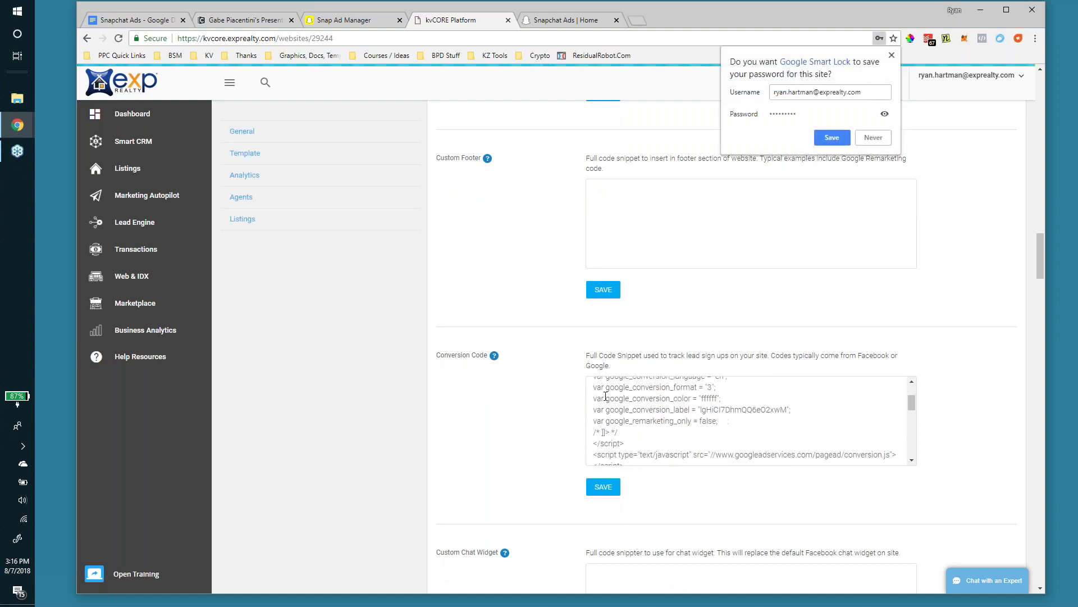
scroll(613, 427, up, 2)
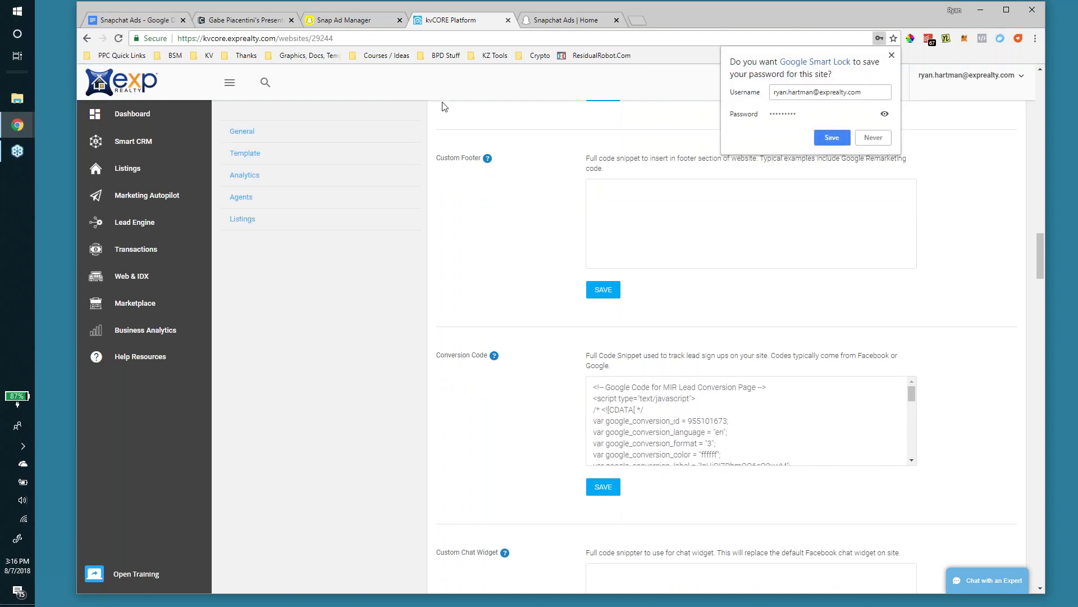
Back in the Snap Pixel setup dialog, copy the pixel code snippet.
click(341, 21)
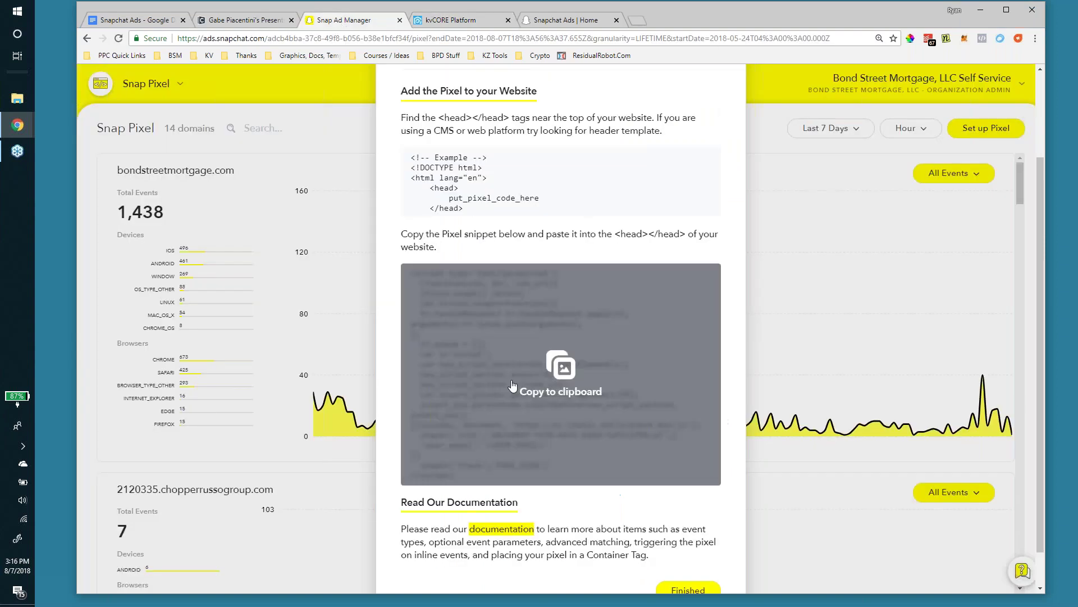
scroll(497, 373, down, 1)
scroll(497, 374, up, 2)
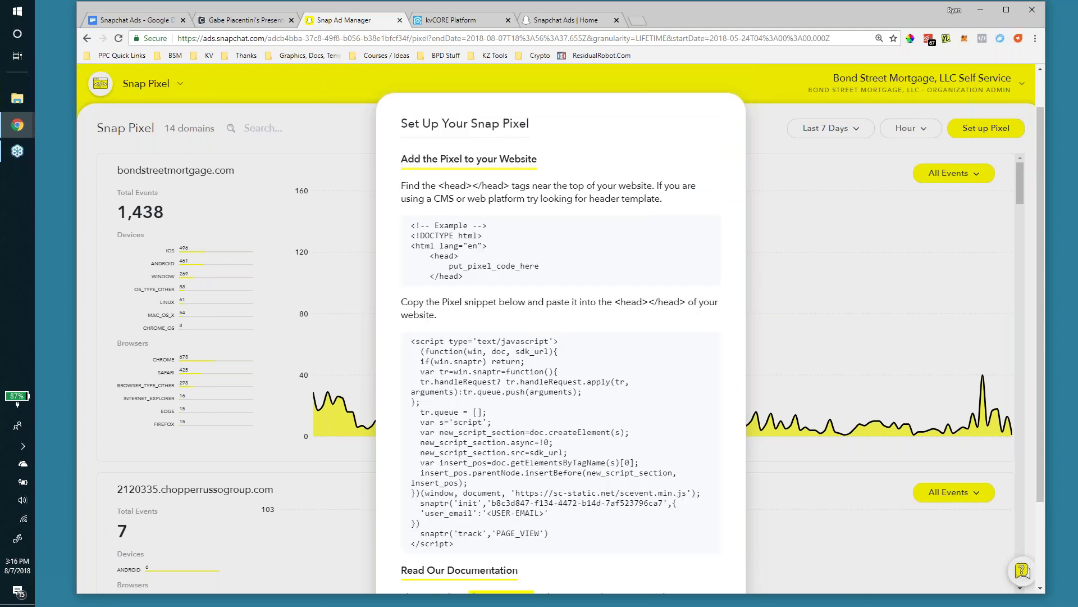
scroll(497, 382, down, 2)
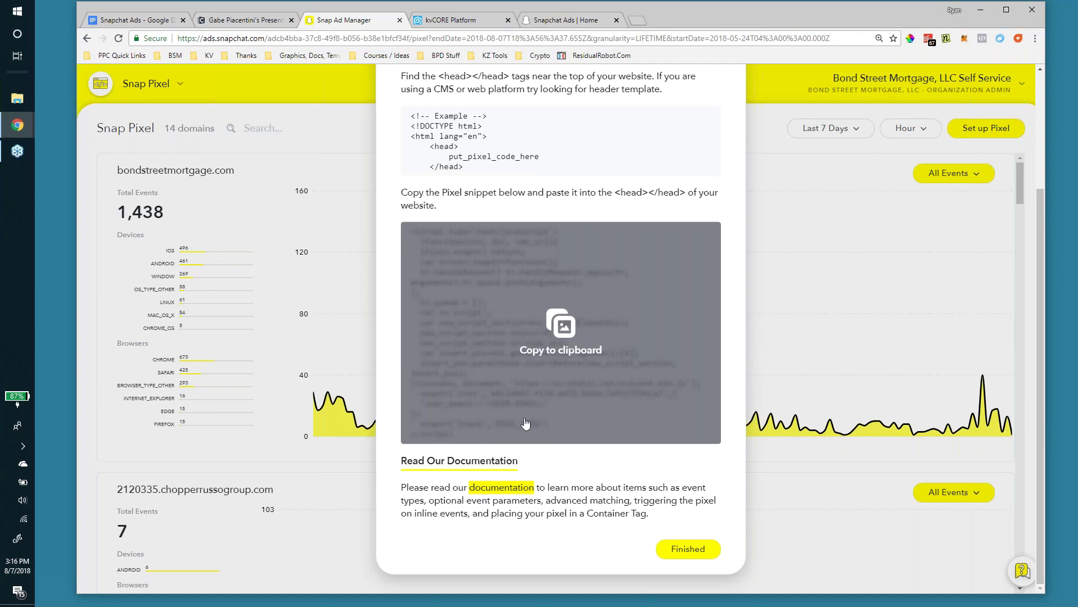
click(501, 418)
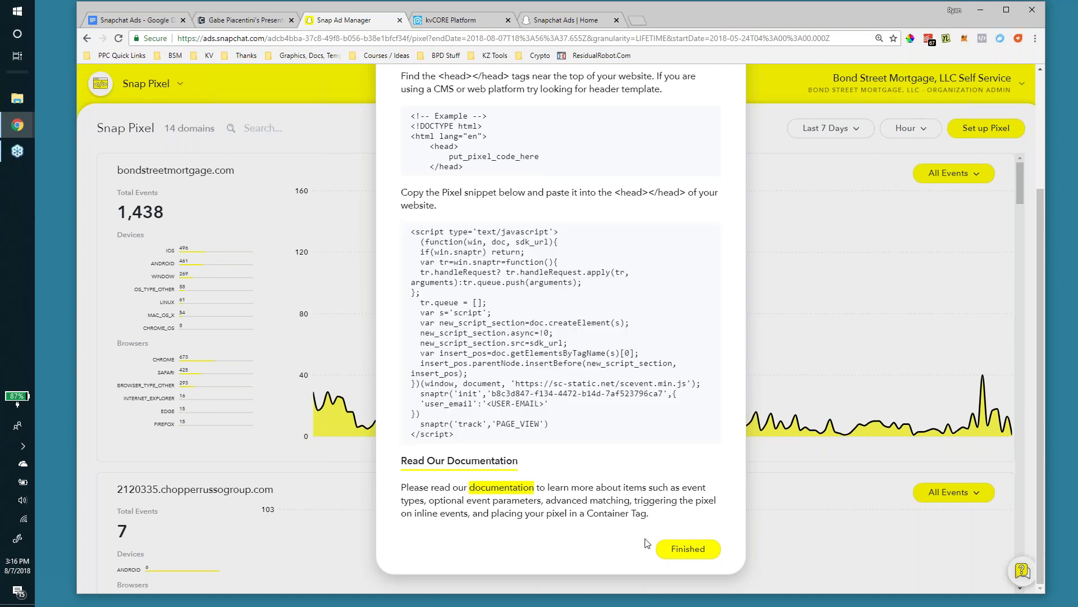
click(674, 549)
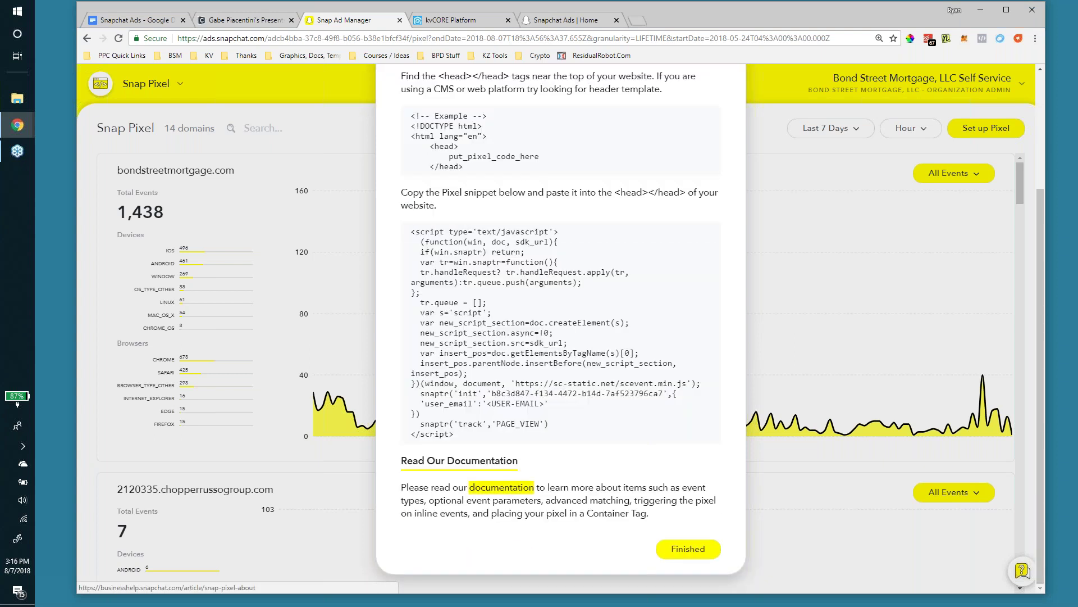
Close the pixel setup dialog, leaving the Snap Pixel dashboard with its 14 domains.
mouse_move(561, 337)
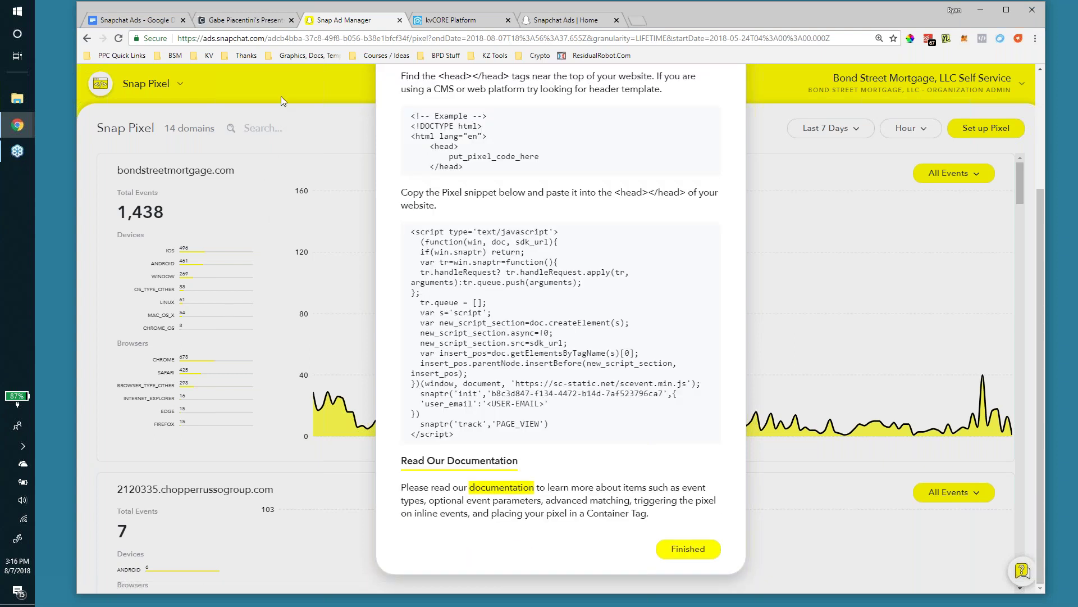
scroll(284, 104, up, 2)
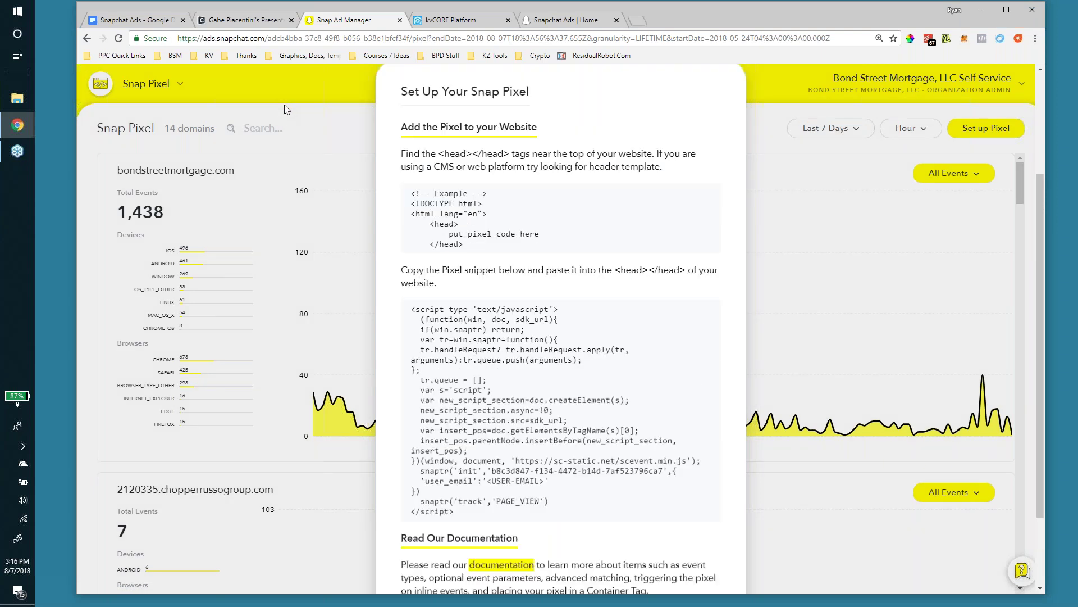
click(284, 104)
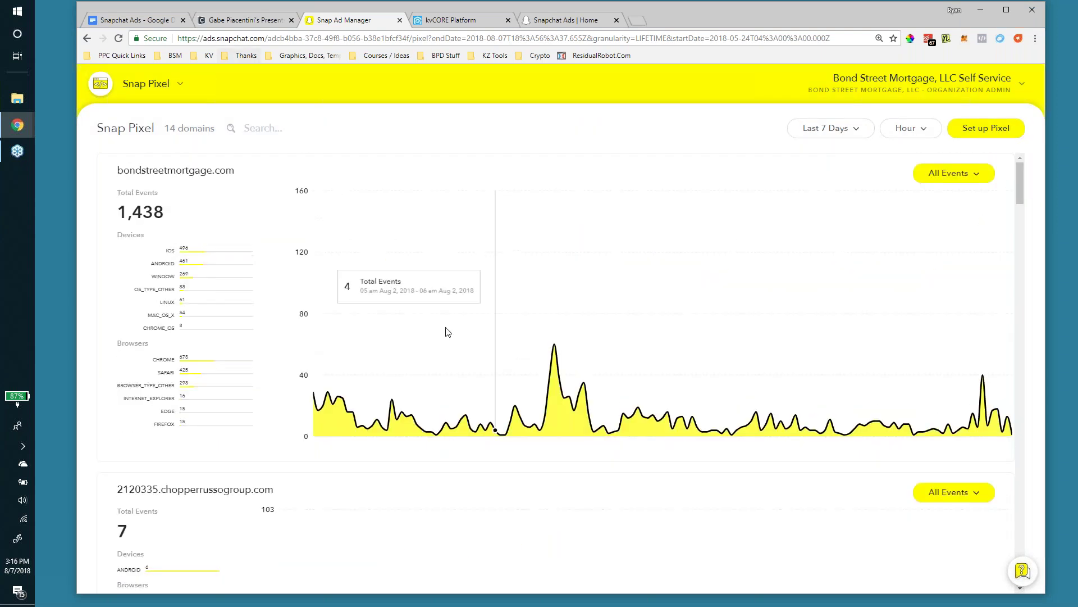
scroll(386, 270, down, 2)
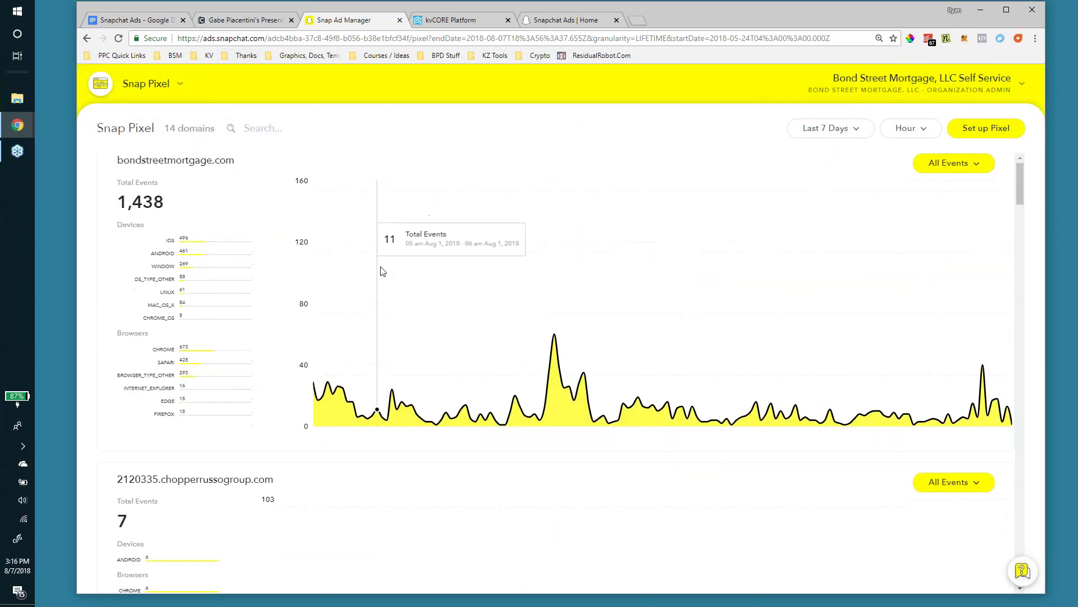
scroll(404, 351, up, 2)
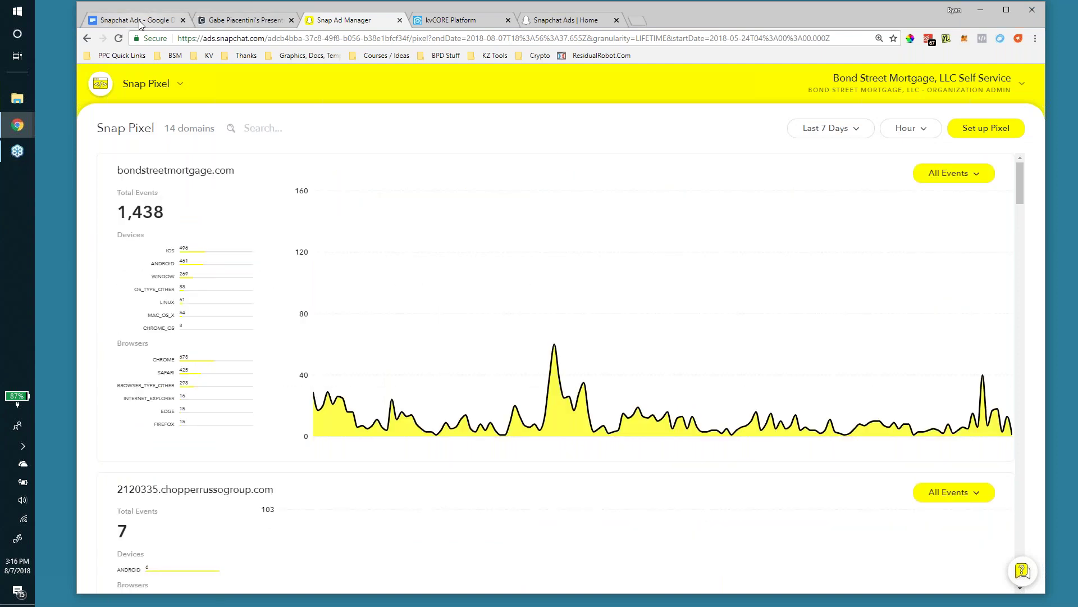
Highlight the 'How To Create Audiences' step in the Snapchat Ads notes, then return to Snap.
click(140, 23)
drag(419, 325, 613, 348)
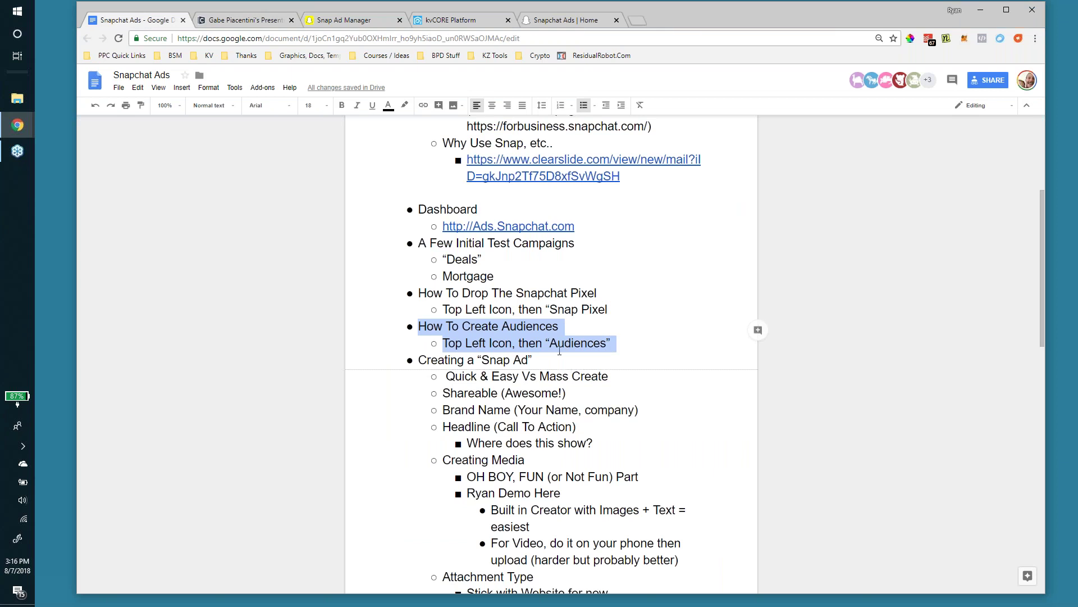
click(343, 20)
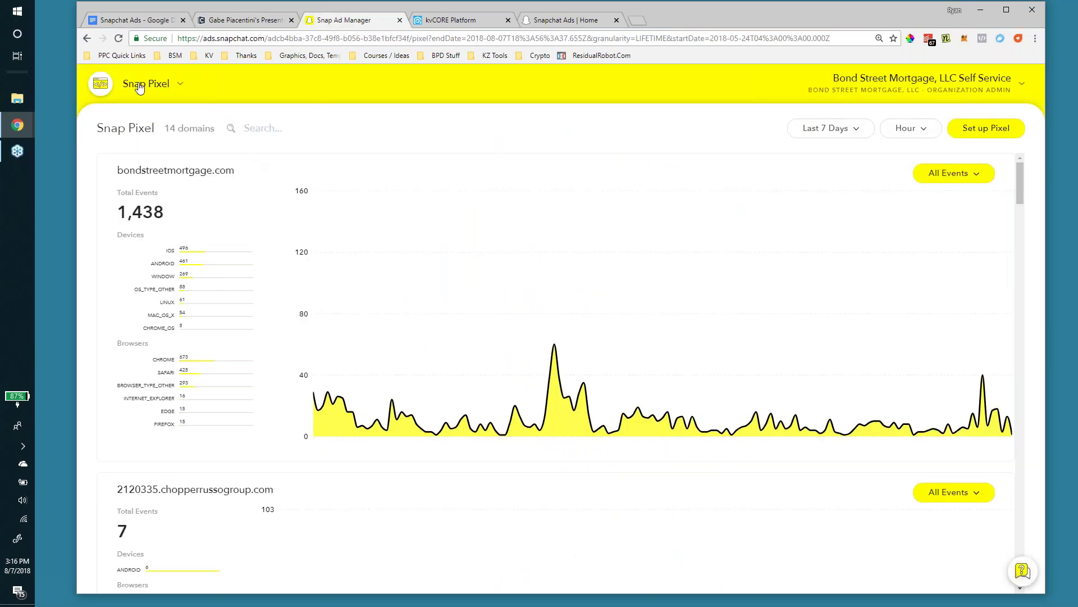
Switch from Snap Pixel to the Audience Library and start a New Audience.
click(111, 84)
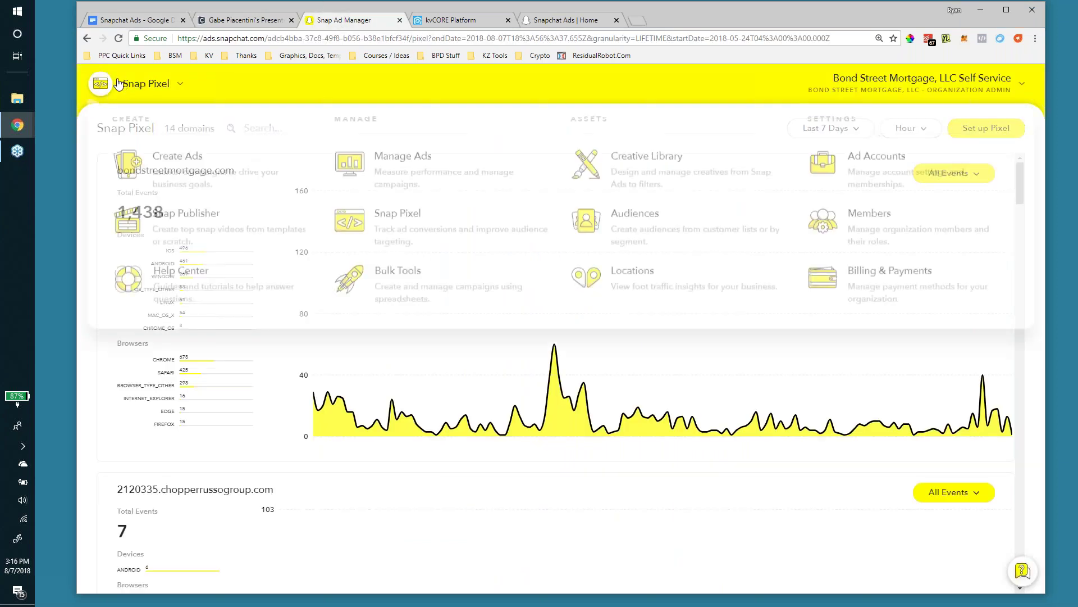
click(654, 232)
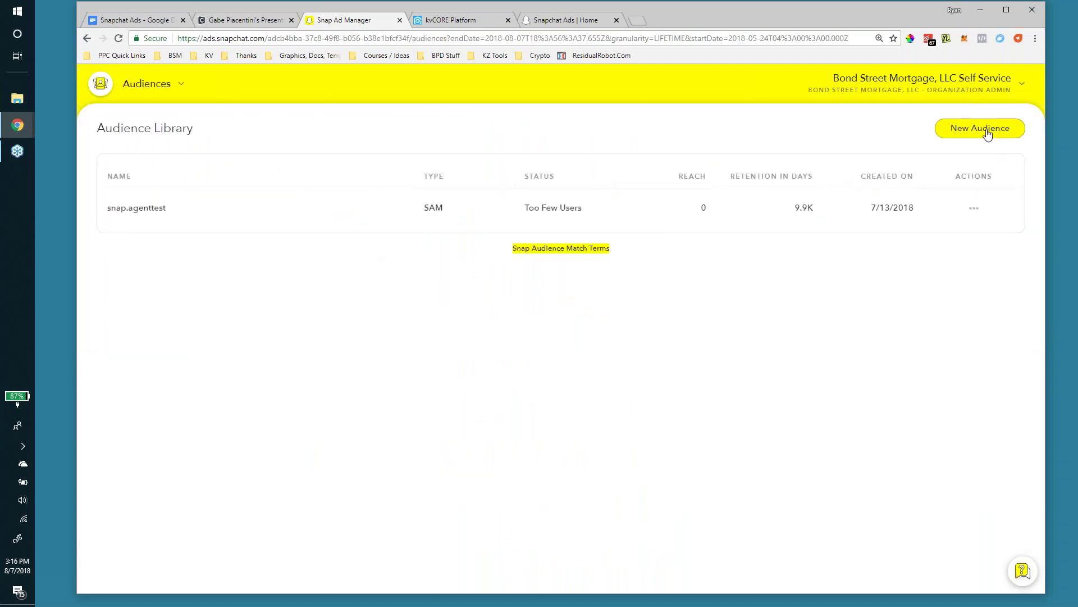
click(987, 131)
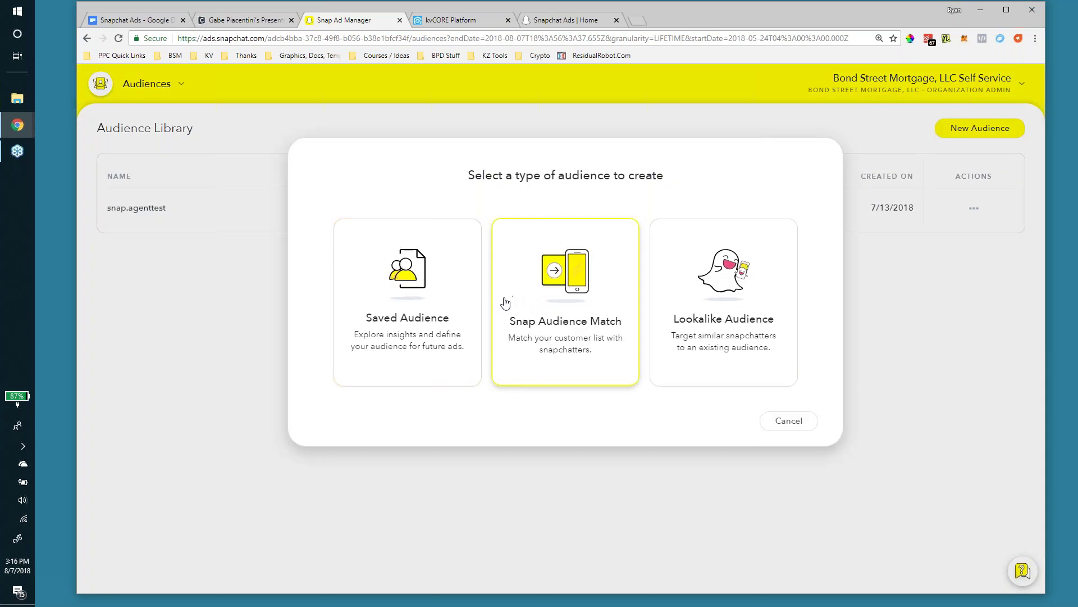
click(556, 302)
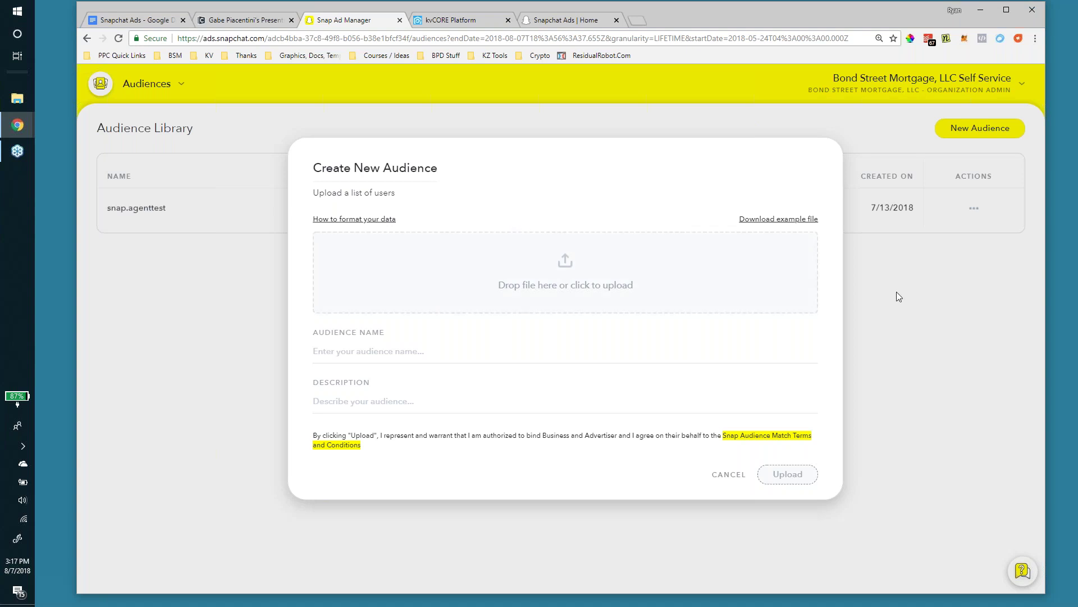
click(728, 475)
click(953, 130)
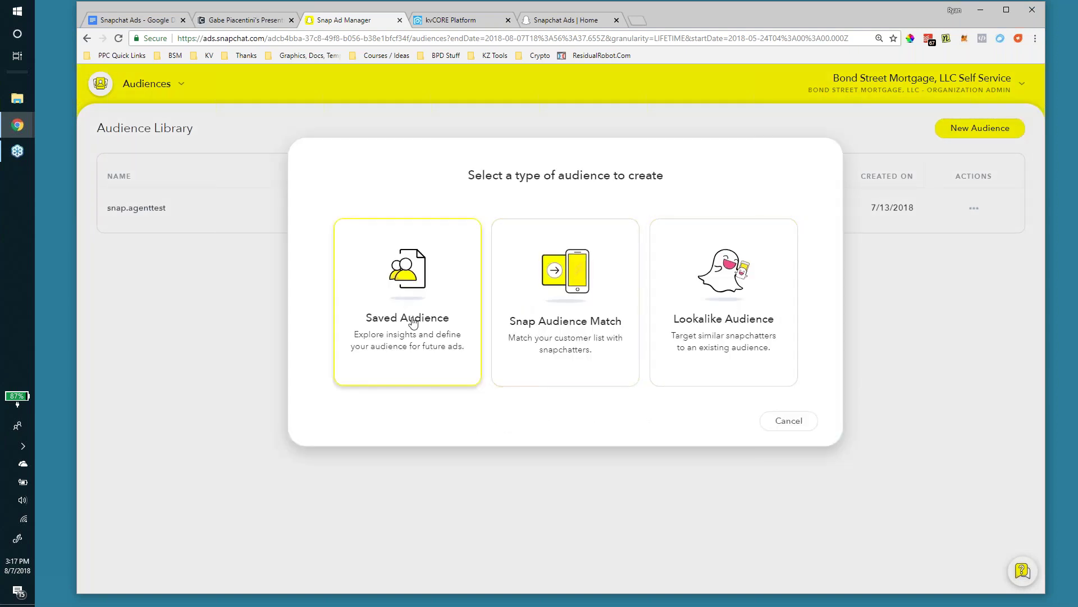
Preview the Saved Audience builder, go back, then select kvCORE's existing Conversion Code snippet.
click(415, 320)
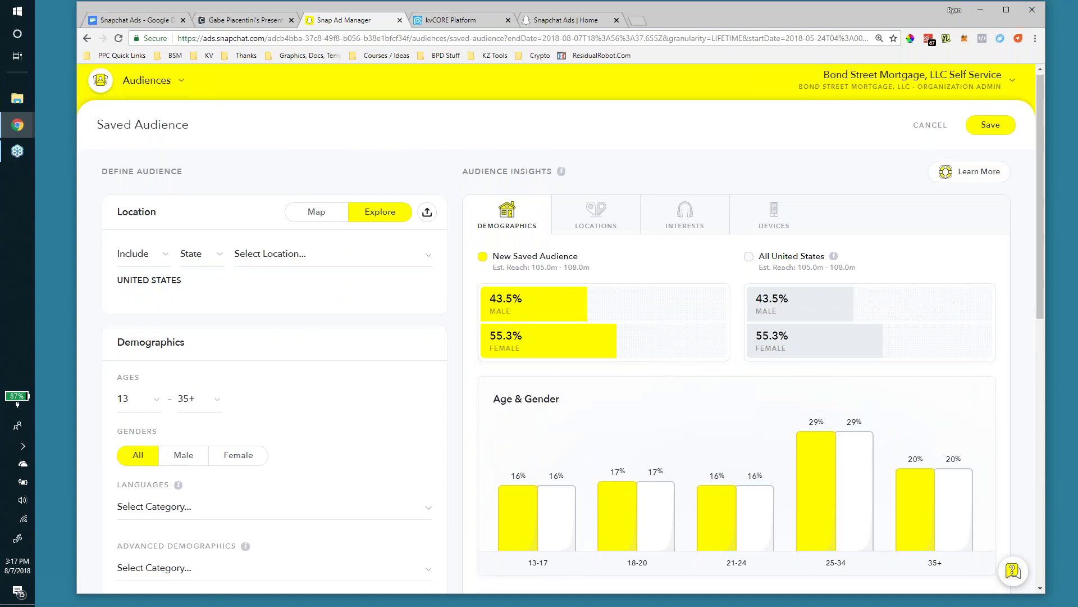
scroll(409, 303, down, 2)
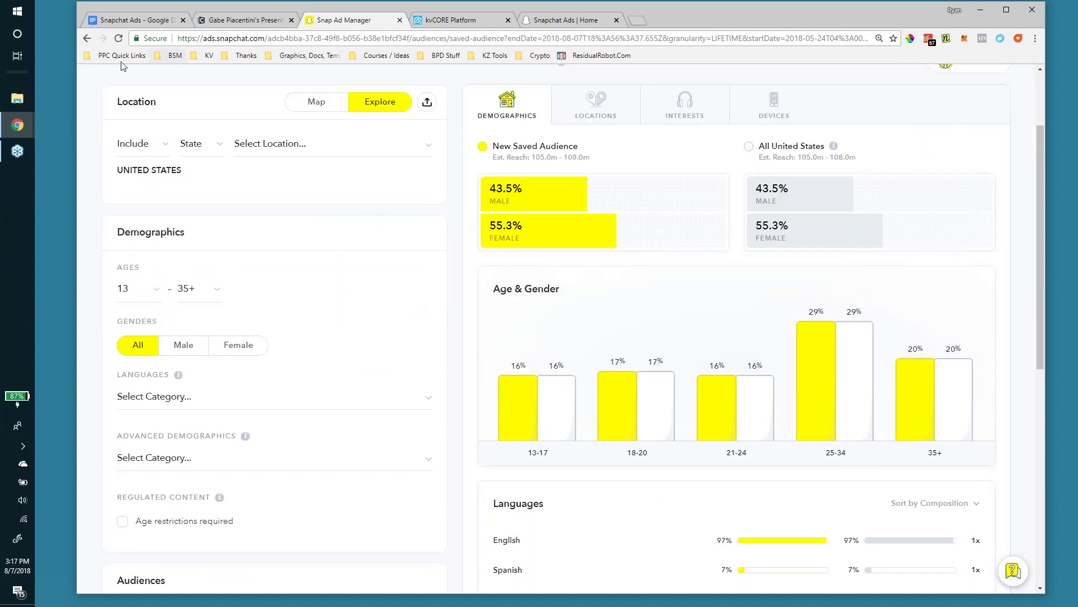
click(89, 38)
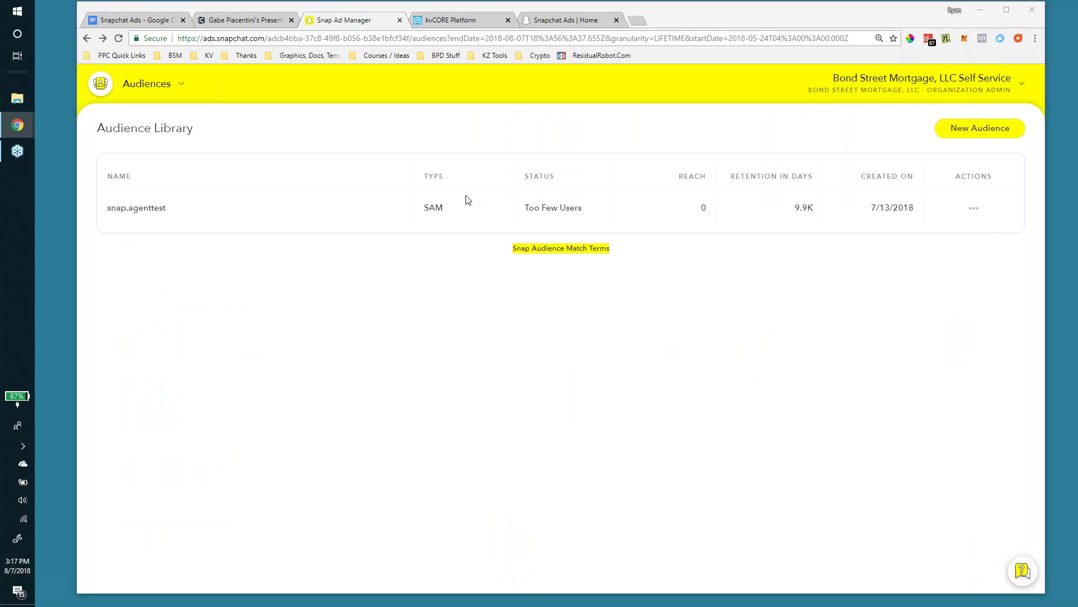
click(980, 128)
click(420, 26)
drag(595, 385, 787, 458)
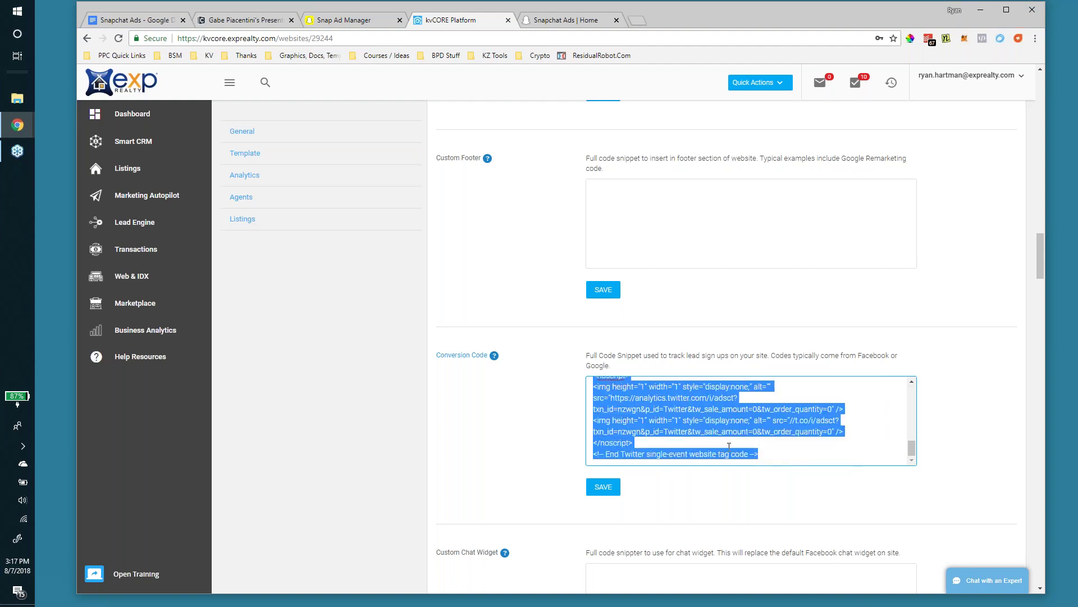
Deselect the Conversion Code, then scroll up and place the caret in the Custom Header code.
click(773, 457)
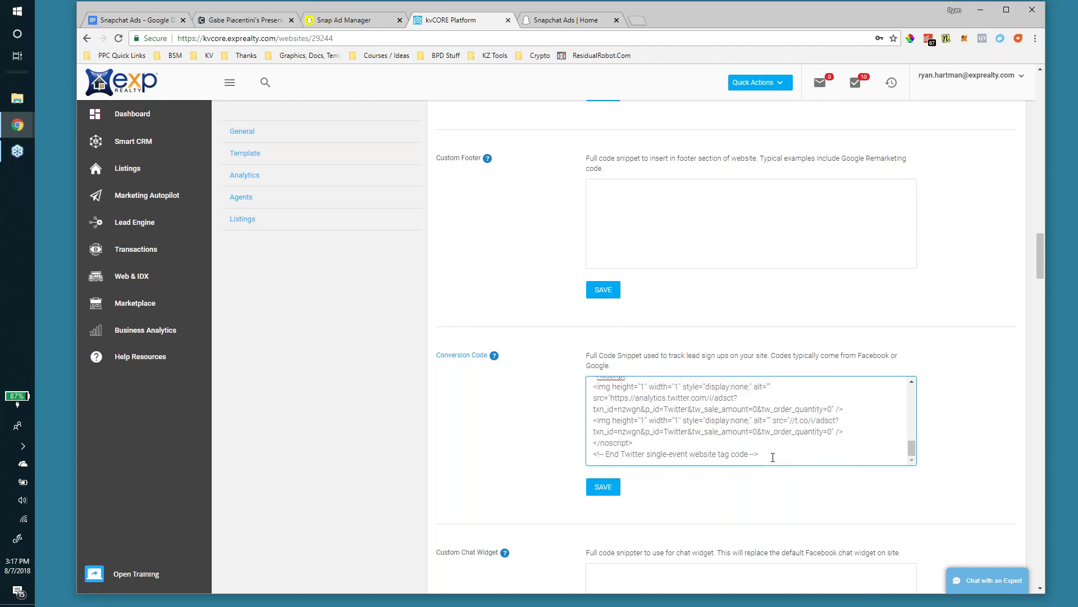
key(Up)
key(Up)
key(Up)
key(Up)
key(Up)
key(Up)
key(Up)
key(Up)
key(Up)
key(Up)
key(Up)
key(Up)
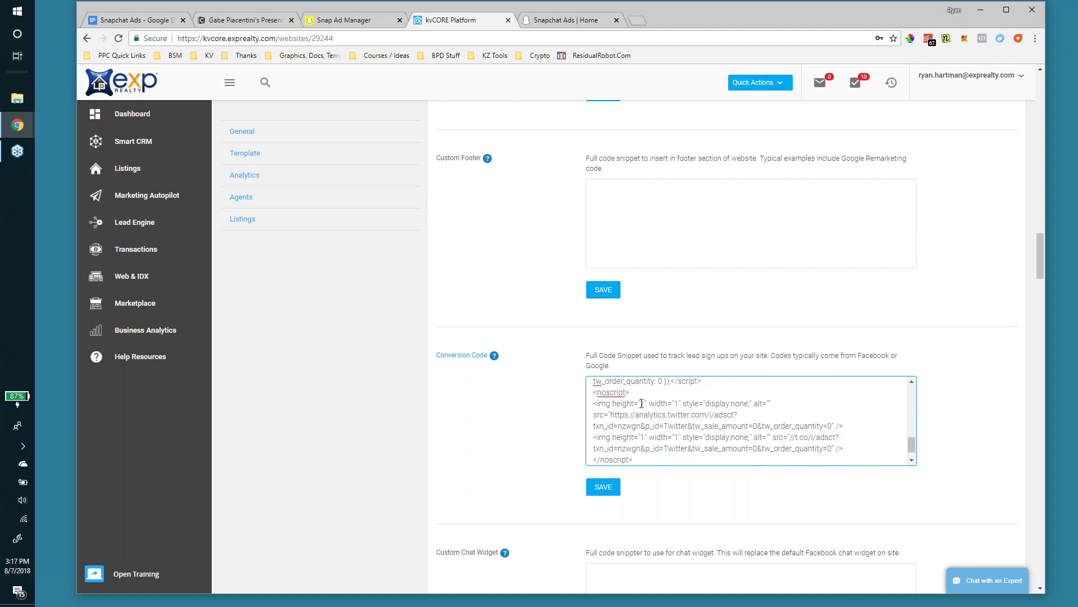
scroll(522, 351, up, 2)
scroll(522, 350, up, 6)
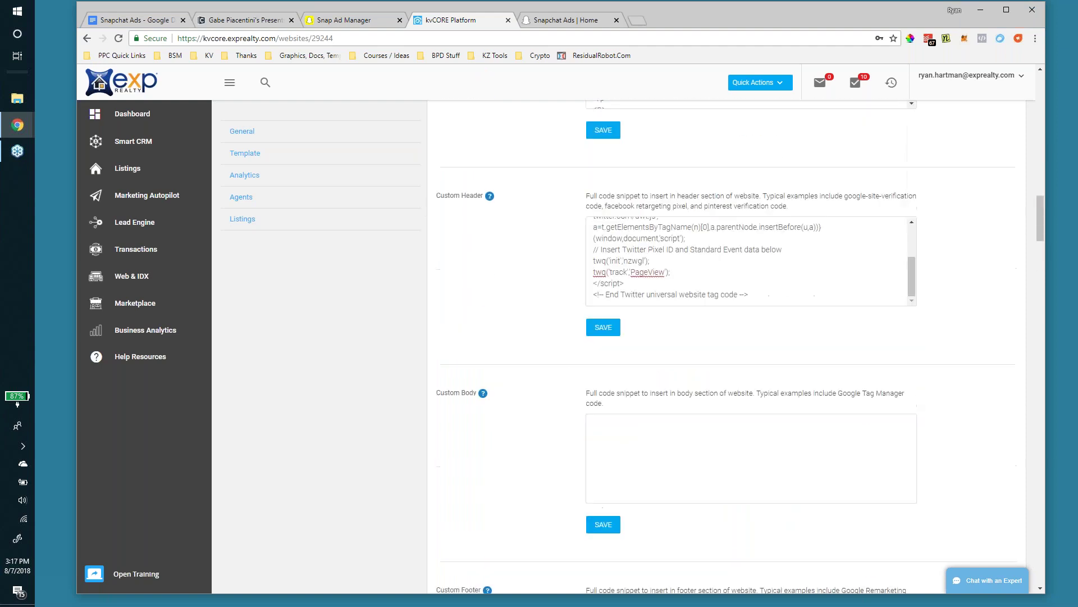
click(649, 278)
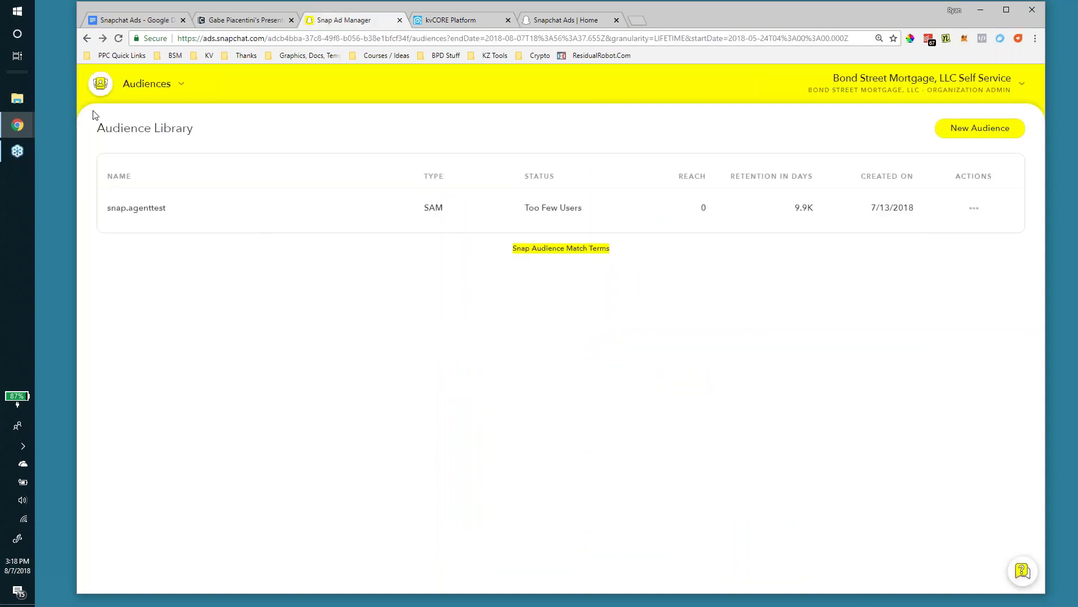
click(124, 84)
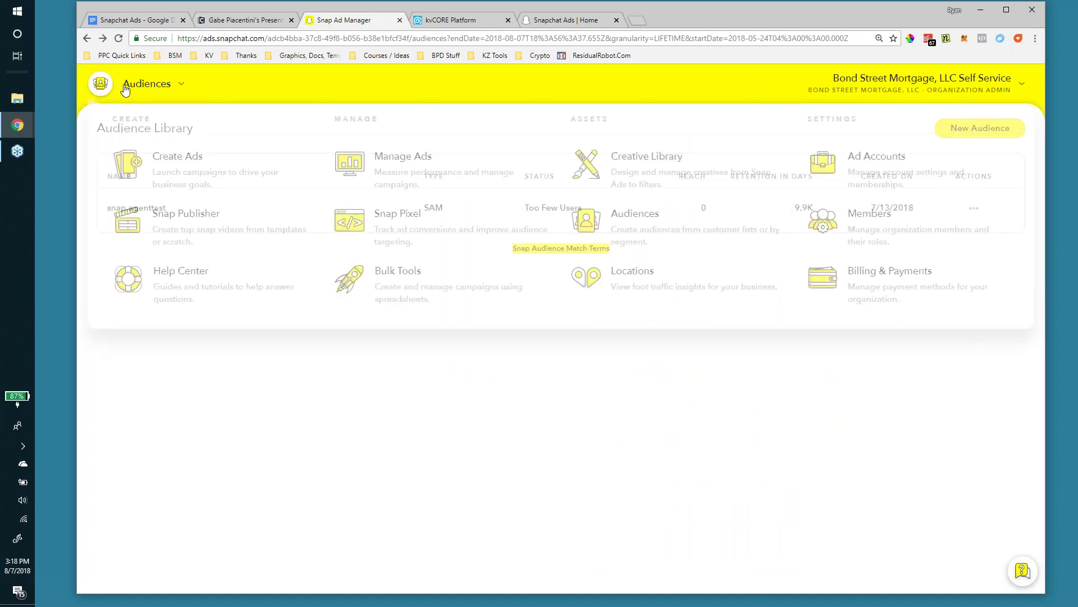
click(665, 238)
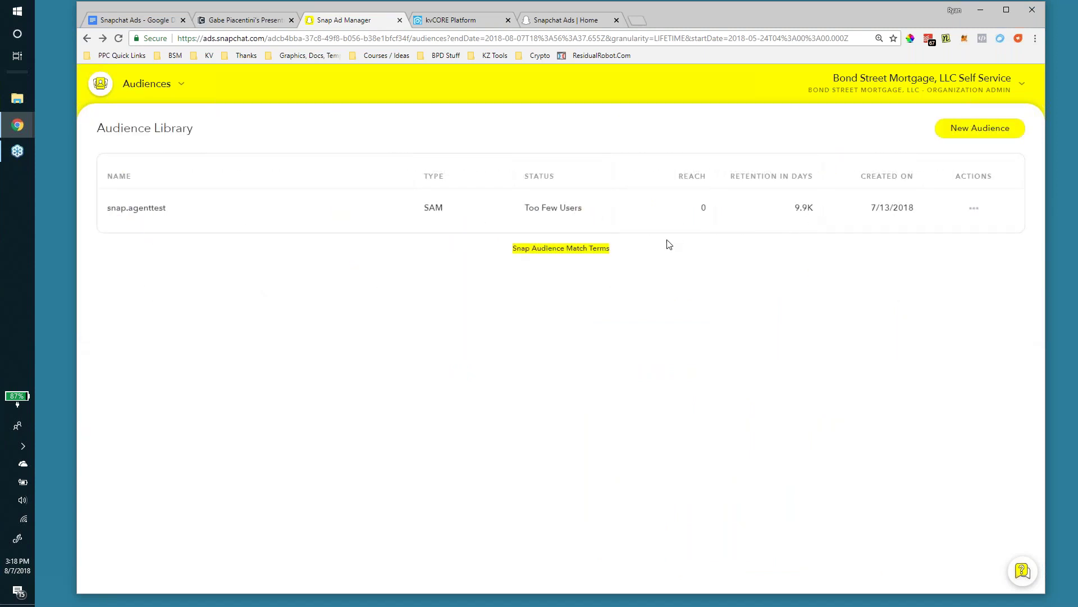
click(986, 132)
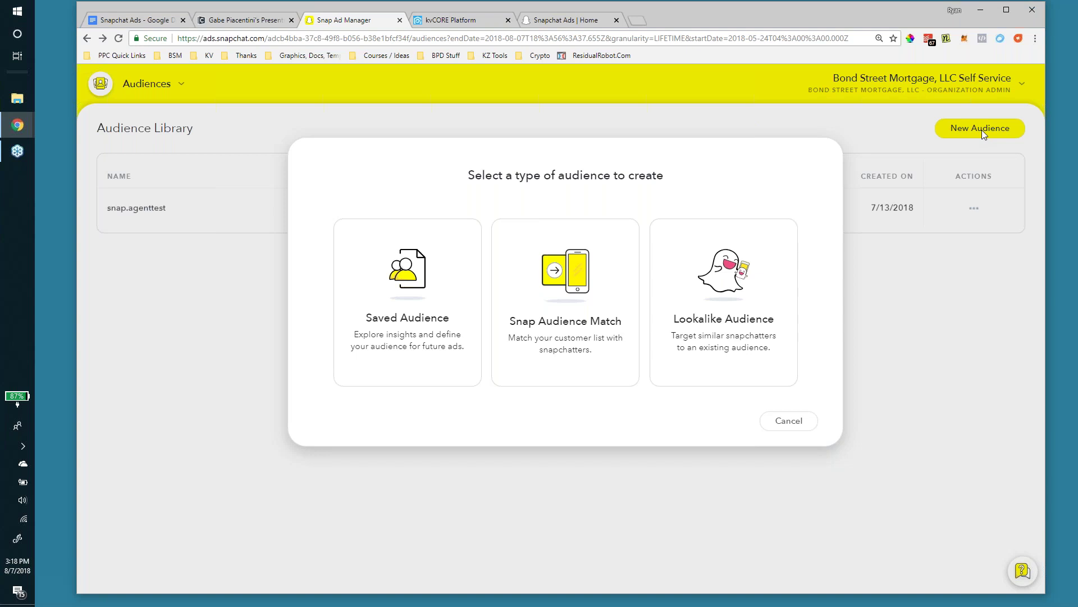
click(786, 421)
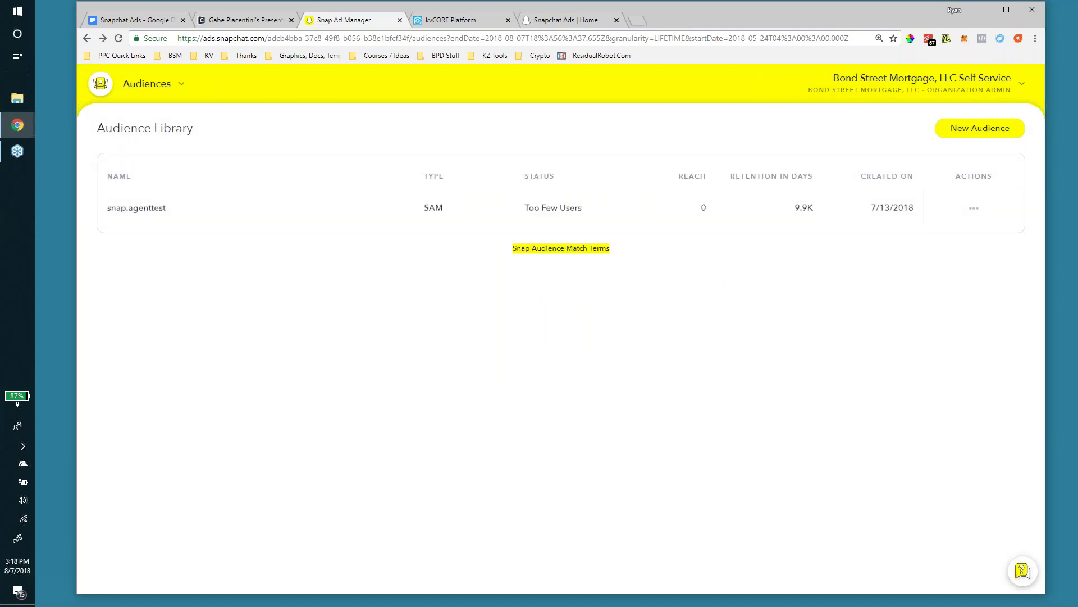
click(123, 21)
Read the 'Creating a Snap Ad' notes, then return to Snap Ad Manager's address bar.
scroll(694, 453, down, 2)
drag(419, 247, 679, 589)
scroll(679, 590, down, 4)
click(457, 360)
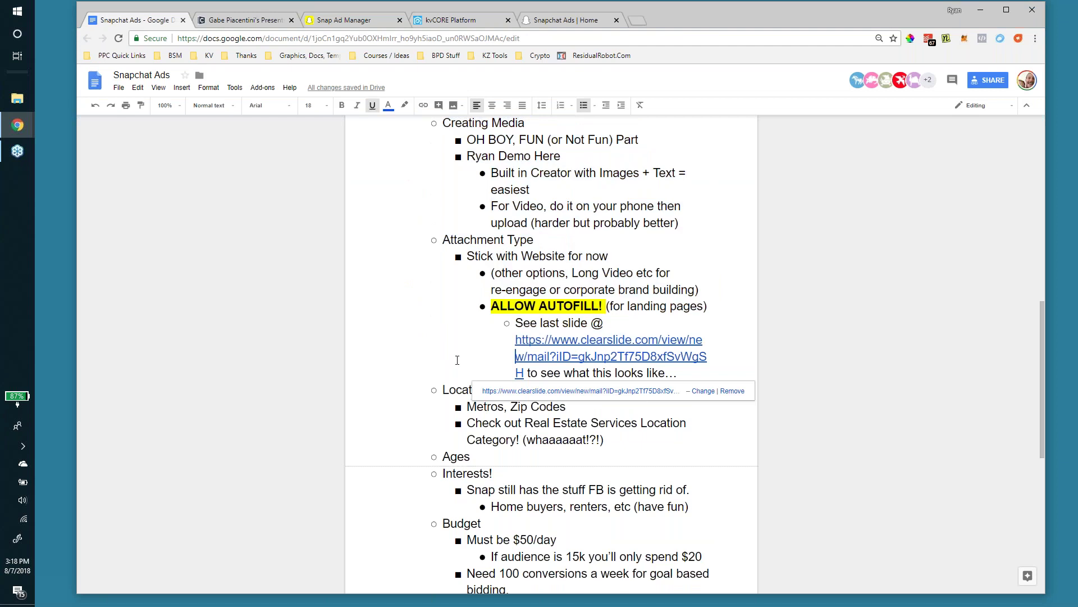
scroll(457, 360, up, 3)
drag(379, 192, 380, 193)
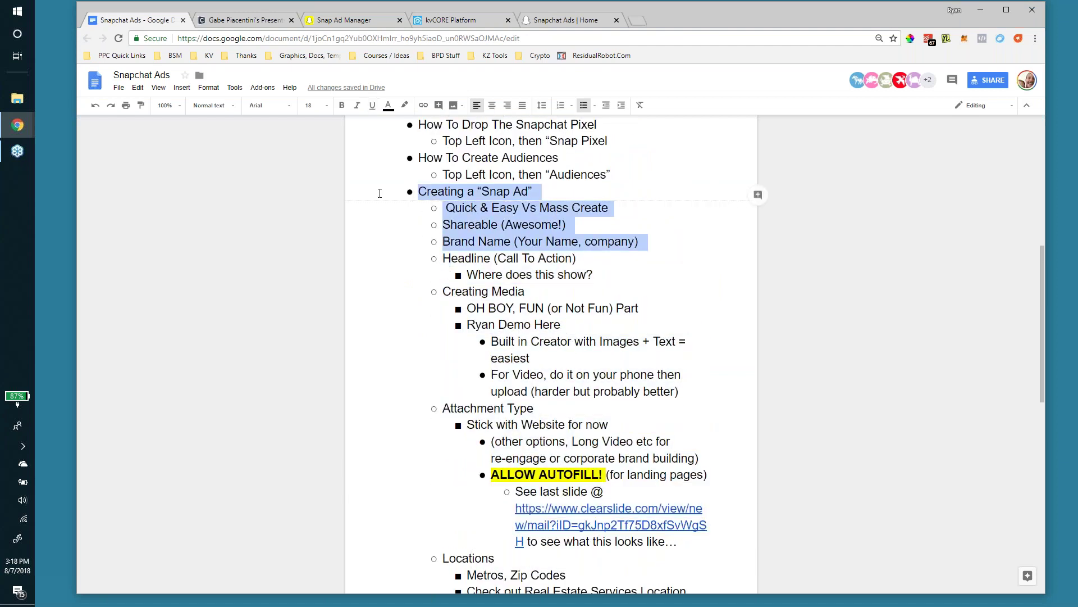
click(443, 225)
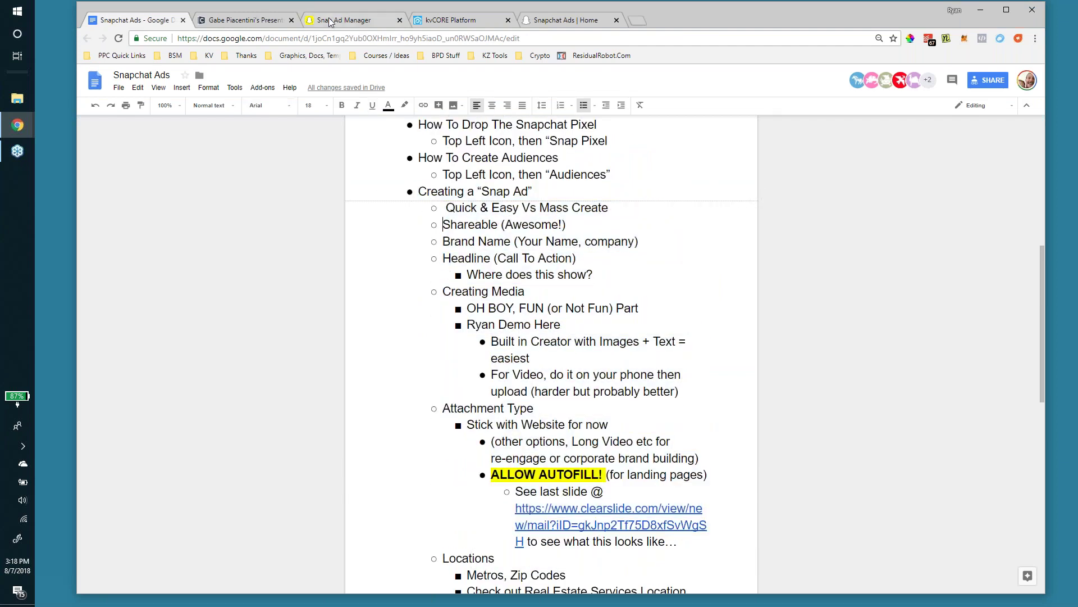
click(330, 22)
click(237, 39)
Go to ads.snapchat.com, review the All Campaigns list, and start a New Campaign.
text(ads)
key(Return)
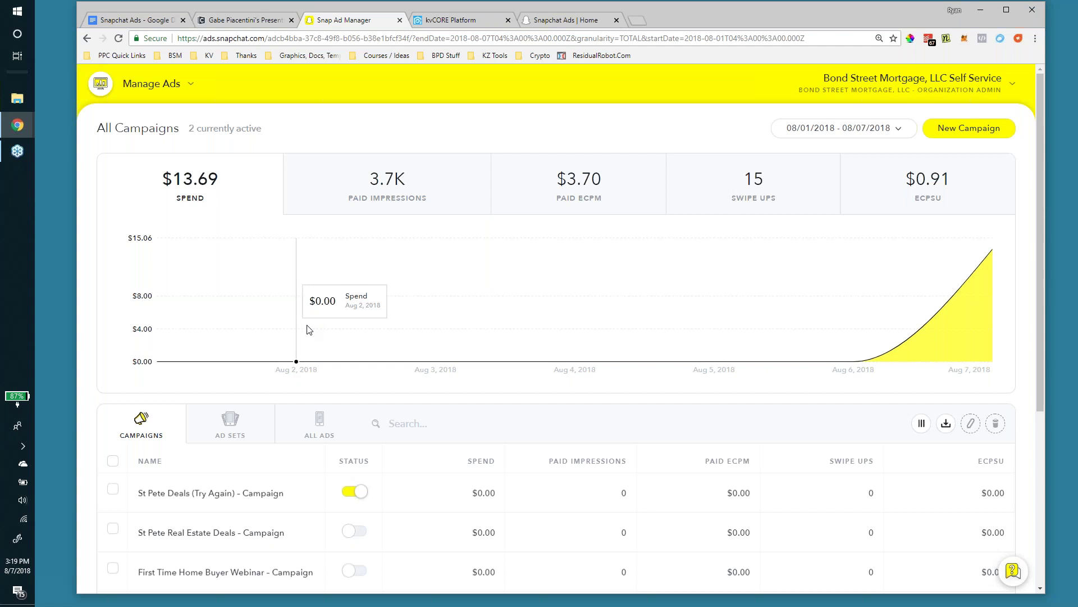
scroll(611, 351, down, 1)
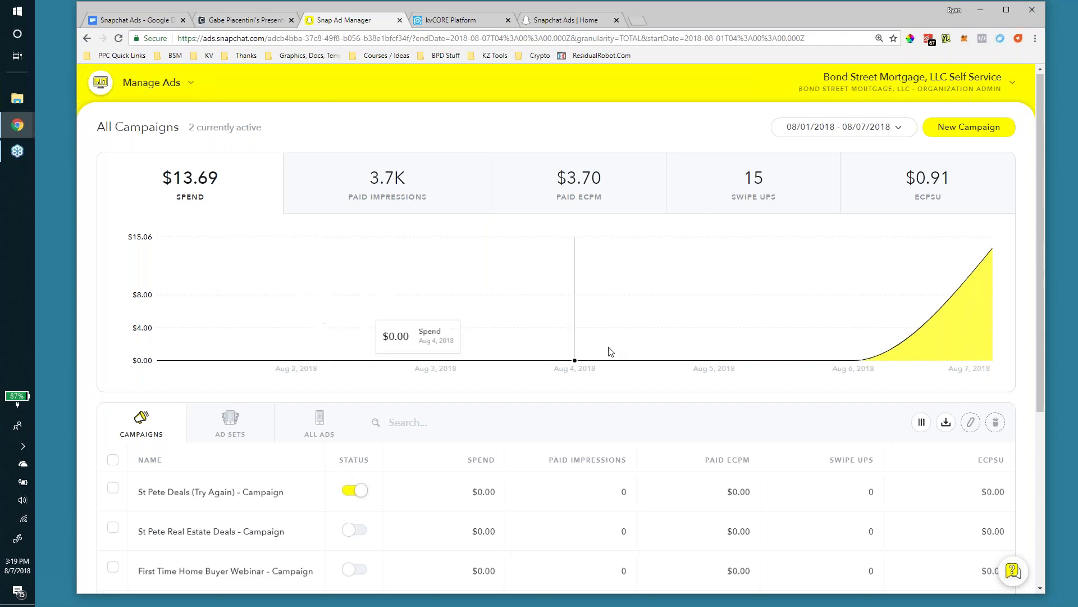
scroll(601, 315, down, 2)
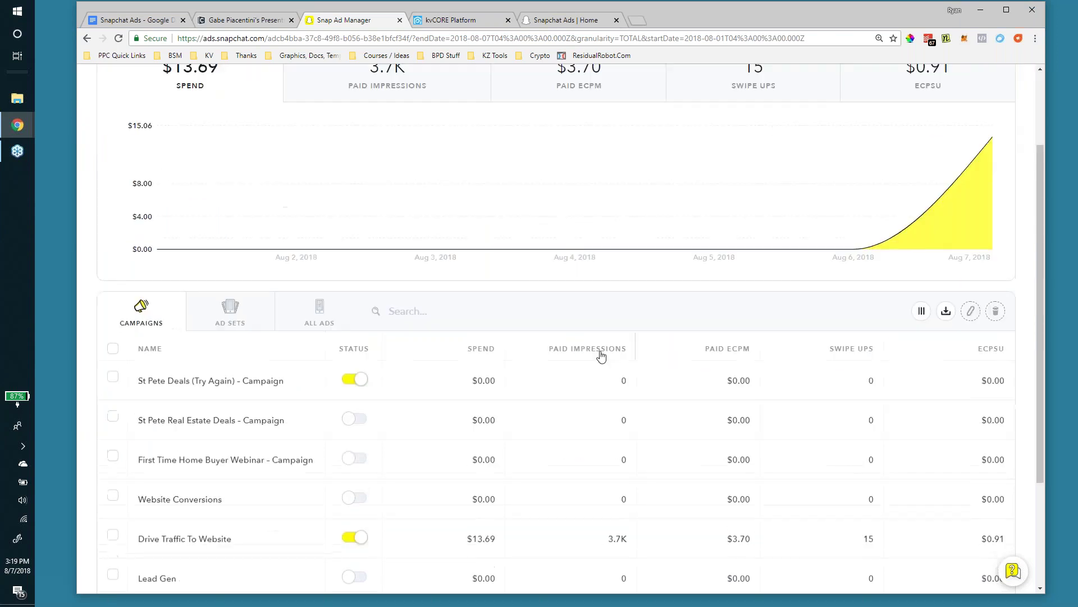
scroll(561, 421, down, 2)
scroll(561, 421, up, 5)
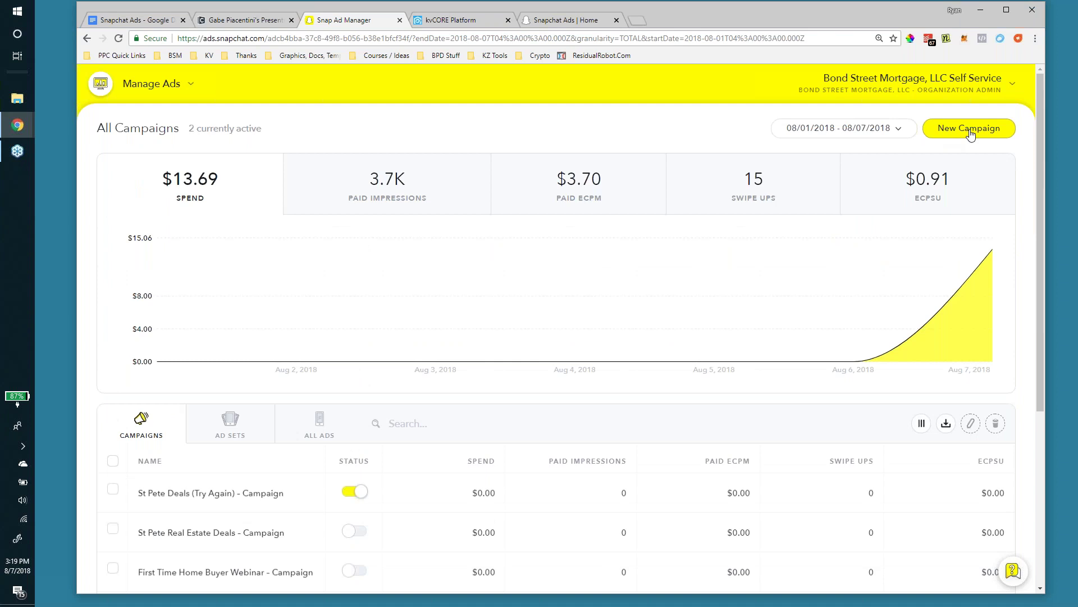
click(949, 134)
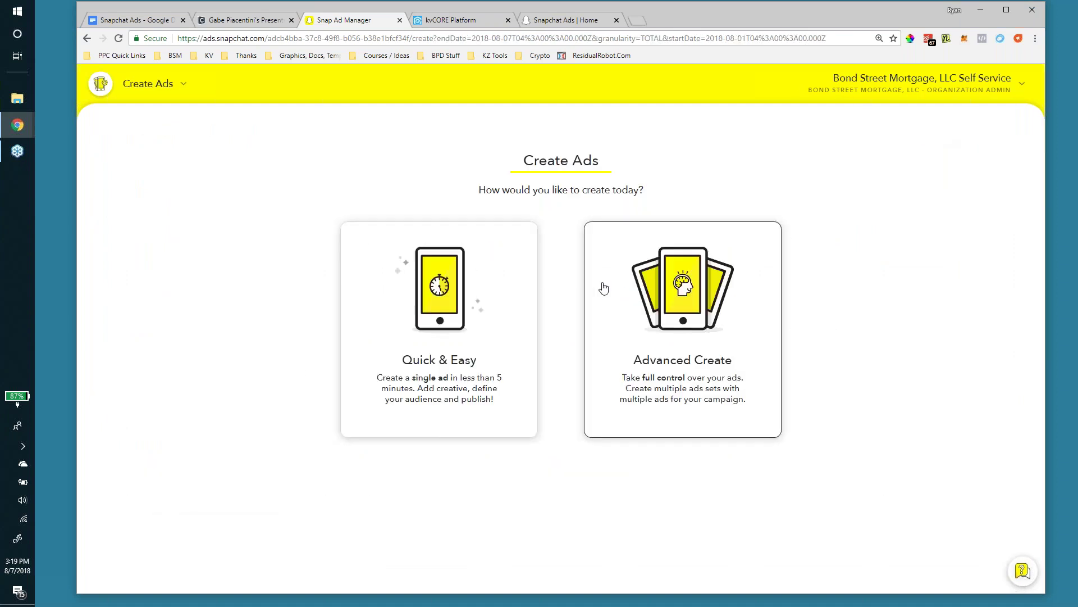
Choose Quick & Easy creation to get the single Snap Ad form with empty name and headline.
click(443, 315)
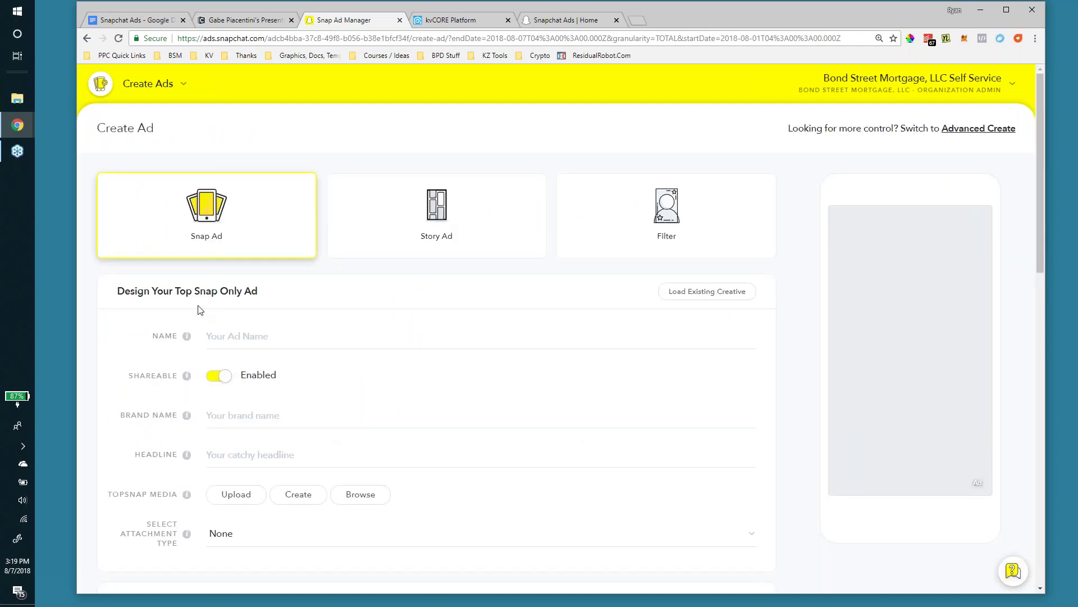
scroll(197, 306, down, 1)
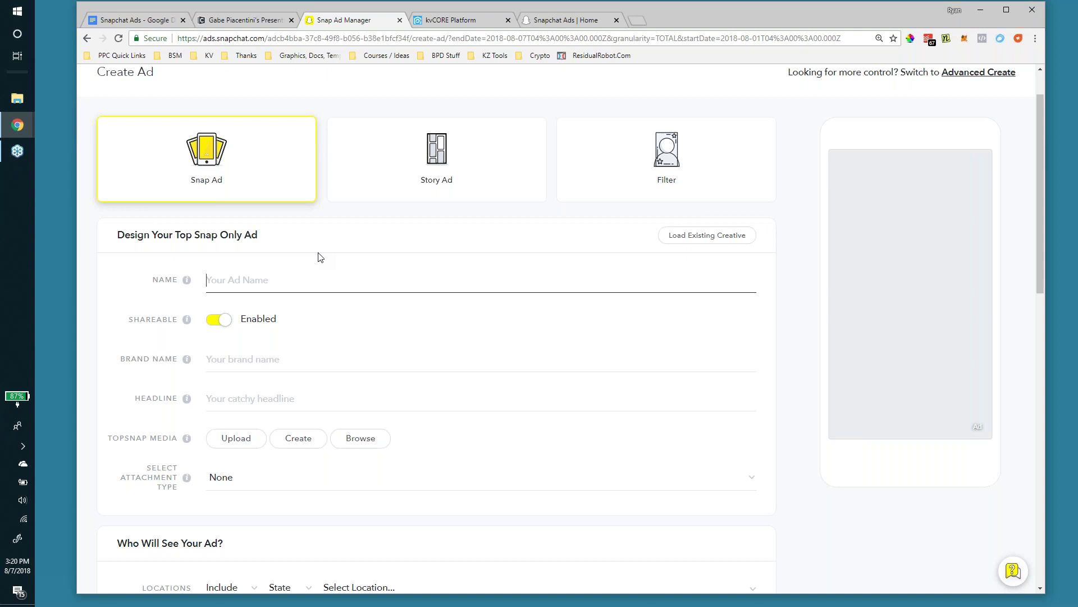
Name the ad 'Rent To Own Properties'.
text(Rent To Own Properties)
Enter the agent's name followed by 'Exp Realty' as the brand name.
click(244, 355)
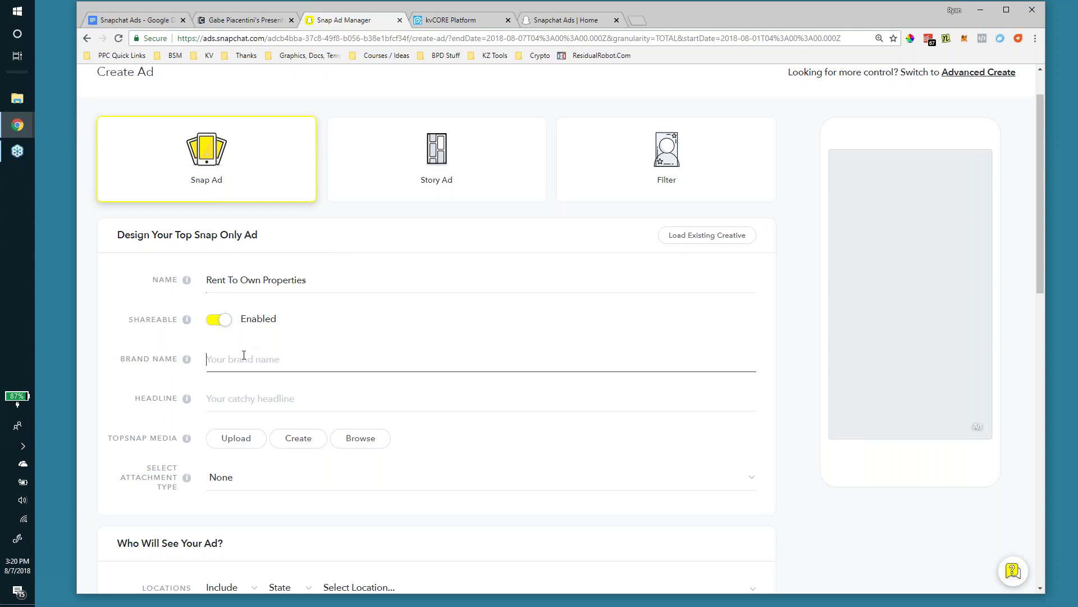
scroll(305, 355, down, 2)
mouse_move(187, 209)
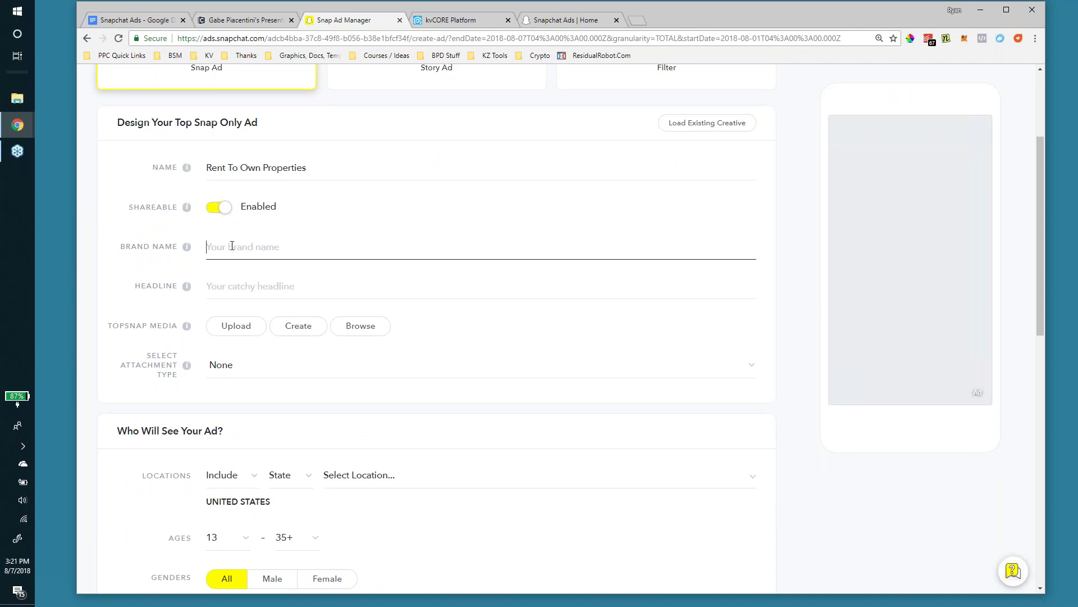
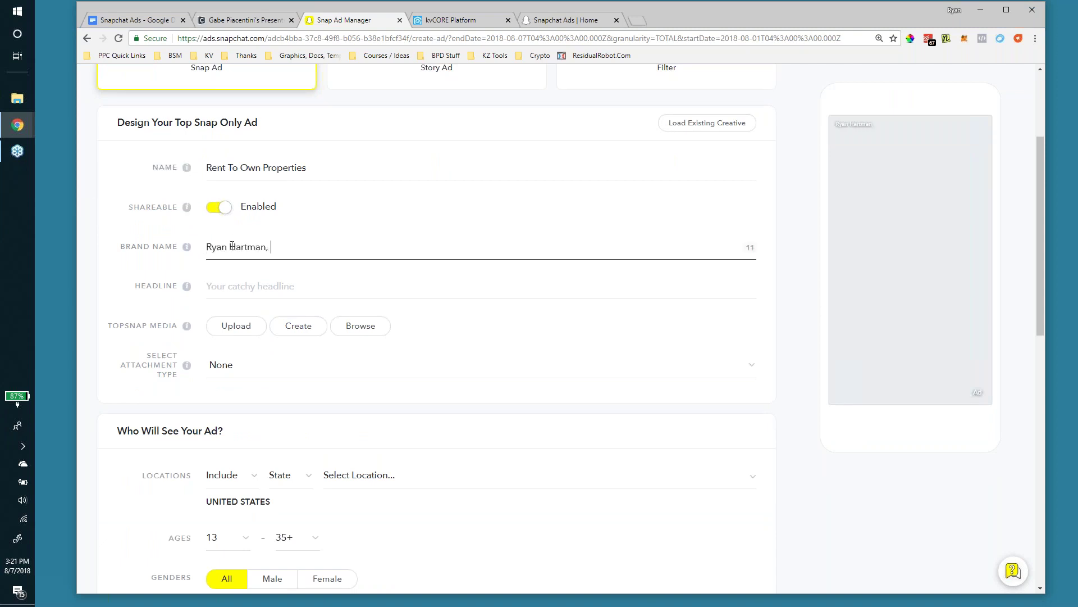
text(Exp Realty)
Set the headline to 'St Pete Rent To Own Homes'.
click(250, 285)
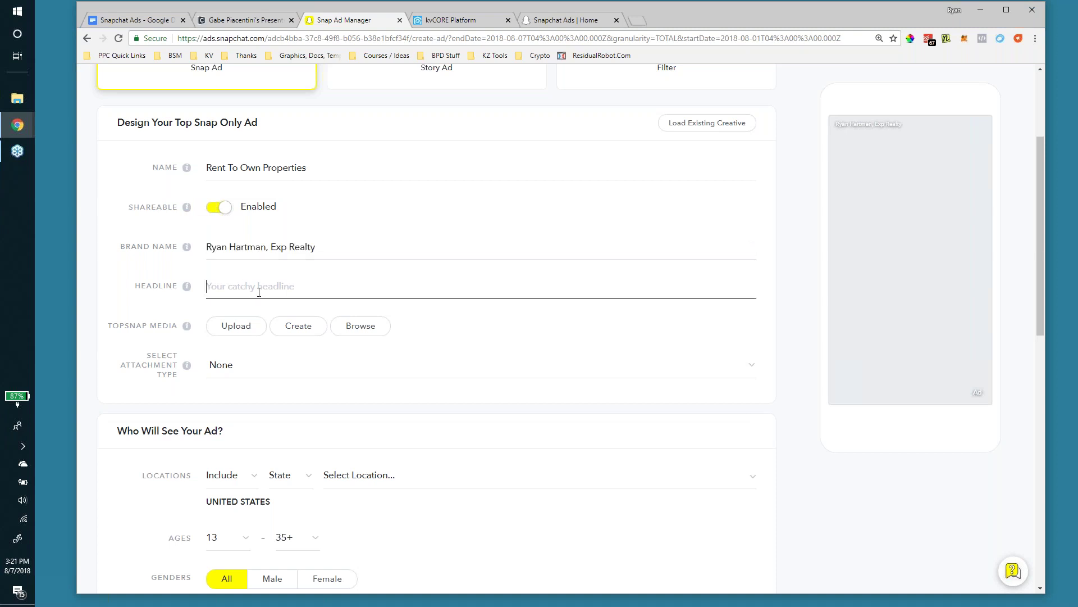
text(St Pete Rent To Own Homes)
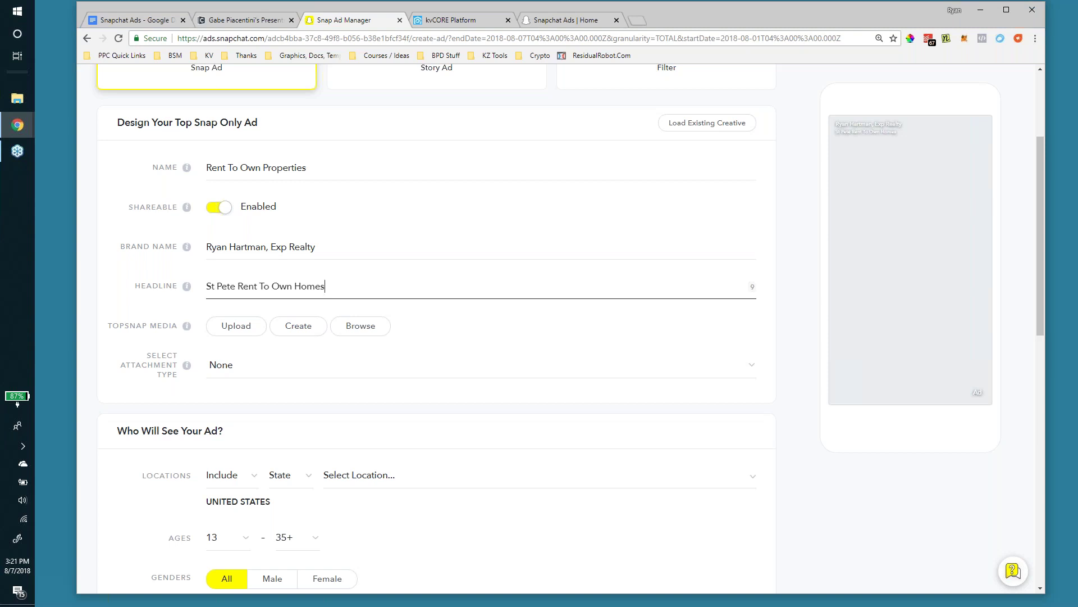
click(299, 326)
scroll(313, 212, down, 1)
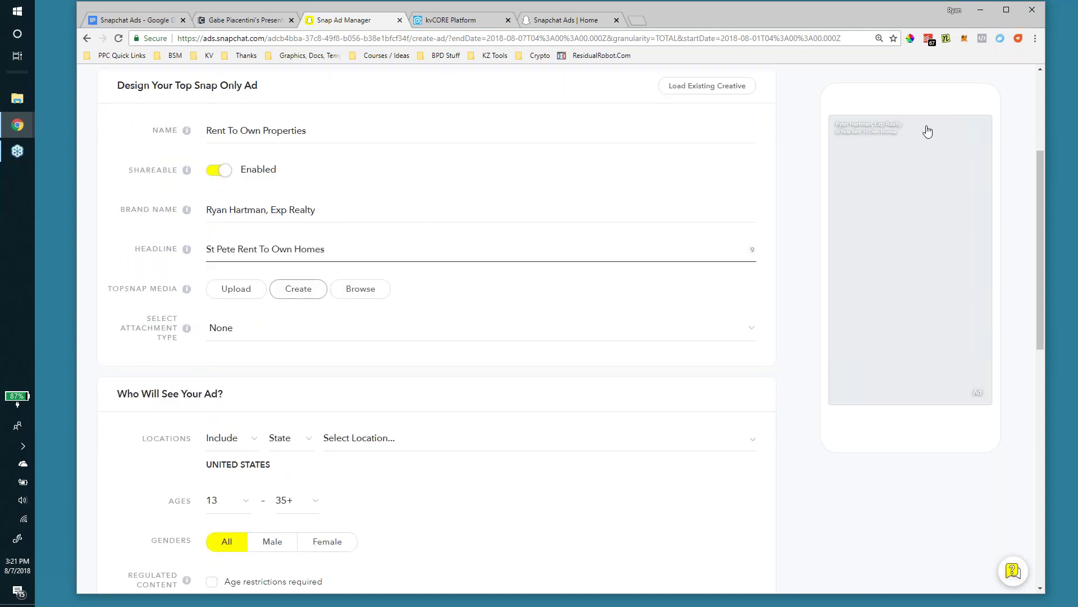
scroll(315, 217, down, 2)
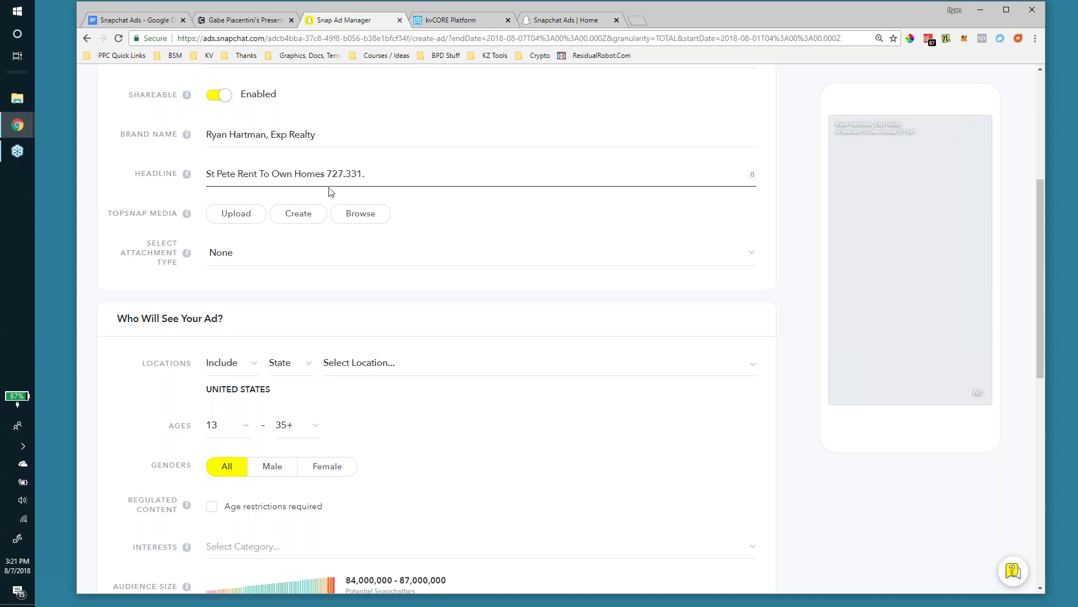
key(BackSpace)
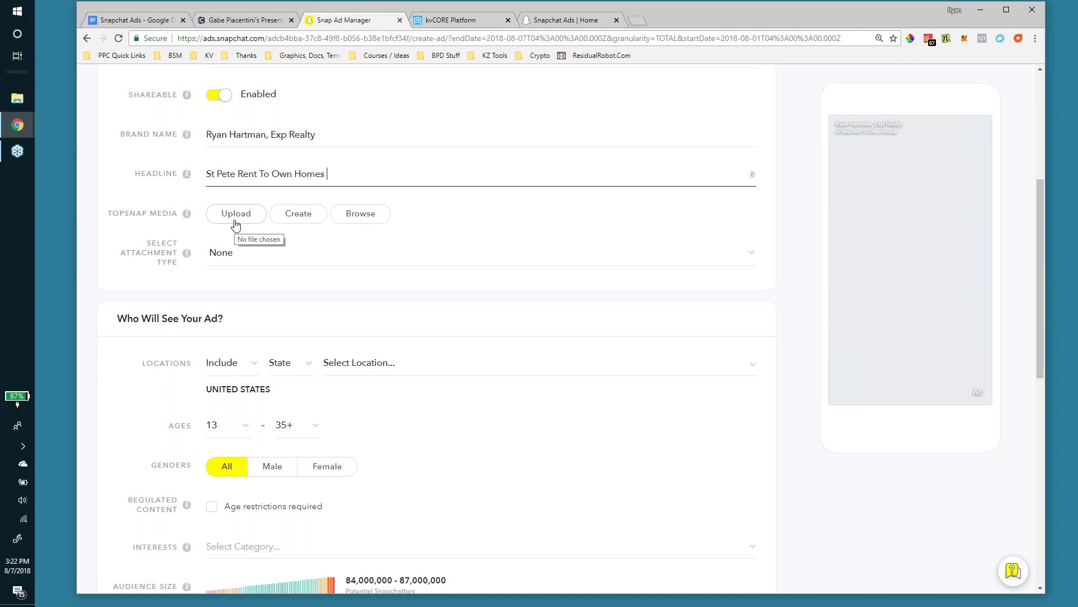
Dismiss the Topsnap media library and open the template chooser to create new top snap media.
click(361, 216)
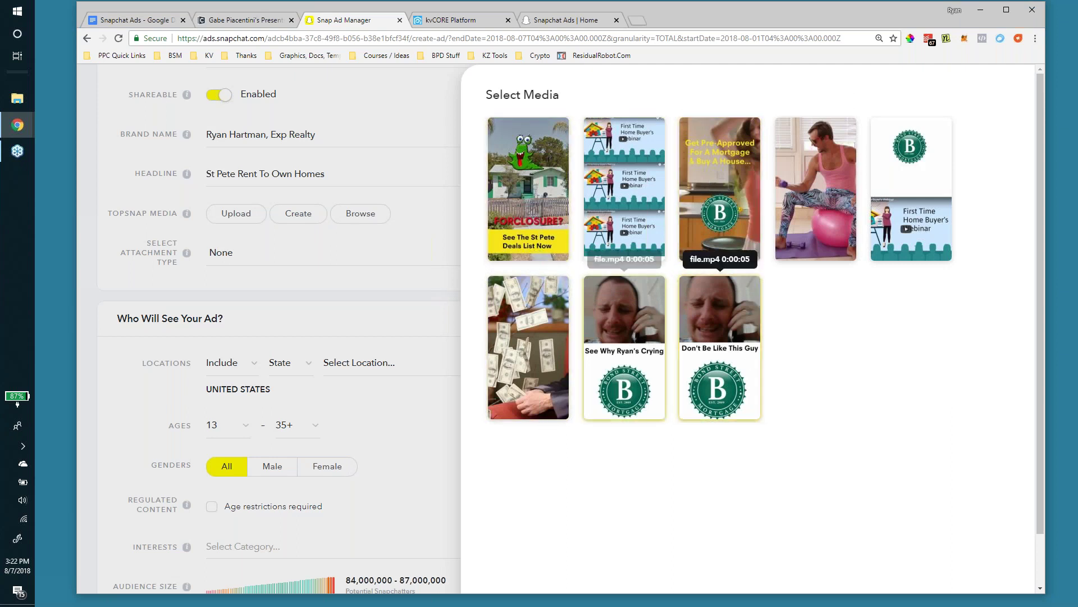
click(423, 194)
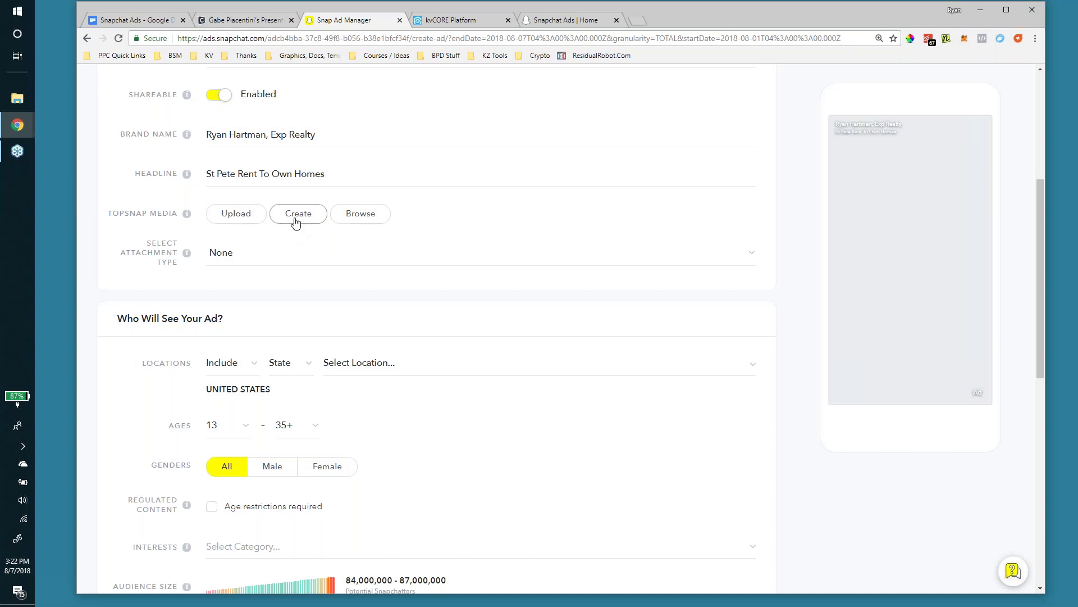
click(296, 221)
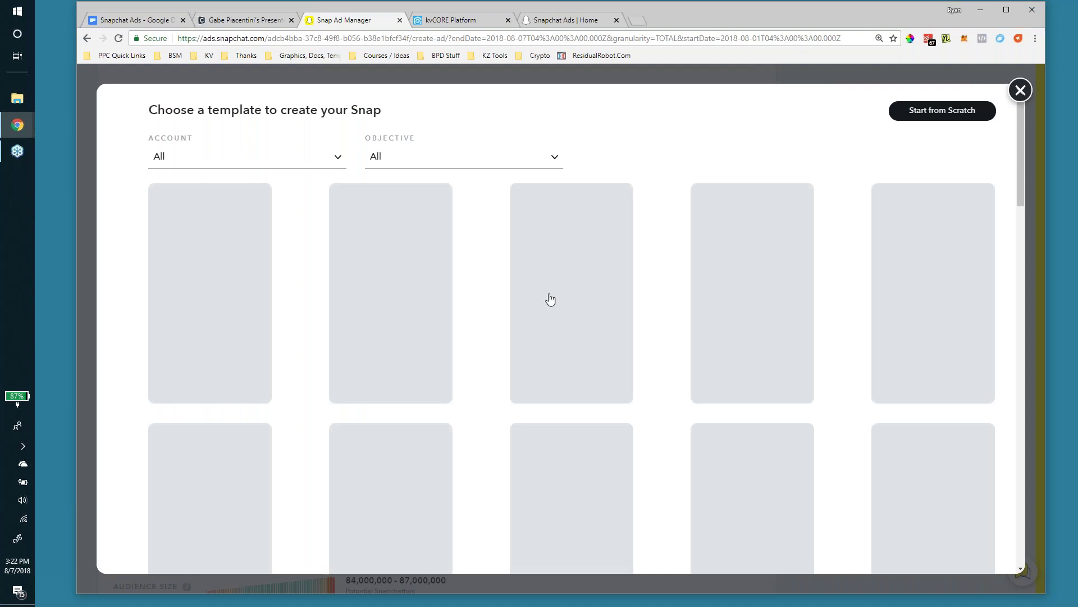
scroll(571, 243, down, 4)
Scroll through the Snap template gallery to review the available templates.
scroll(570, 241, up, 4)
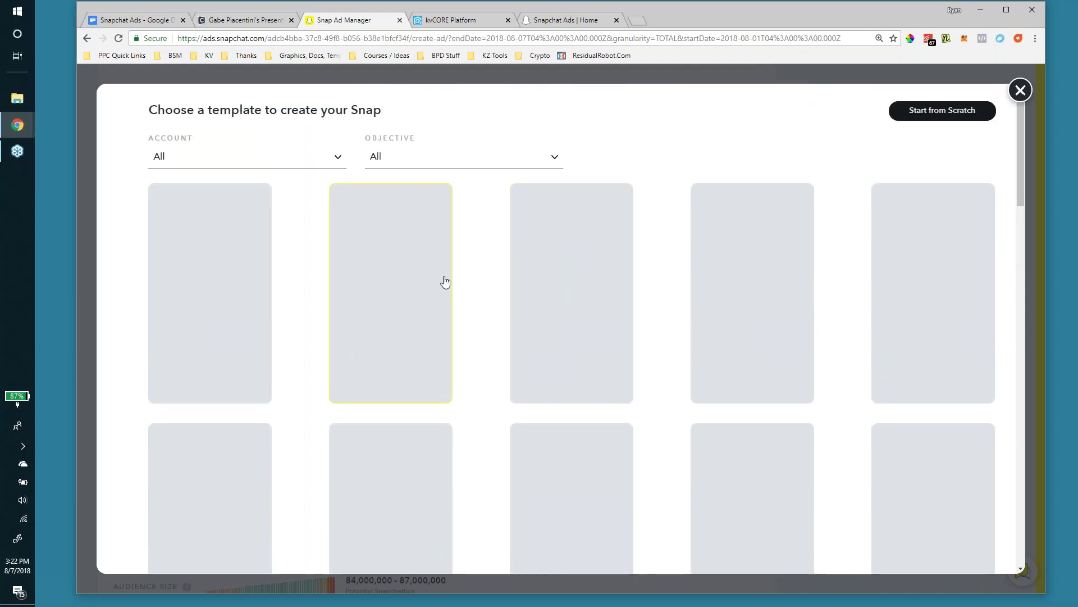
scroll(743, 142, down, 4)
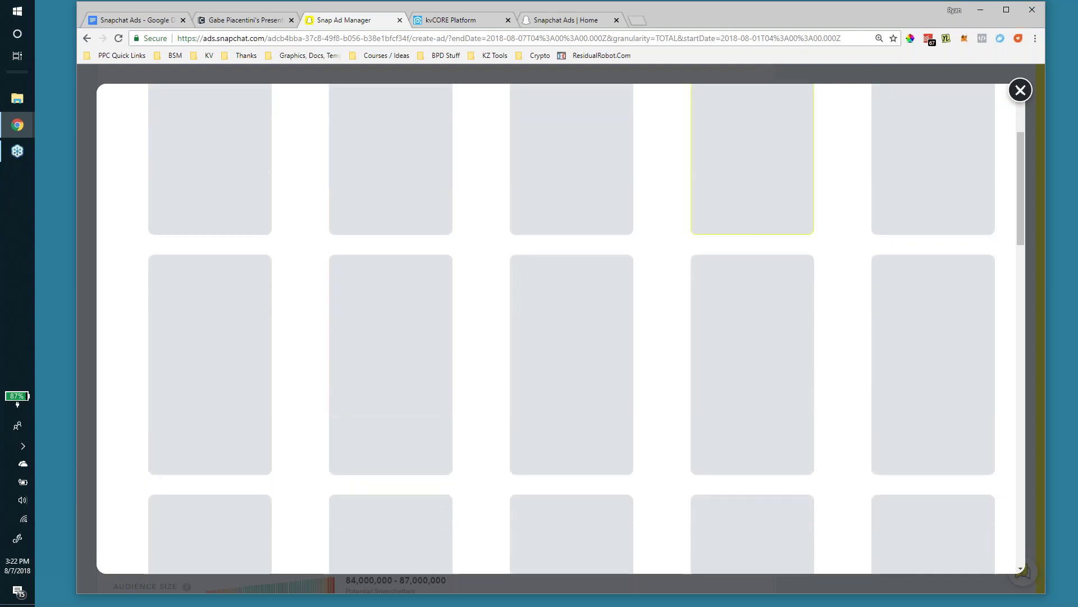
scroll(686, 148, up, 4)
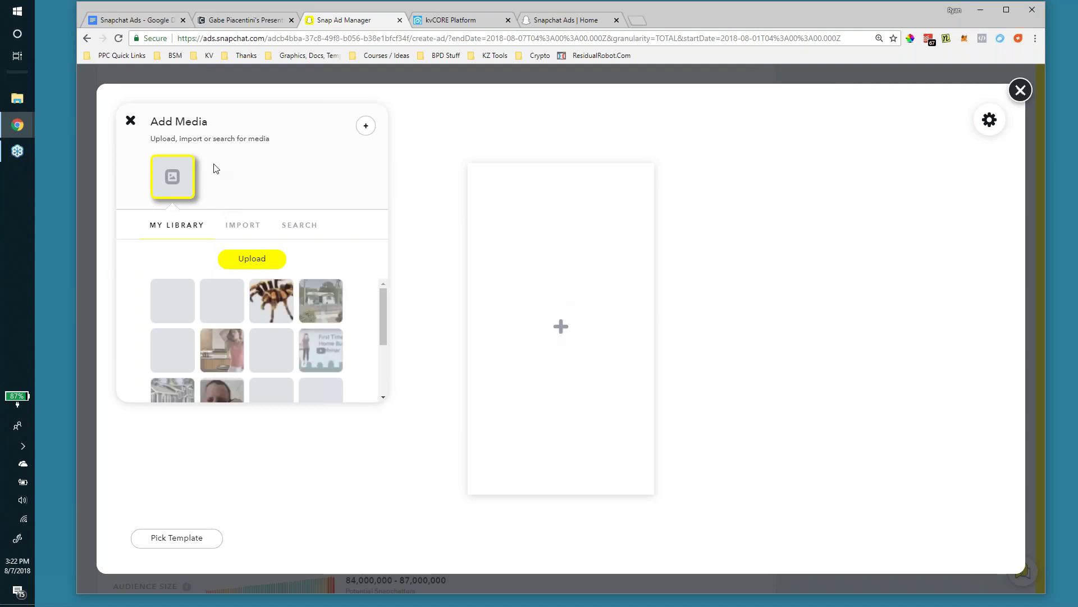
Add the house photo from My Library and enlarge it across the canvas width near the top.
scroll(332, 315, down, 2)
scroll(326, 349, up, 2)
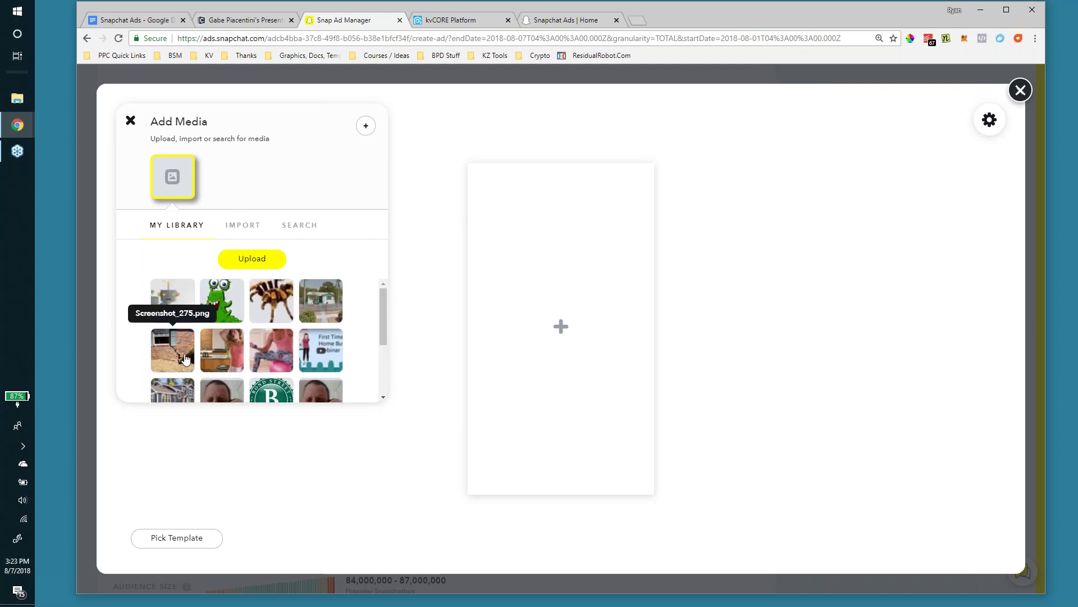
scroll(186, 360, down, 2)
scroll(185, 359, up, 1)
scroll(325, 311, up, 1)
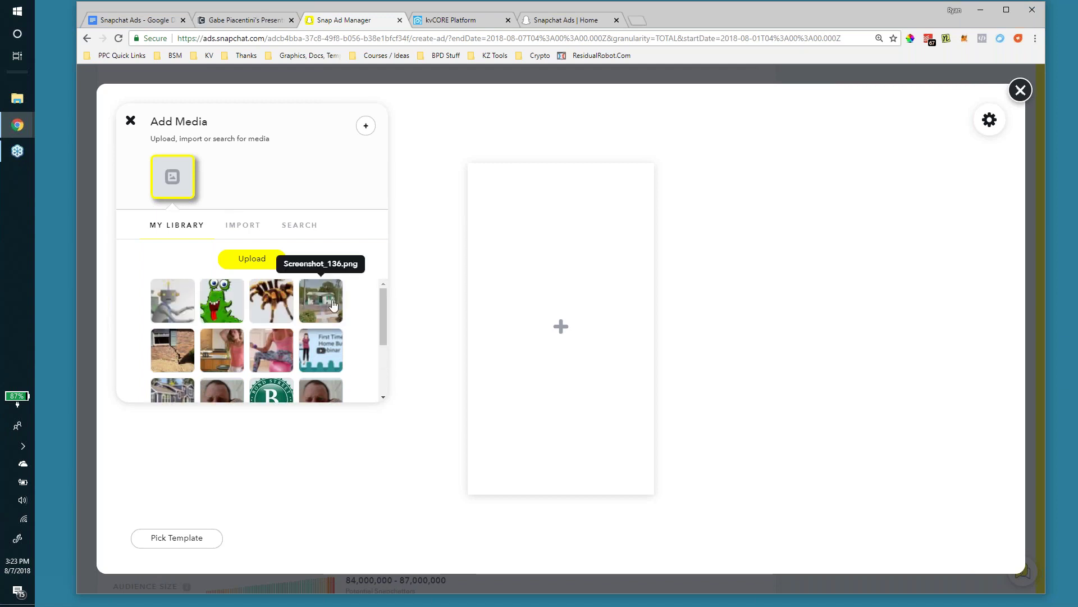
click(324, 310)
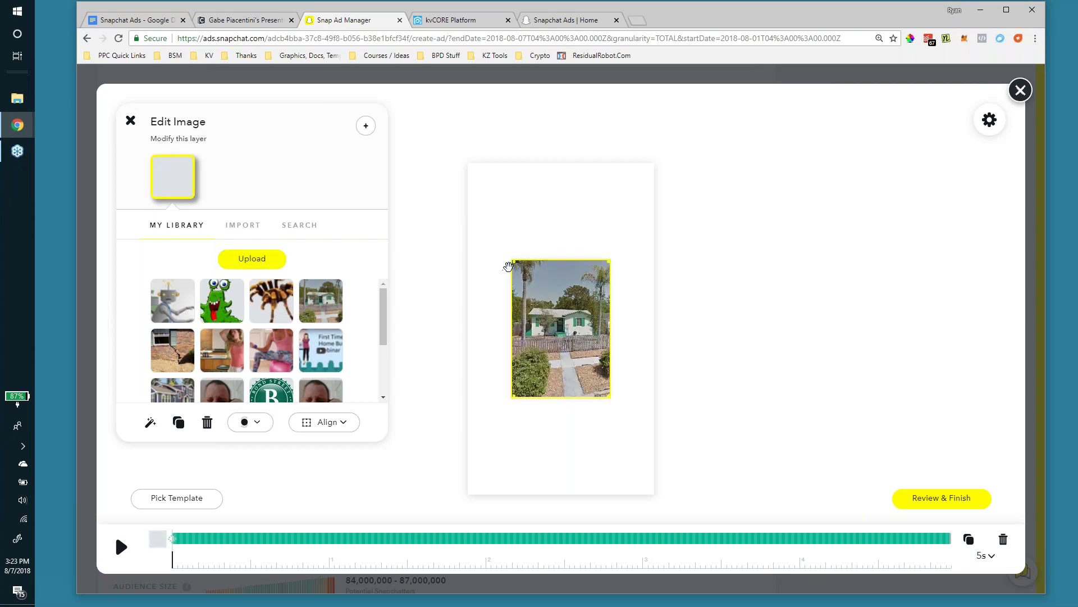
drag(508, 257, 472, 241)
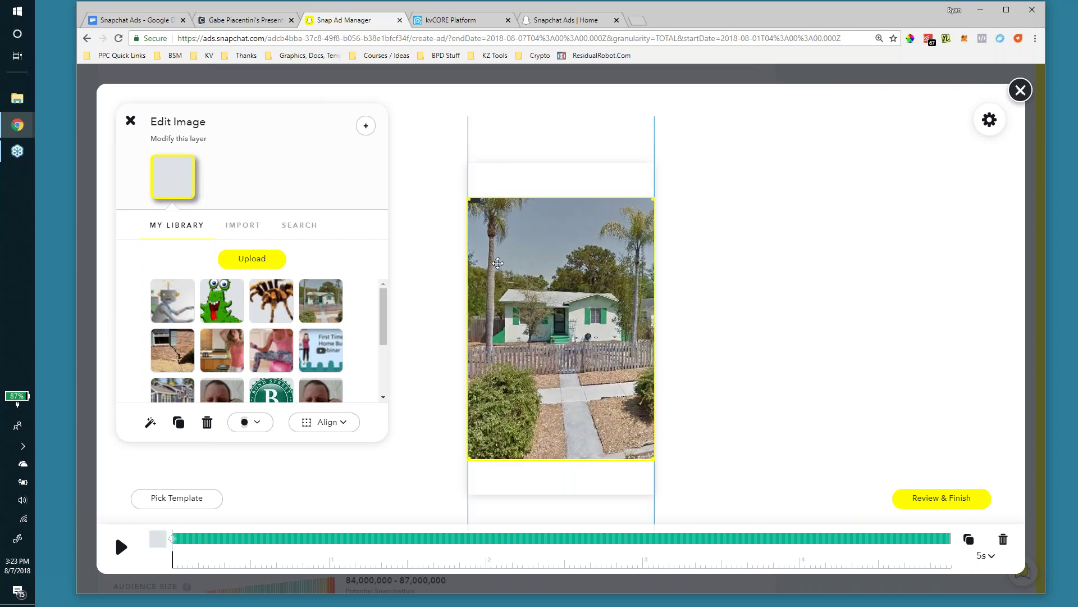
drag(537, 312, 534, 285)
drag(618, 403, 618, 403)
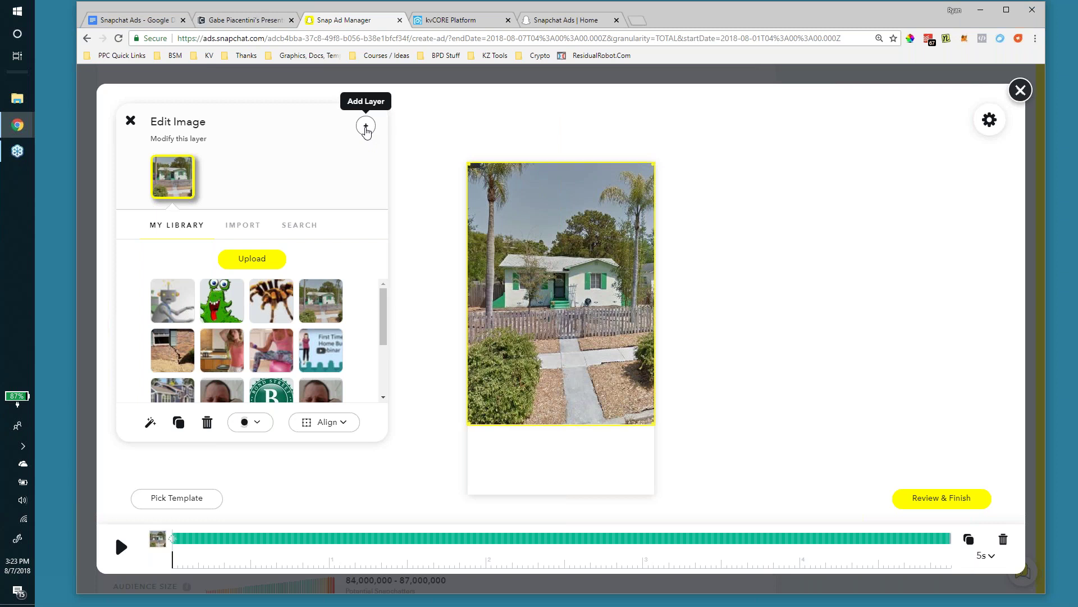
Add a text layer reading 'RENT TO OWN!' with a yellow fill.
click(365, 126)
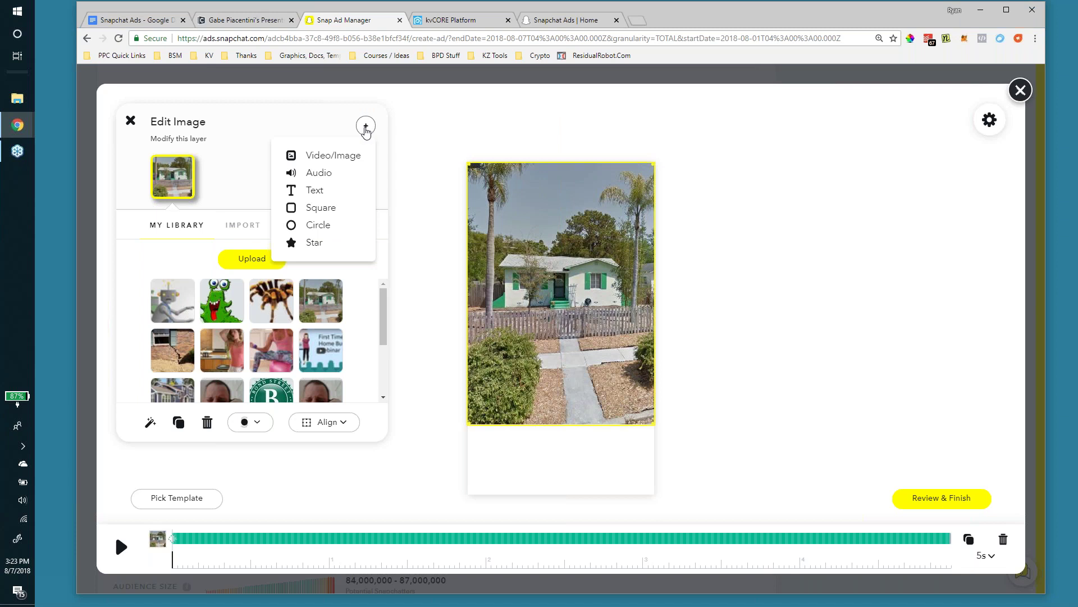
click(318, 190)
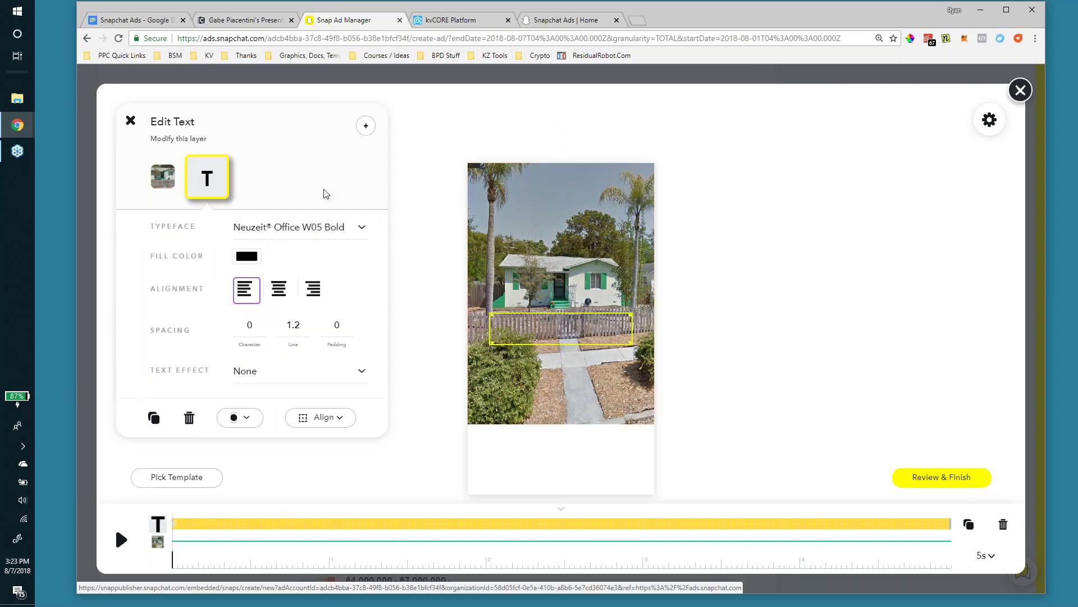
double_click(545, 334)
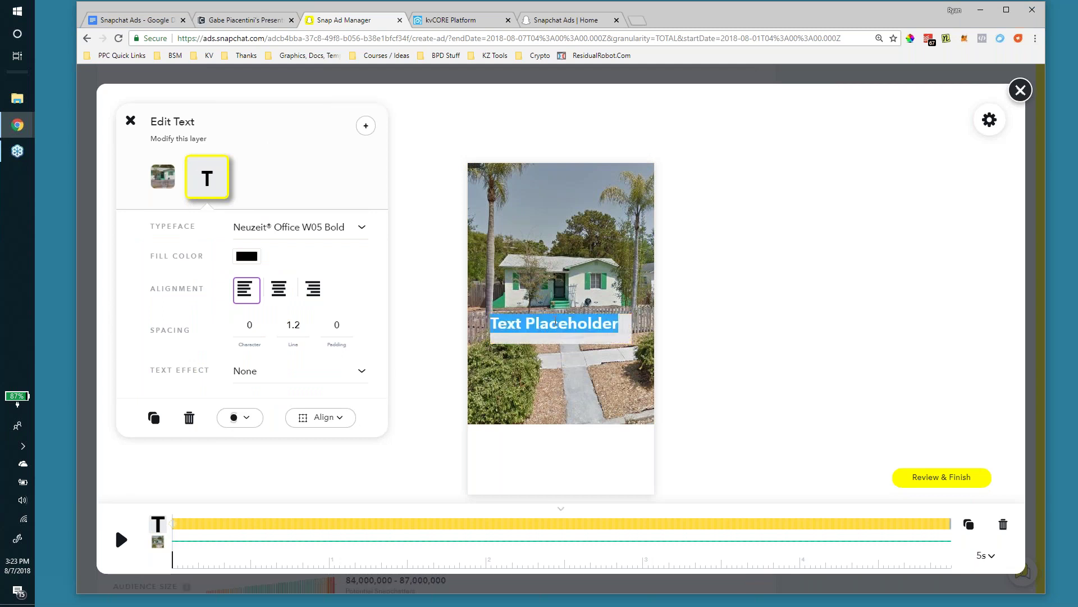
text(RENT )
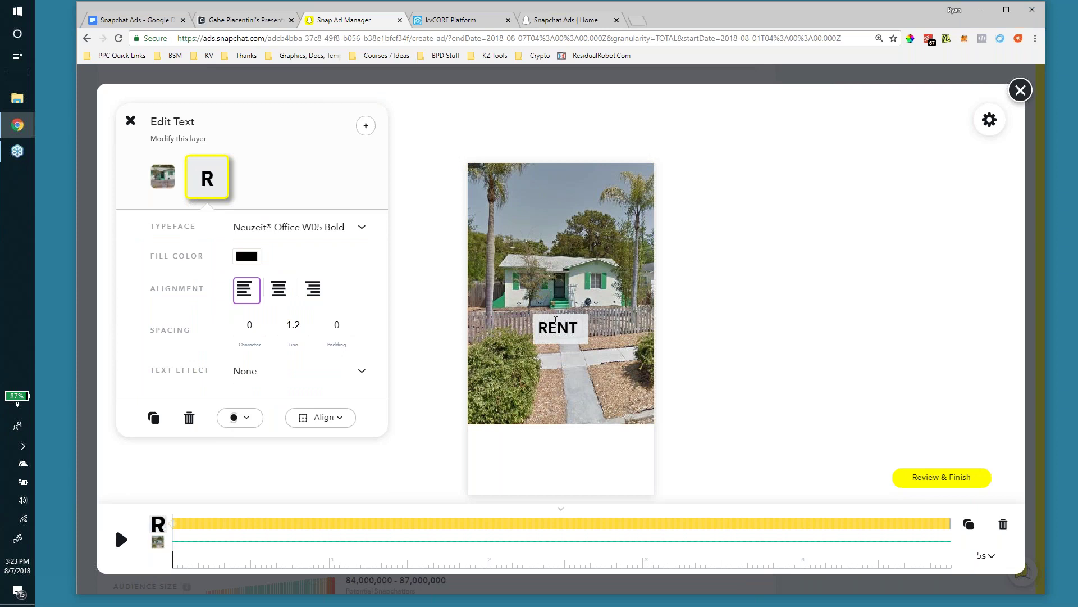
text(TO OWN!)
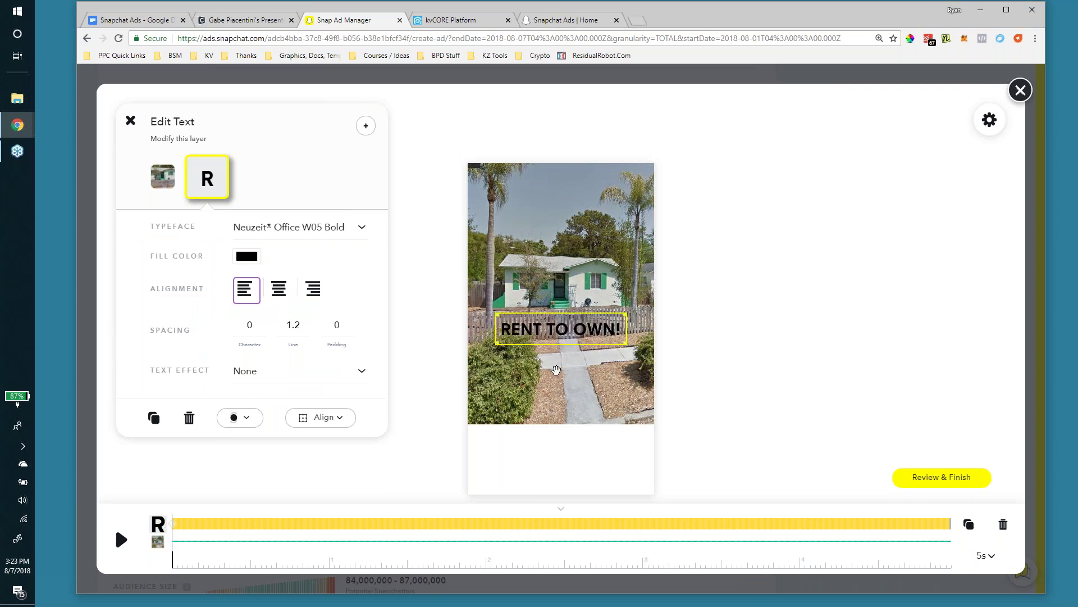
click(251, 260)
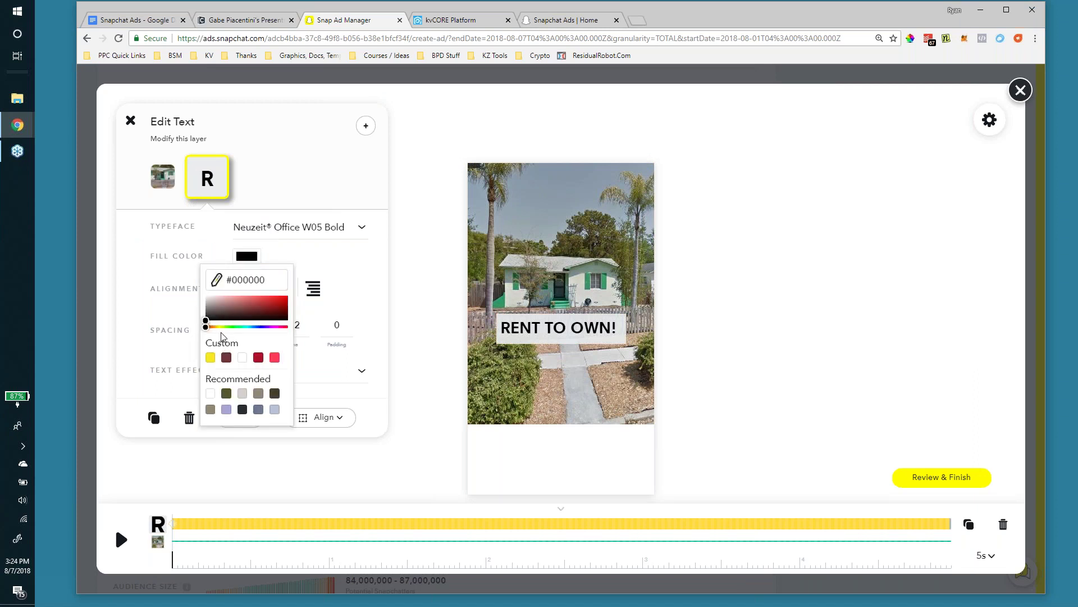
click(210, 360)
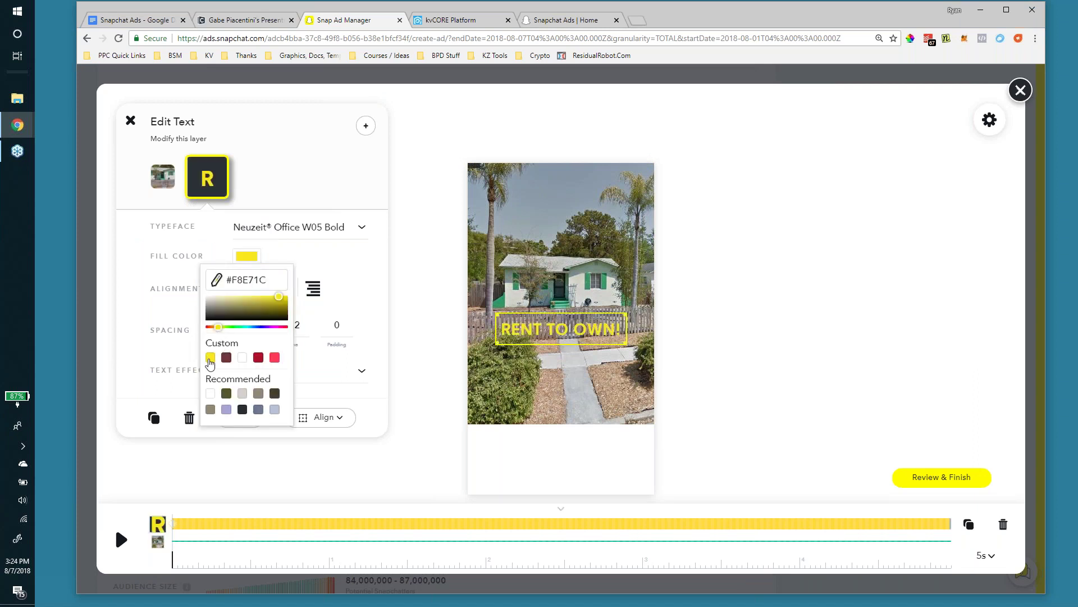
click(321, 251)
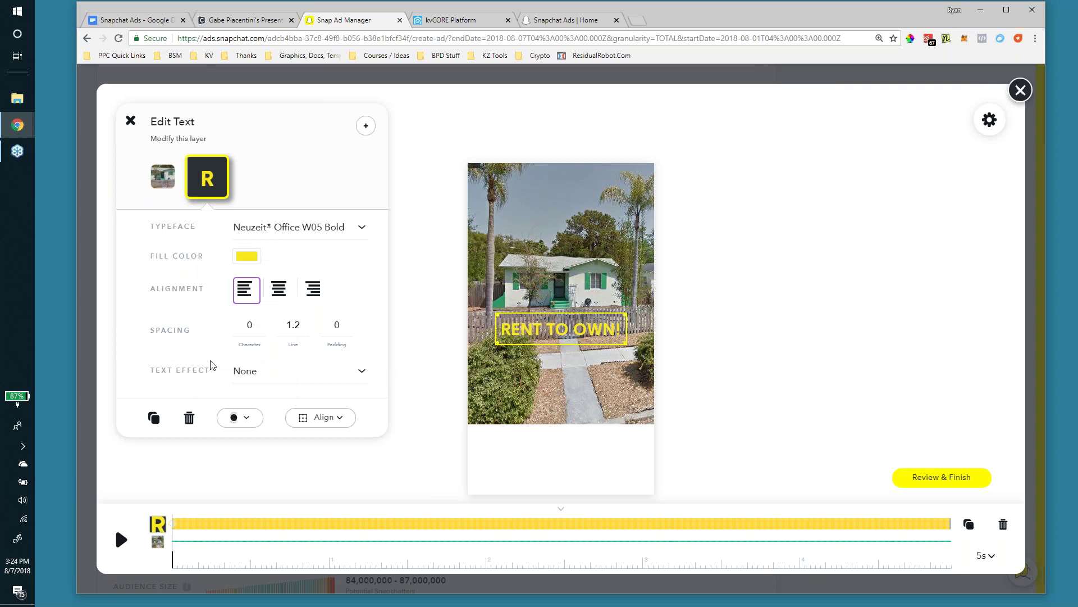
Apply Fit Line Fill with dark charcoal letters, then move and enlarge the headline across the top.
click(313, 383)
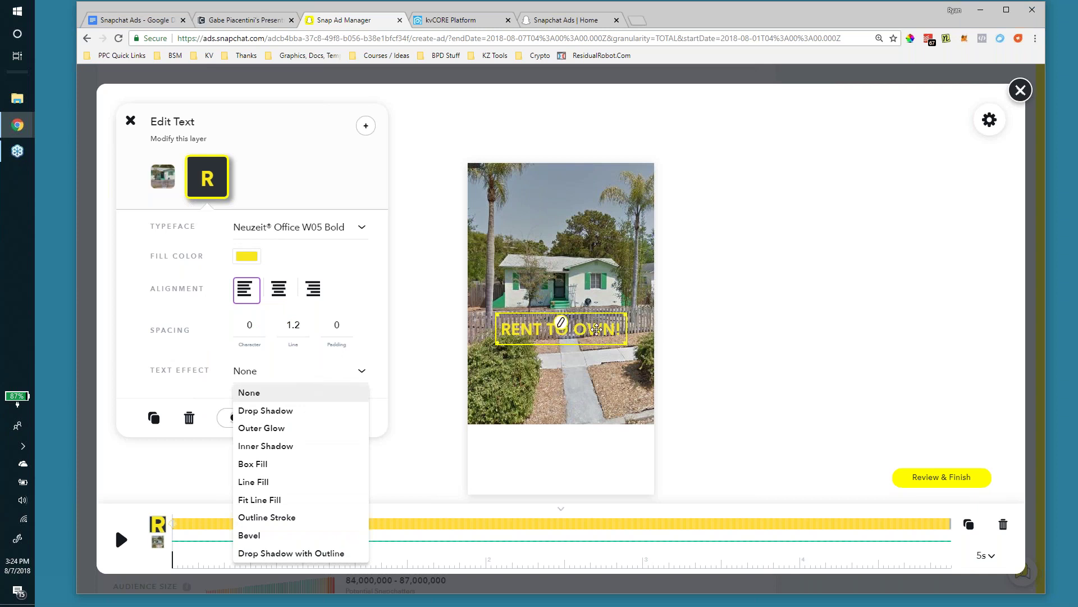
click(265, 445)
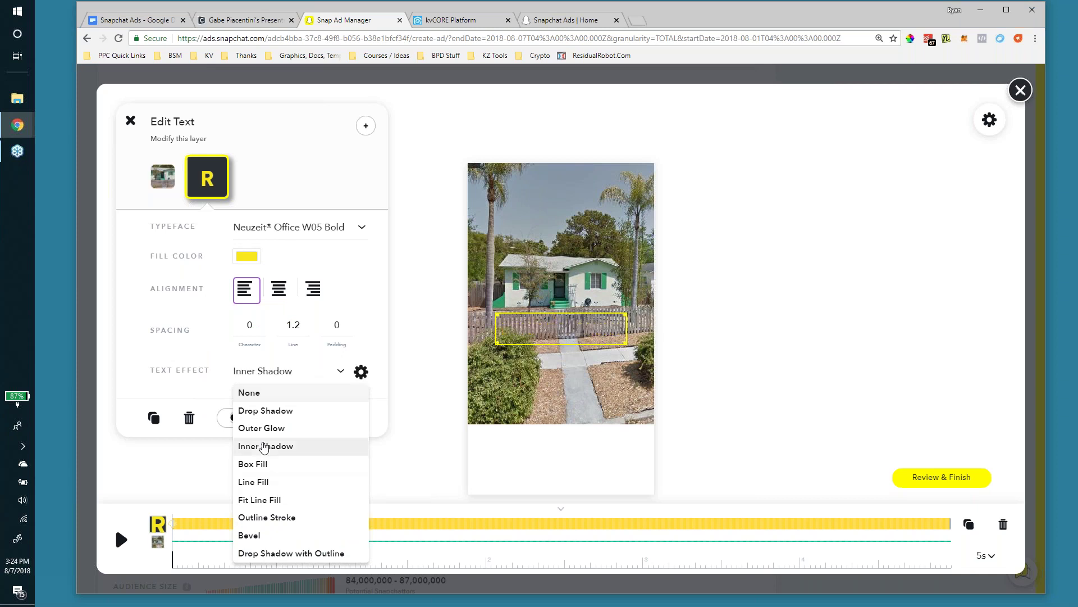
click(272, 373)
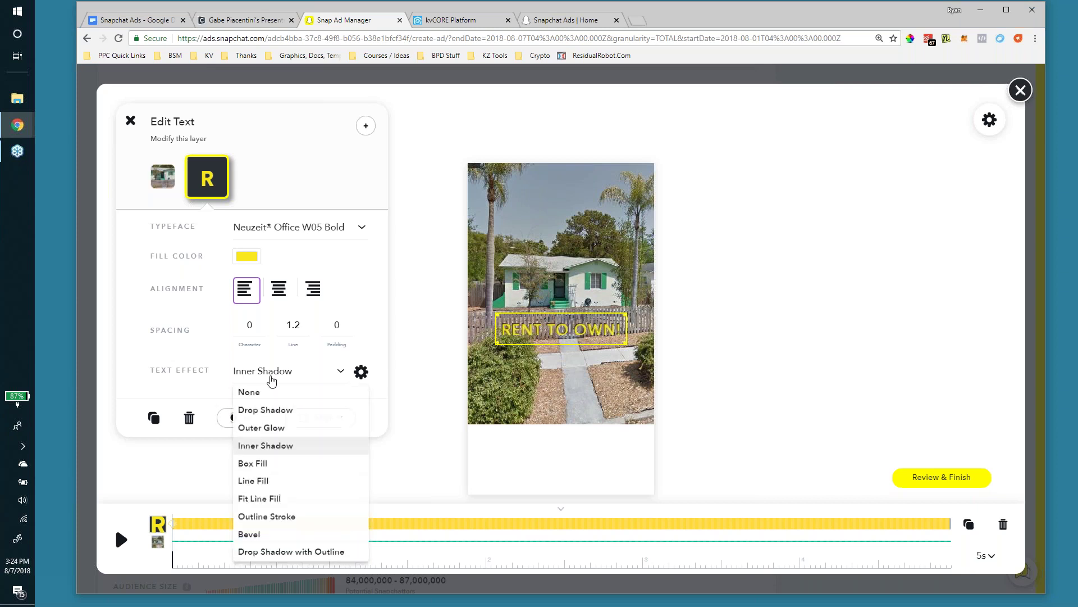
click(256, 498)
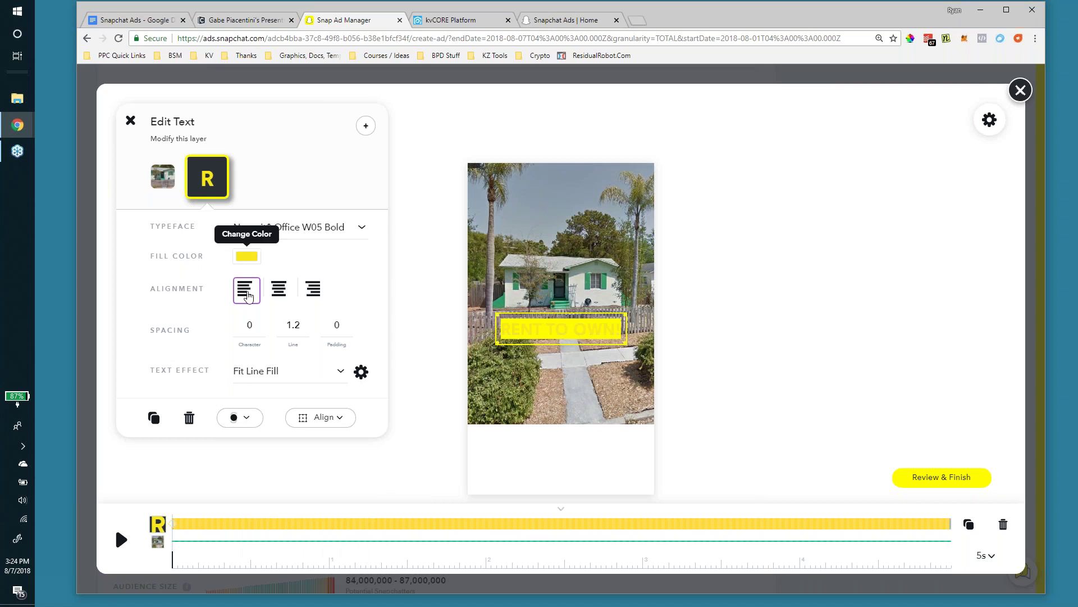
click(245, 257)
click(210, 301)
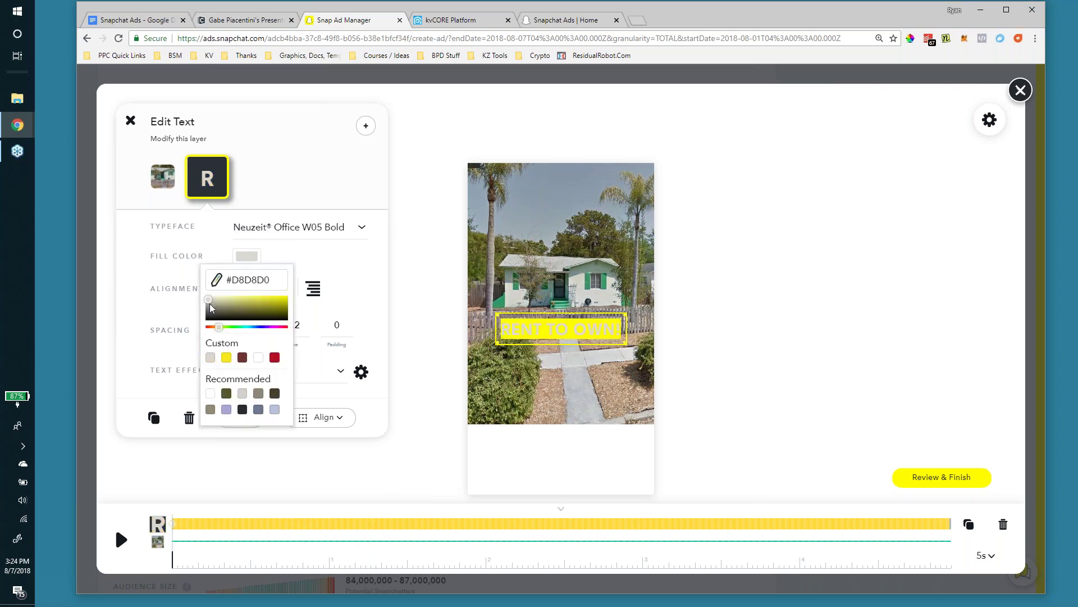
click(242, 409)
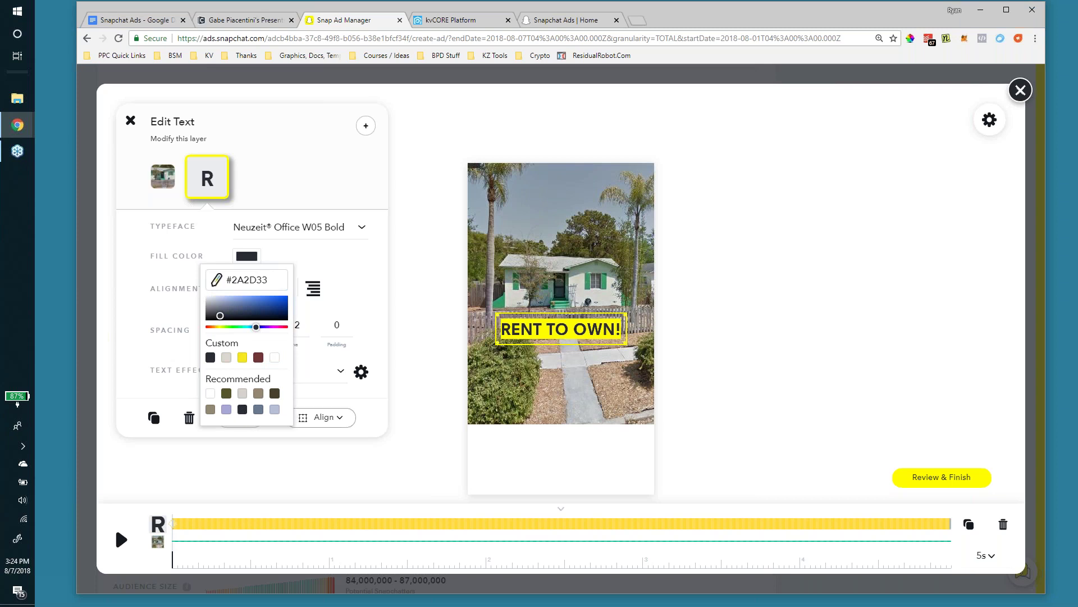
click(174, 315)
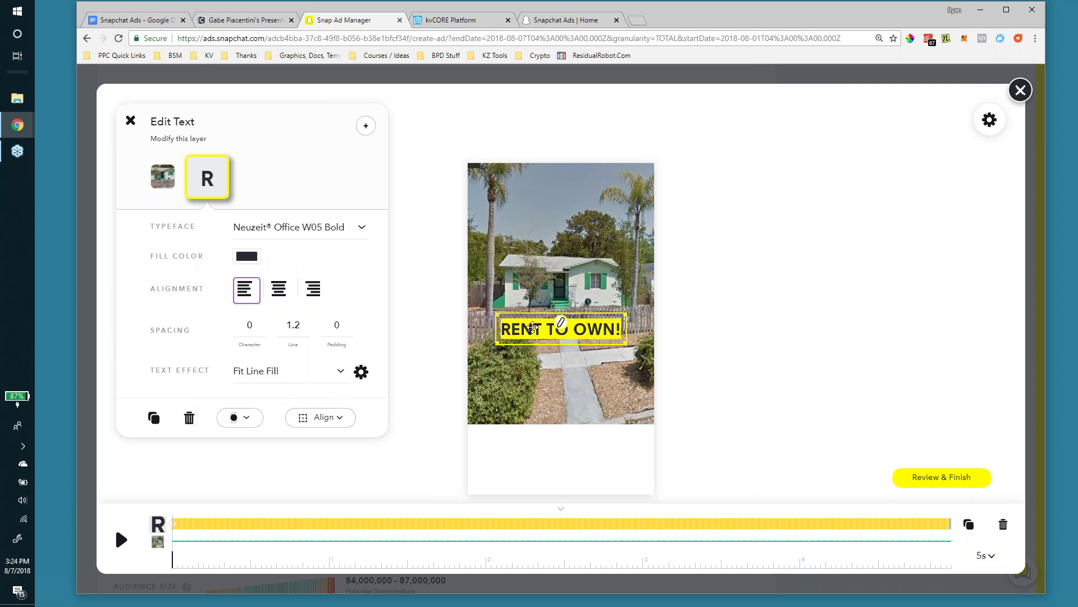
drag(530, 325, 531, 220)
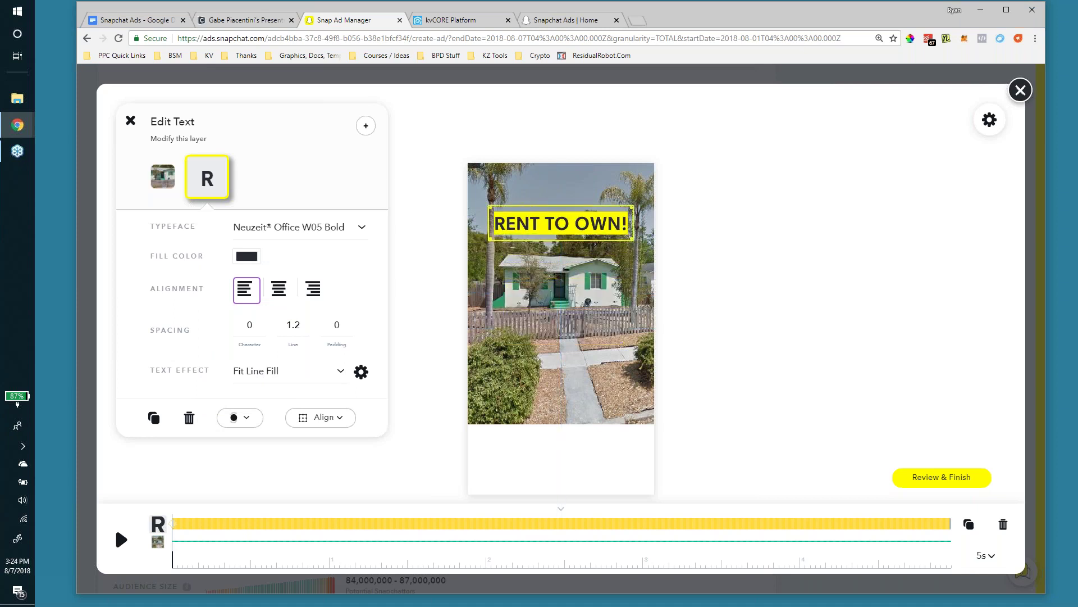
drag(632, 249, 686, 260)
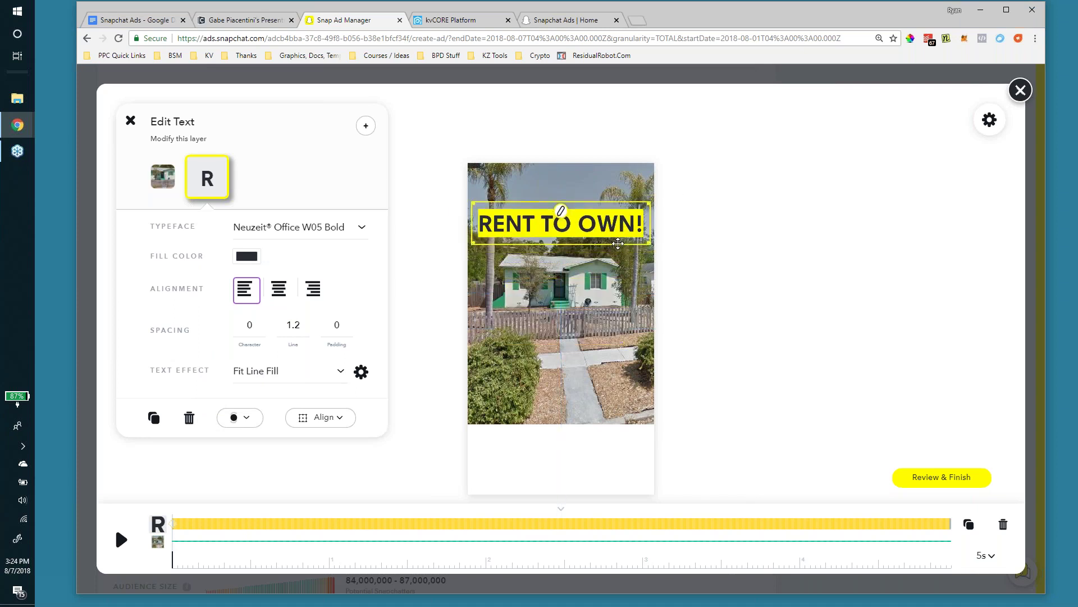
Add an enlarged yellow star shape layer on the photo.
click(528, 465)
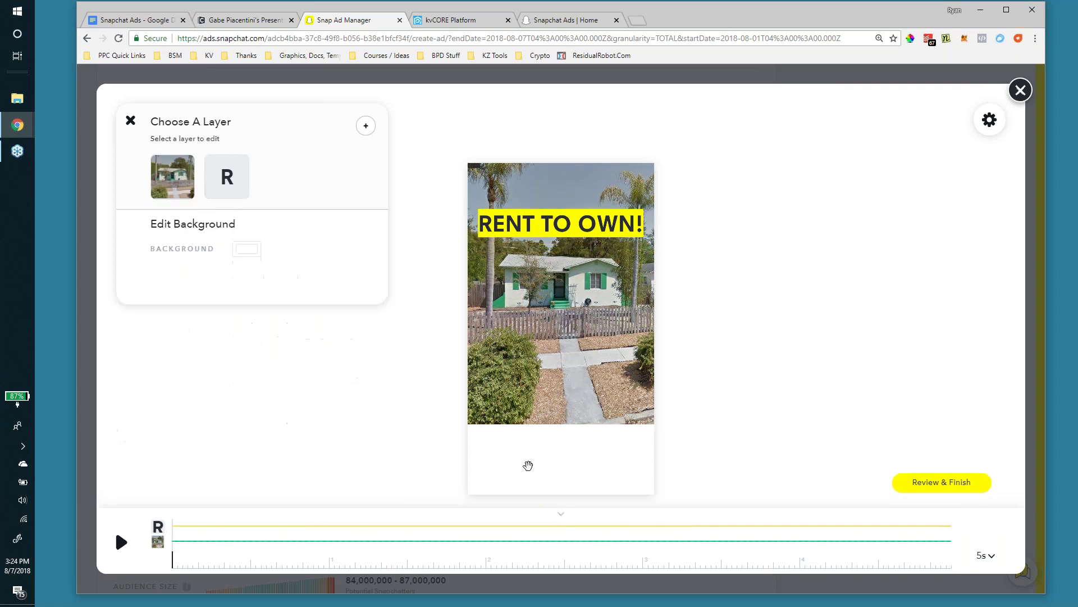
click(364, 126)
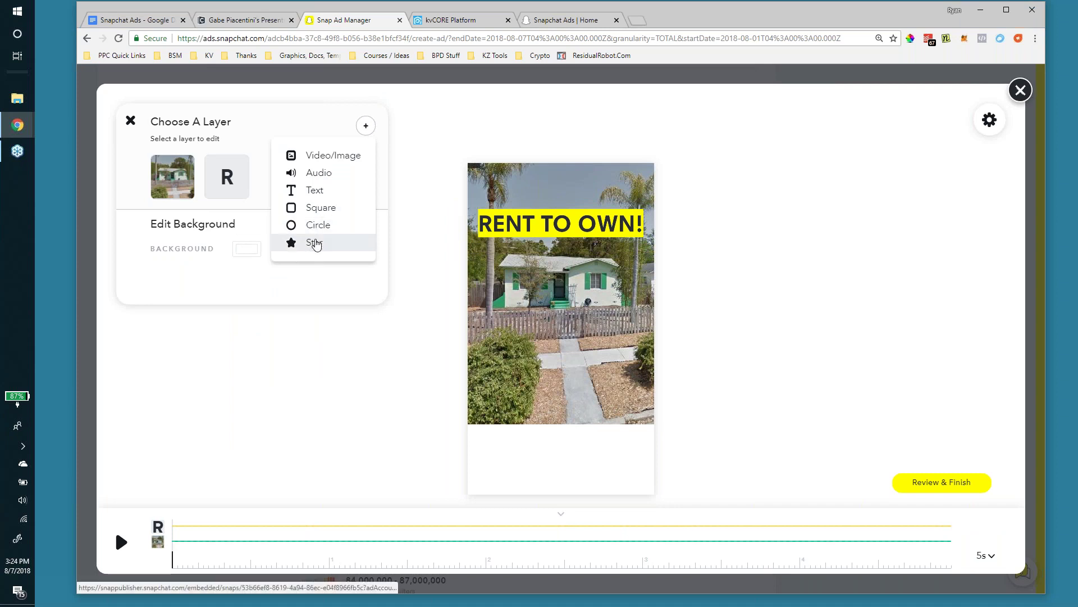
click(316, 244)
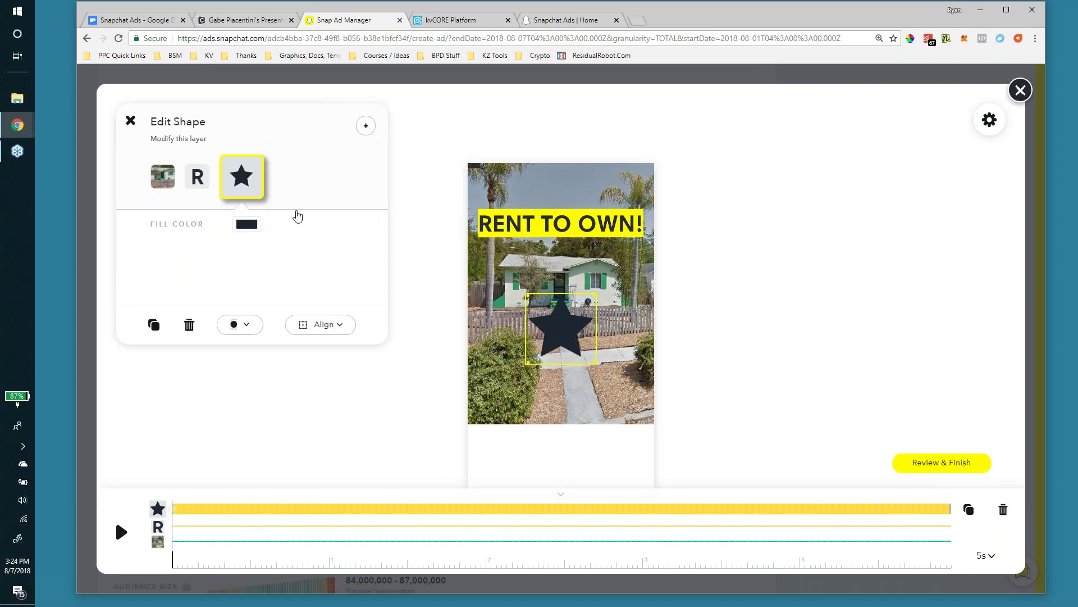
drag(516, 286, 486, 268)
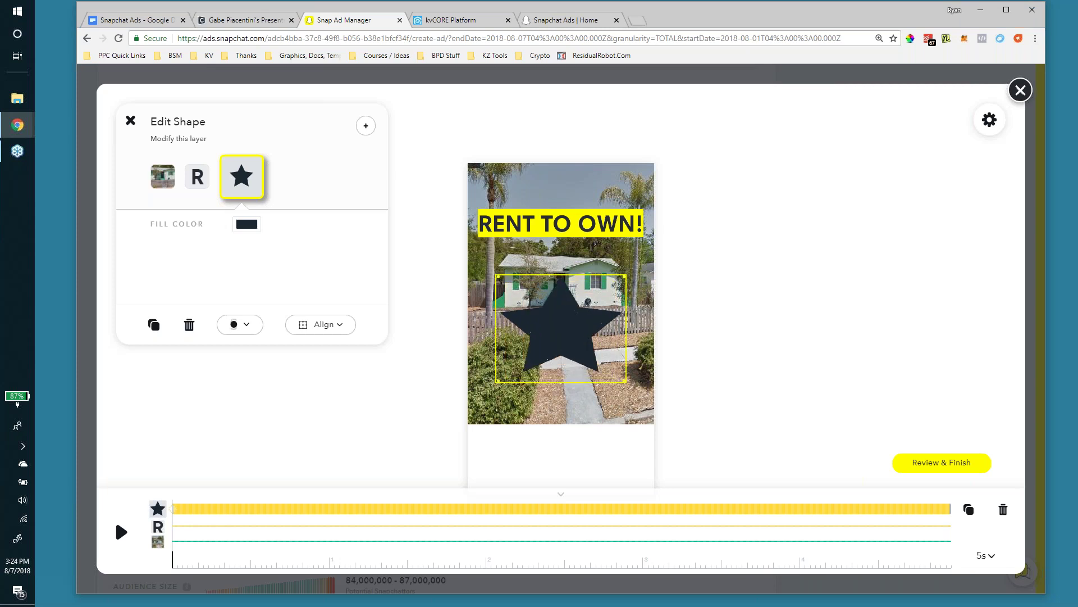
click(245, 224)
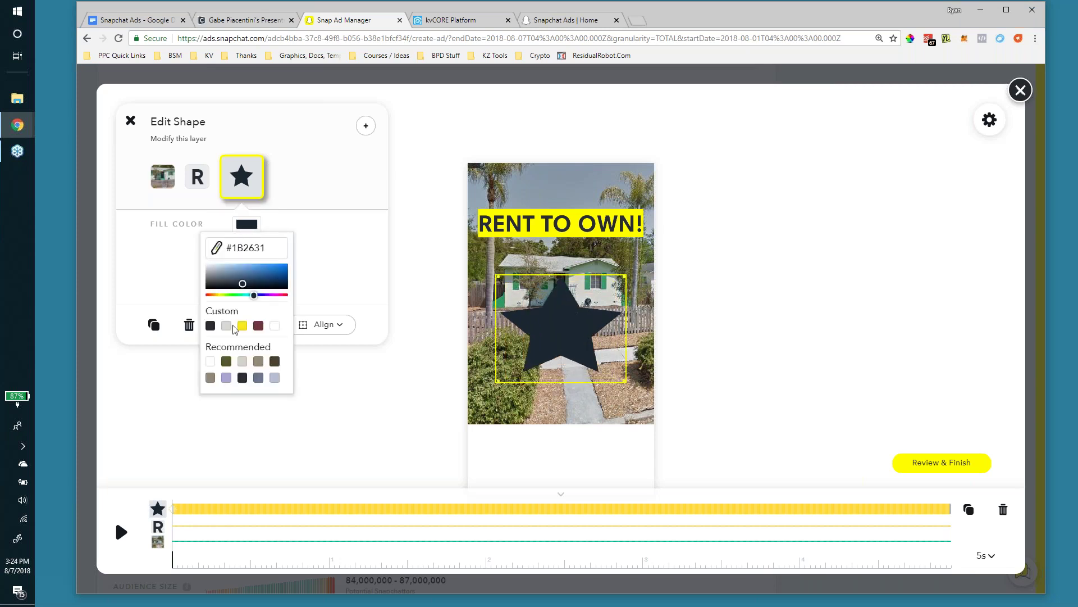
click(242, 325)
drag(547, 382, 551, 414)
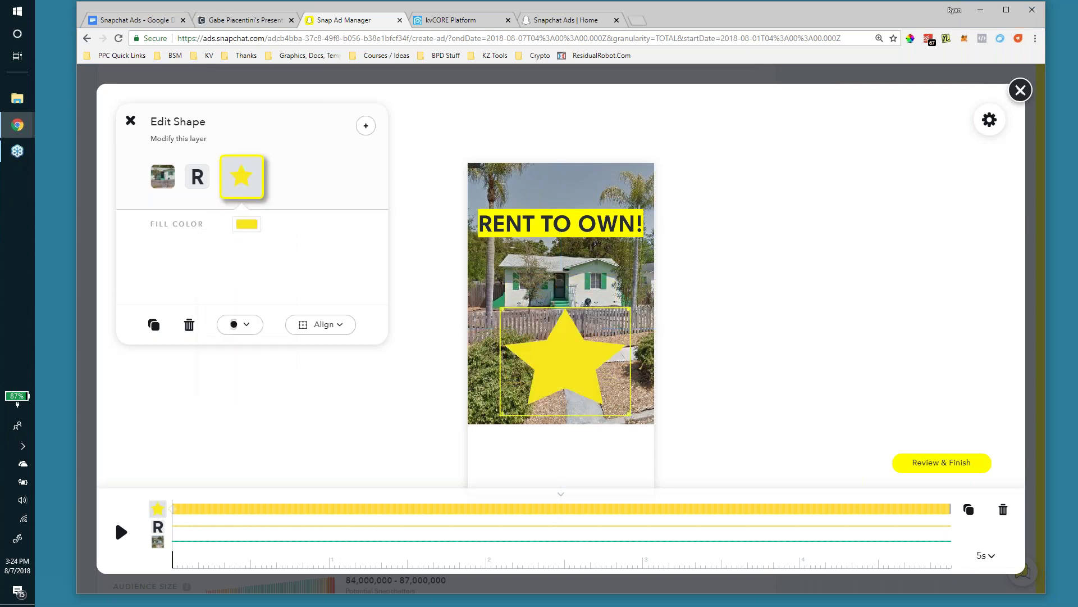
Delete the star and nudge the RENT TO OWN! headline slightly higher.
click(191, 326)
click(574, 226)
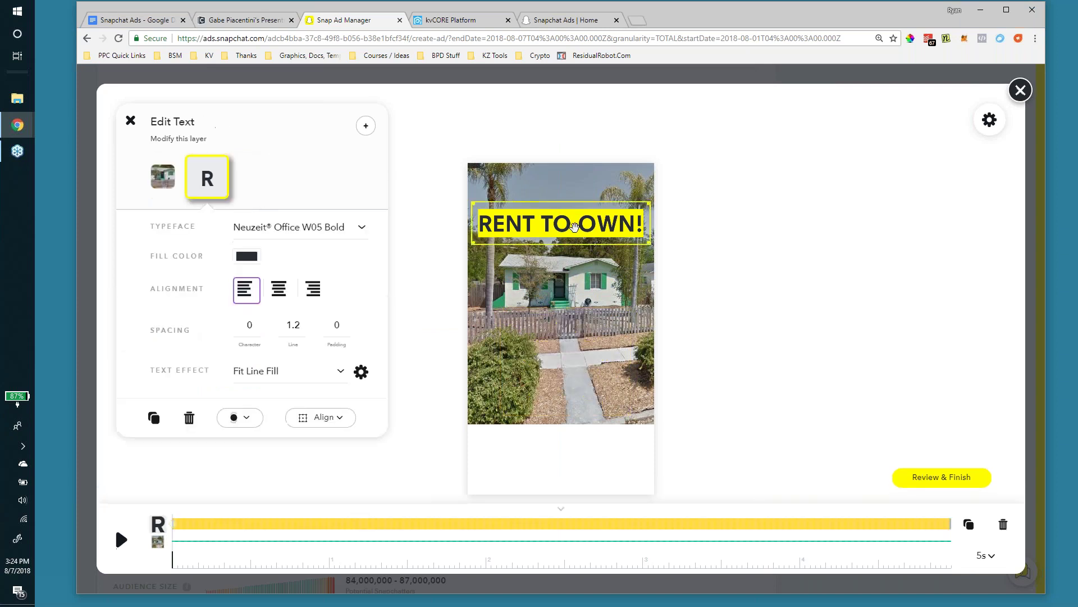
drag(577, 215, 576, 208)
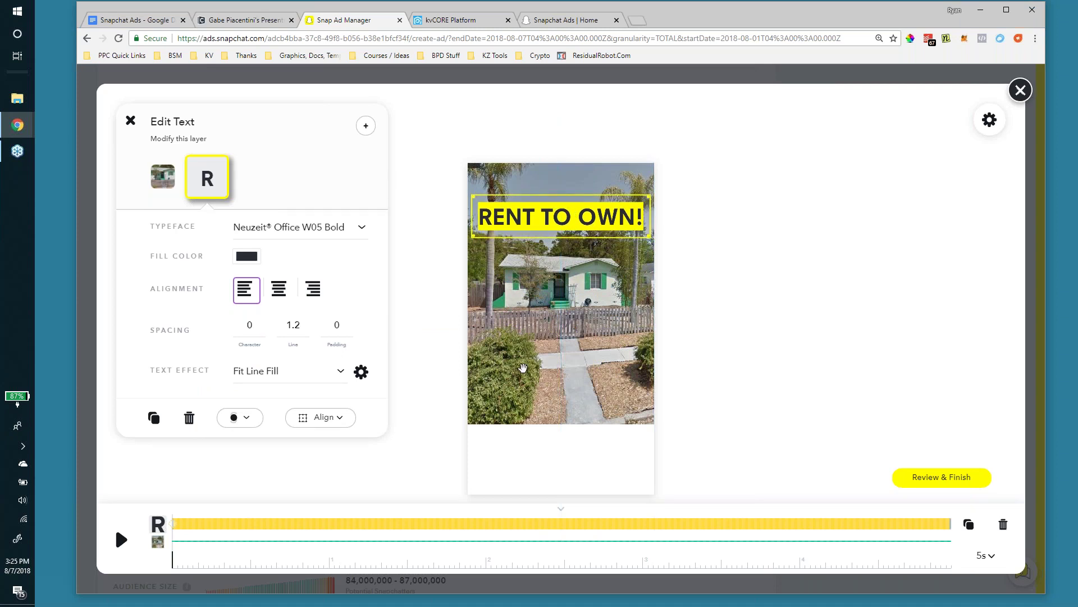
Add a caption text layer: 'See The List Now', then '(all rent to own properties in st pete)' on separate lines.
click(366, 125)
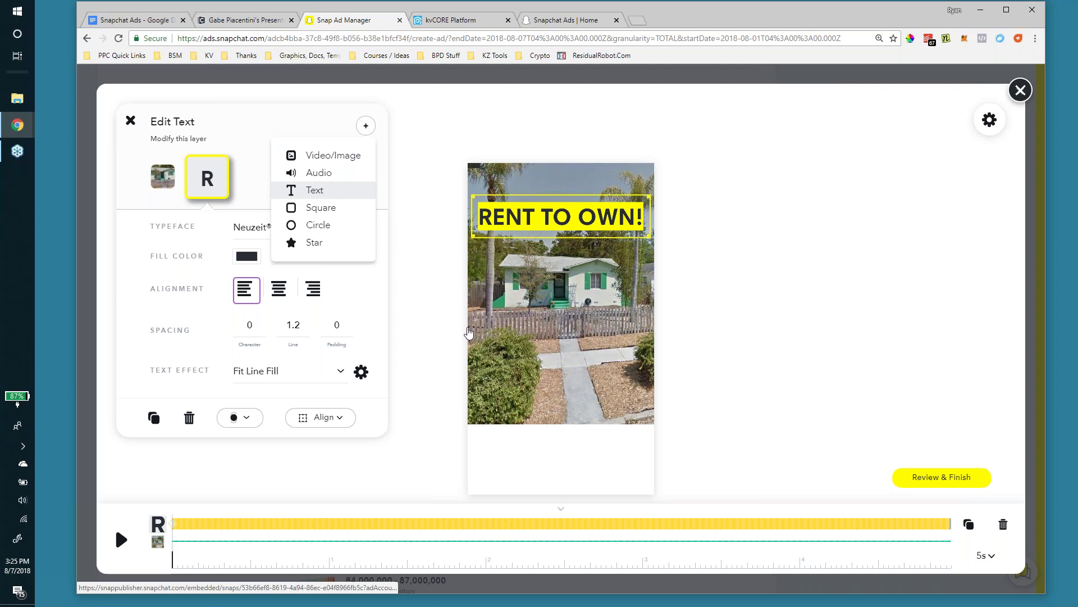
click(315, 191)
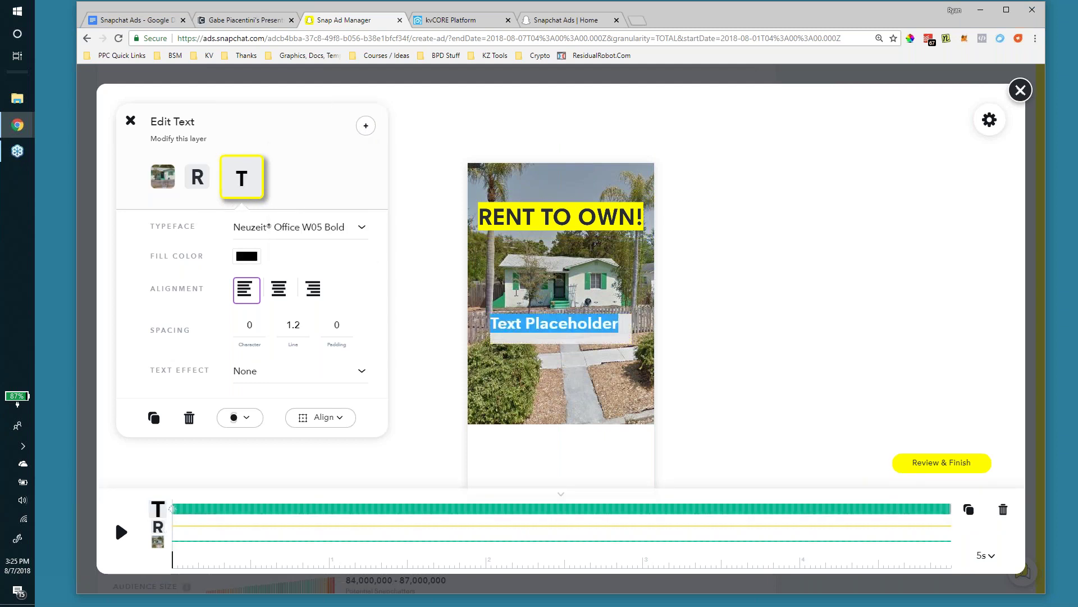
text(See The List Now)
key(Return)
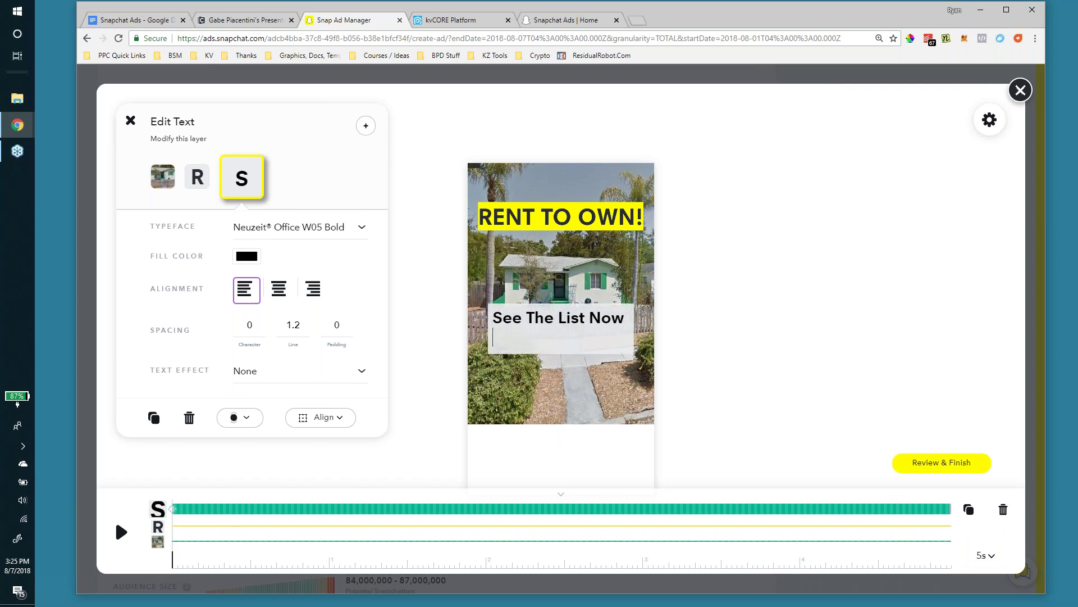
key(Return)
text((all rent to o)
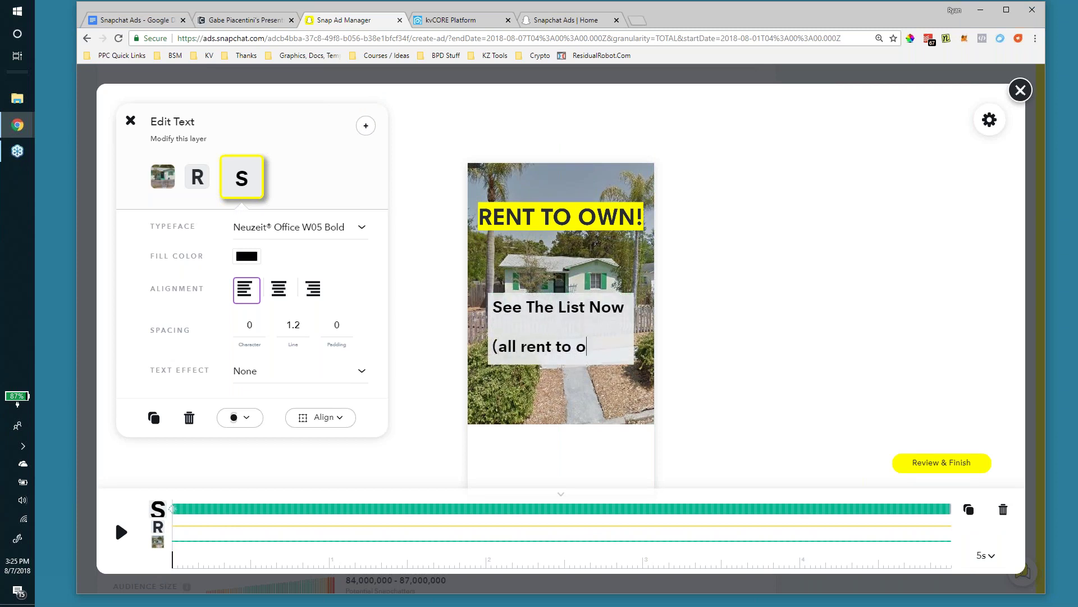
text(wn properties in st pete))
click(536, 347)
key(Return)
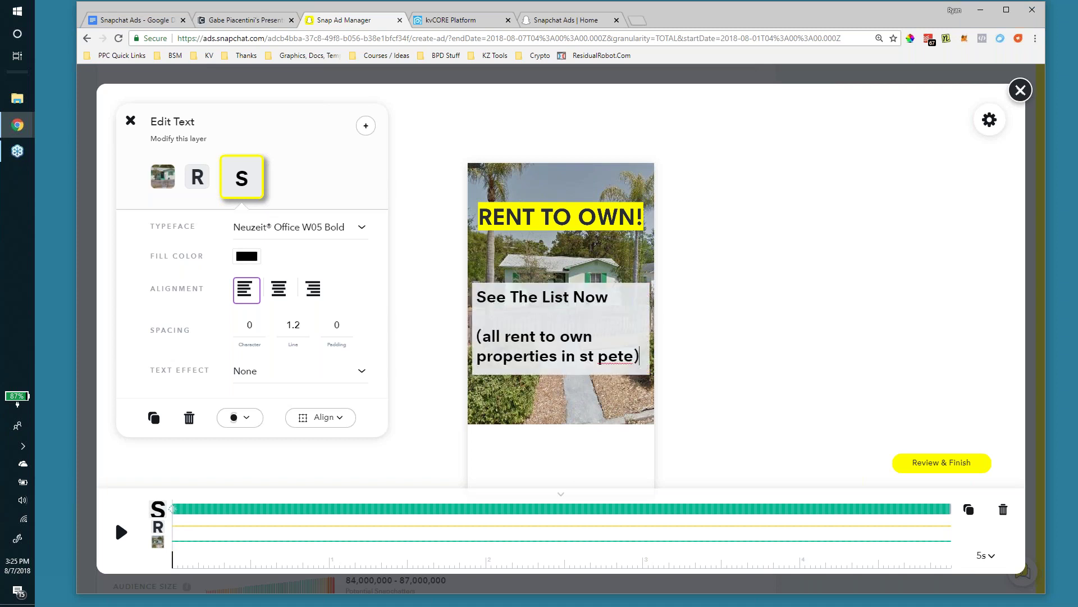
click(241, 428)
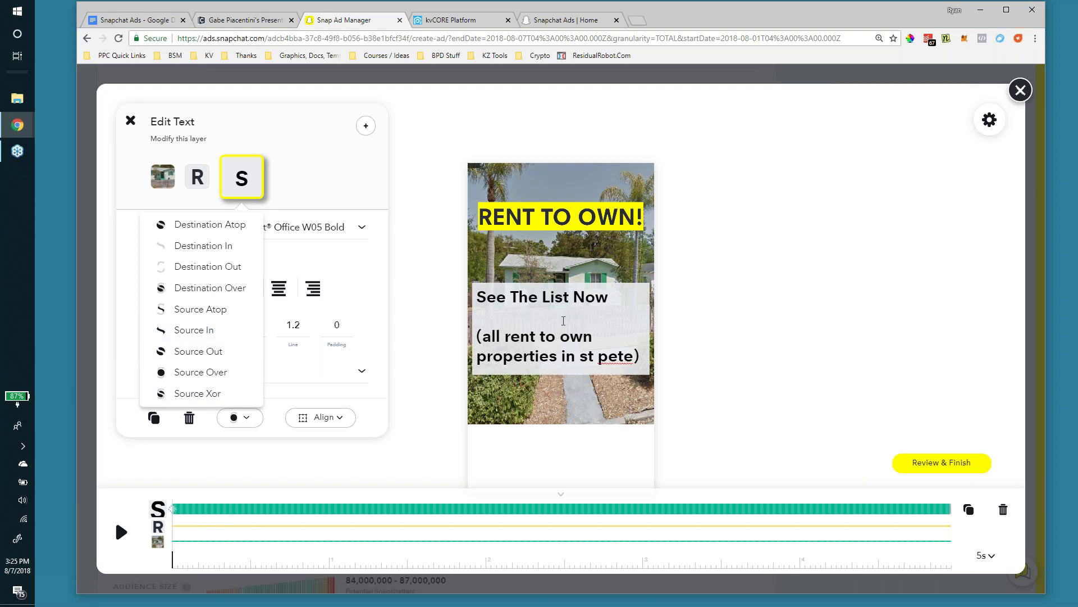
Try Source Out blend mode, Fit Line Fill effect and a yellow fill on the caption.
click(208, 351)
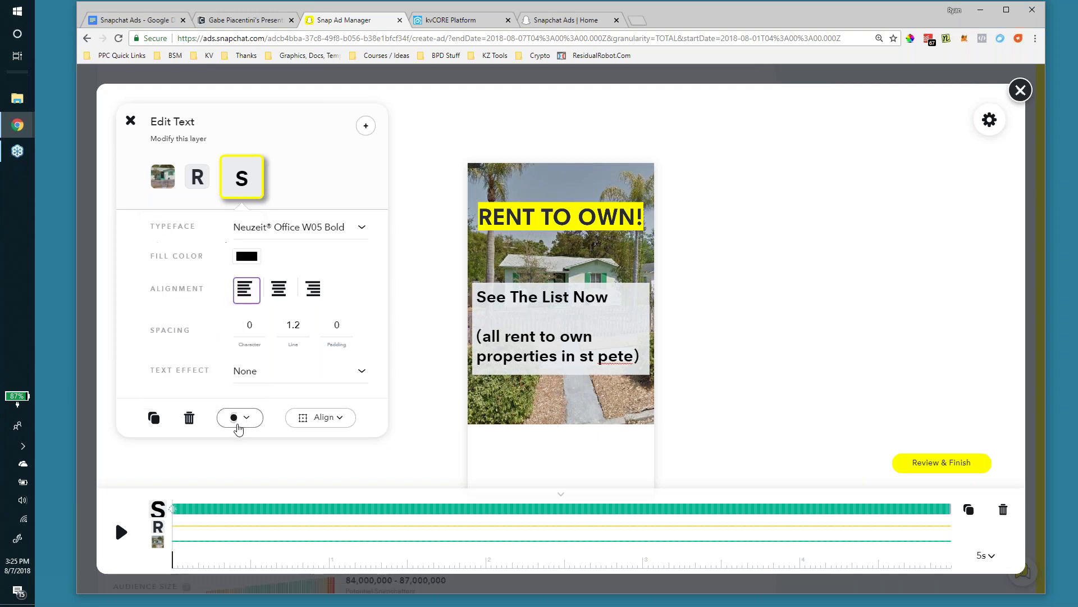
click(258, 374)
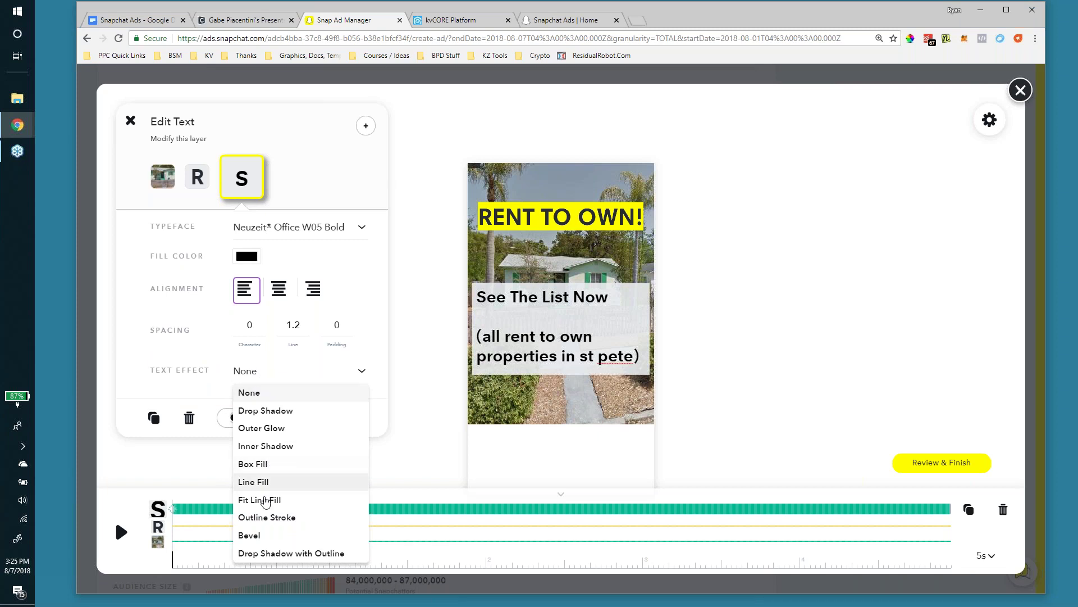
click(265, 502)
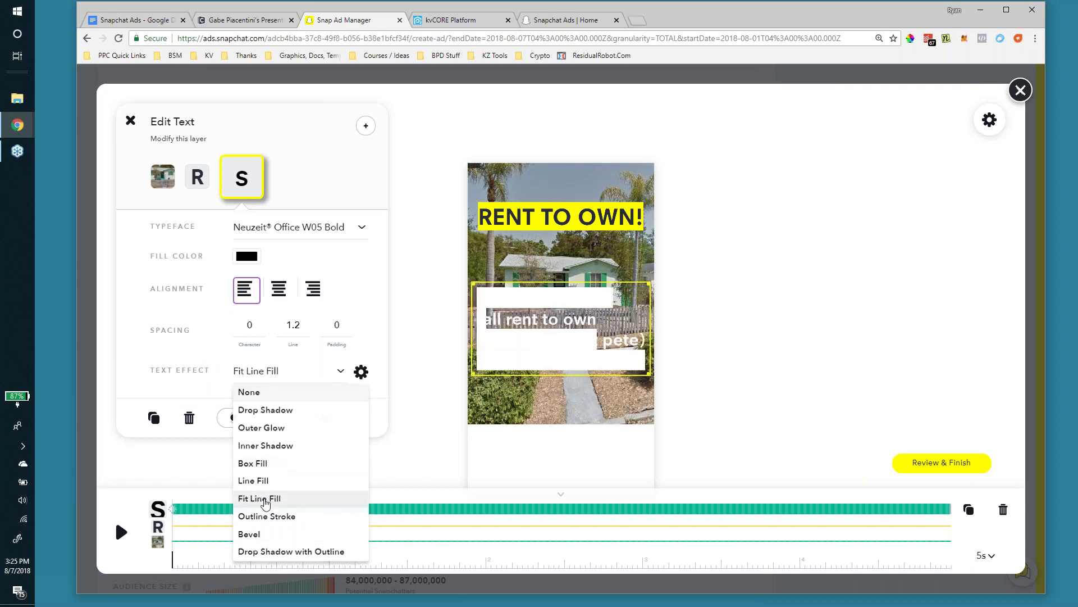
click(247, 256)
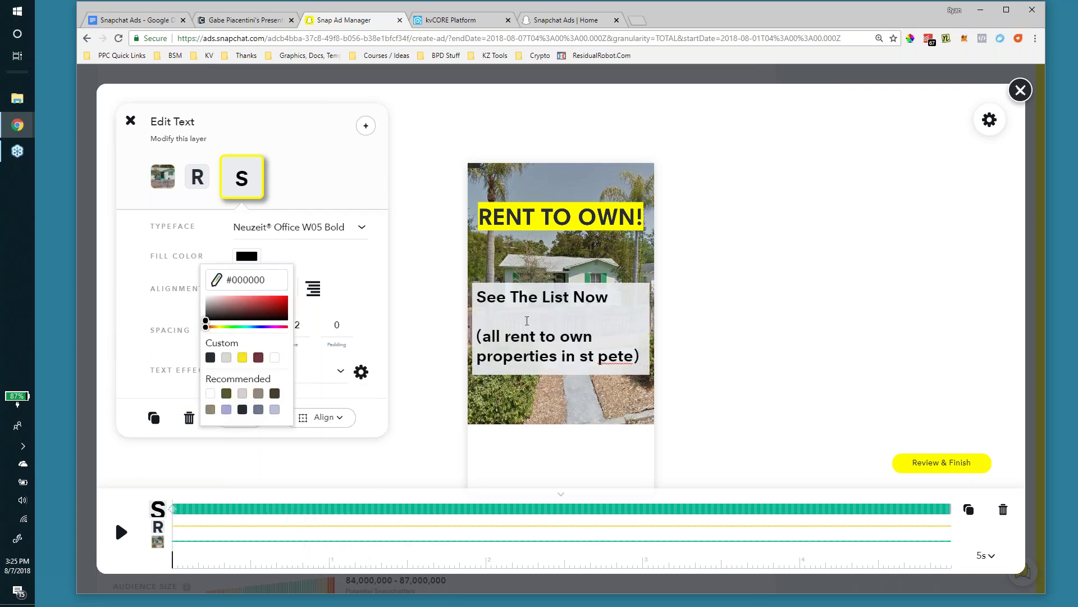
click(240, 280)
click(242, 357)
click(562, 396)
Centre the caption text, remove its text effect, and make it dark.
click(495, 309)
double_click(487, 299)
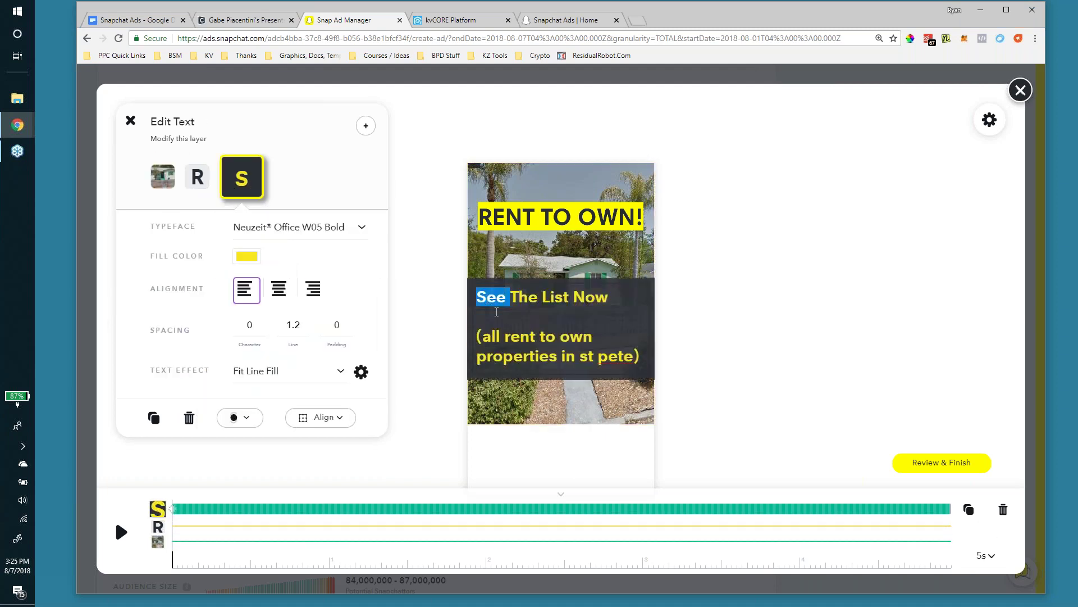
key(ctrl+End)
drag(480, 297, 651, 365)
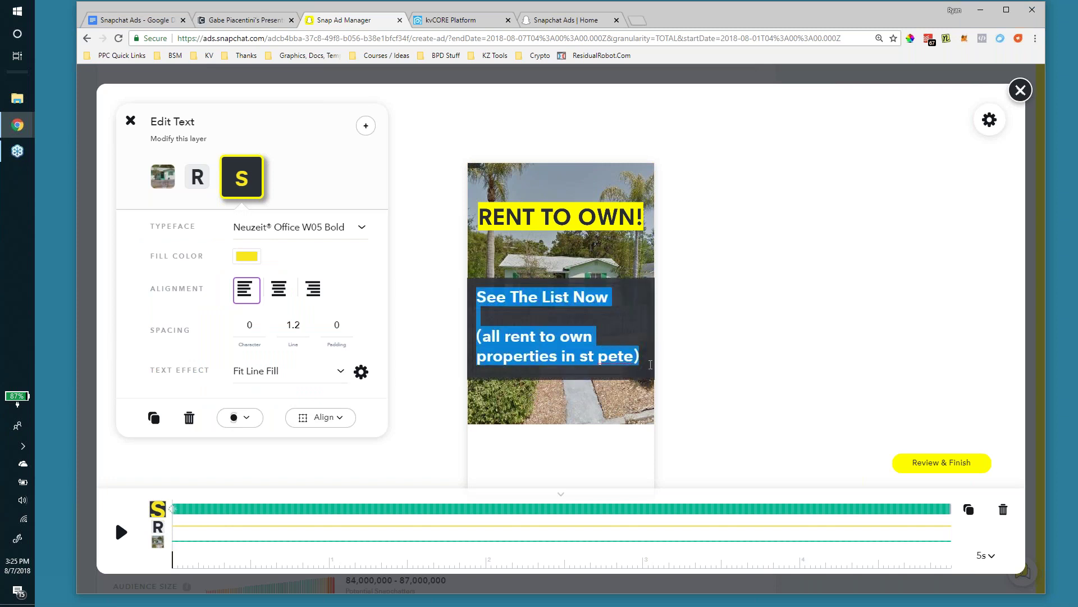
click(278, 292)
click(270, 372)
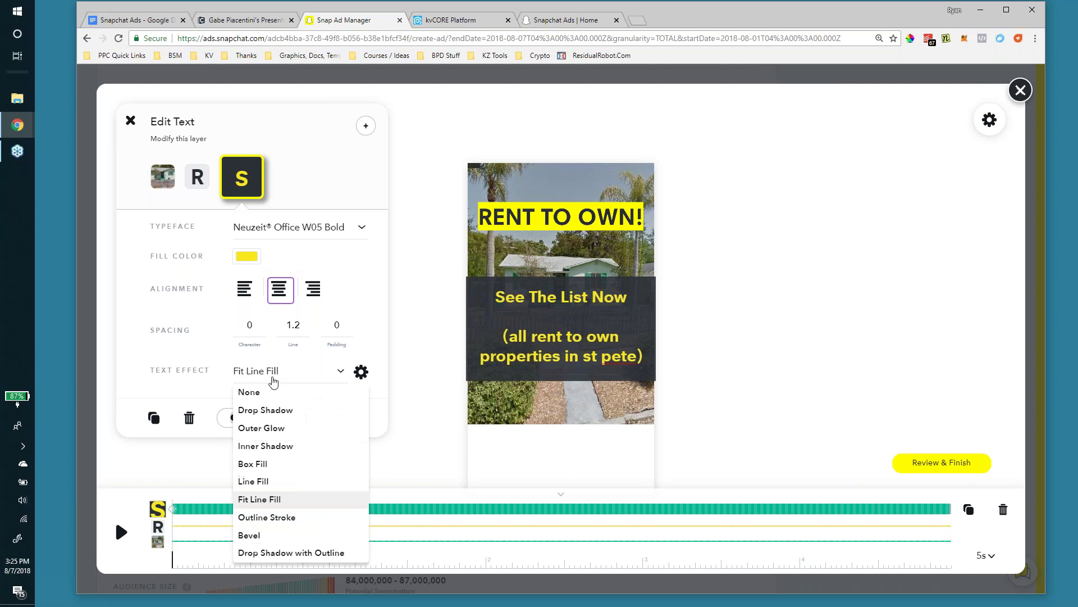
click(258, 398)
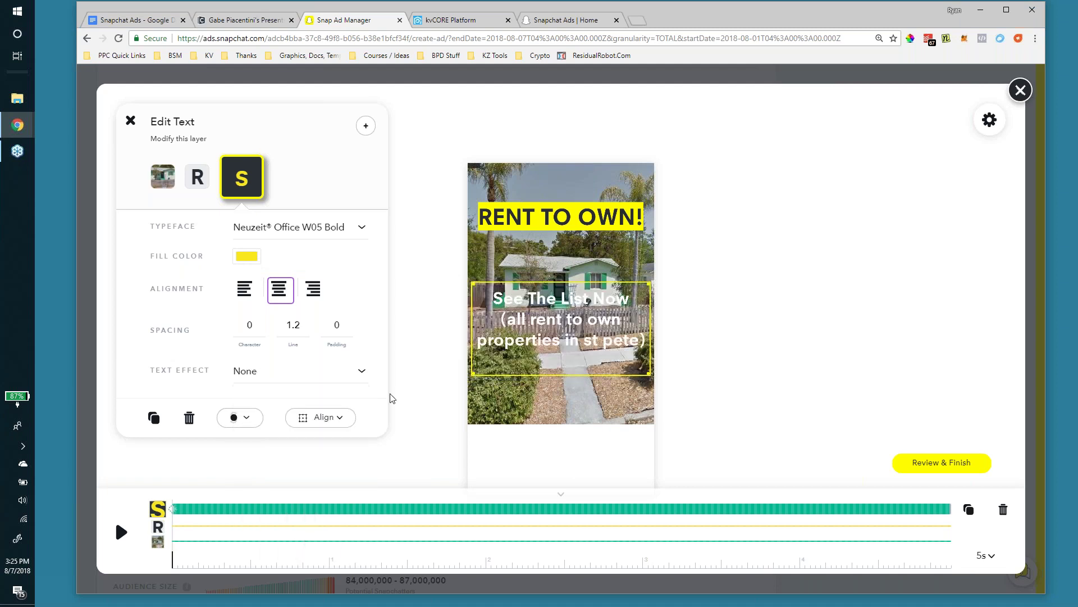
click(246, 256)
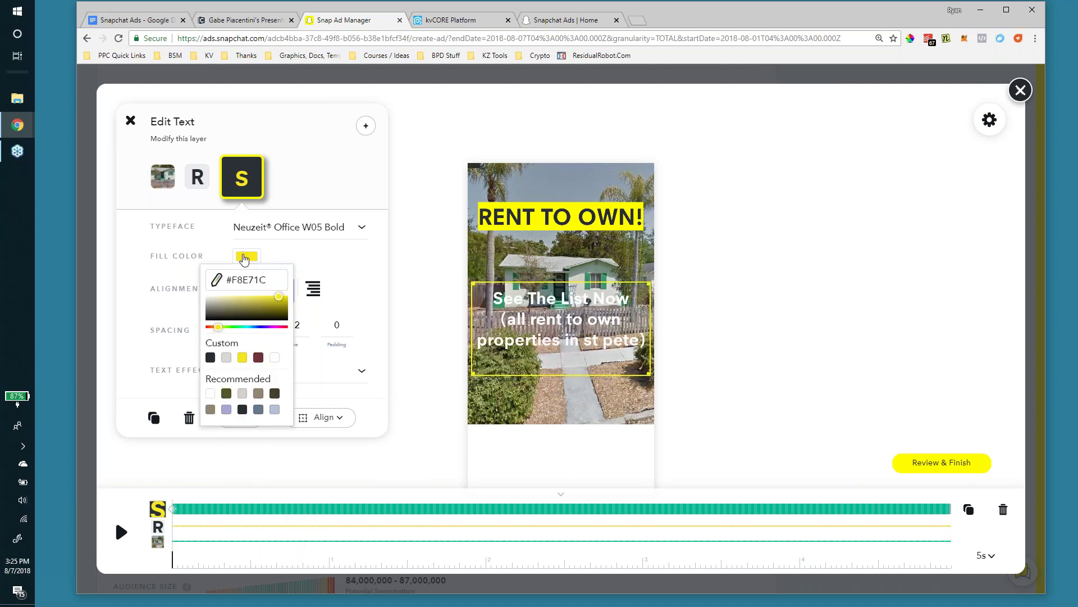
click(211, 358)
click(300, 255)
Give the caption an Outer Glow effect and move the house photo lower and left.
click(266, 371)
click(264, 429)
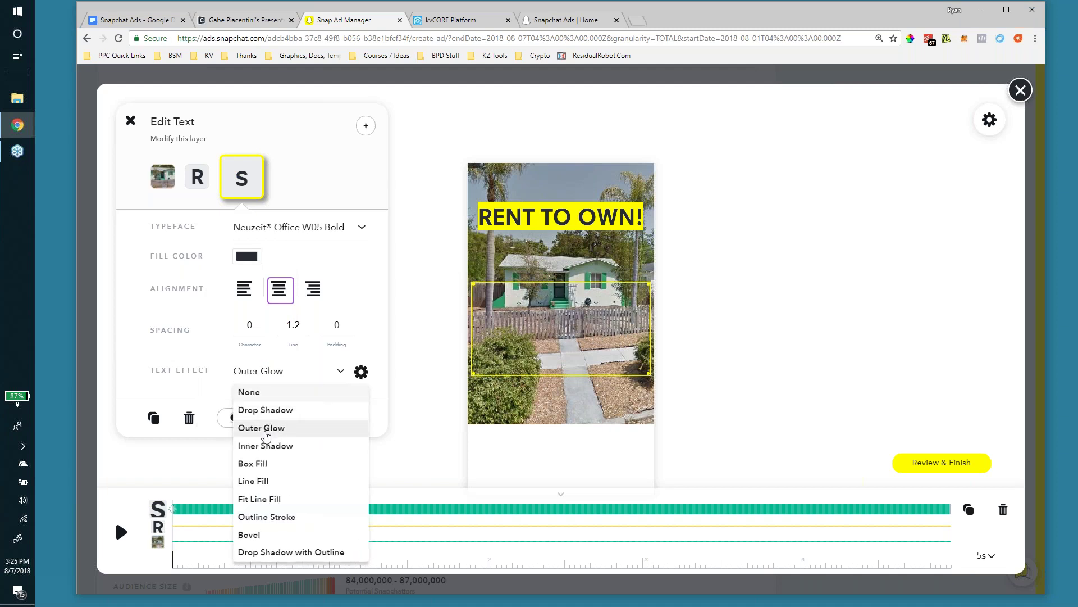
click(267, 432)
click(556, 330)
drag(556, 330, 584, 300)
Add a square shape near the ad's bottom and reposition the caption.
click(370, 130)
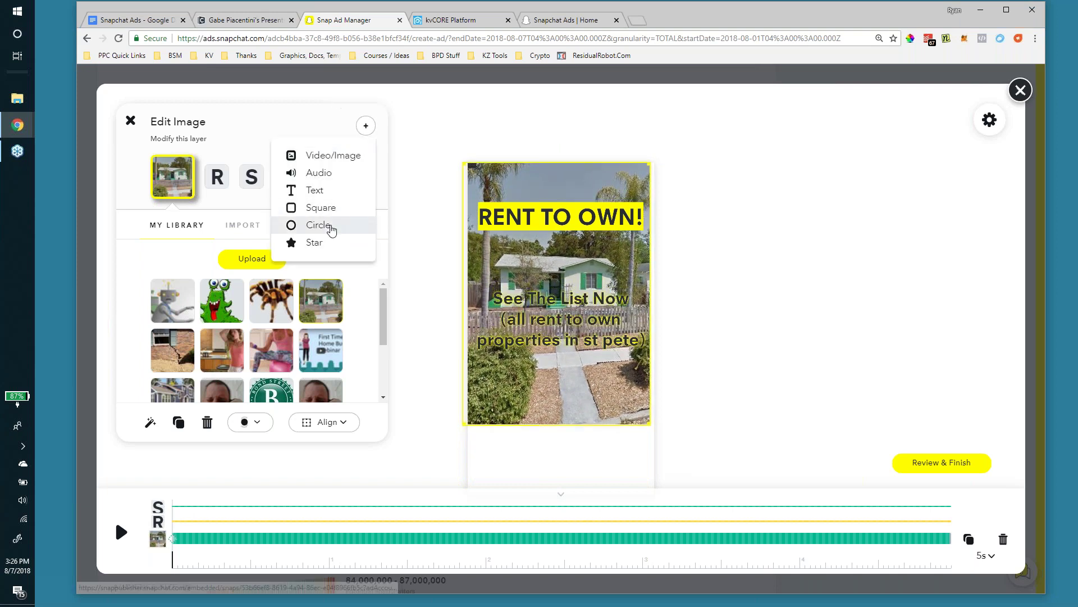
click(319, 208)
drag(559, 329, 653, 494)
click(560, 478)
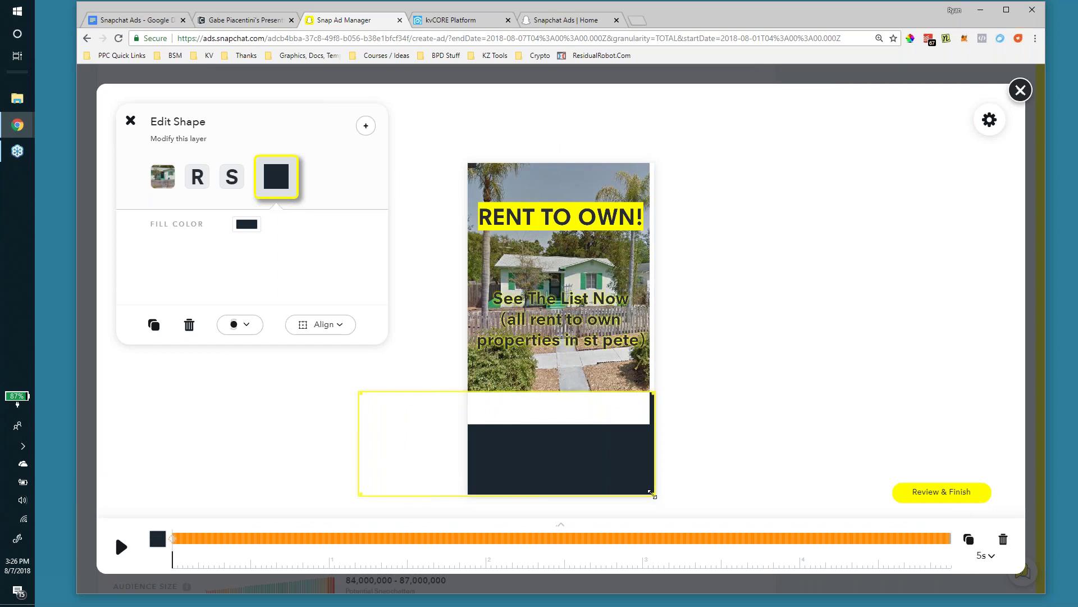
click(718, 423)
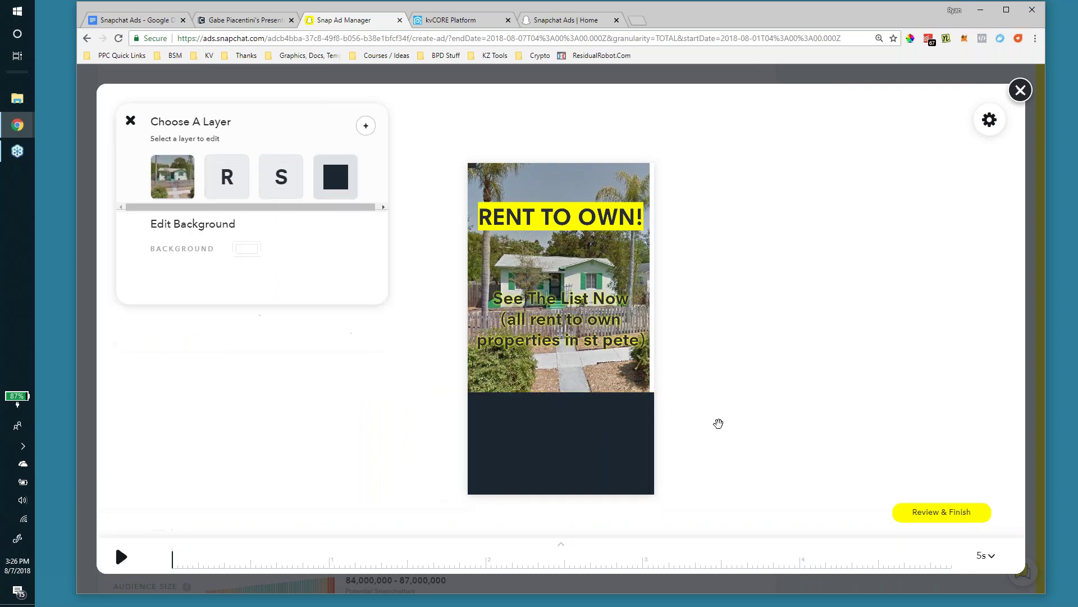
click(540, 296)
drag(509, 309, 572, 308)
click(525, 452)
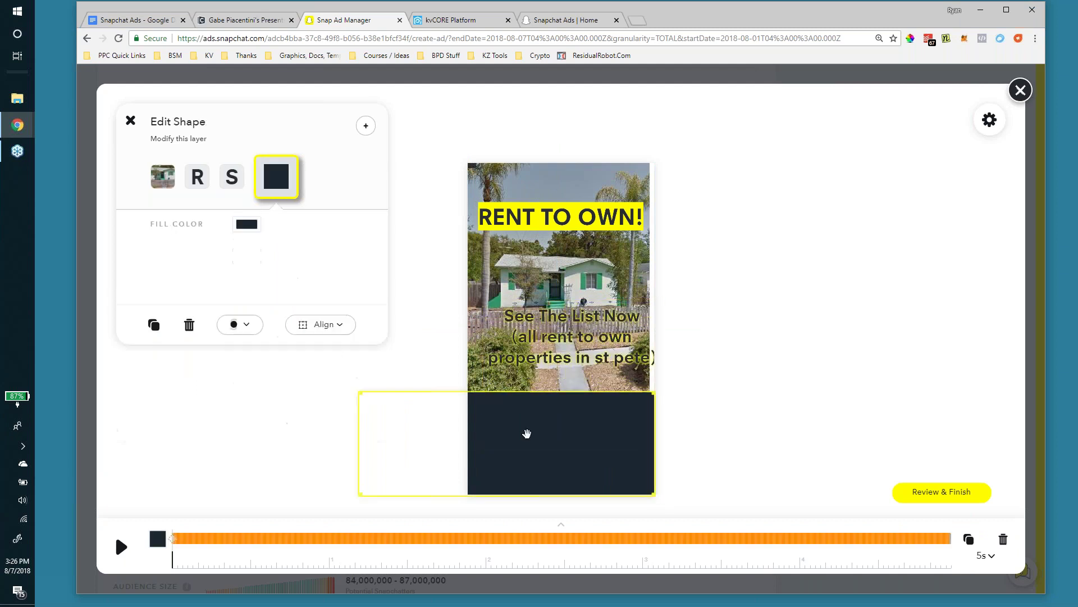
Set the dark square to Destination Over and fit it behind the caption in the lower ad.
click(316, 329)
click(316, 329)
click(240, 325)
click(256, 332)
click(256, 332)
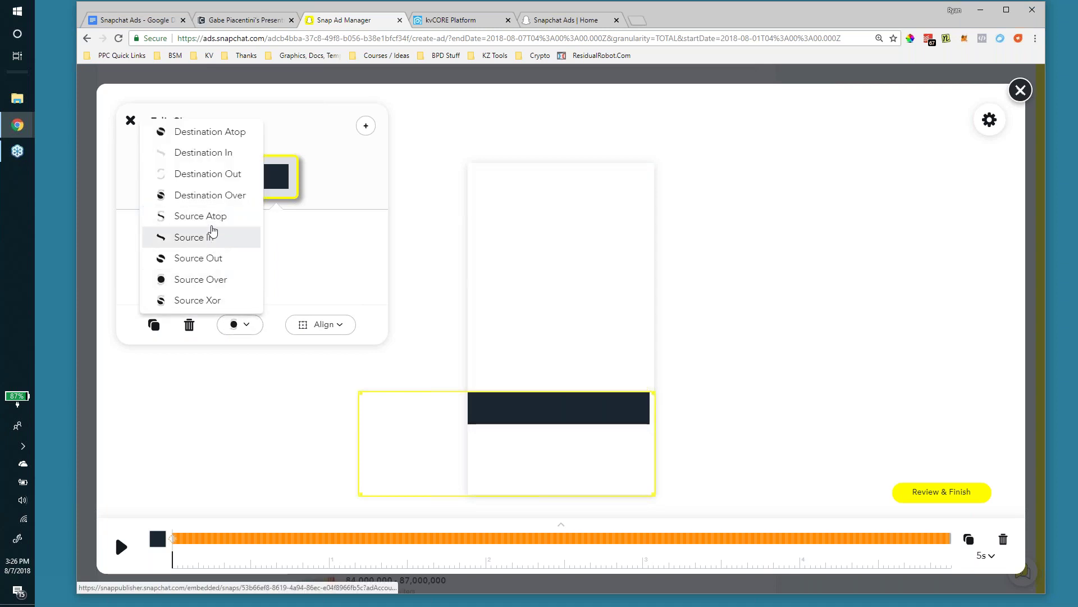
click(208, 196)
click(562, 334)
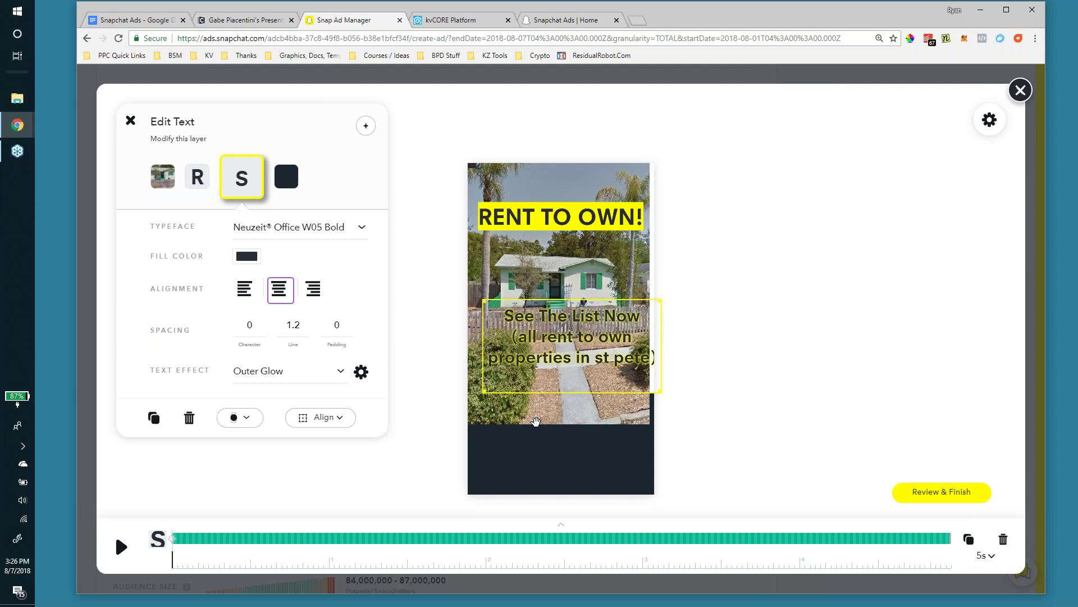
drag(552, 350, 615, 413)
drag(493, 477, 531, 477)
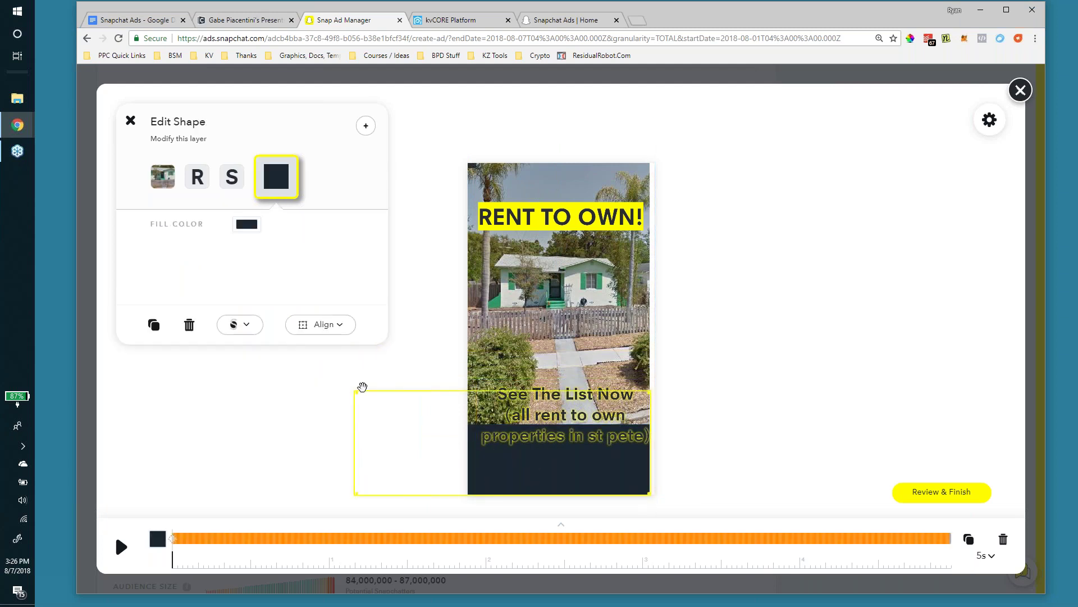
drag(397, 392, 332, 371)
drag(538, 375, 541, 343)
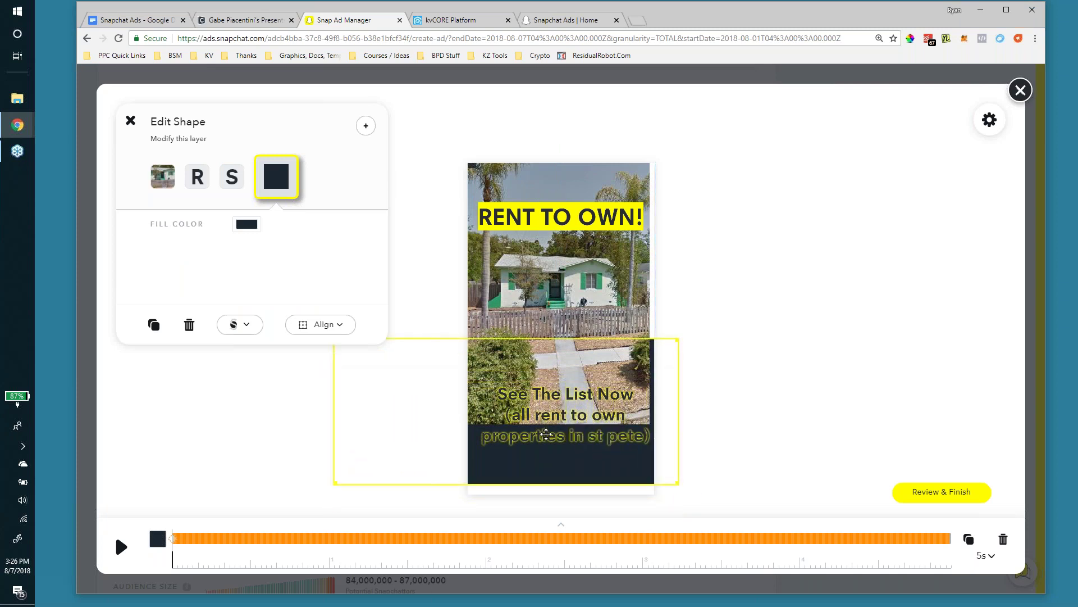
drag(539, 455, 534, 462)
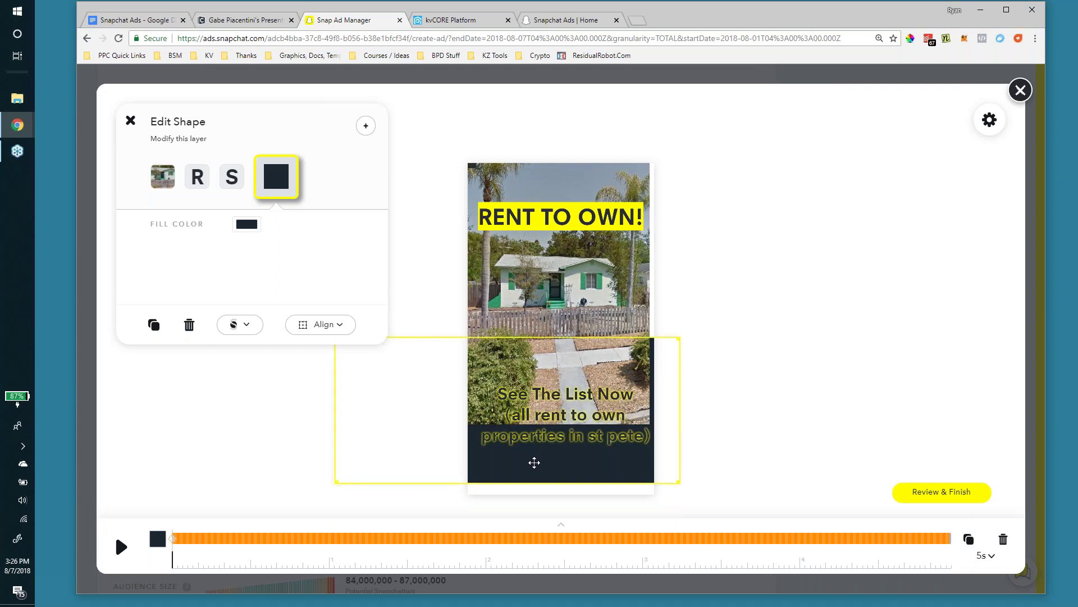
Delete the dark square and the caption text layer.
click(190, 327)
click(581, 426)
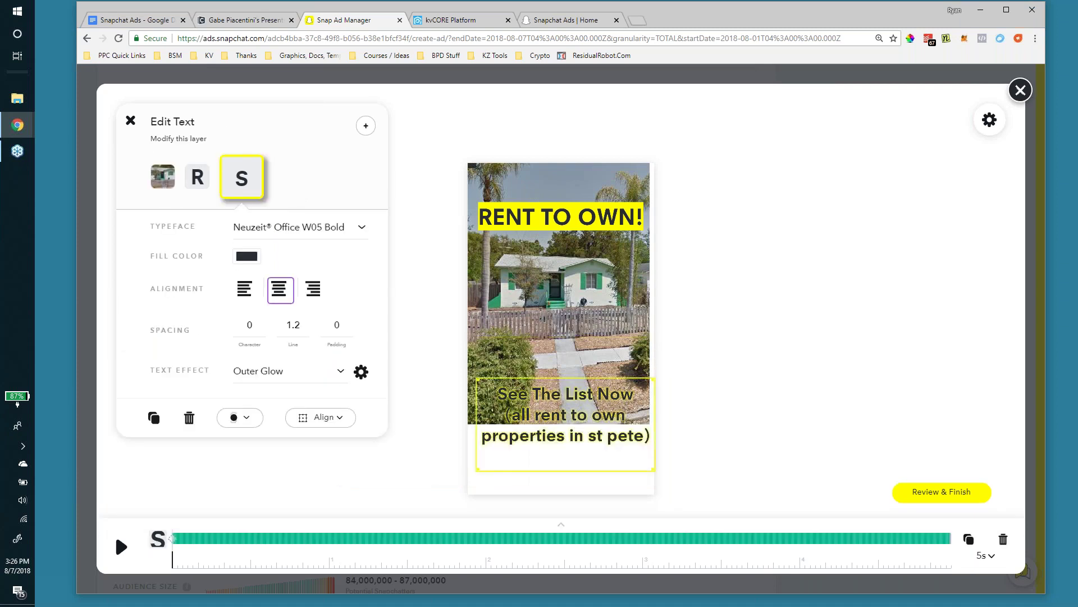
click(189, 417)
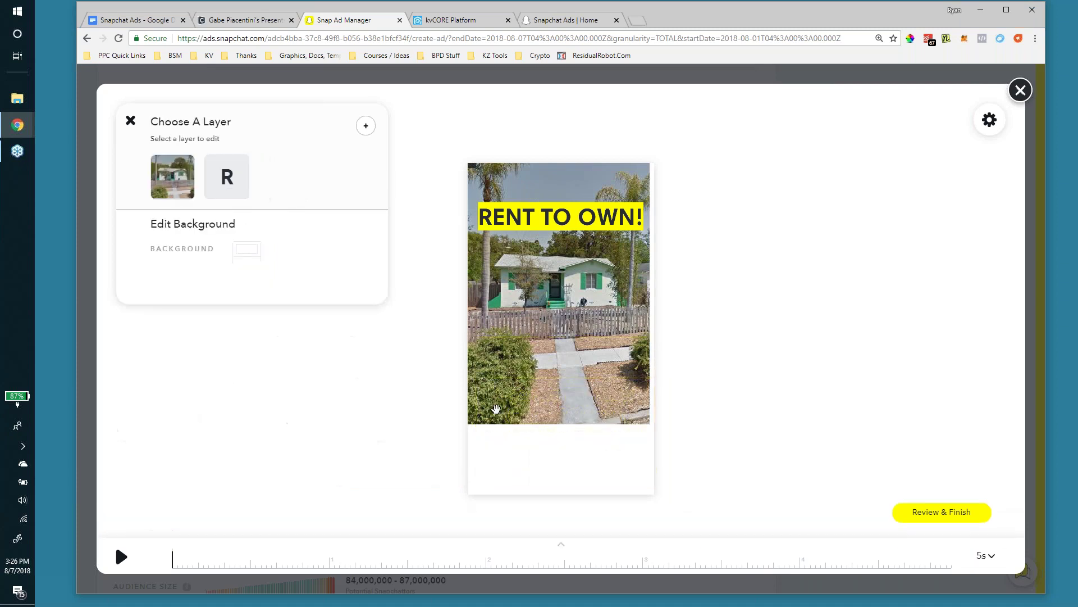
click(551, 394)
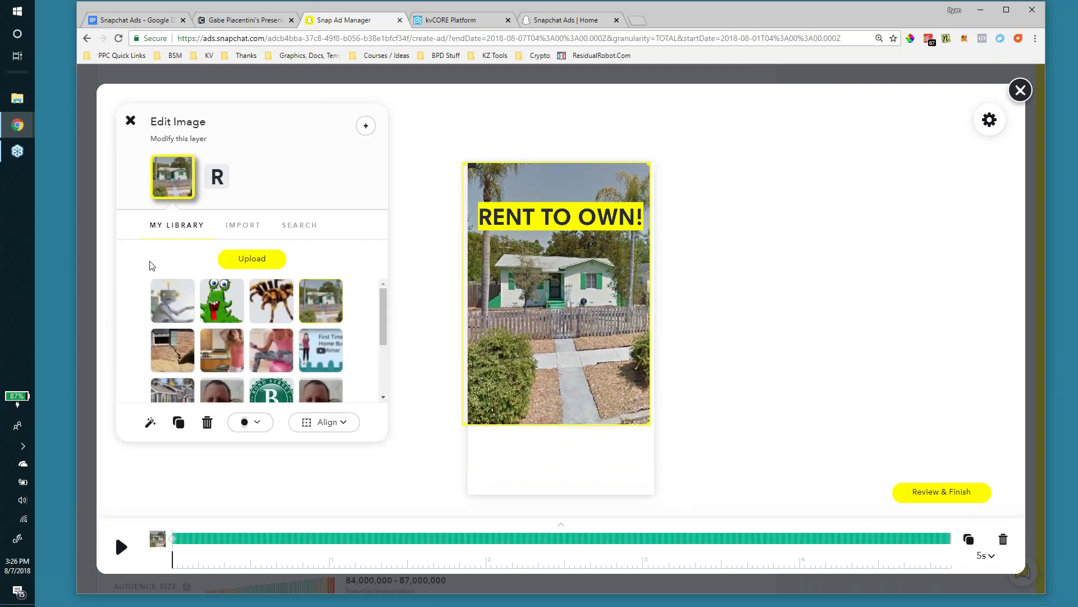
Add a square layer and place it as a dark panel across the bottom of the ad.
click(365, 125)
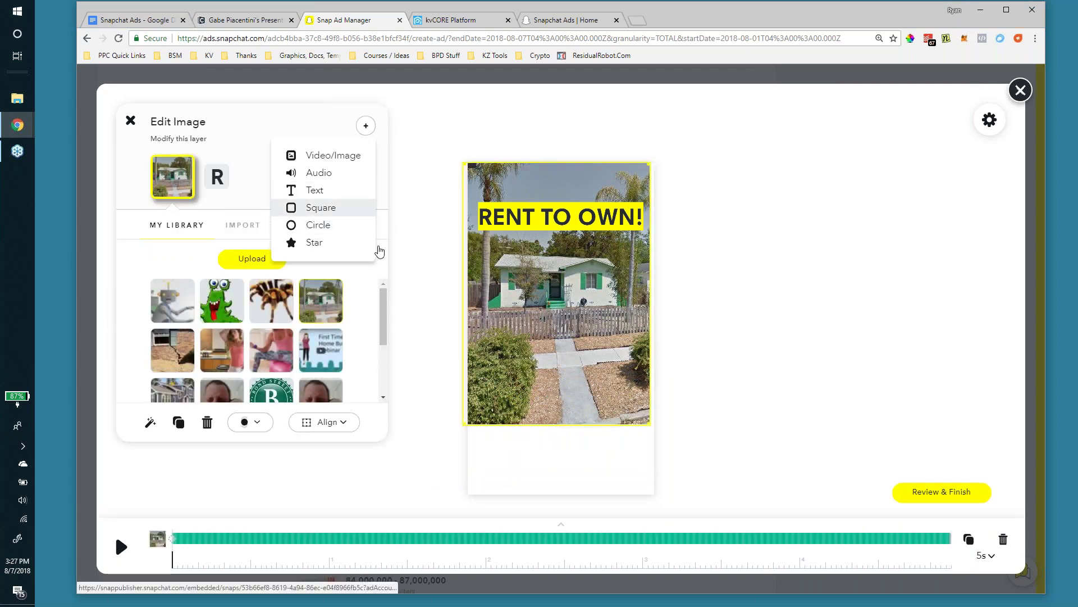
click(337, 206)
drag(552, 340, 498, 444)
scroll(497, 444, up, 5)
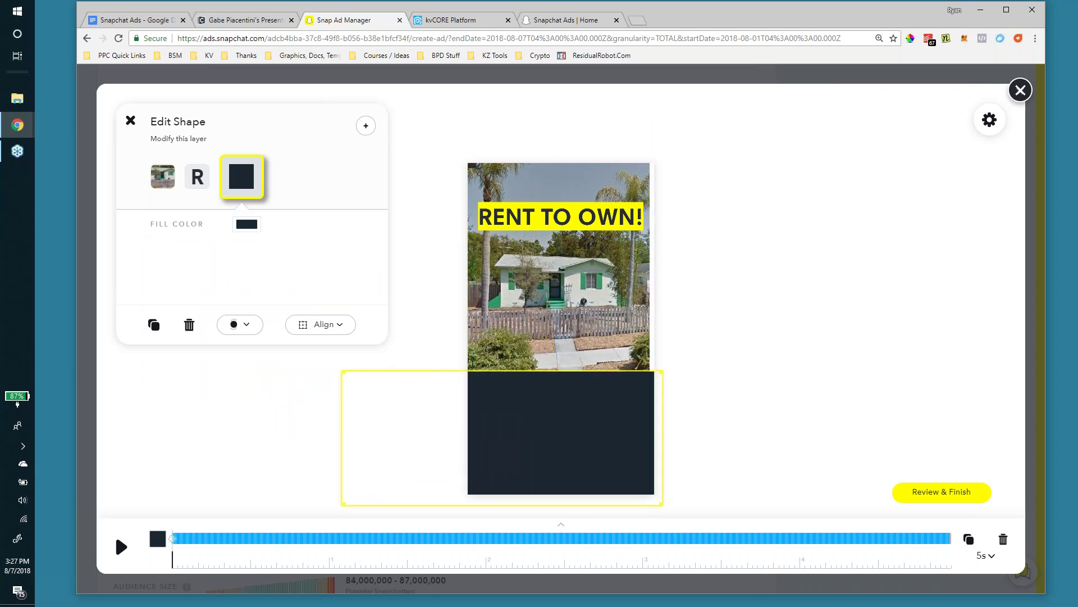
click(727, 441)
Add a white text layer inside the dark lower panel.
click(366, 126)
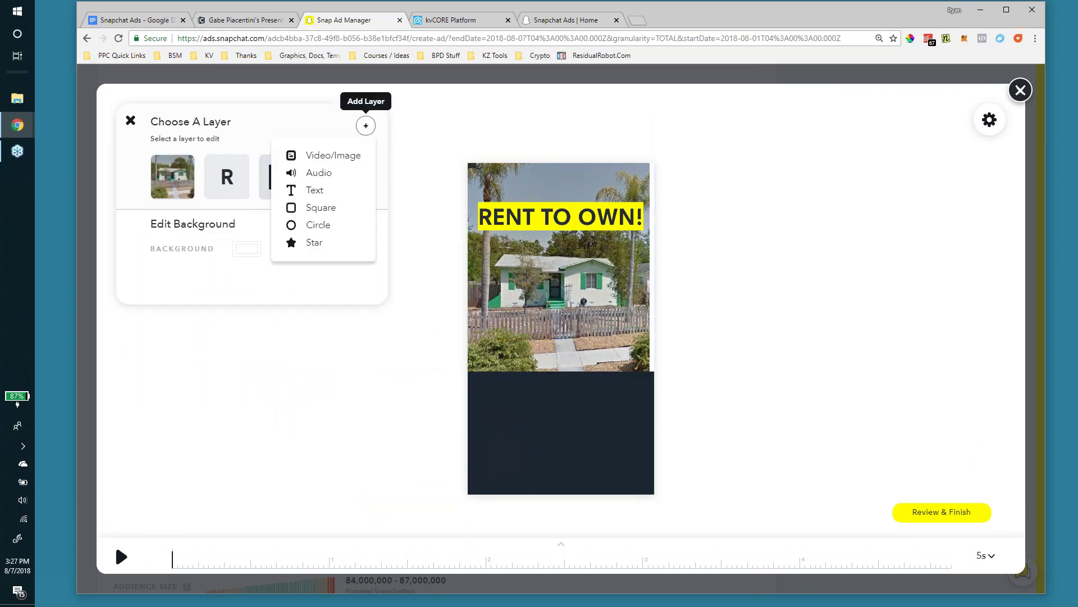
click(319, 191)
drag(530, 328, 525, 414)
click(247, 256)
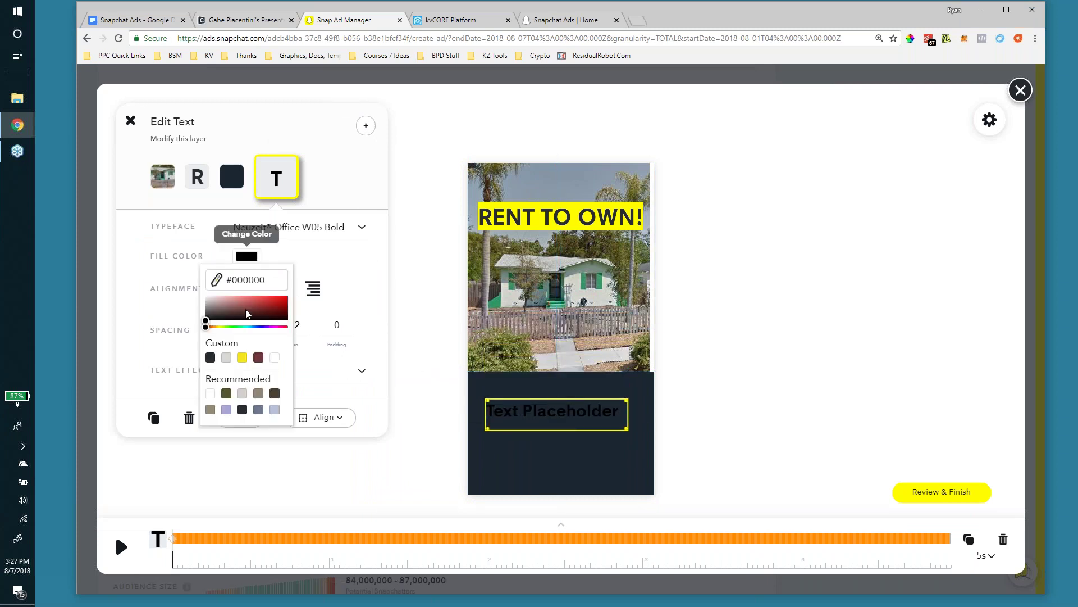
click(275, 358)
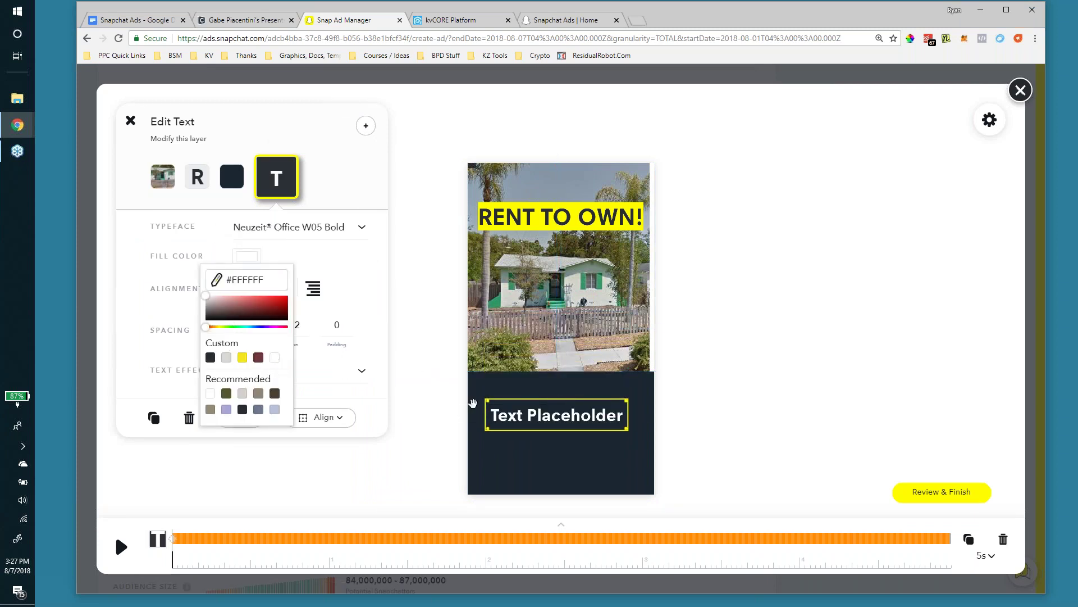
Replace the placeholder with the centred two-line caption 'See The Full St Pete List Now'.
double_click(554, 410)
text(See All the St)
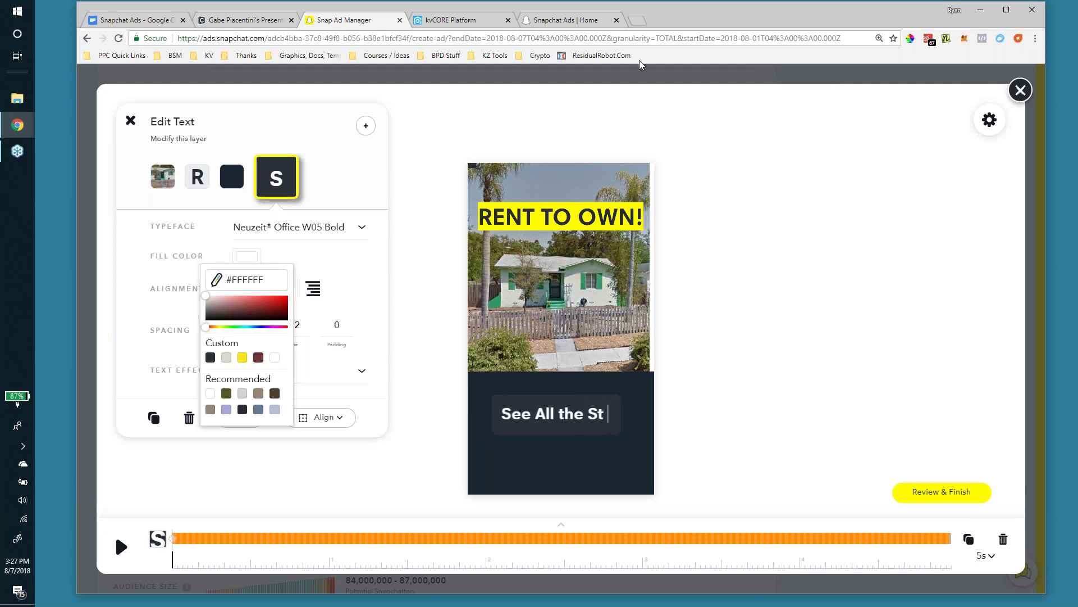
key(BackSpace)
key(BackSpace)
key(BackSpace)
key(BackSpace)
key(BackSpace)
key(BackSpace)
key(BackSpace)
key(BackSpace)
key(BackSpace)
key(BackSpace)
text(The Full St Pete)
key(Return)
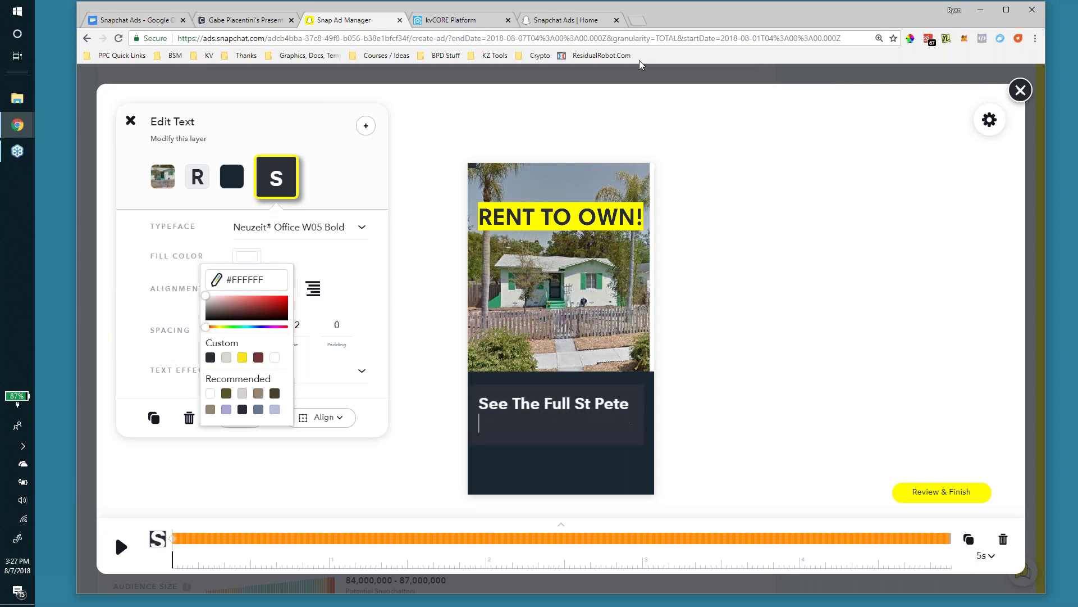
text(List Now)
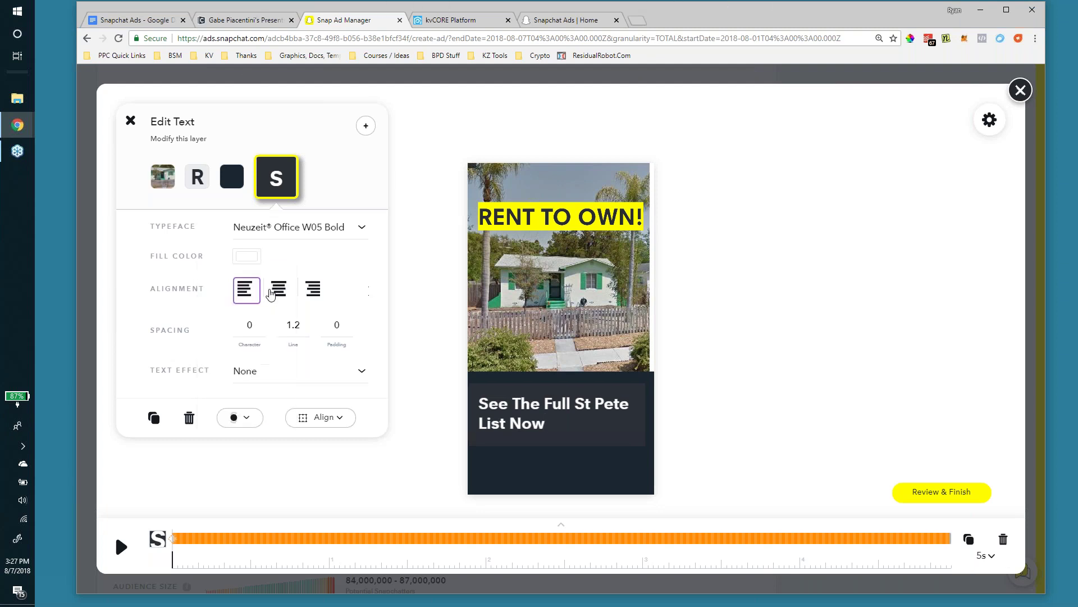
click(281, 290)
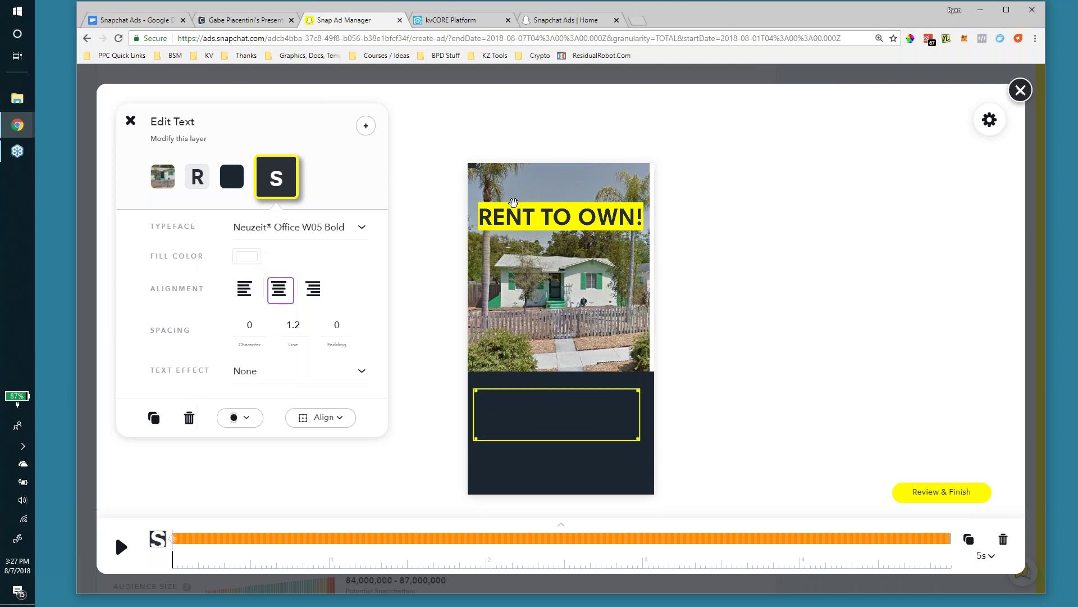
Move the RENT TO OWN! text layer up near the top of the ad.
click(552, 206)
drag(511, 220, 512, 177)
click(365, 125)
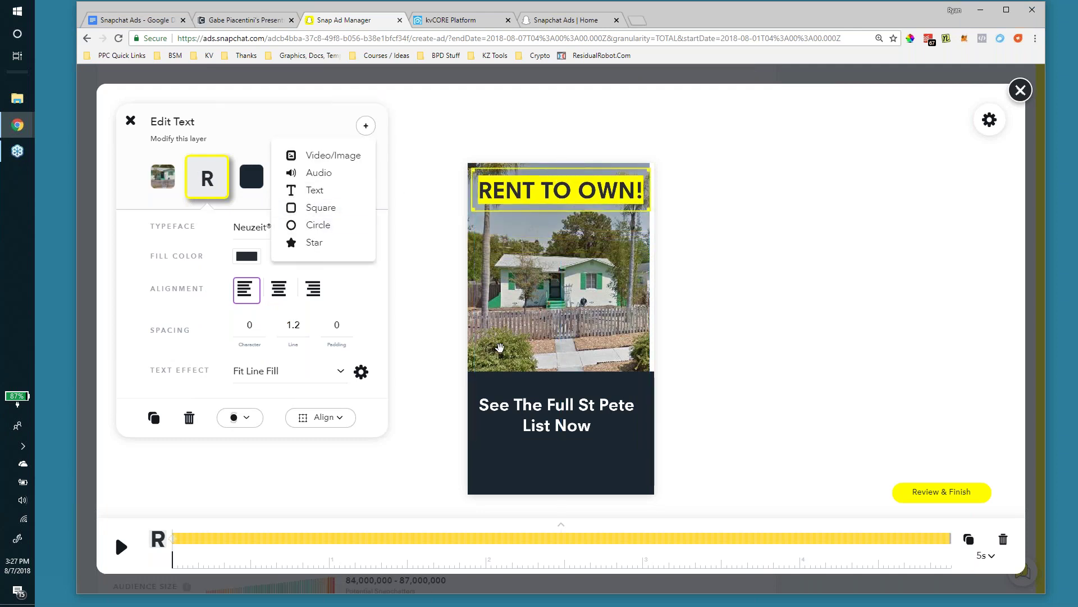
click(312, 154)
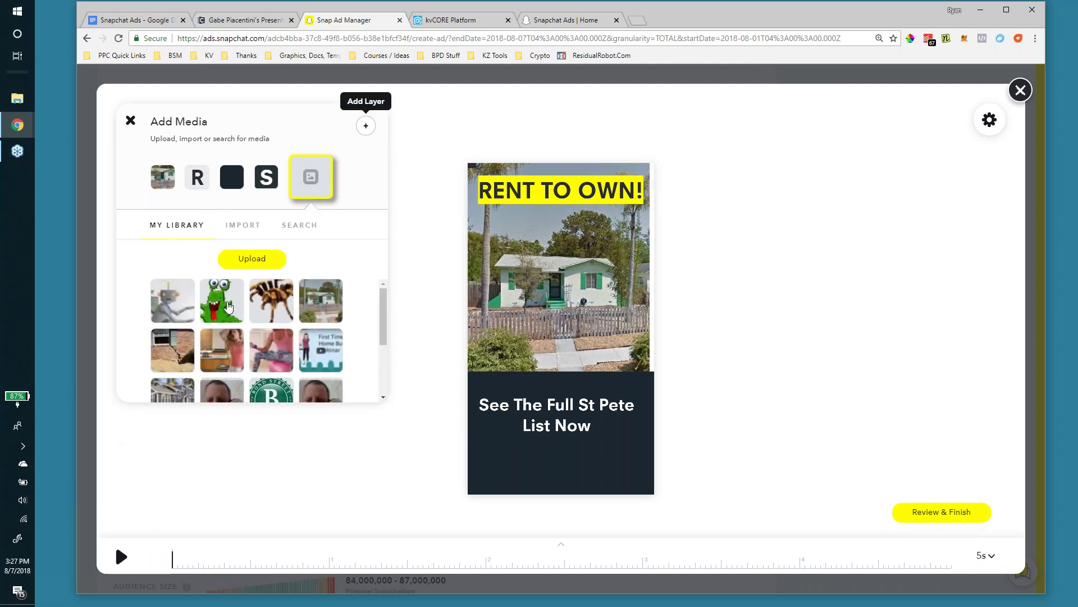
Place the spider image over the house photo and bring up the review preview.
drag(265, 306, 550, 258)
drag(525, 376, 553, 248)
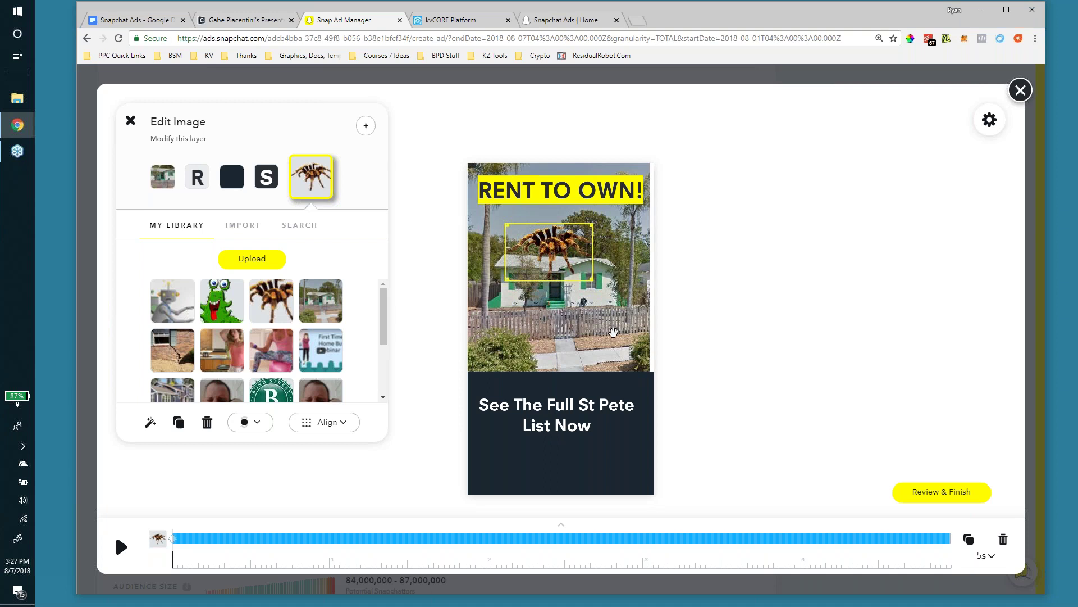
click(606, 315)
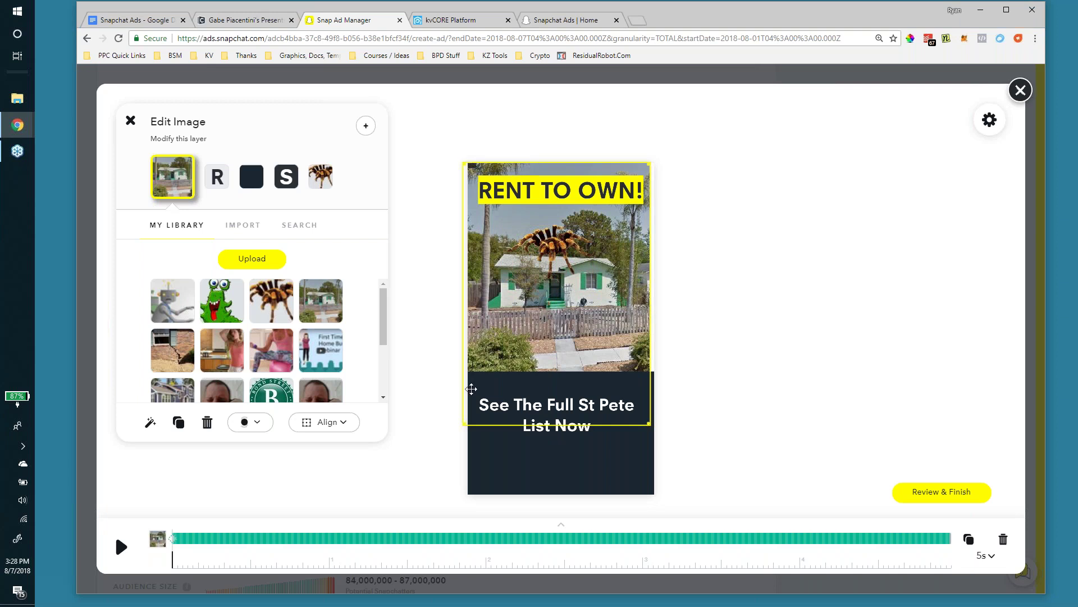
click(947, 493)
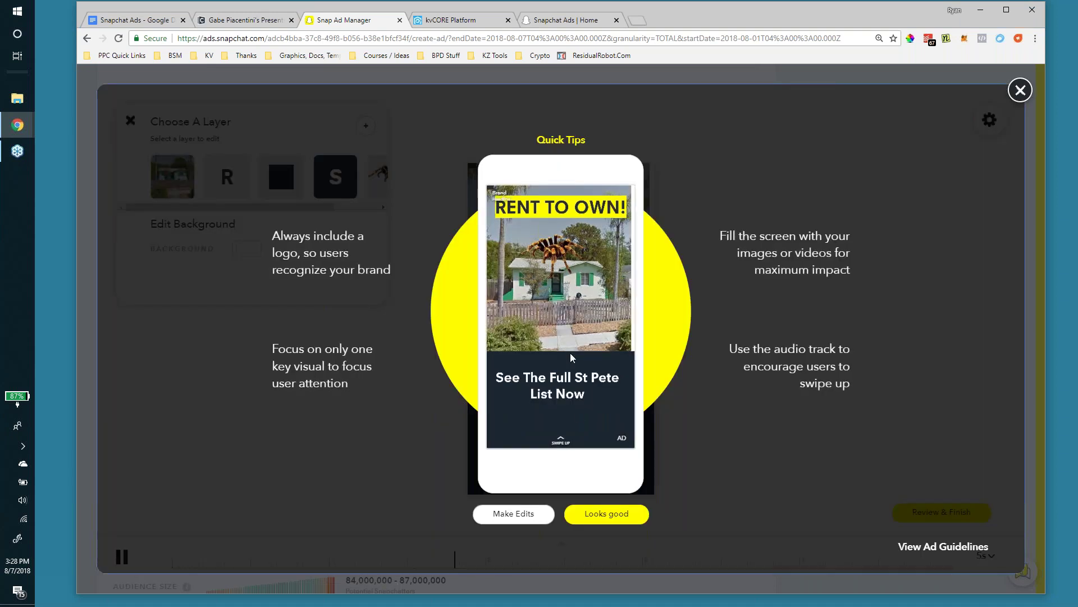
Accept the finished Snap on Quick Tips so it fills the Top Snap Media slot.
mouse_move(599, 462)
click(587, 520)
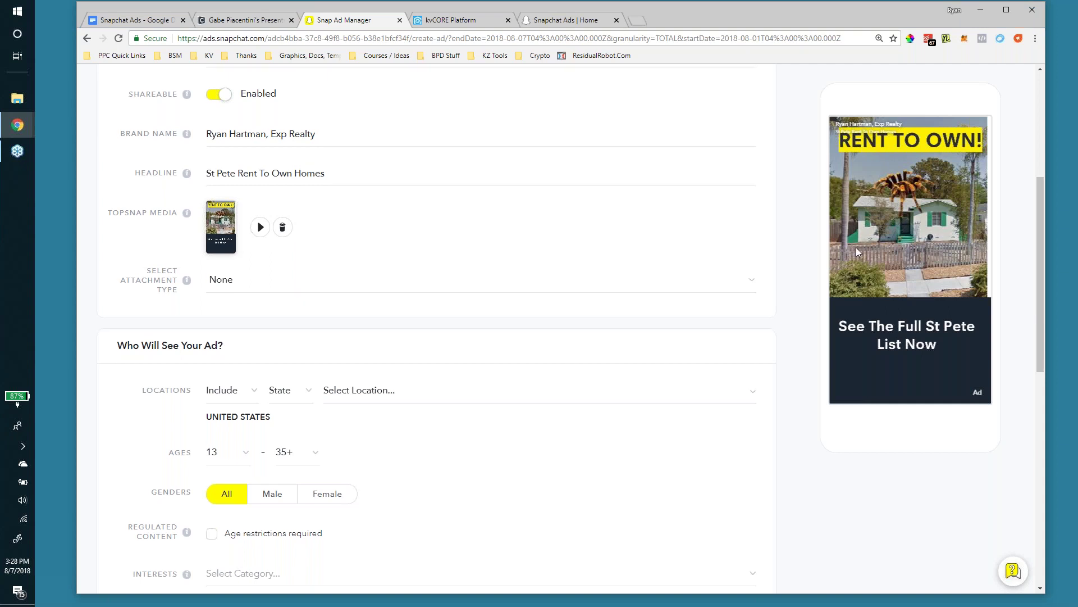
Set the attachment type to Website, which adds call to action MORE and a Webview URL field.
scroll(856, 247, down, 2)
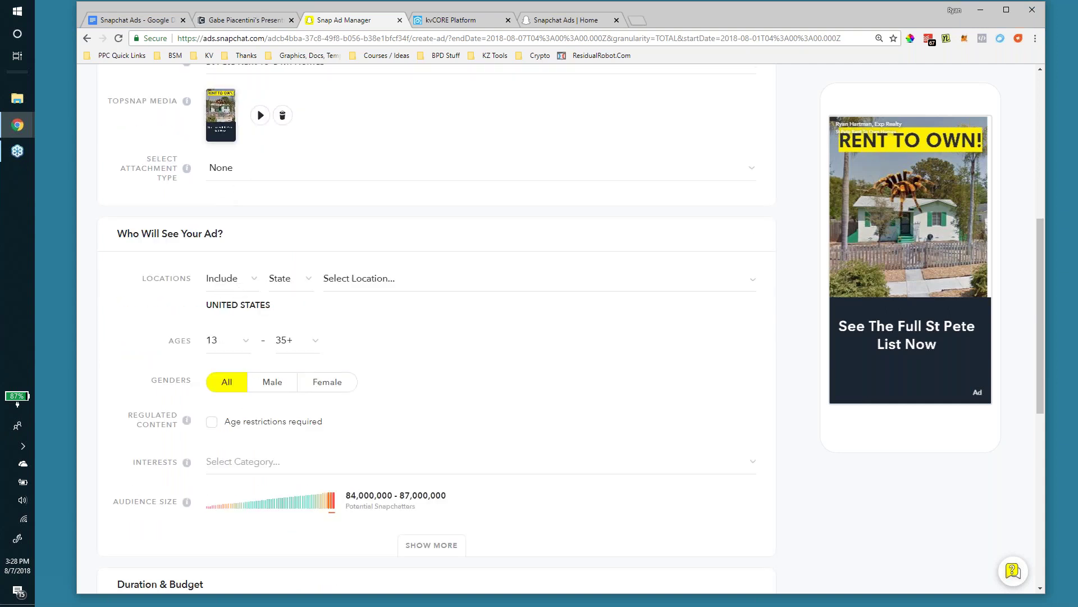
scroll(280, 223, up, 2)
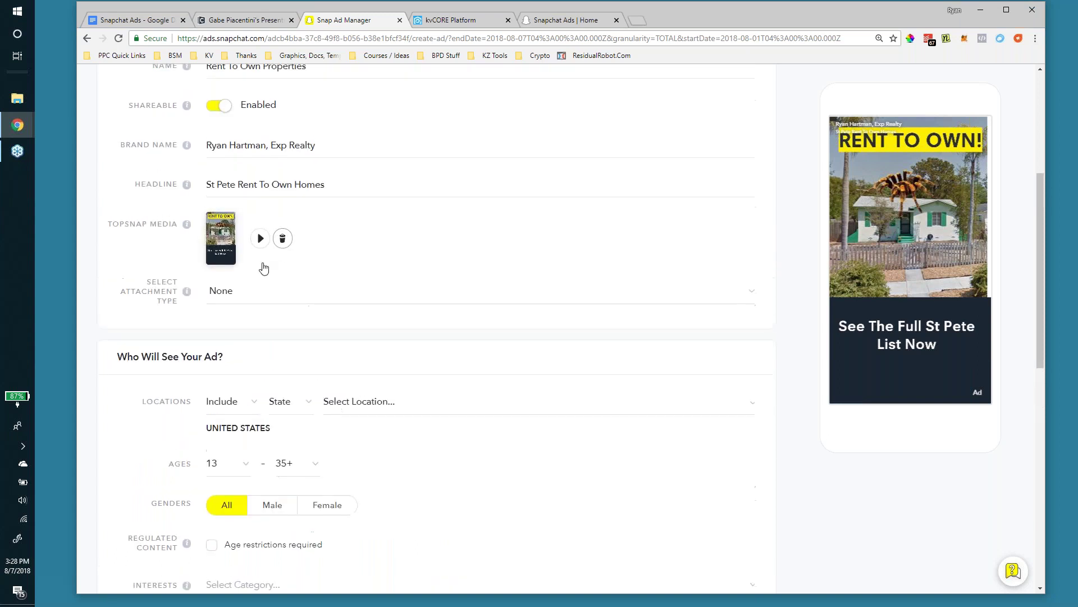
scroll(264, 269, up, 1)
click(242, 345)
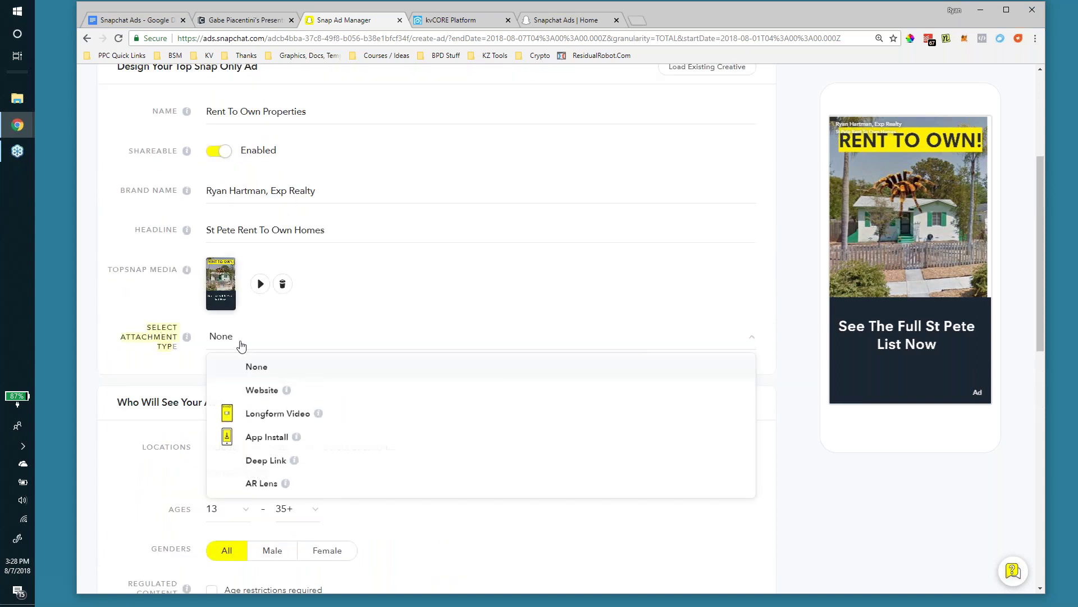
click(165, 348)
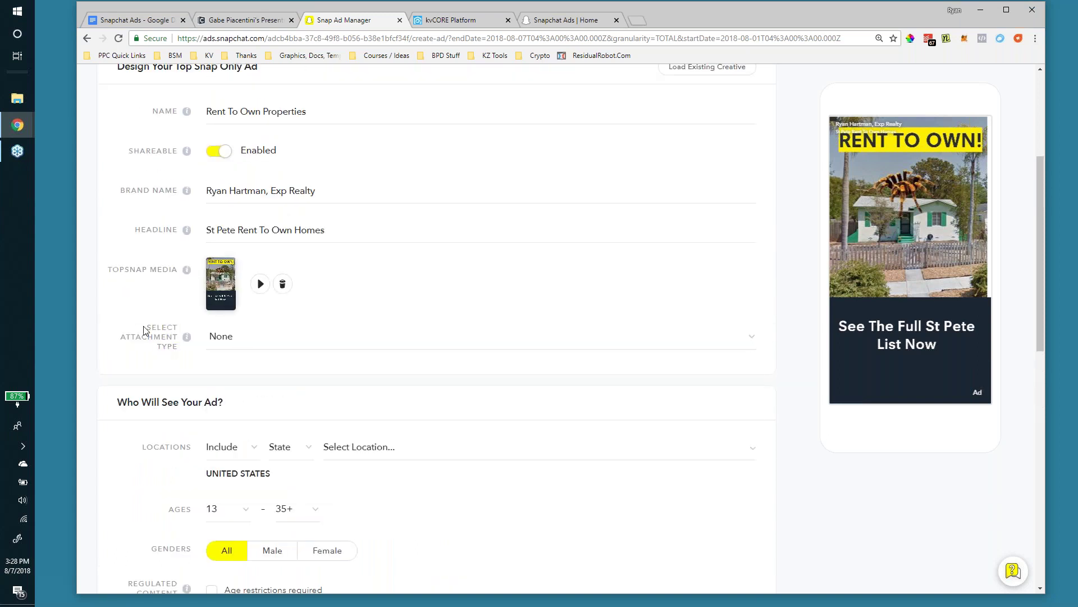
click(224, 352)
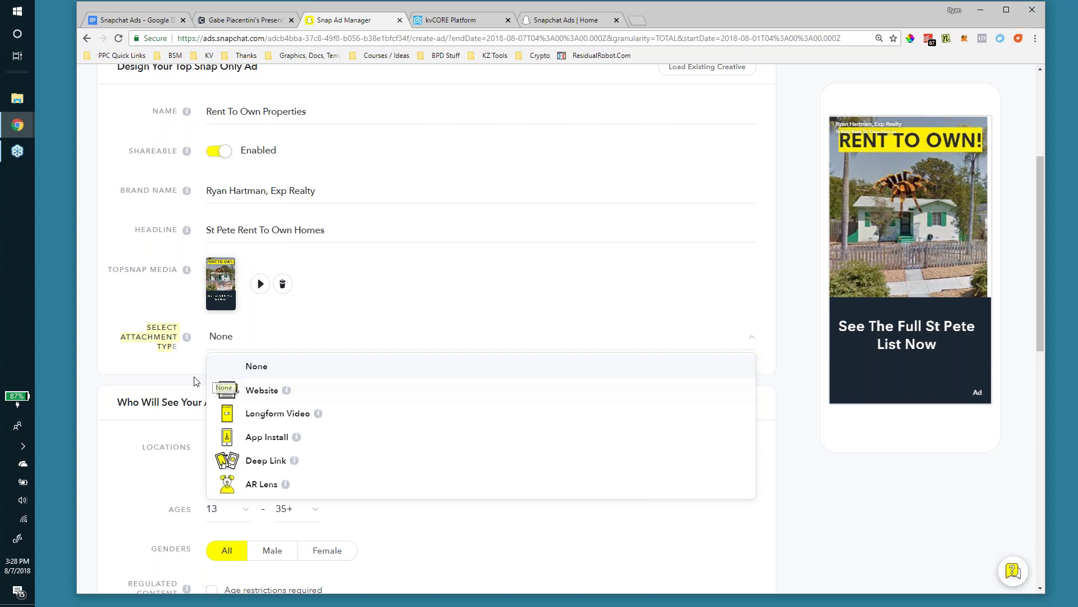
scroll(181, 410, down, 1)
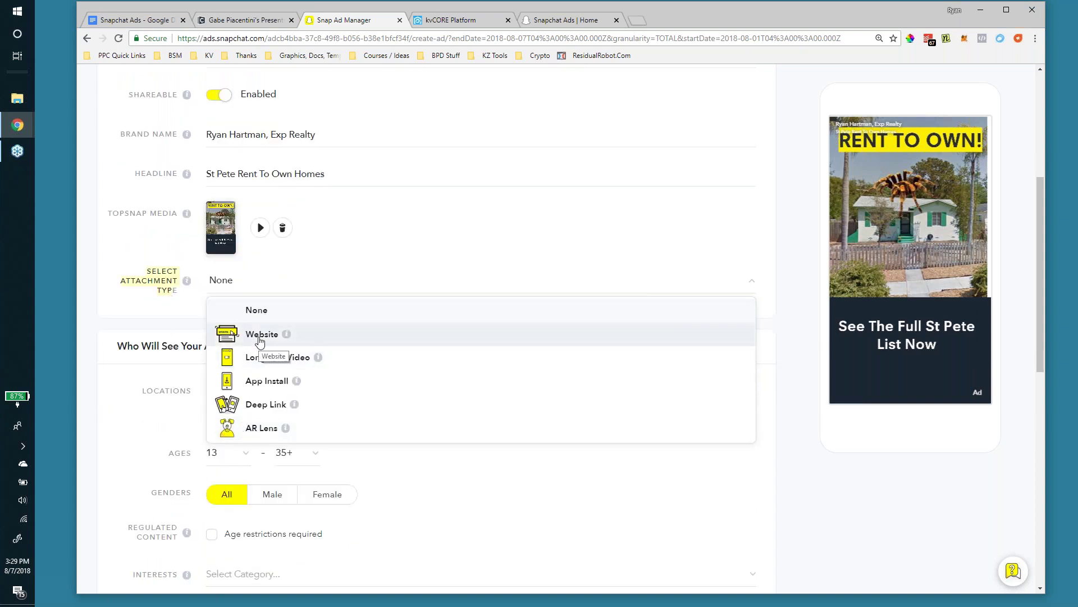
click(260, 337)
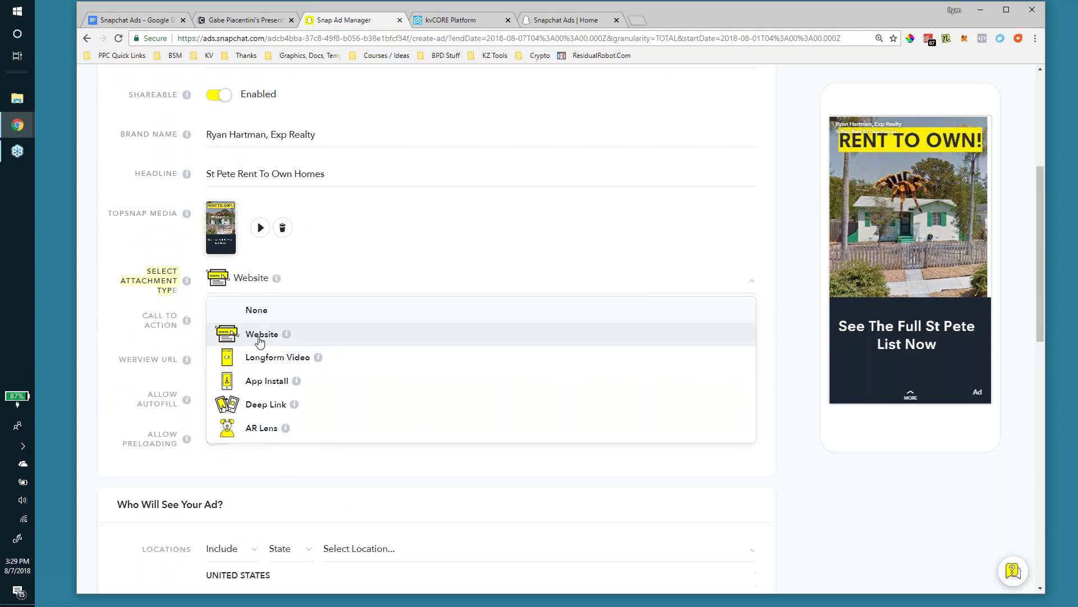
click(223, 369)
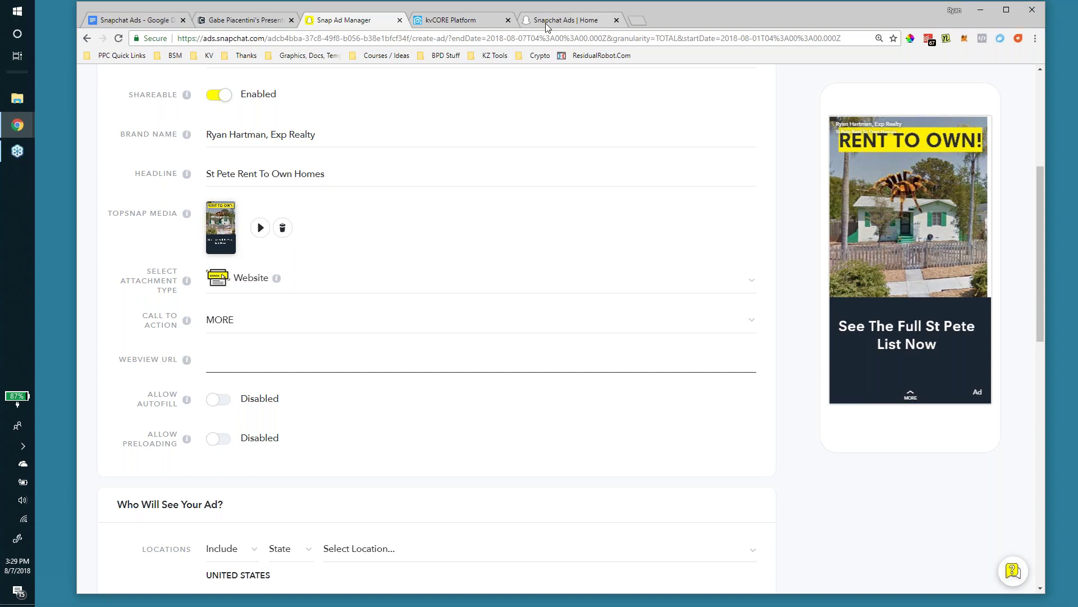
click(638, 22)
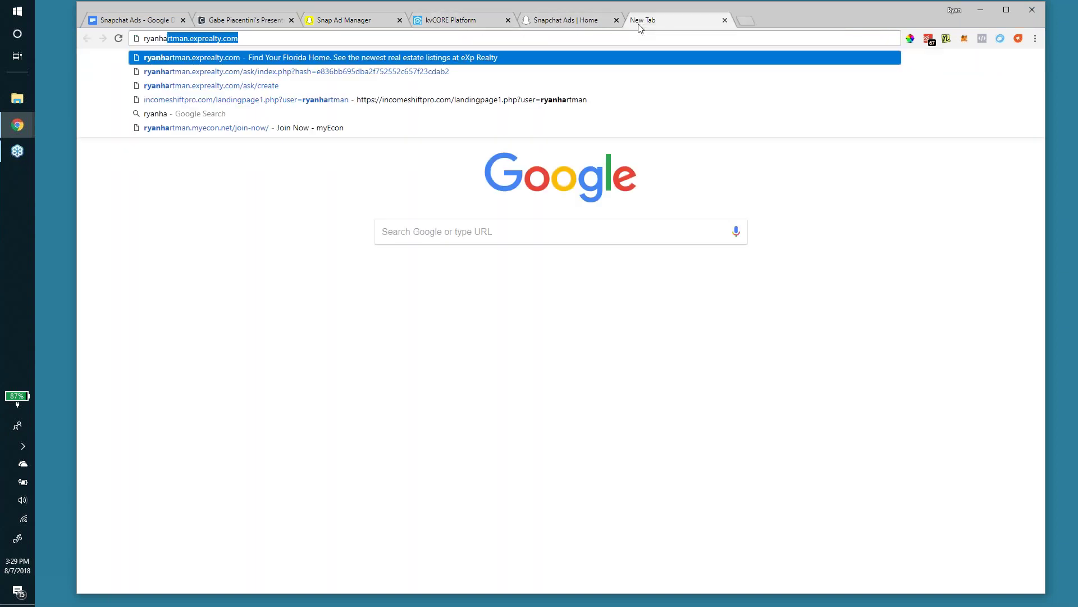
Go to the agent's exprealty.com /ask/create landing-page builder in a new tab.
key(Right)
text(/ask/cr)
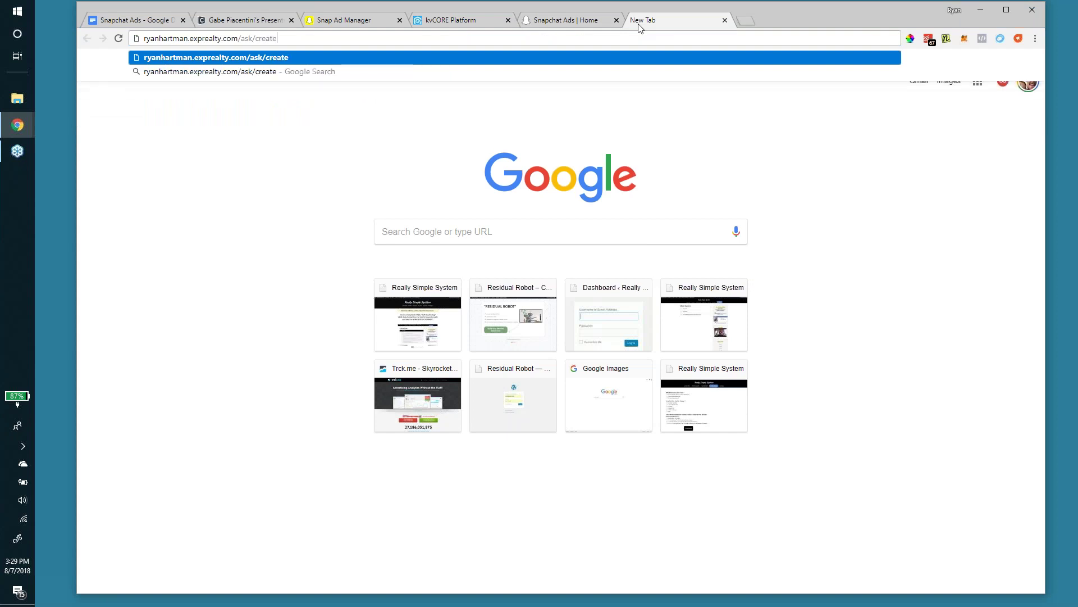
key(Return)
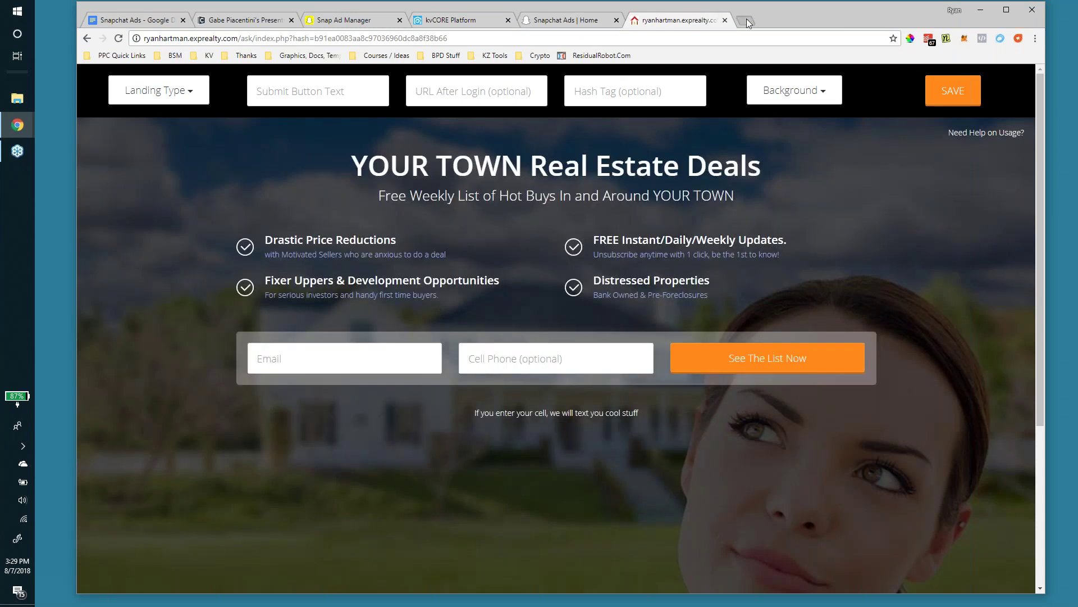
Open the agent's eXp Realty home site in another tab.
click(746, 21)
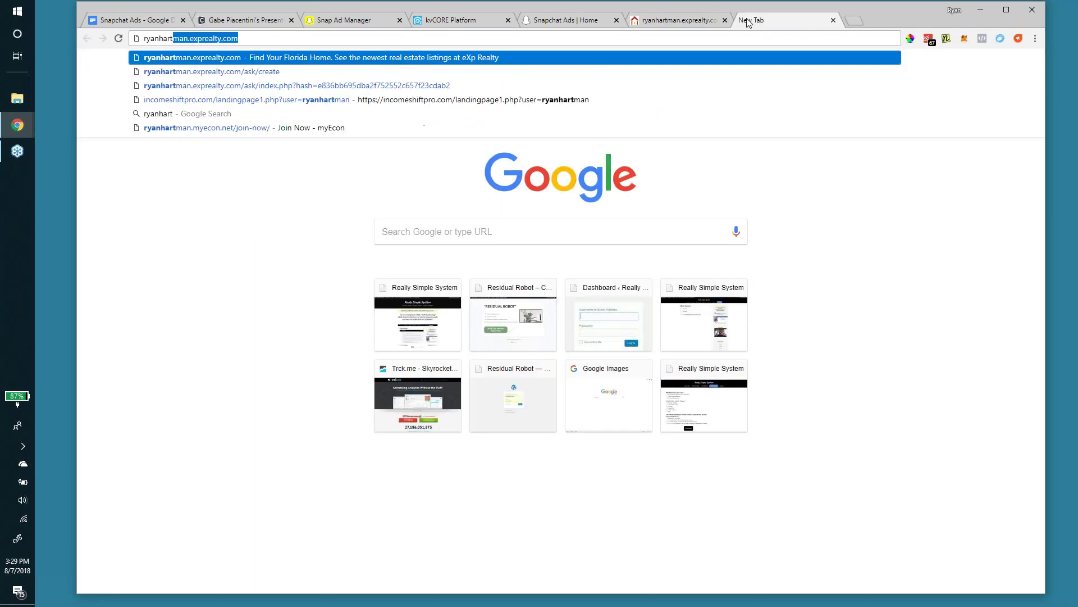
key(Return)
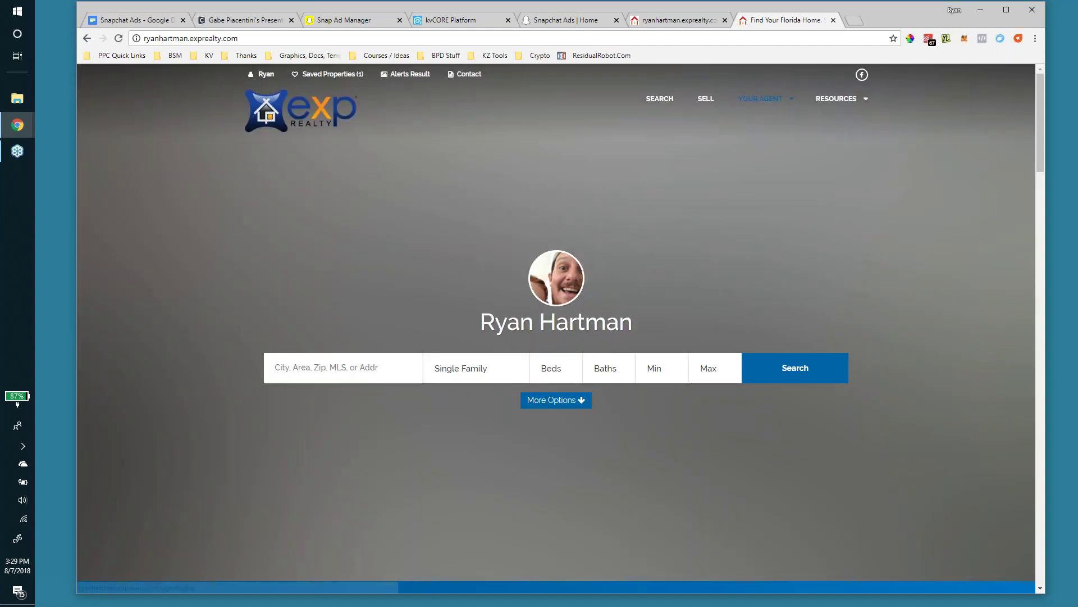
Search Pinellas County single-family homes with the Lease to Own option required.
click(544, 408)
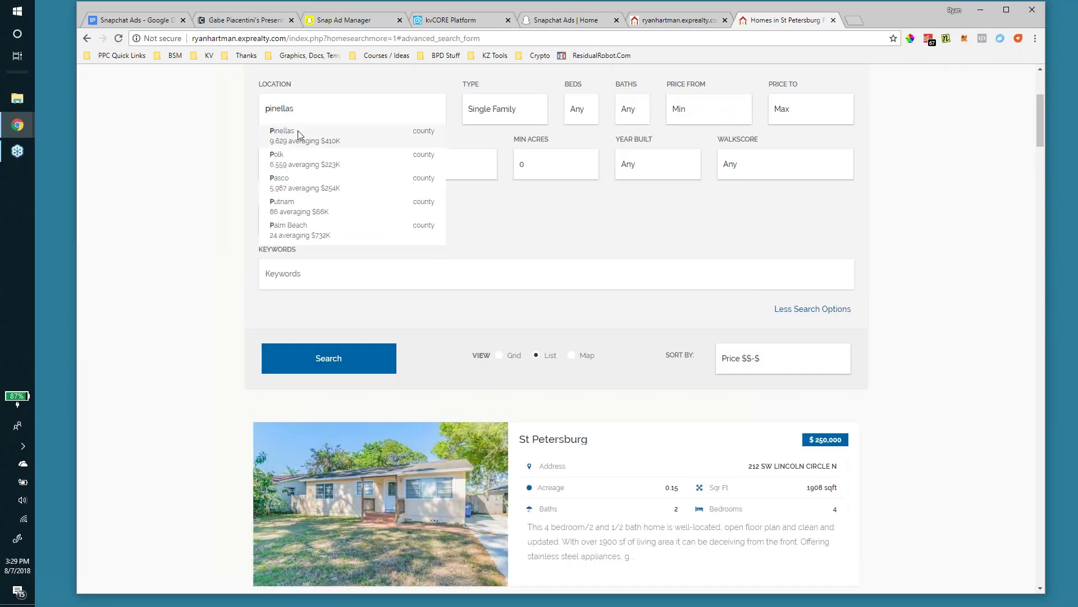
click(298, 130)
click(282, 238)
scroll(336, 349, down, 3)
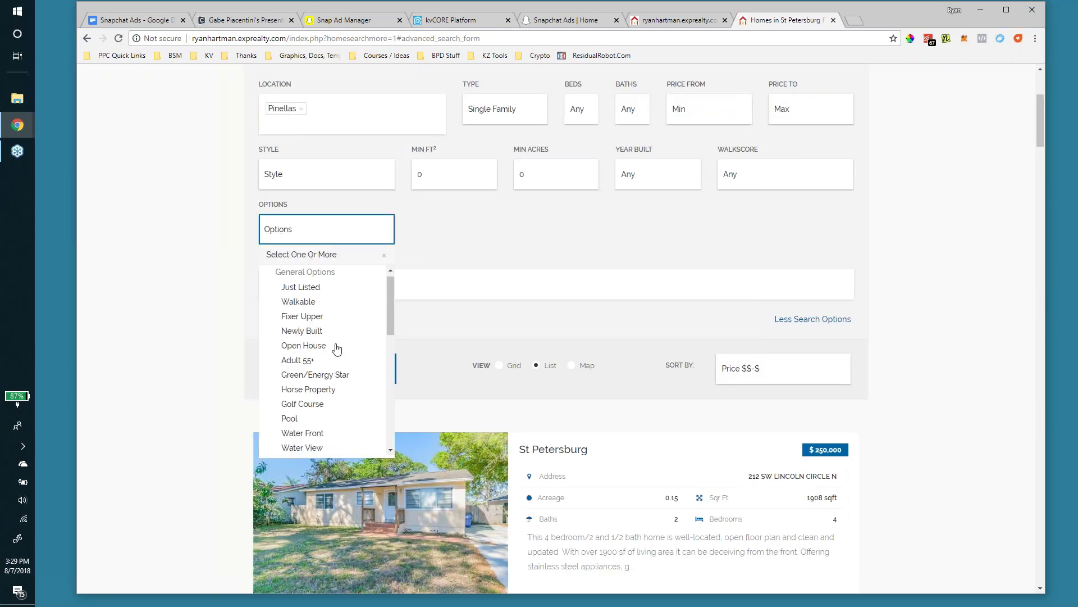
scroll(337, 348, down, 3)
click(298, 277)
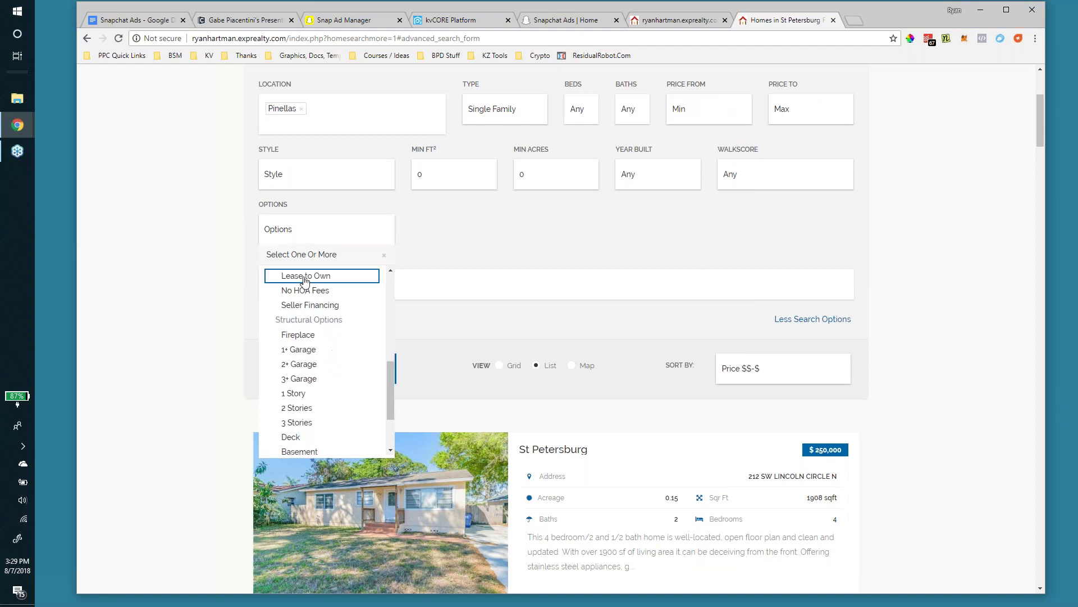
click(204, 301)
click(347, 368)
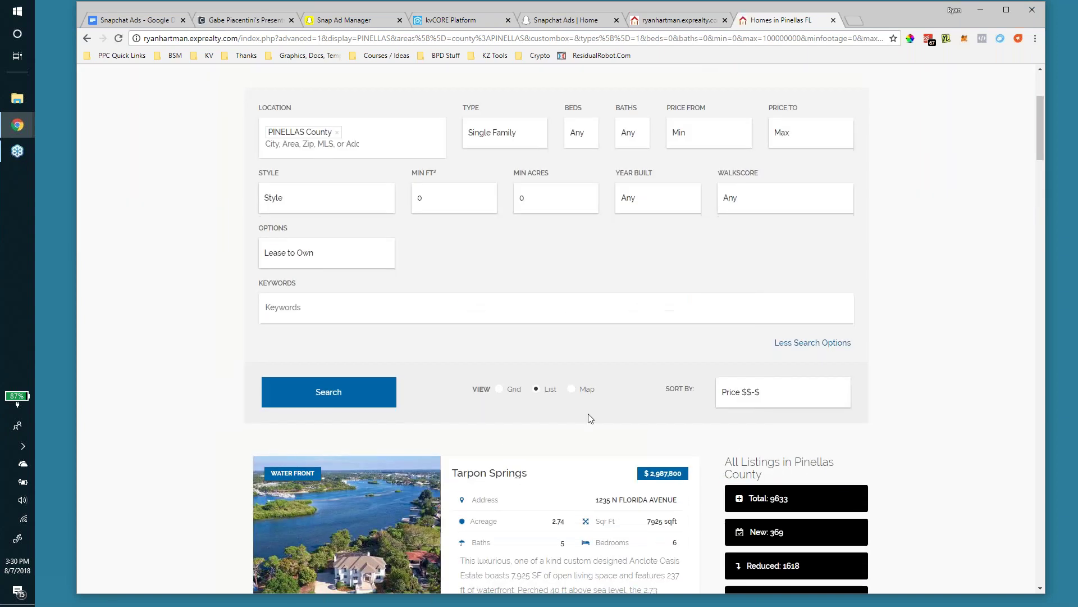
Sort the 17 results by price, highest first.
scroll(589, 417, down, 7)
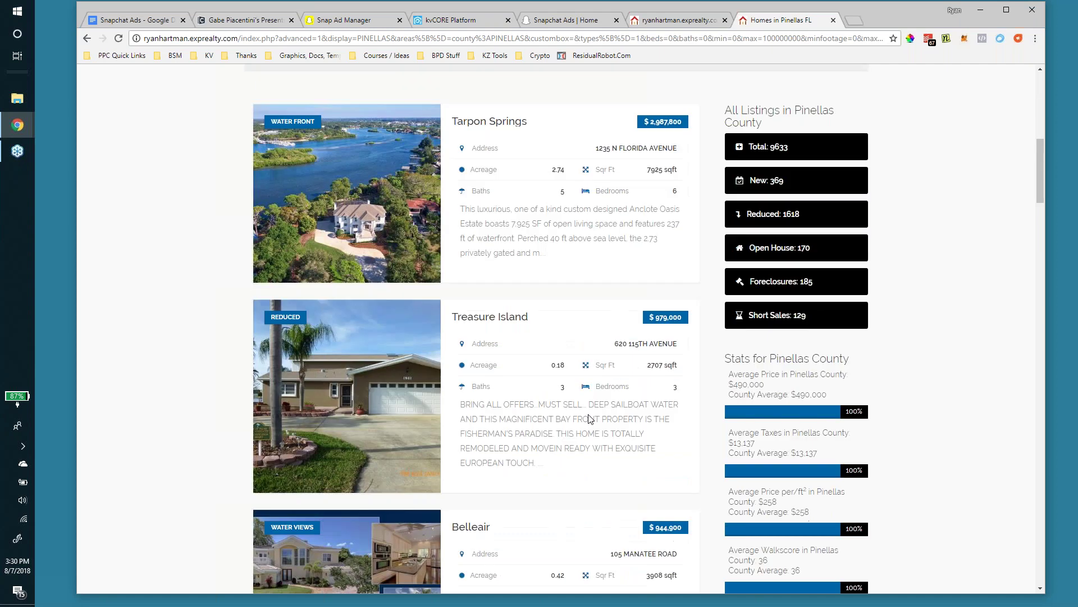
scroll(775, 291, up, 4)
click(775, 291)
click(747, 315)
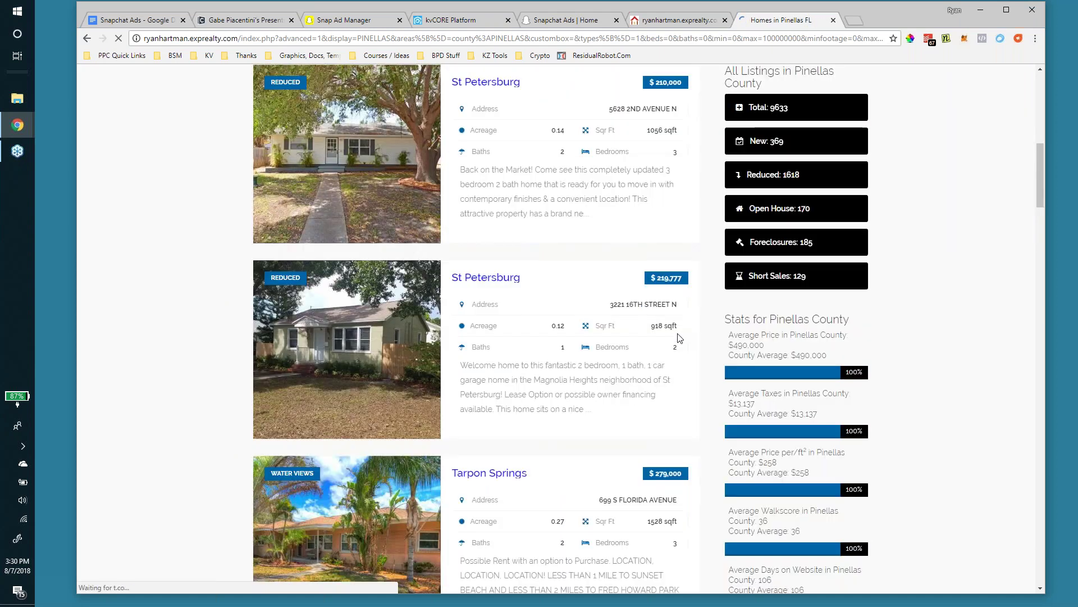
scroll(646, 303, up, 4)
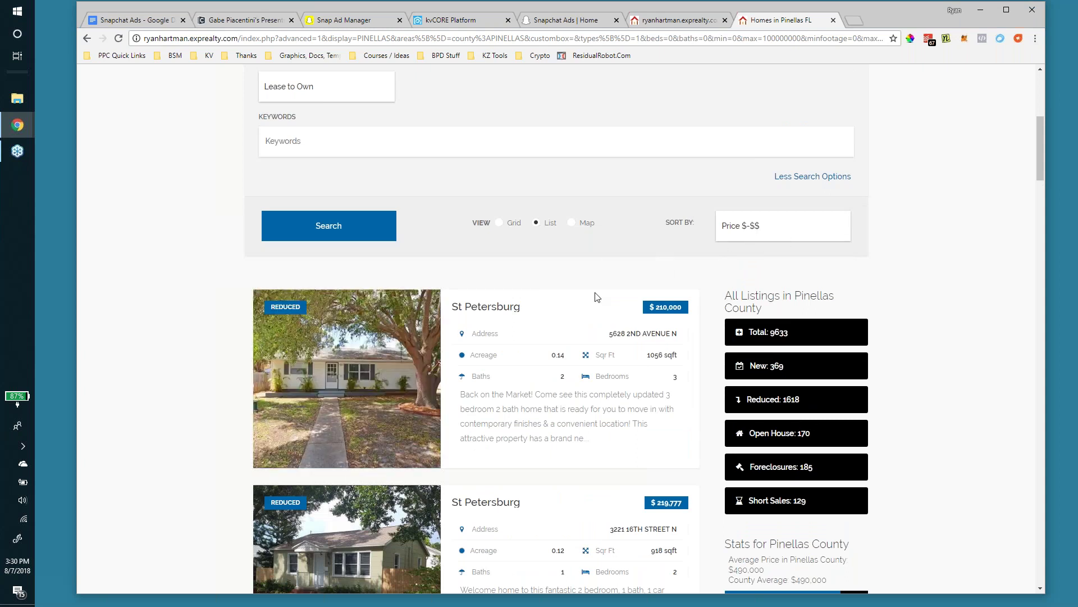
click(768, 235)
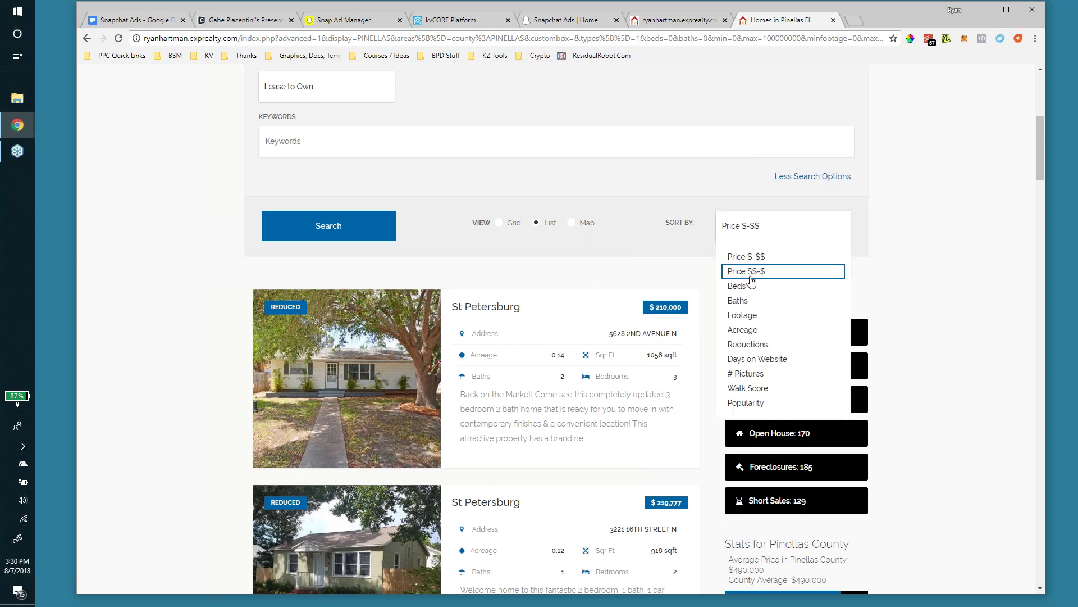
click(751, 275)
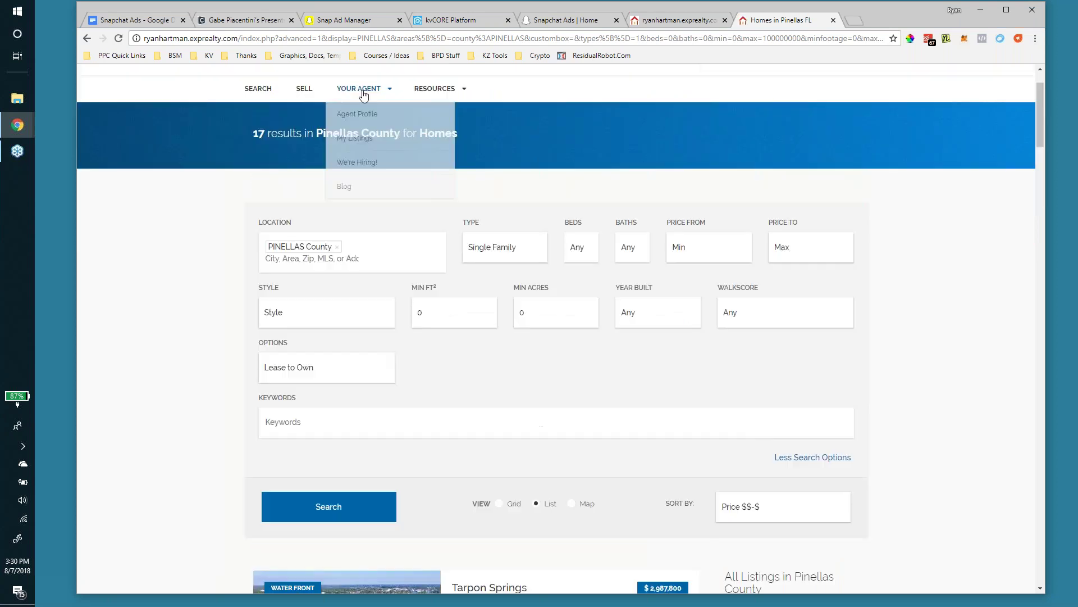
Copy the sorted results page address, then open the Tarpon Springs property details.
right_click(504, 38)
click(427, 84)
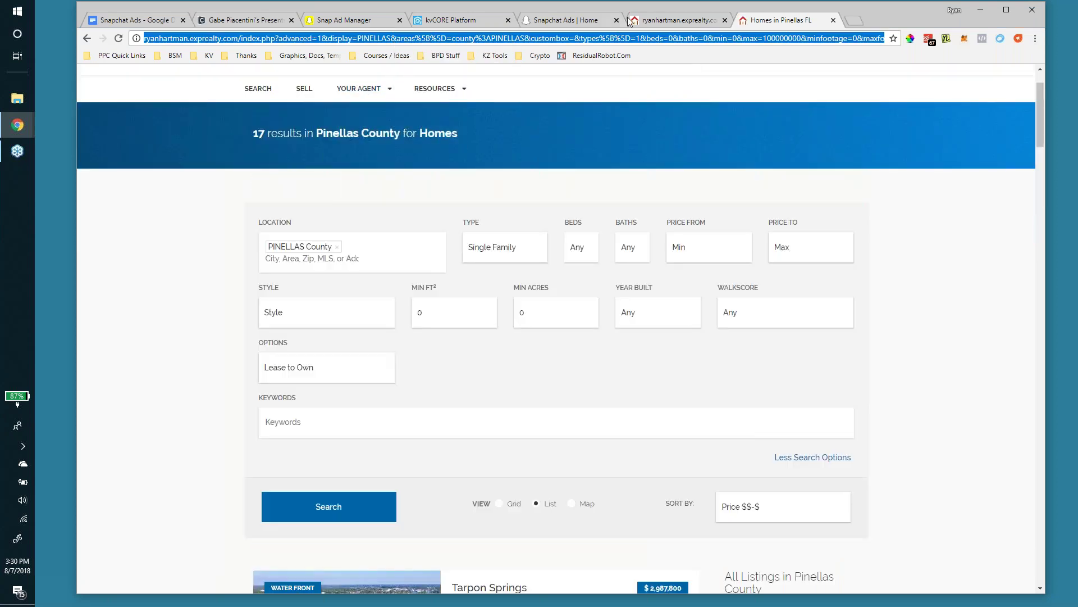
click(645, 21)
key(ctrl+Tab)
scroll(475, 233, down, 4)
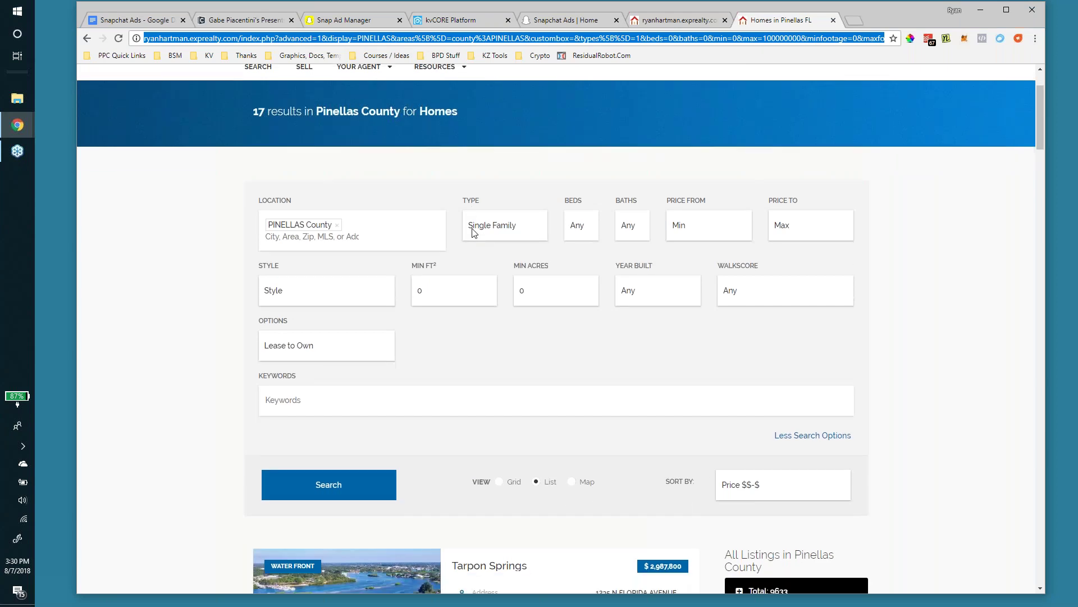
scroll(475, 233, down, 5)
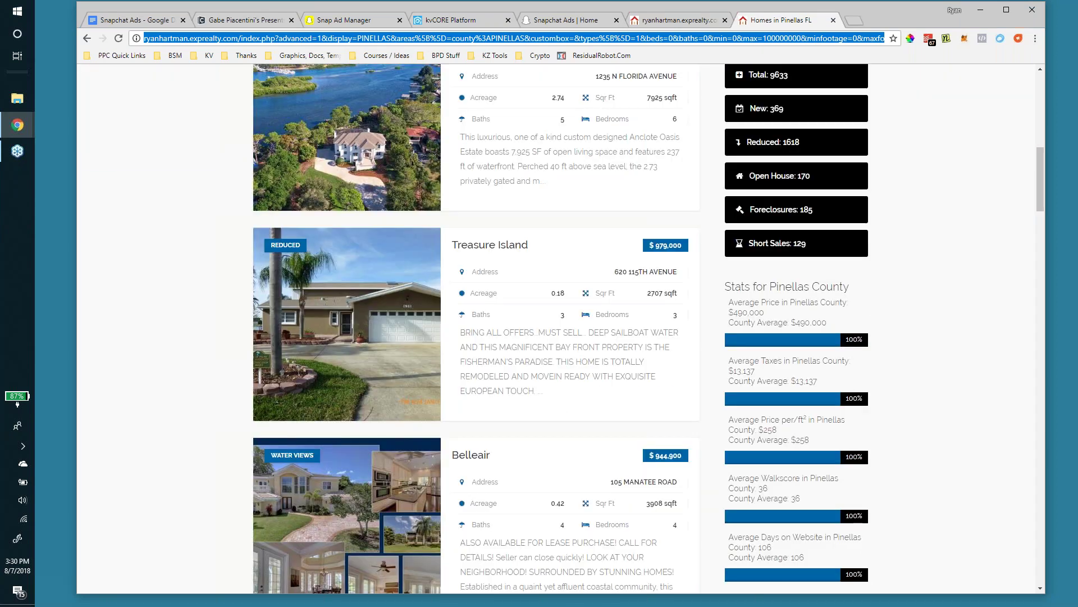
scroll(495, 182, up, 2)
key(Return)
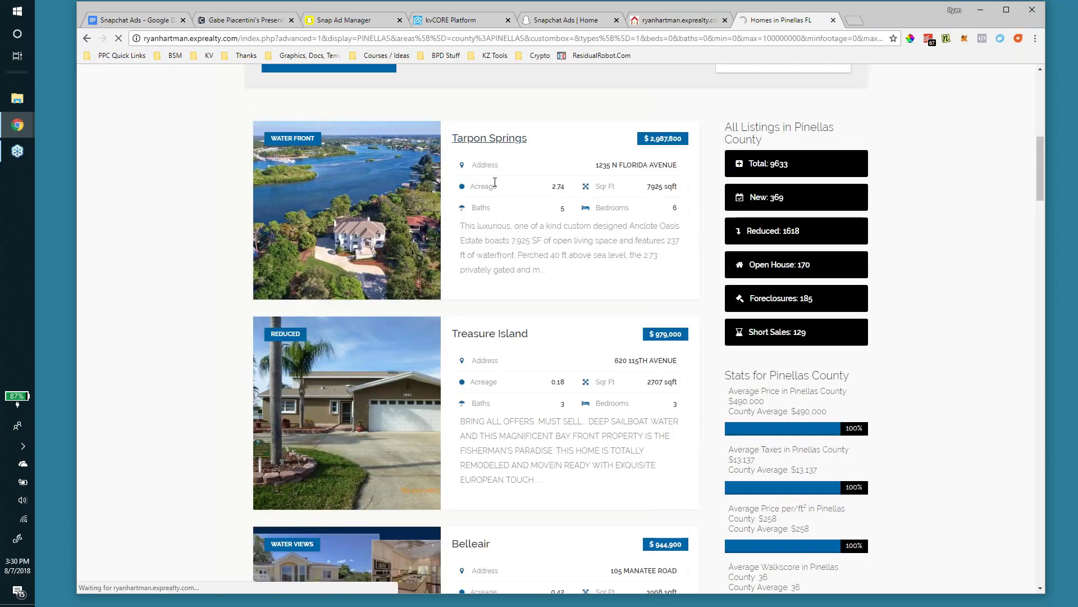
click(495, 182)
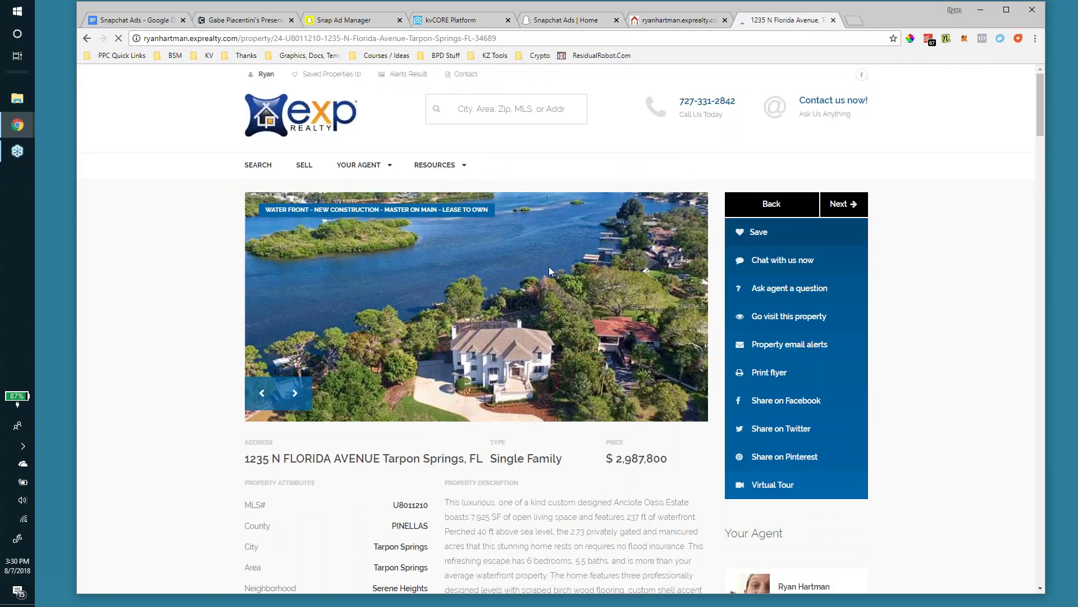
Set button text 'See The List Now', paste the results URL after login, and add hashtag snapchatr2o.
click(656, 25)
click(320, 94)
text(See L)
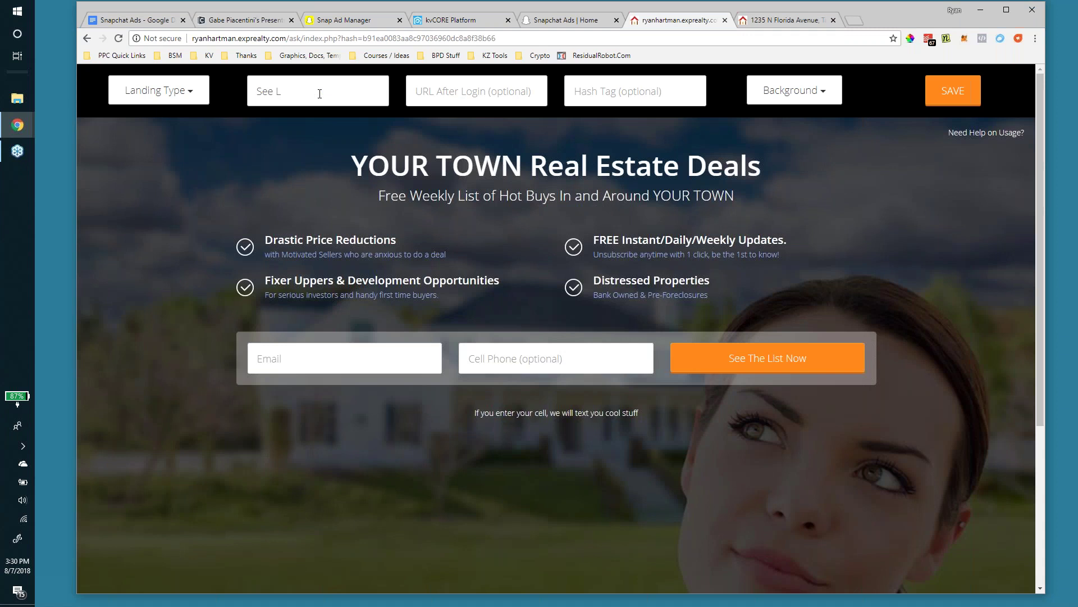
text(ist he List Now)
key(Return)
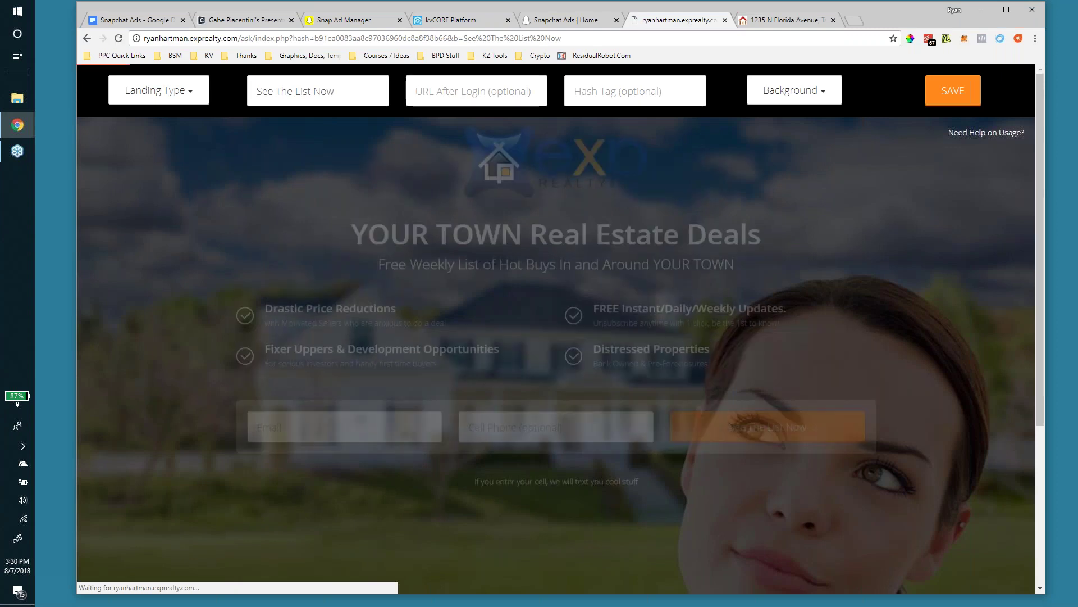
click(435, 97)
key(ctrl+v)
click(596, 93)
text(snapchatr)
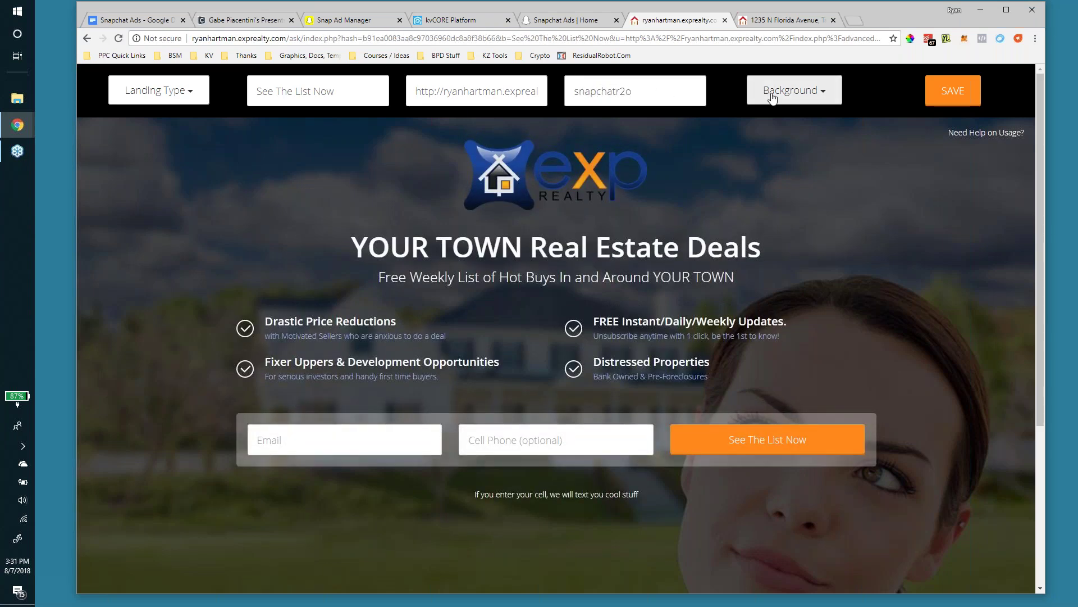
Delete the Fixer Uppers, FREE Updates and Distressed Properties feature blurbs.
click(795, 90)
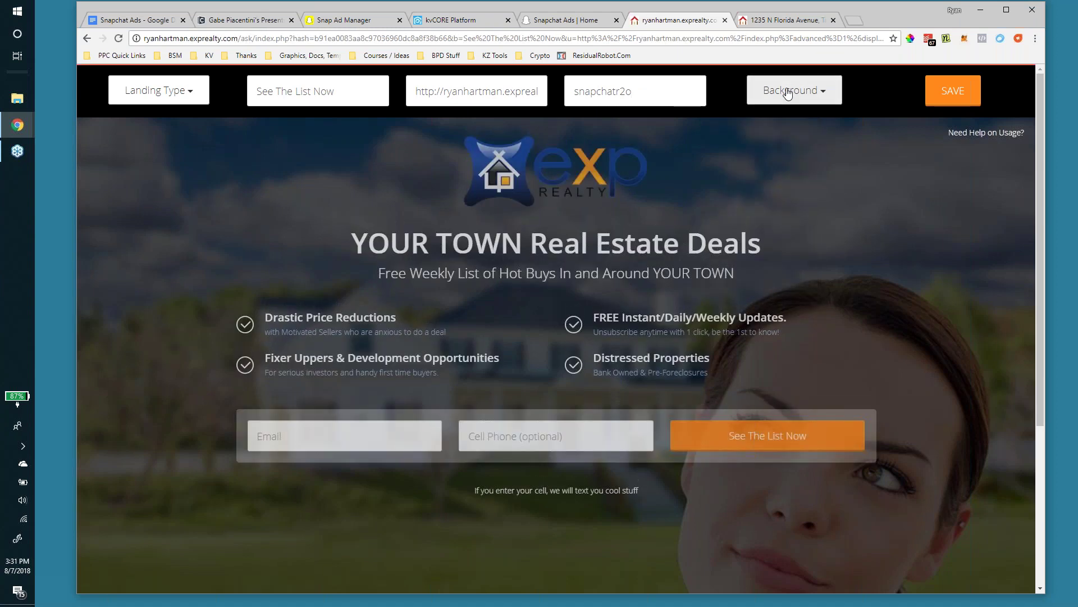
click(312, 237)
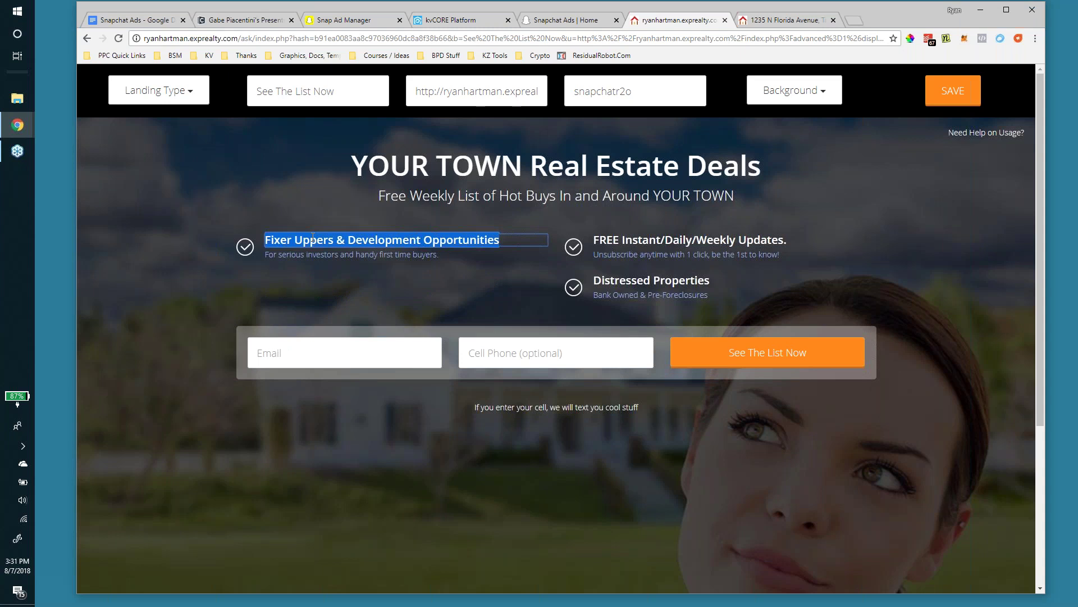
key(BackSpace)
click(622, 250)
key(BackSpace)
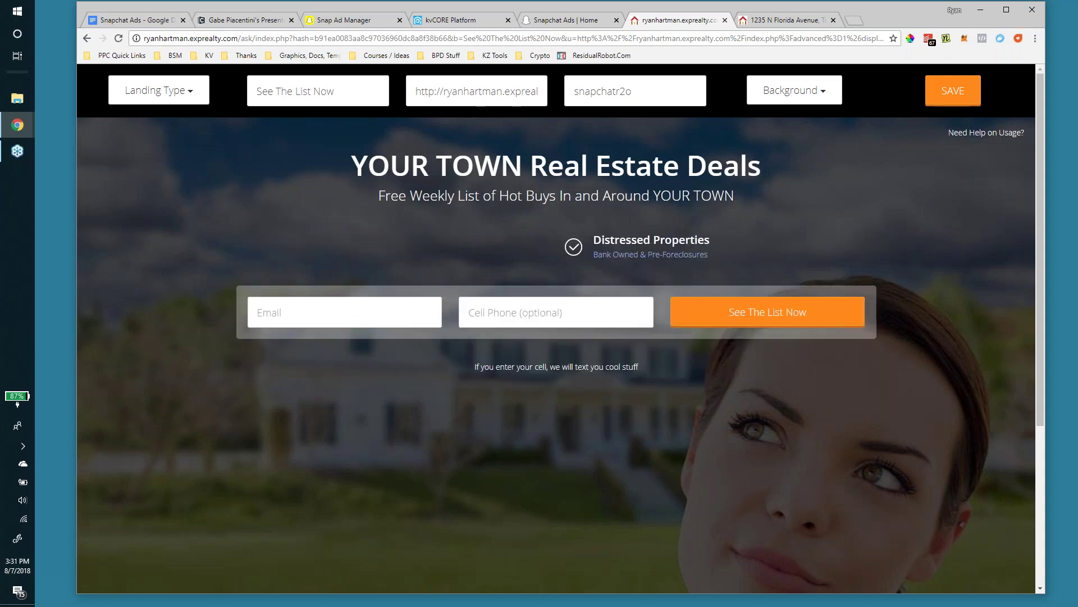
click(622, 236)
key(BackSpace)
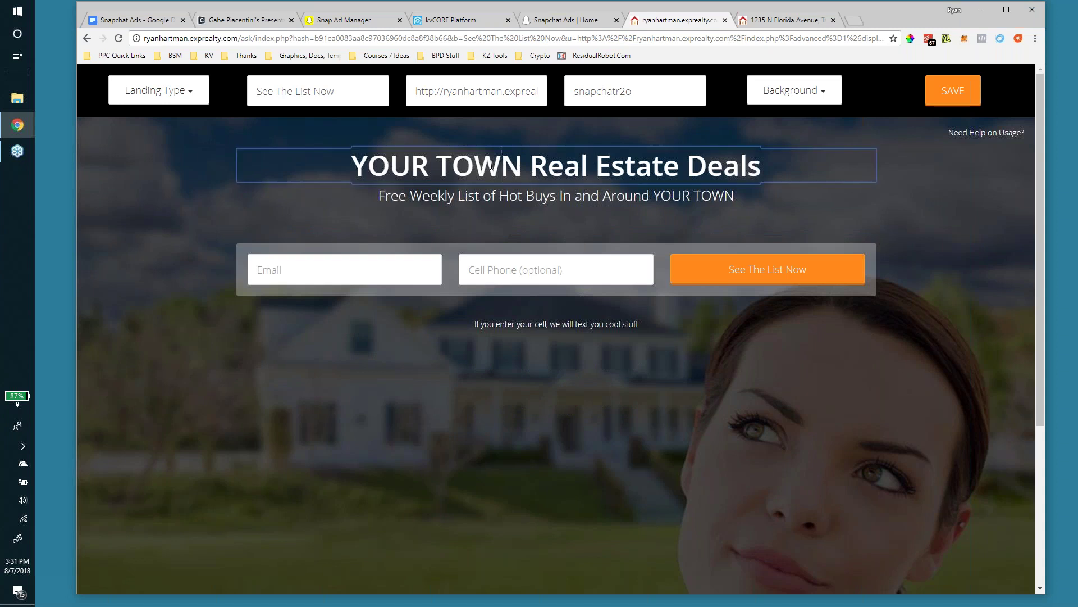
Replace the YOUR TOWN headline with 'Pinellas County Rent To Own Homes'.
drag(362, 163, 665, 174)
drag(686, 175, 759, 174)
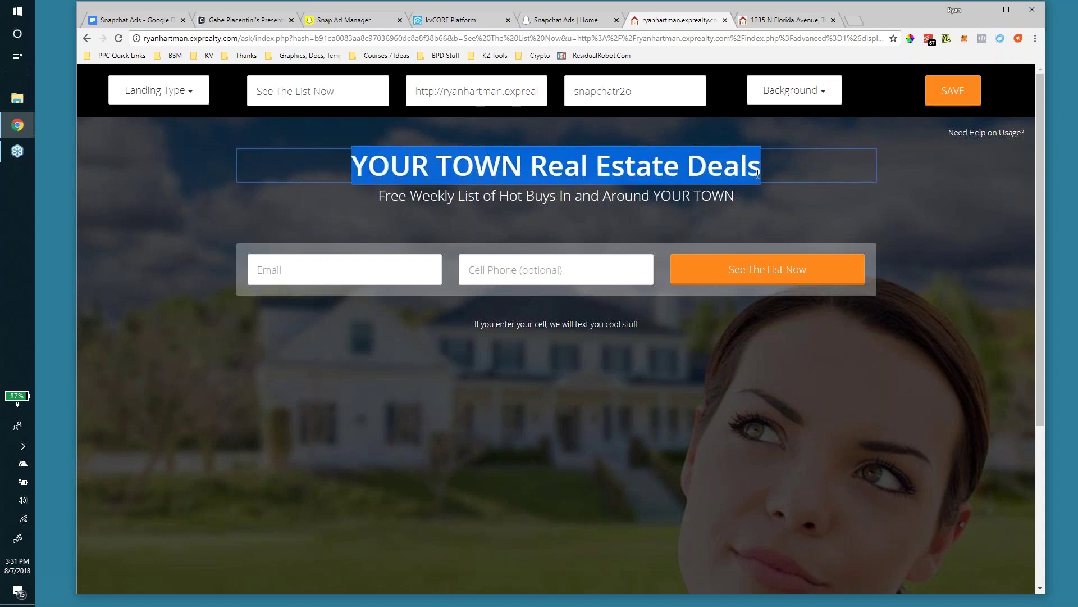
text(Pinel)
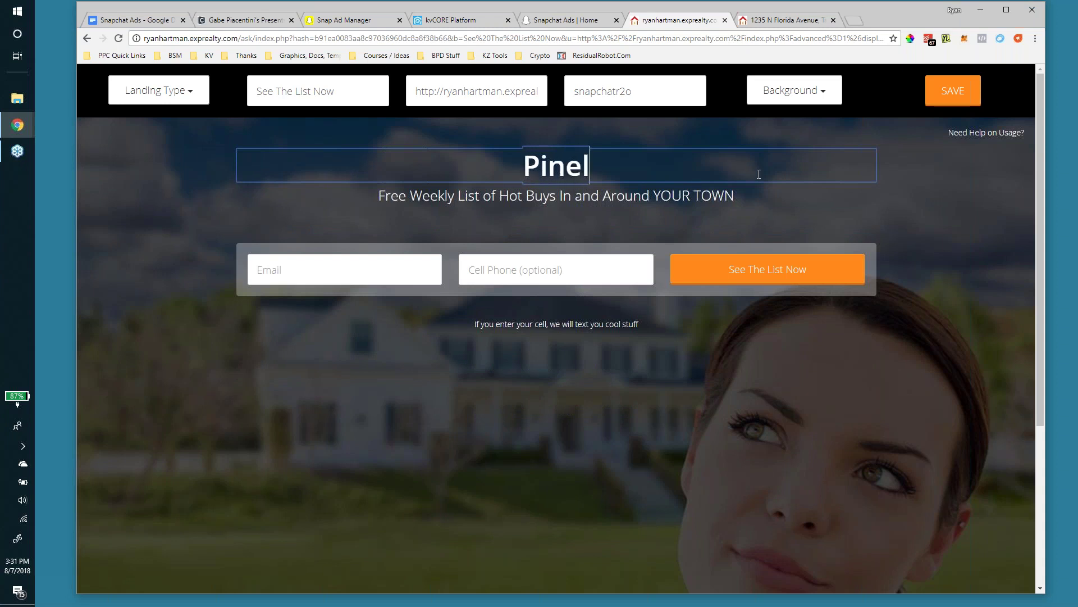
text(las County Rent To ow)
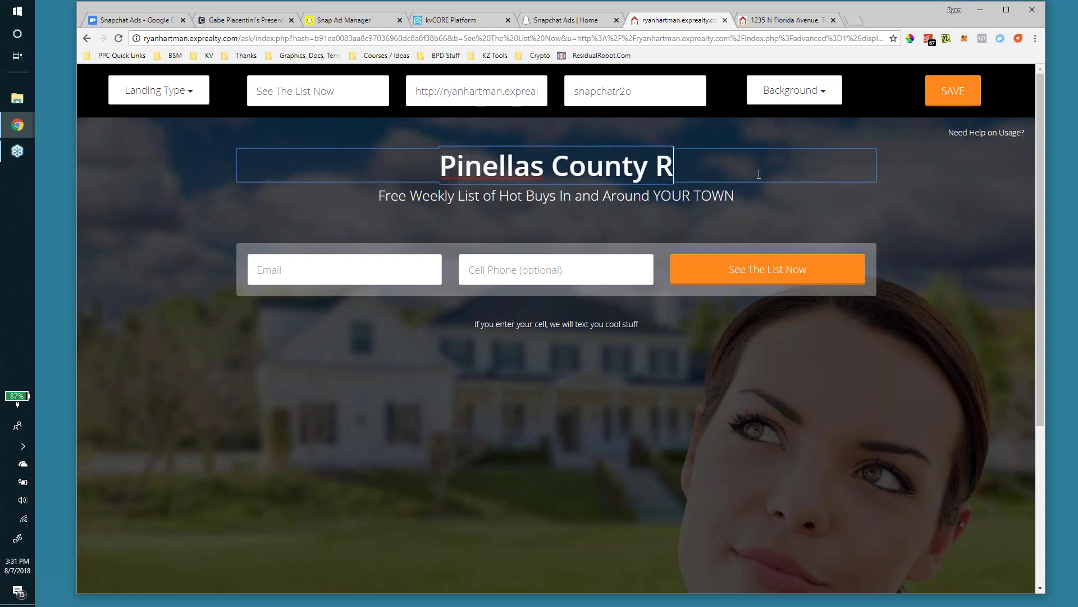
key(BackSpace)
key(BackSpace)
text(Own Homes)
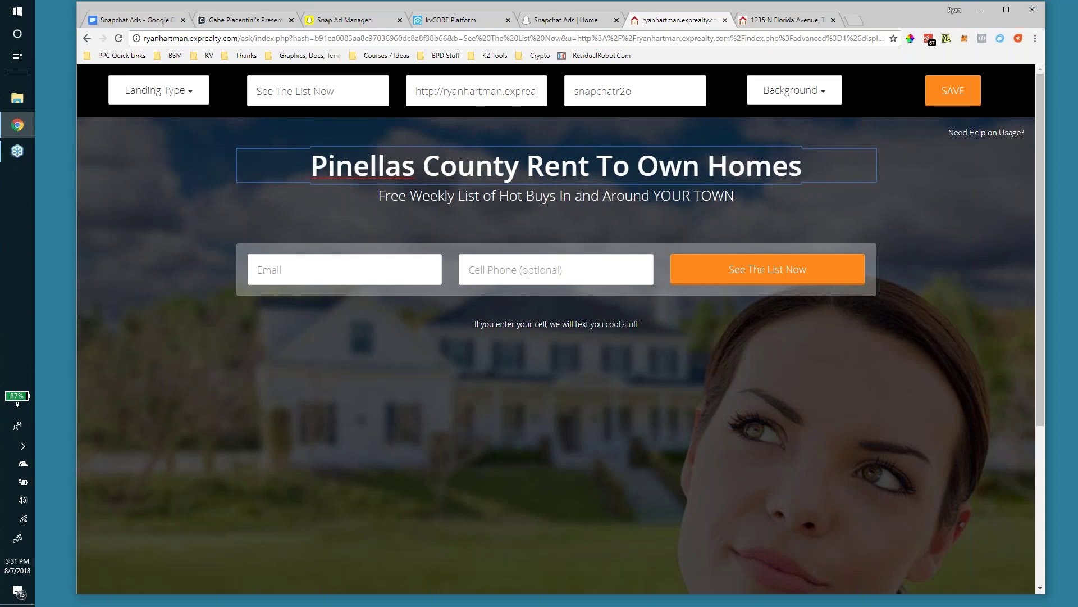
Change the subheadline to 'Priced from $220k to 3 Million +'.
drag(379, 195, 481, 197)
drag(552, 211, 708, 210)
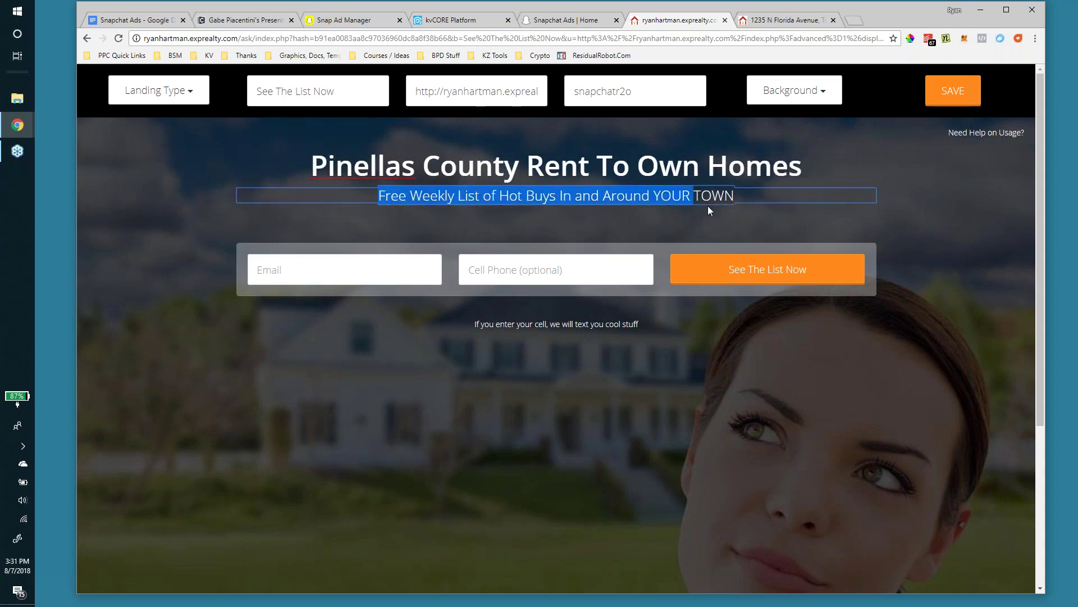
text(Priced )
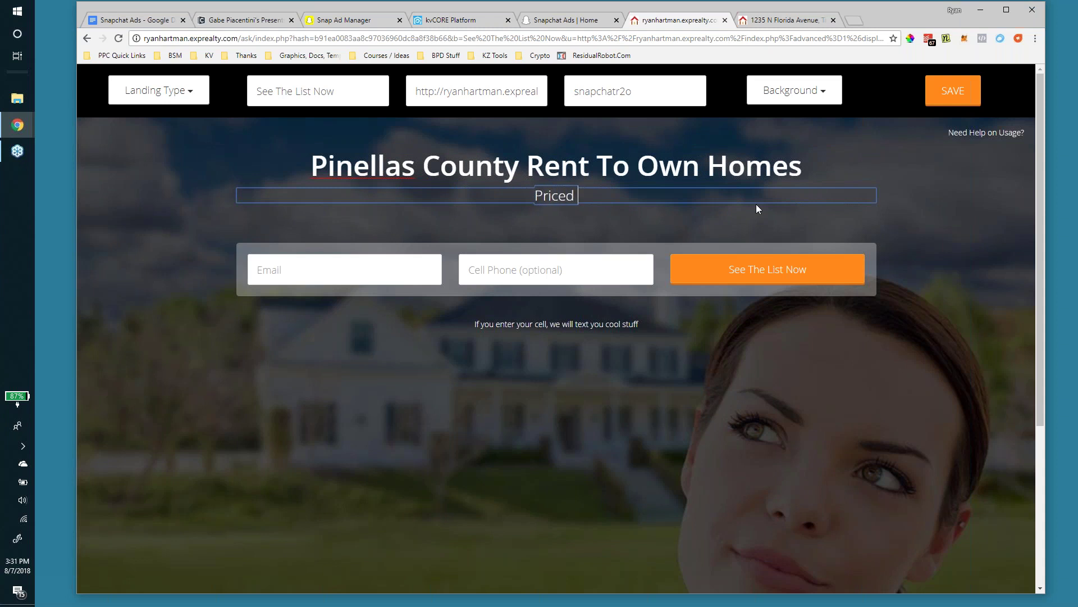
text(from 220k)
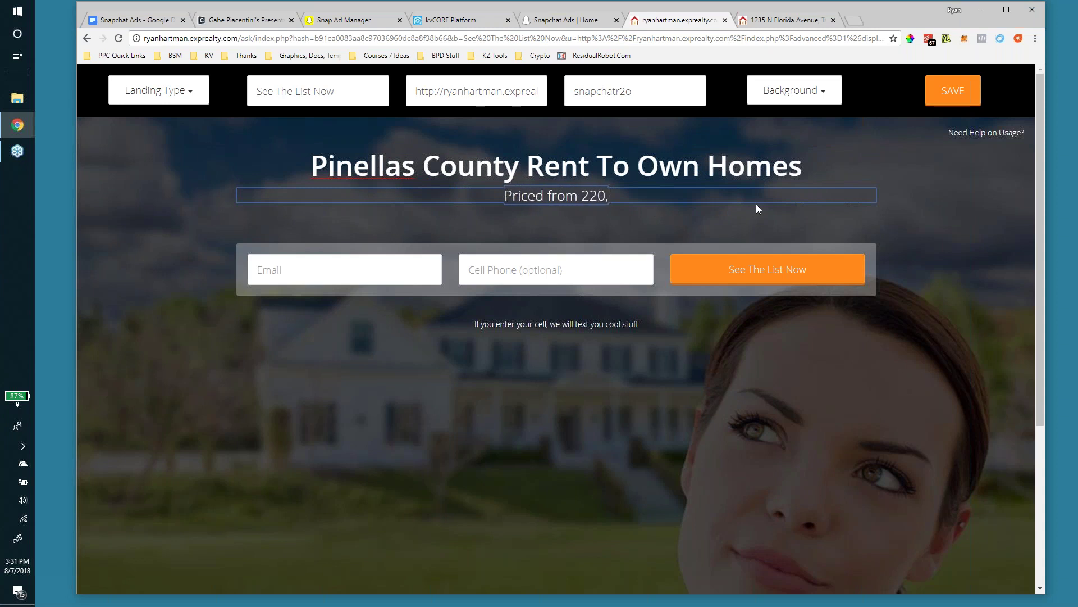
key(BackSpace)
key(BackSpace)
key(BackSpace)
key(BackSpace)
text($220k)
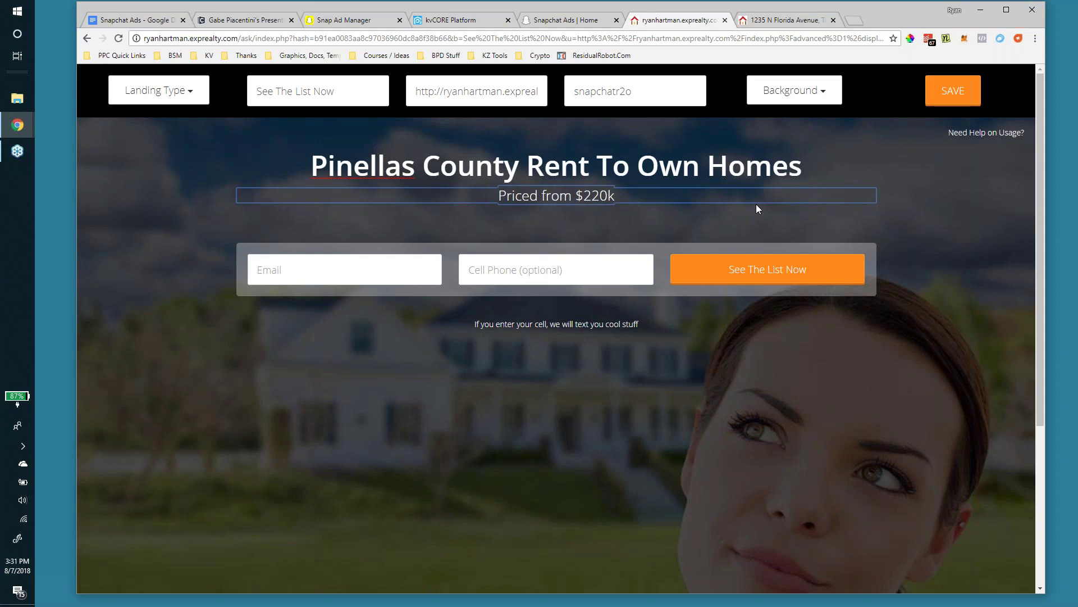
text( to 3 Mi)
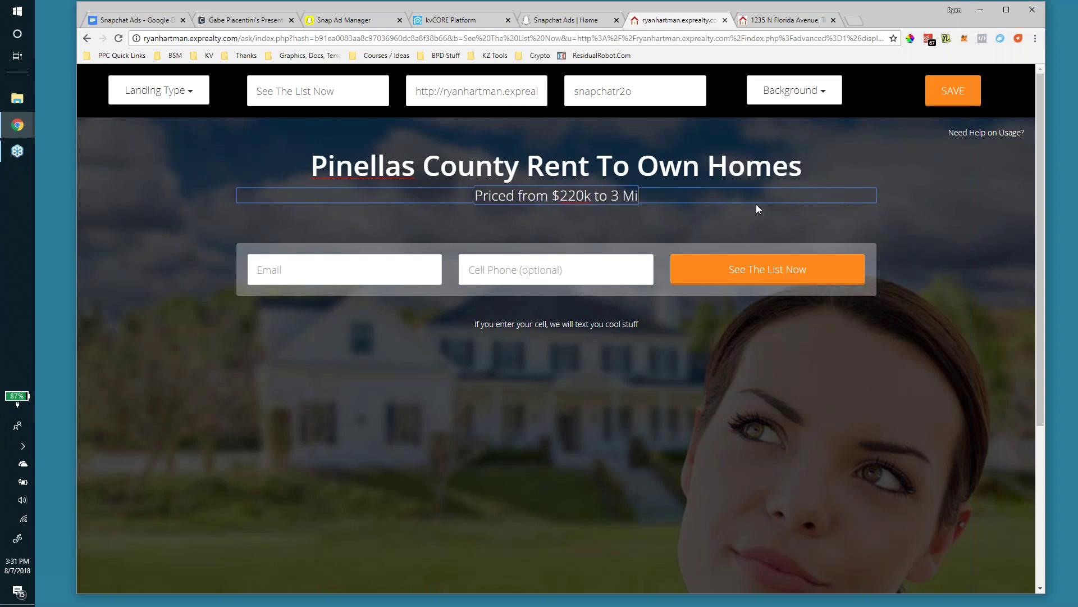
text(llion +)
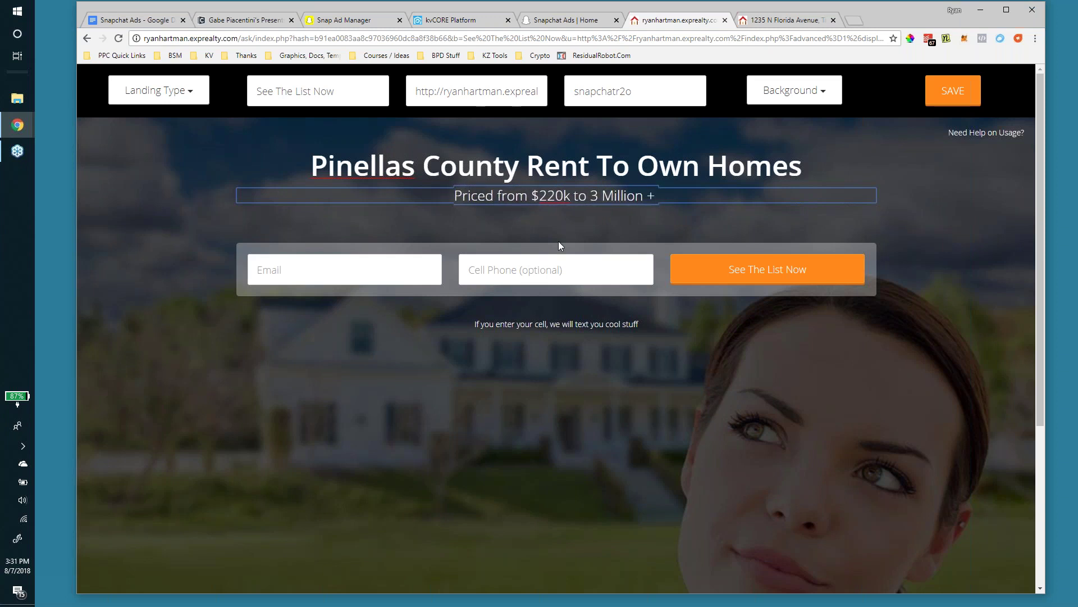
click(502, 322)
Reword the disclaimer to promise a call about the Rent To Own Process within 1 Business Hour.
drag(474, 324, 651, 334)
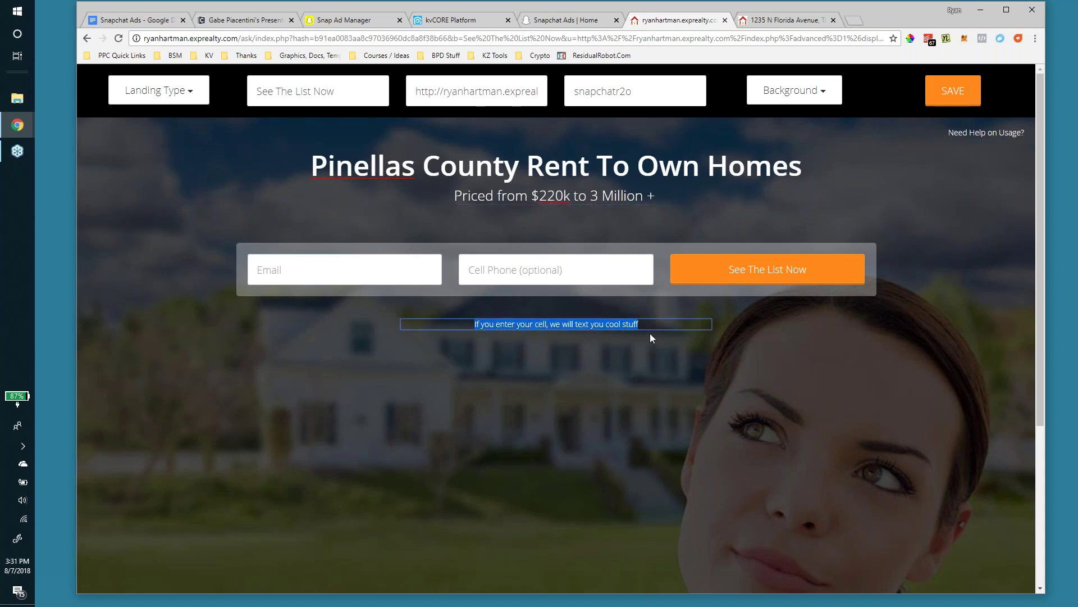
text(If you en)
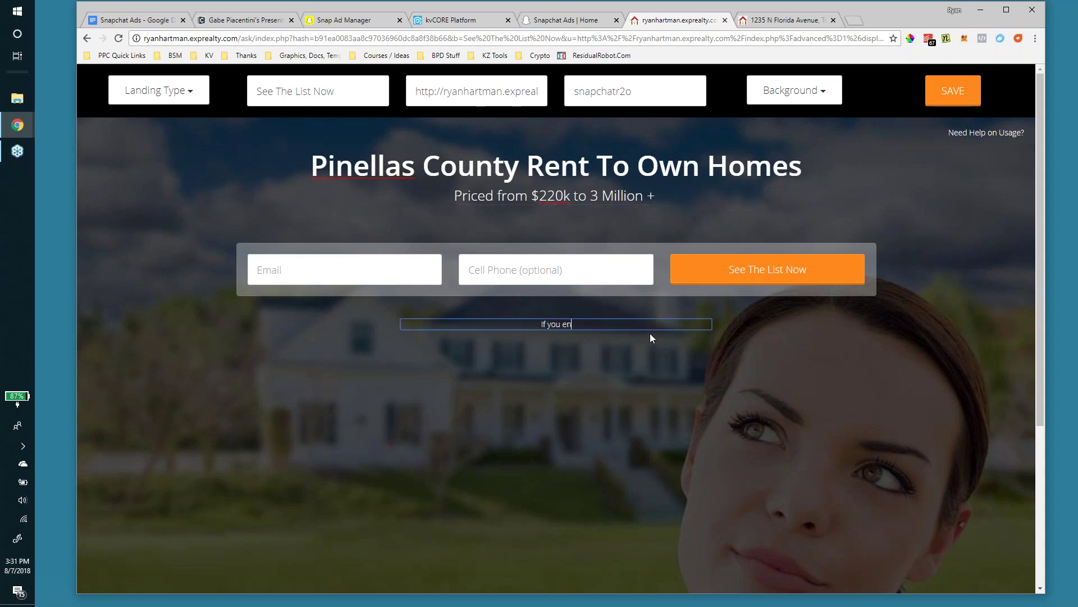
text(ter your cell number, we'll call yo)
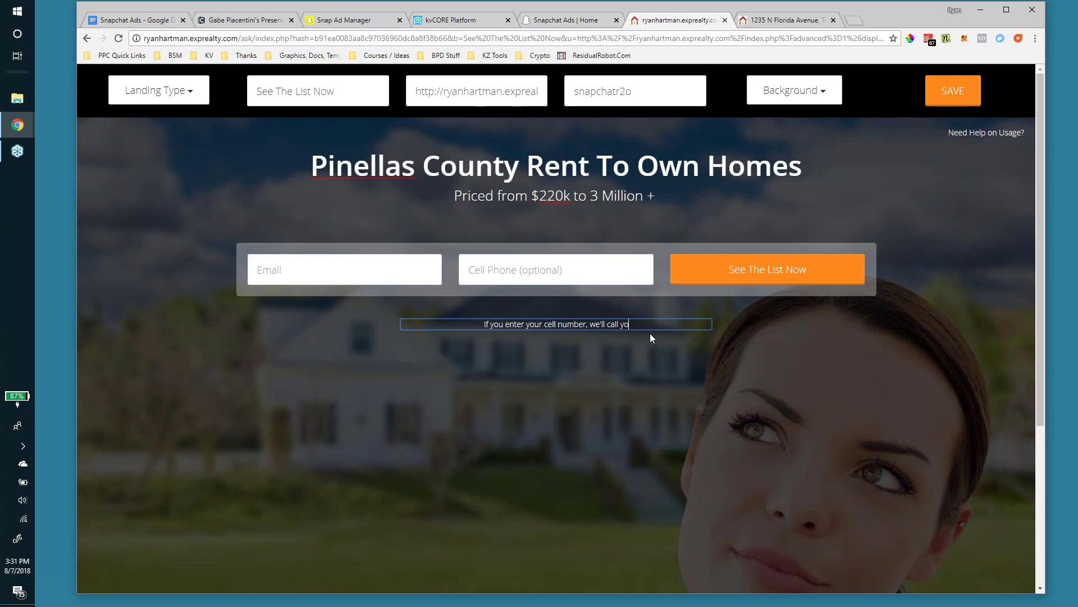
text(u to discuss the "R)
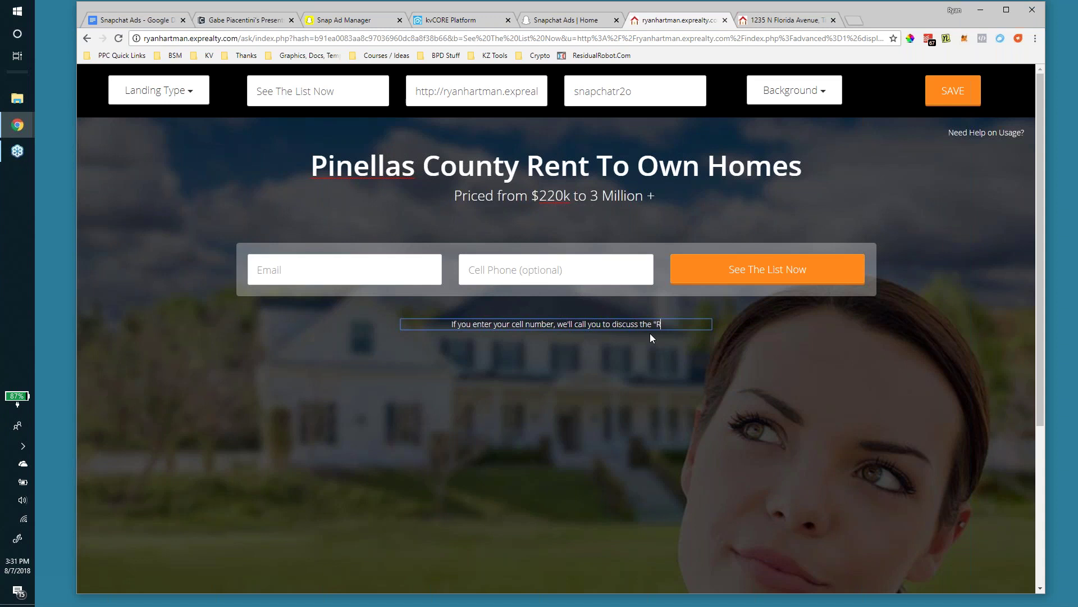
text(ent To Own)
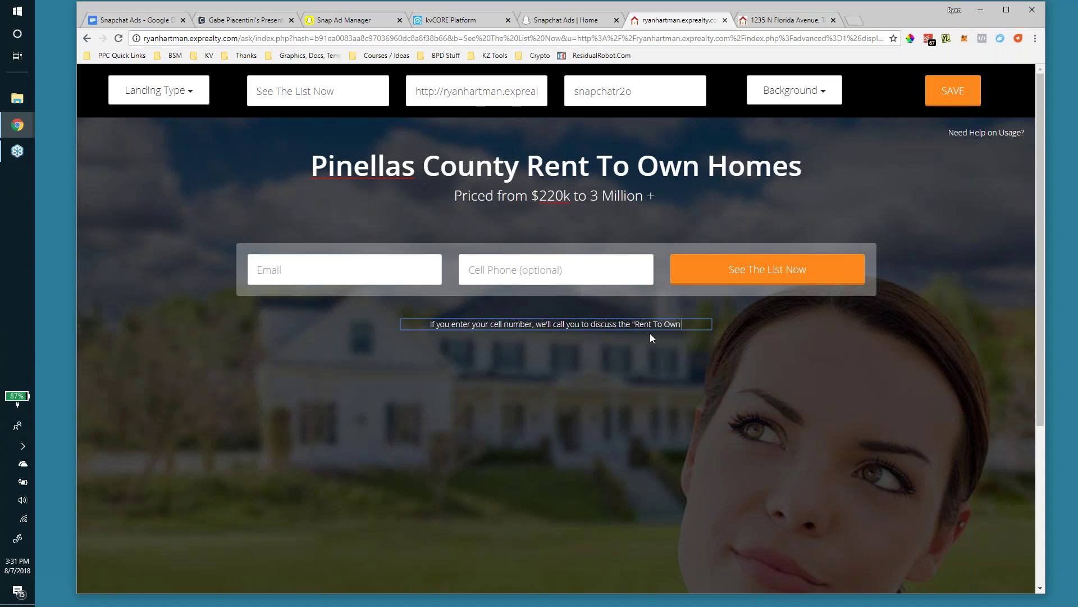
text(: Proc)
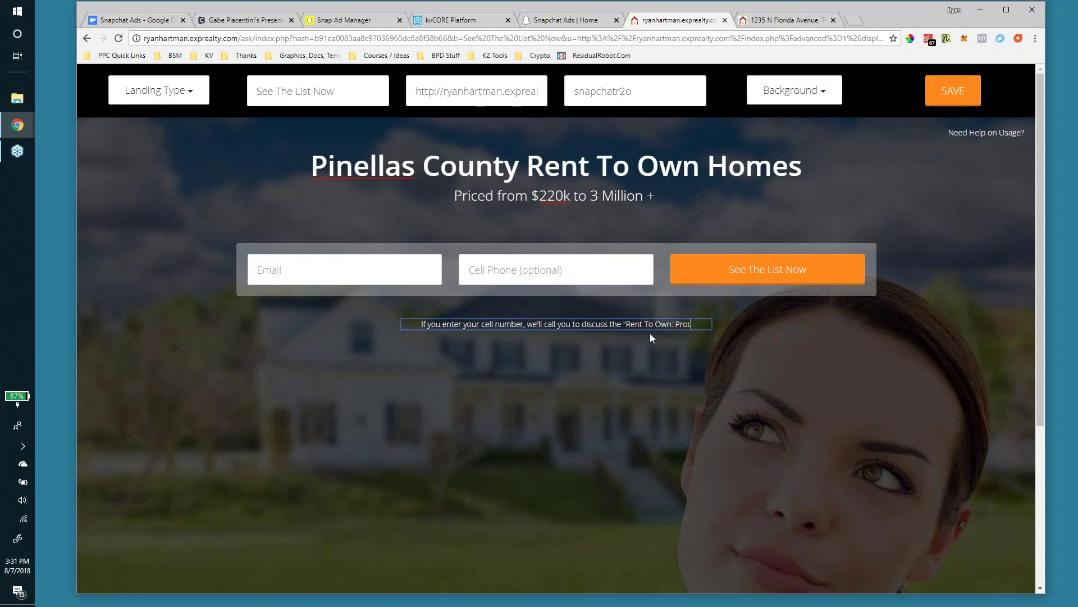
key(BackSpace)
key(BackSpace)
text("Pr)
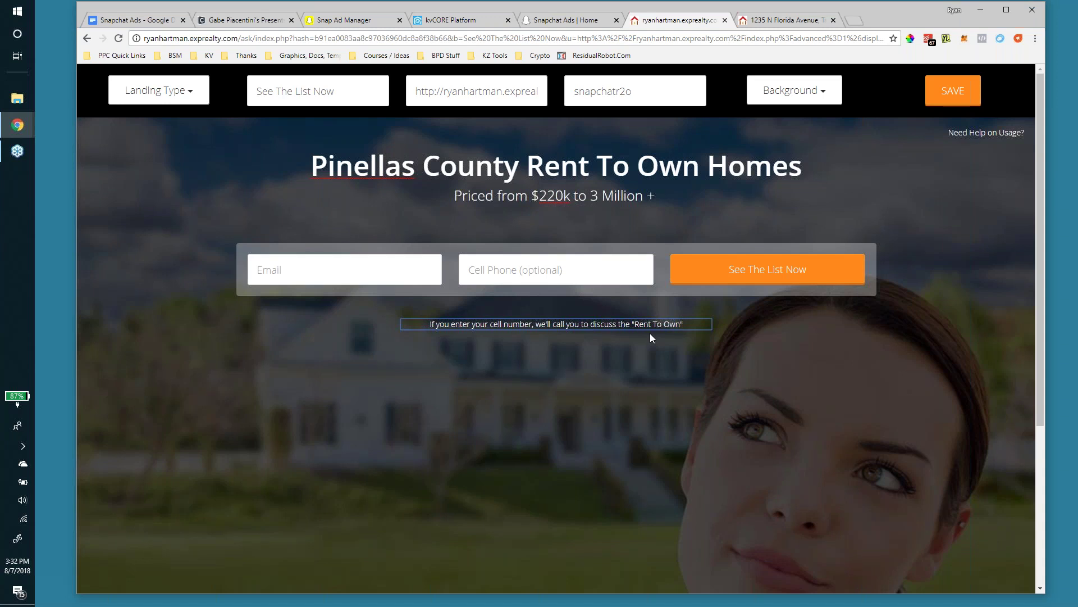
key(BackSpace)
key(BackSpace)
text(Pr)
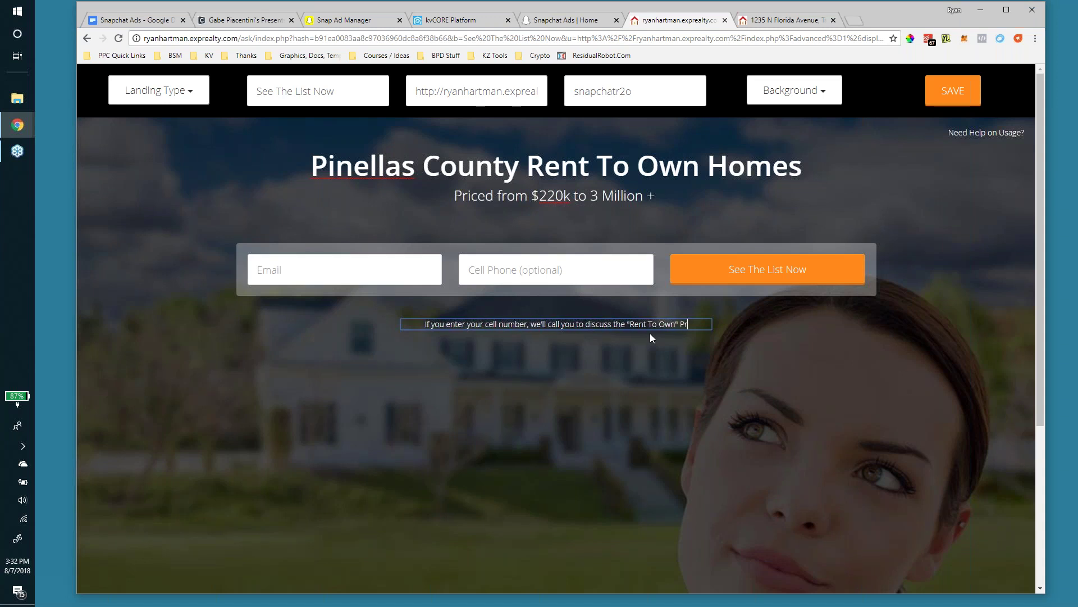
text(ocess within 1 Bus)
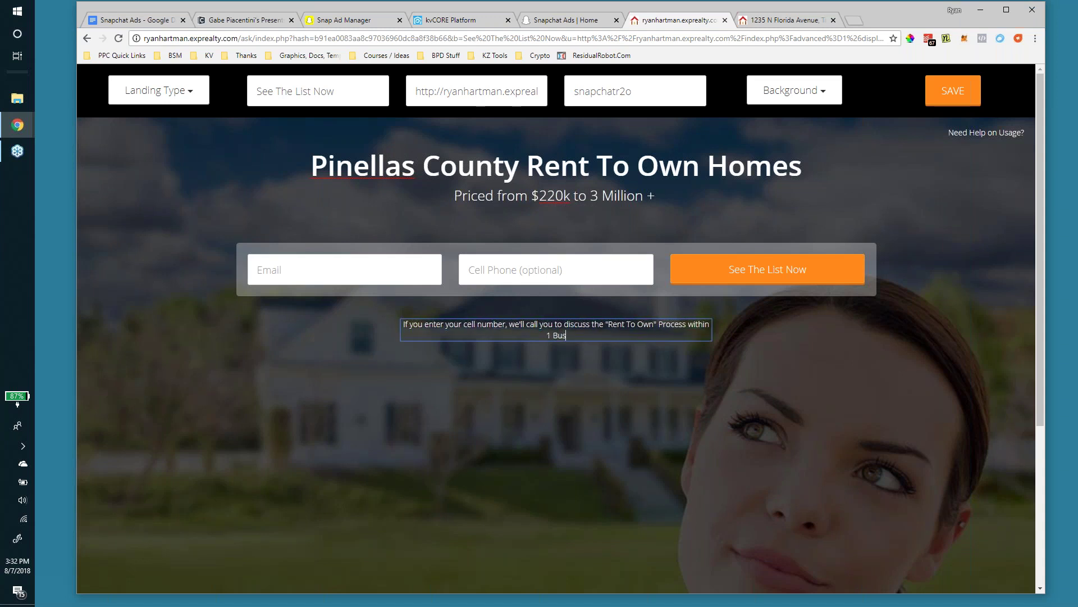
text(iness Hour...)
Save the landing page and paste its address into the Snap ad's Webview URL.
click(951, 95)
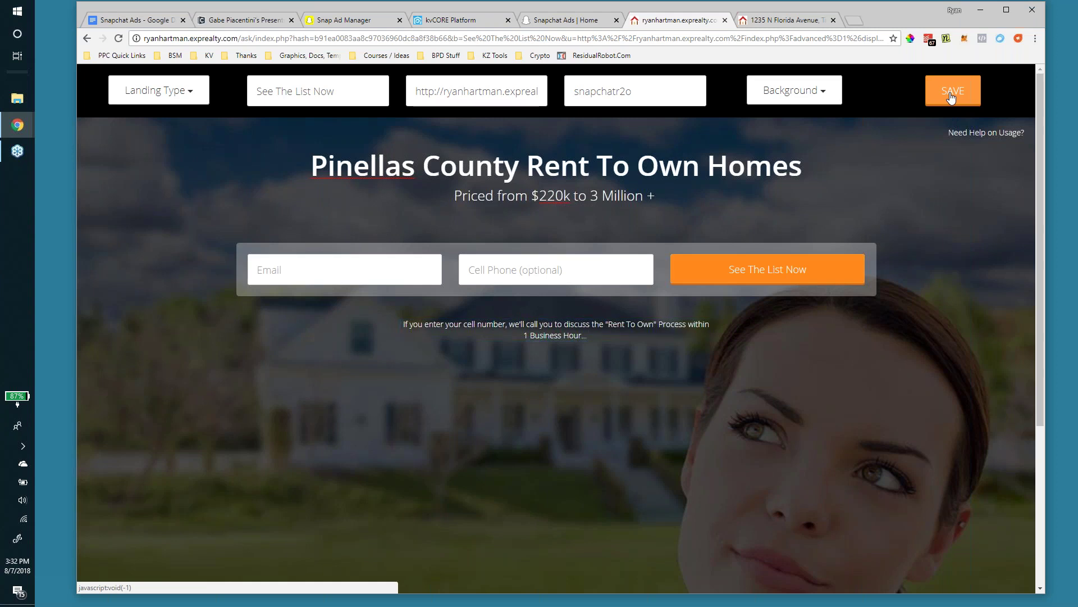
key(Return)
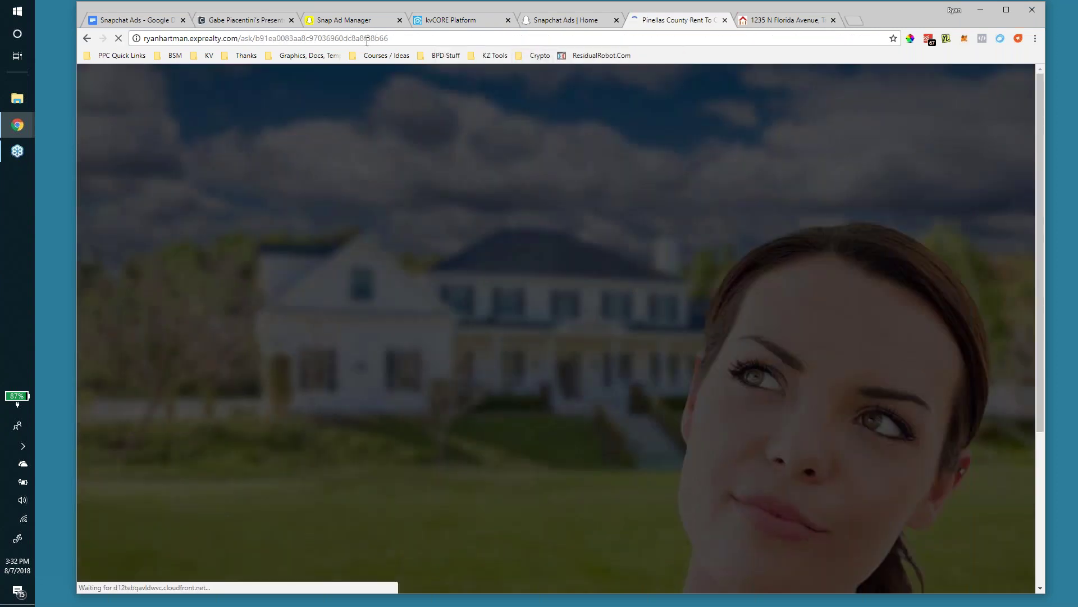
click(367, 38)
key(ctrl+c)
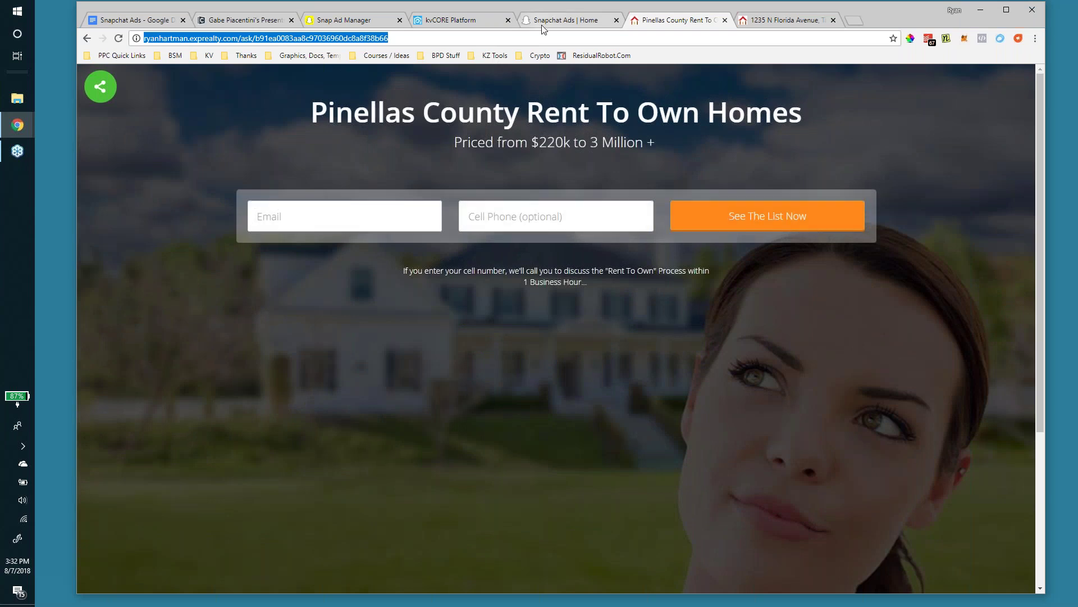
click(541, 25)
click(353, 21)
click(241, 368)
key(ctrl+v)
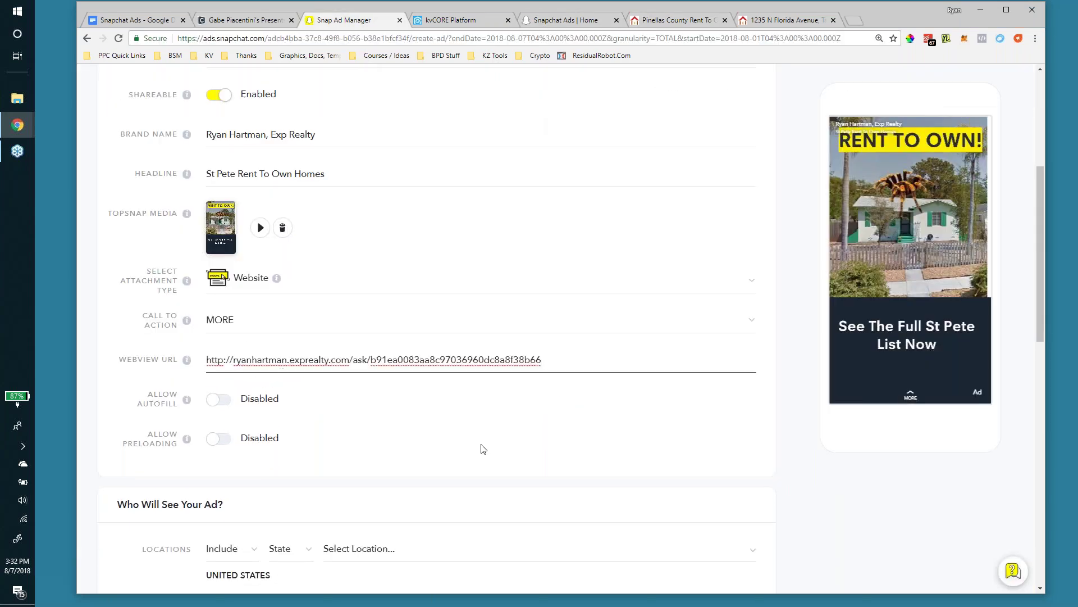
Enable Allow Autofill and Allow Preloading for the ad's website attachment.
scroll(436, 442, down, 2)
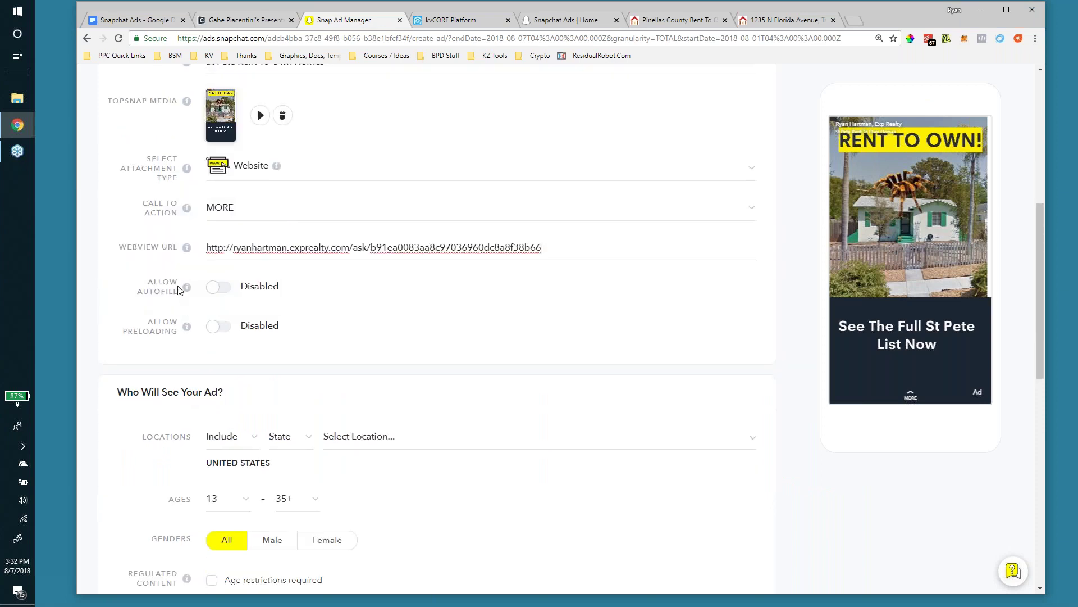
click(220, 288)
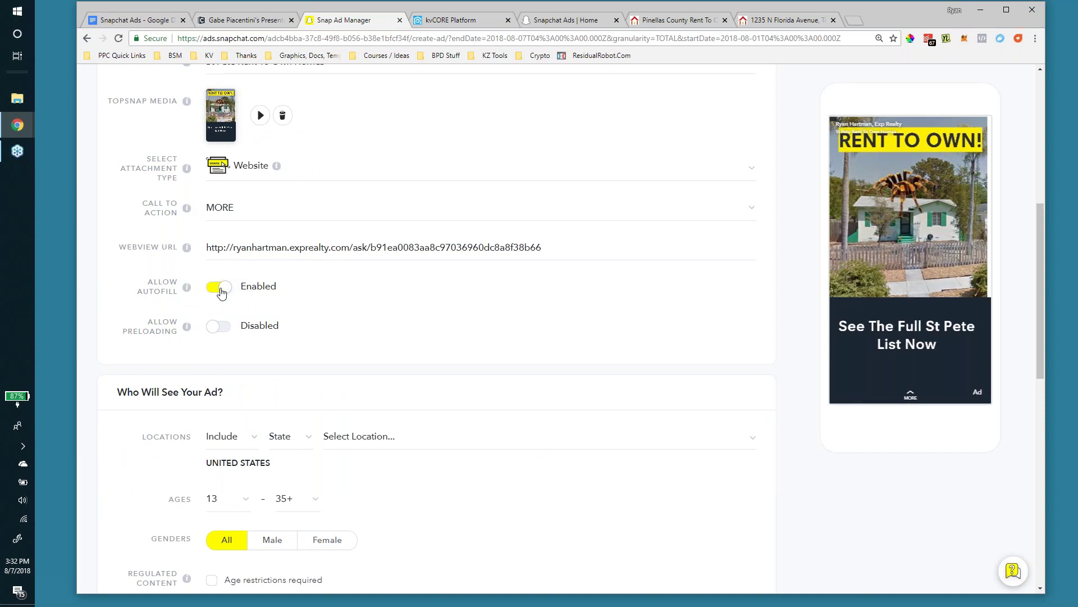
click(217, 329)
scroll(325, 319, down, 1)
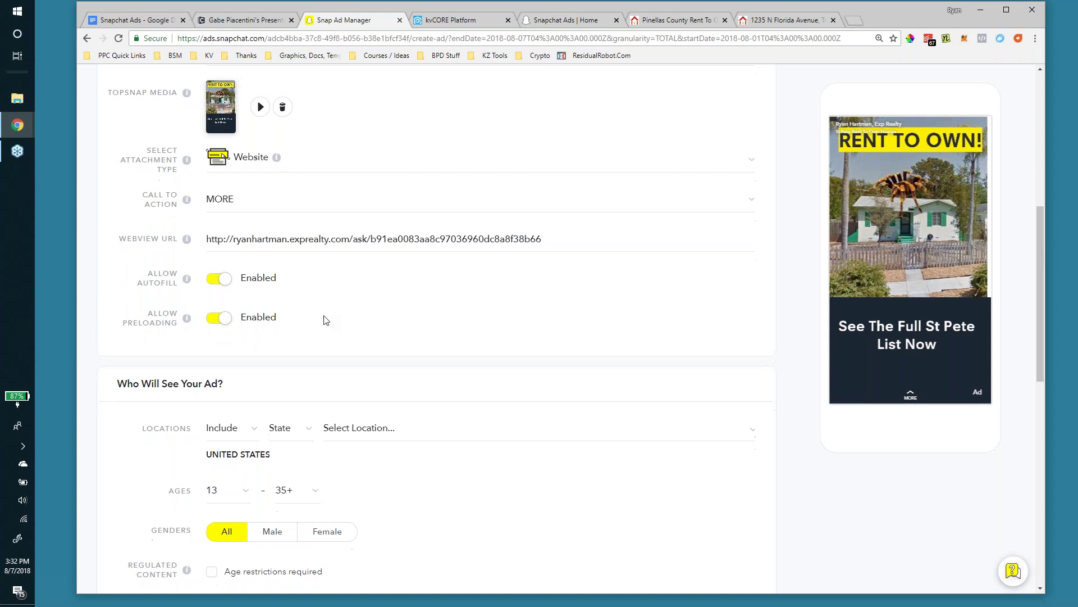
scroll(324, 319, down, 4)
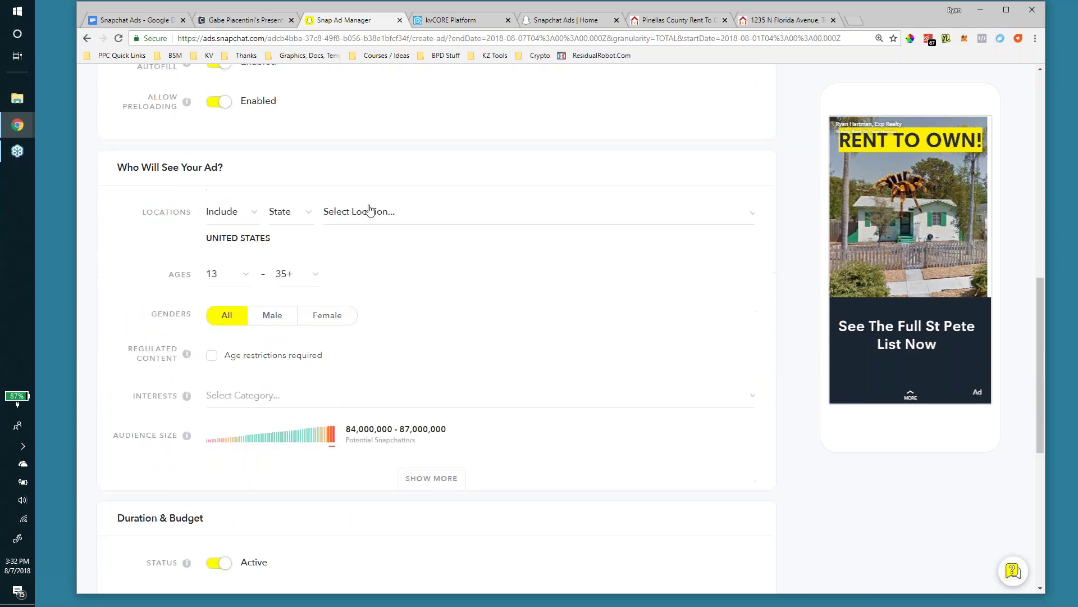
click(349, 214)
click(299, 218)
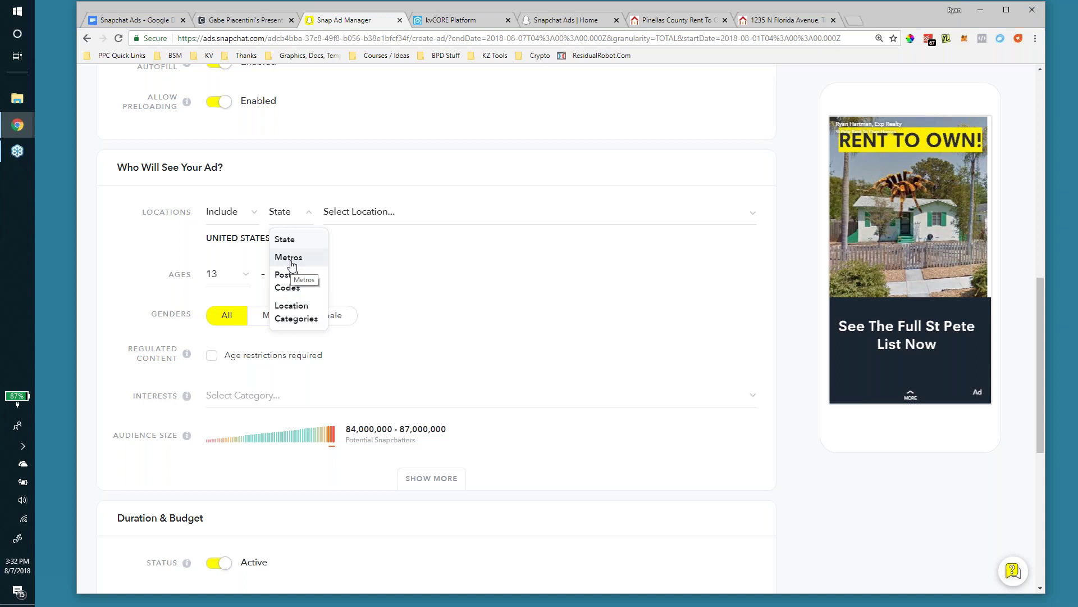
Add the Tampa St Petersburg Sarasota, FL metro to the ad's location targeting.
click(288, 257)
click(375, 216)
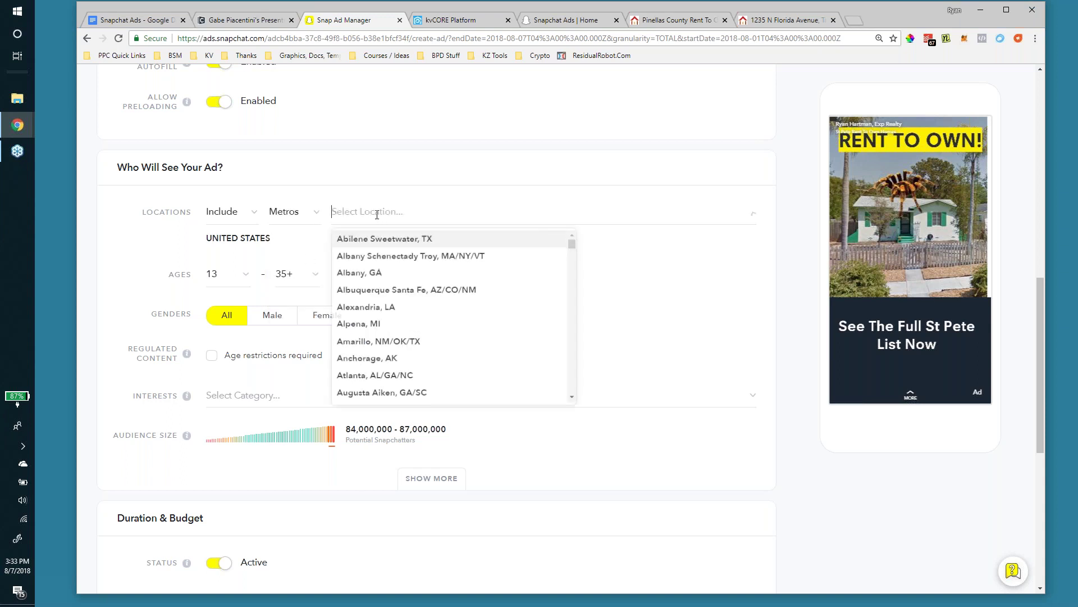
text(Saint Peters)
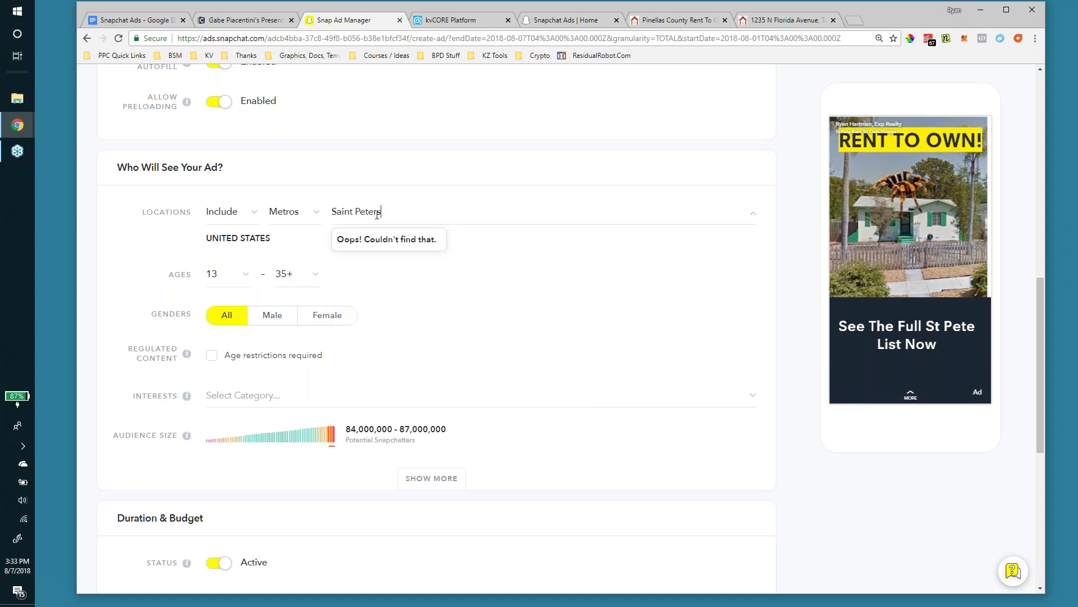
key(BackSpace)
key(BackSpace)
key(BackSpace)
key(BackSpace)
key(BackSpace)
key(BackSpace)
key(BackSpace)
key(BackSpace)
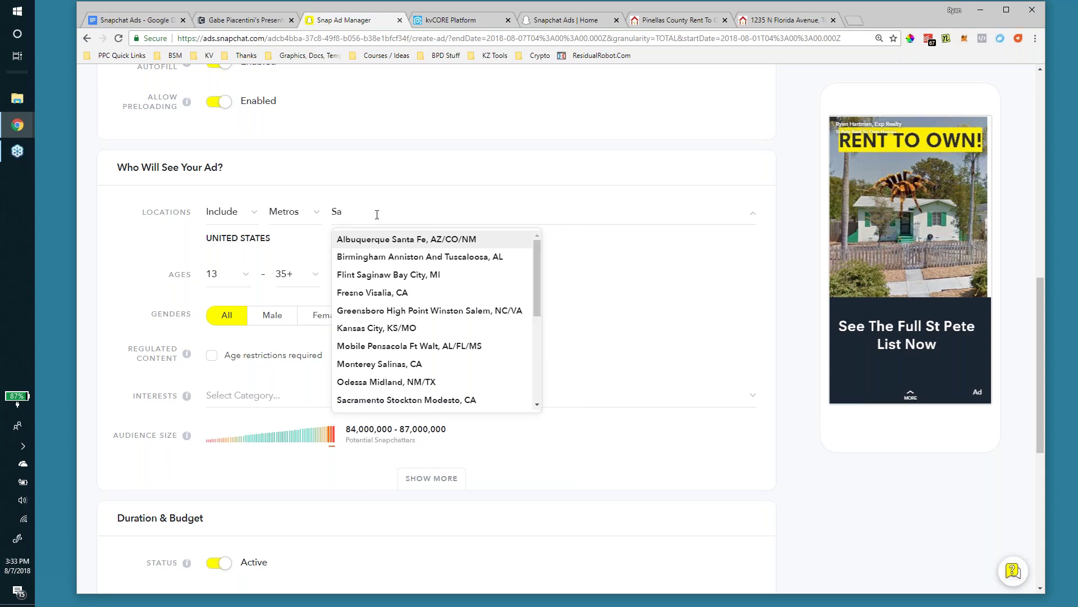
key(BackSpace)
text(t Pete)
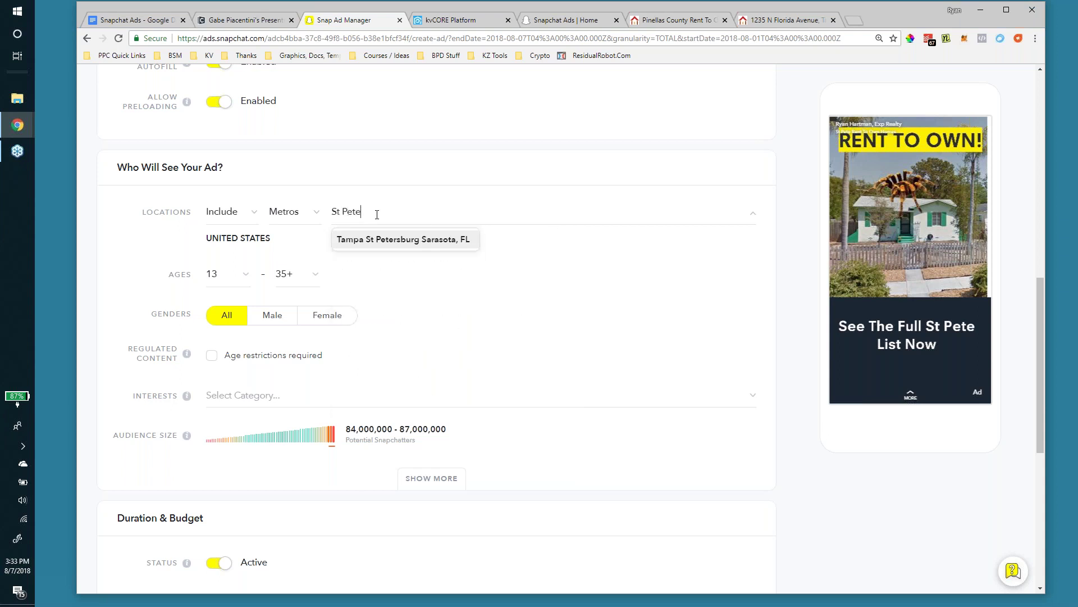
click(378, 238)
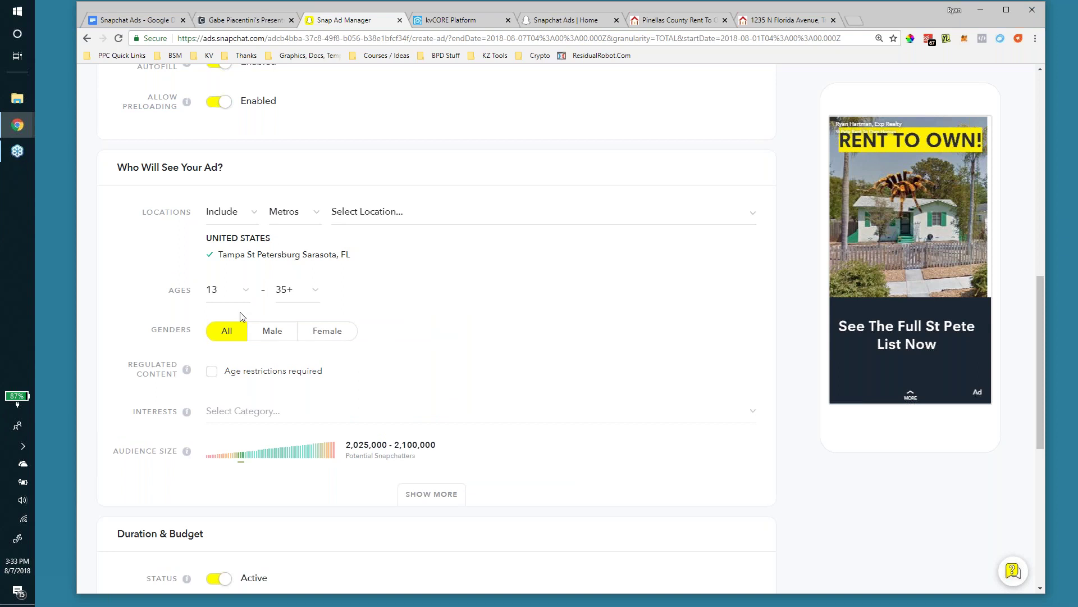
Add Real Estate Services as a location category, targeting people within 2 mi.
scroll(281, 247, down, 1)
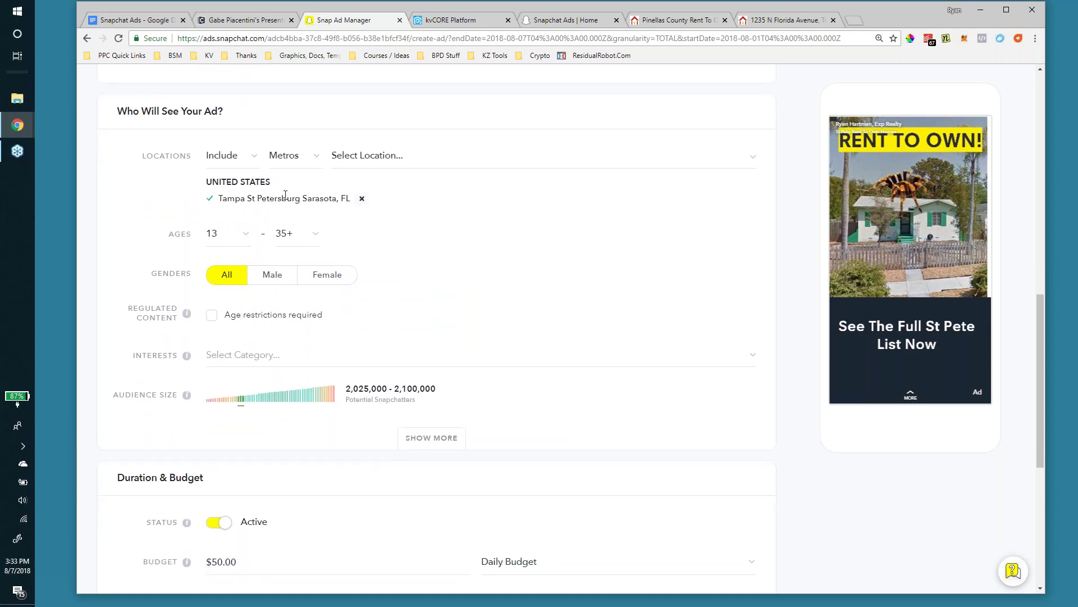
click(362, 159)
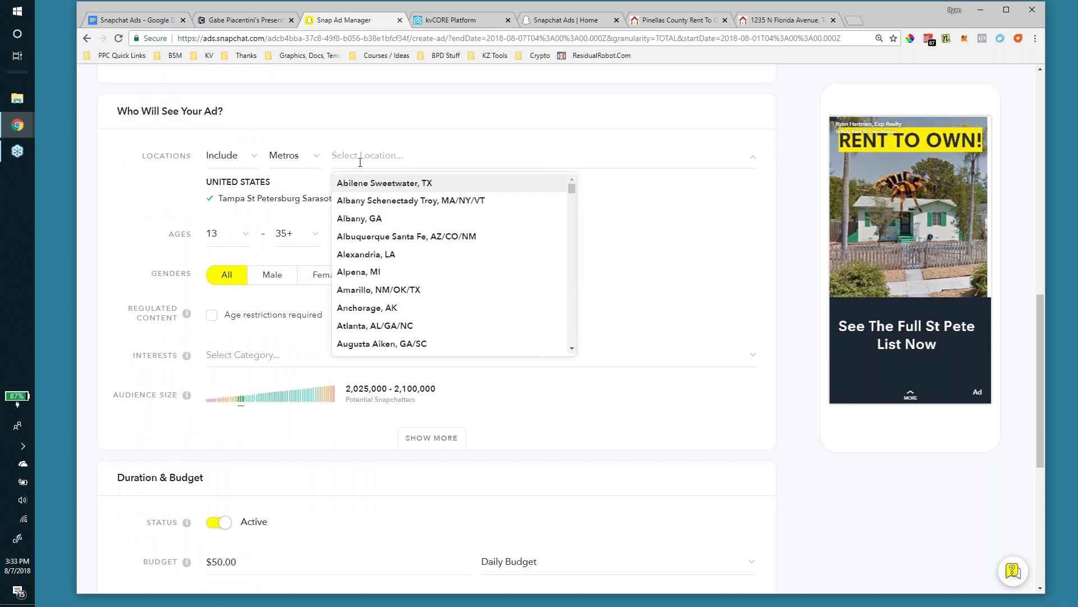
click(288, 161)
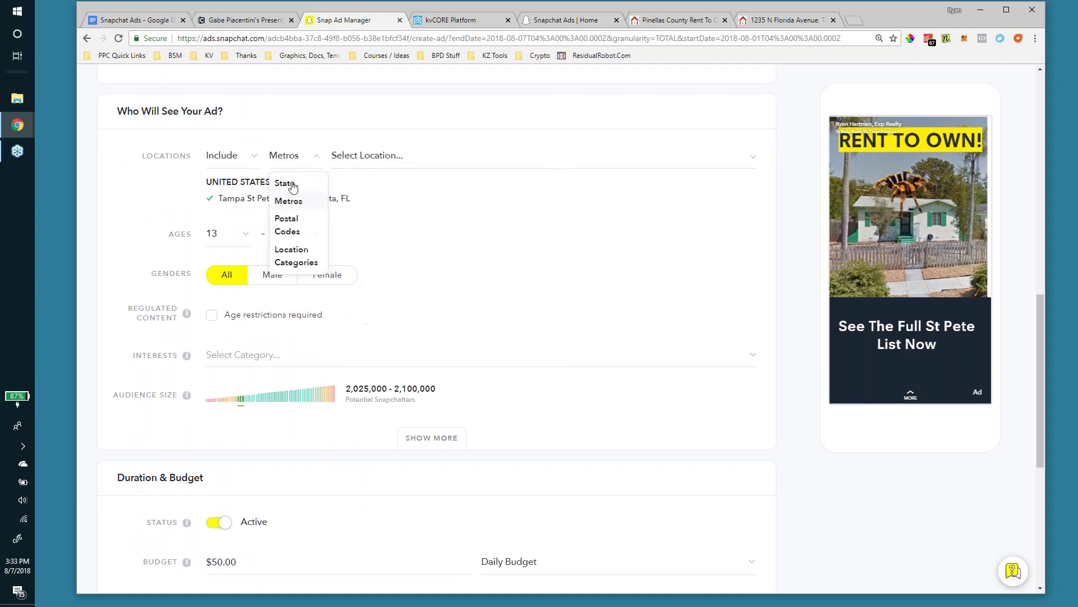
click(306, 253)
click(453, 159)
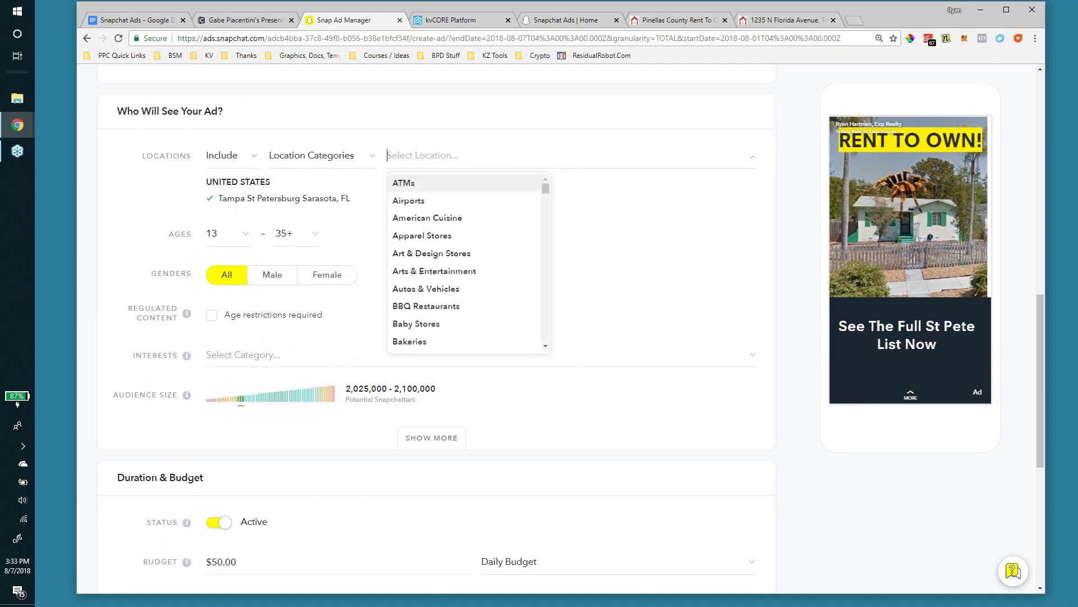
drag(545, 190, 541, 318)
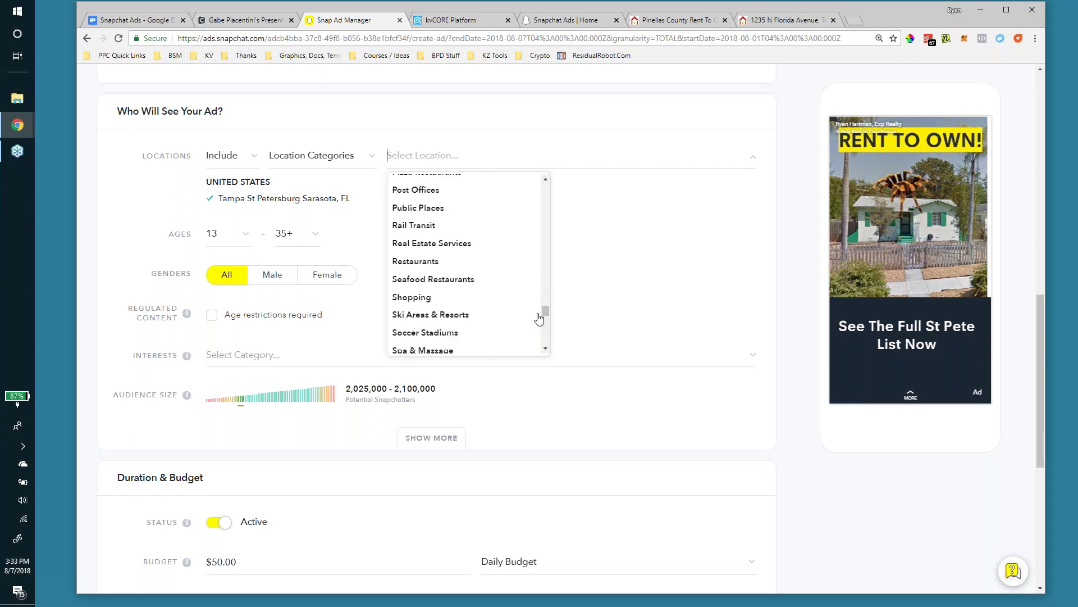
click(450, 243)
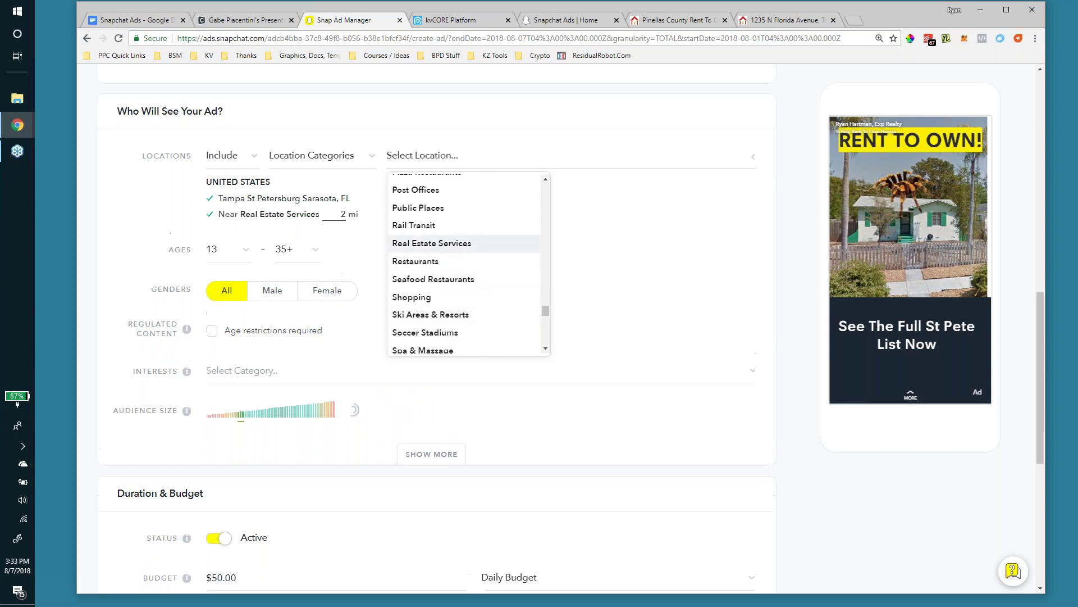
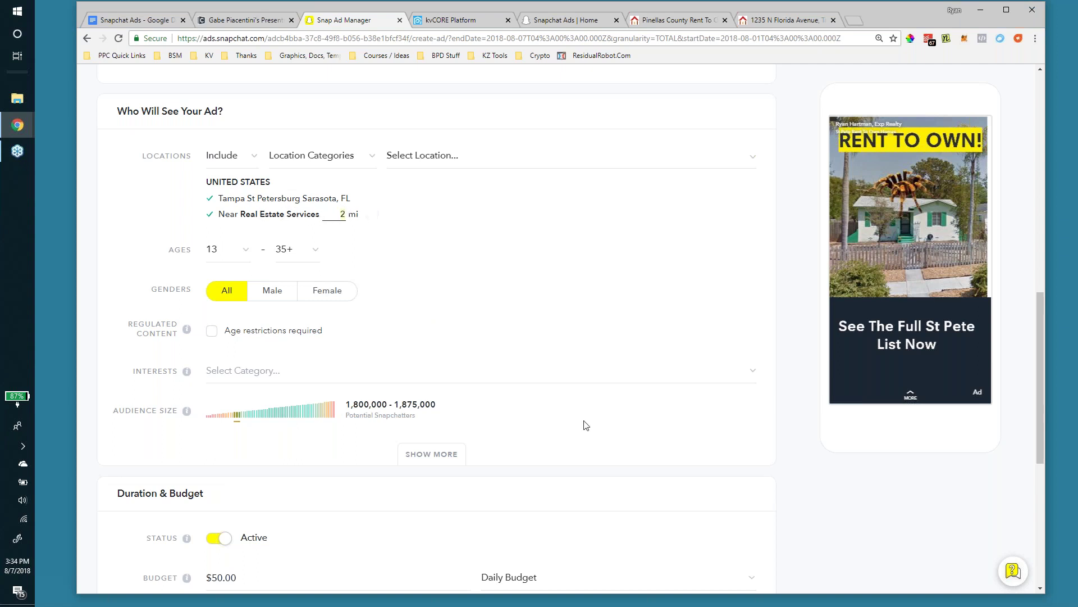
Reveal the extra audience targeting options, leaving the Tampa St Petersburg Sarasota location unchanged.
click(438, 454)
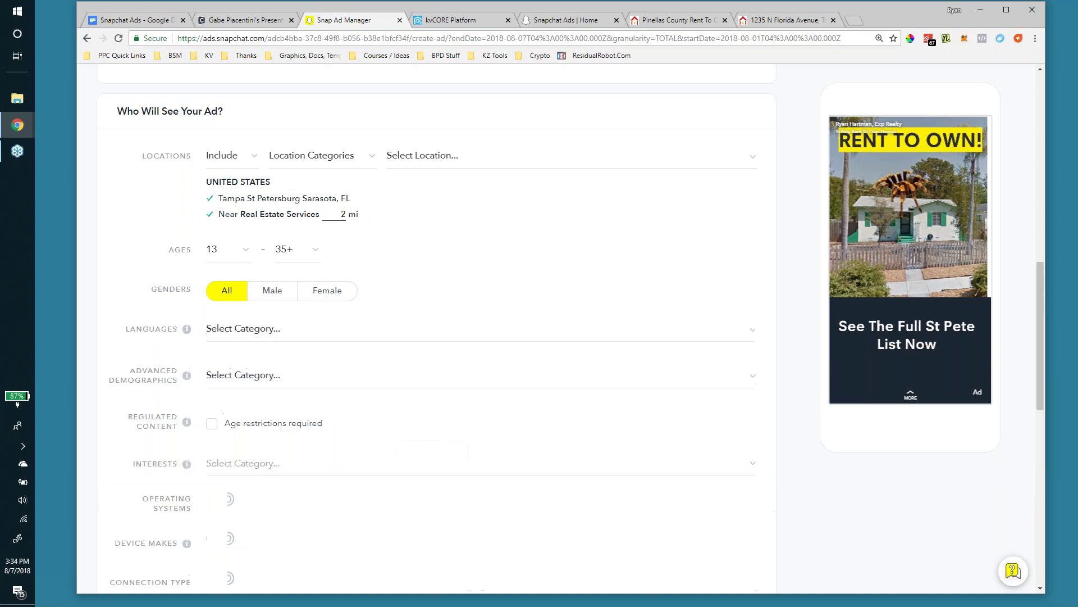
scroll(378, 366, up, 2)
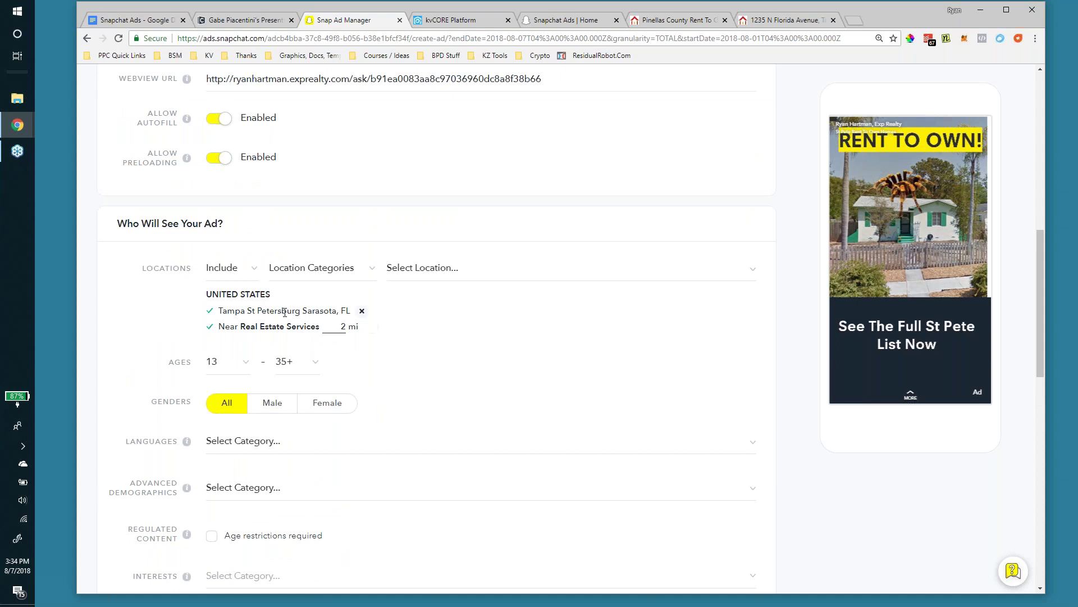
click(431, 267)
click(368, 246)
Set the Near Real Estate Services radius to .5 mi.
key(BackSpace)
text(.5)
drag(289, 325, 360, 327)
scroll(331, 349, down, 2)
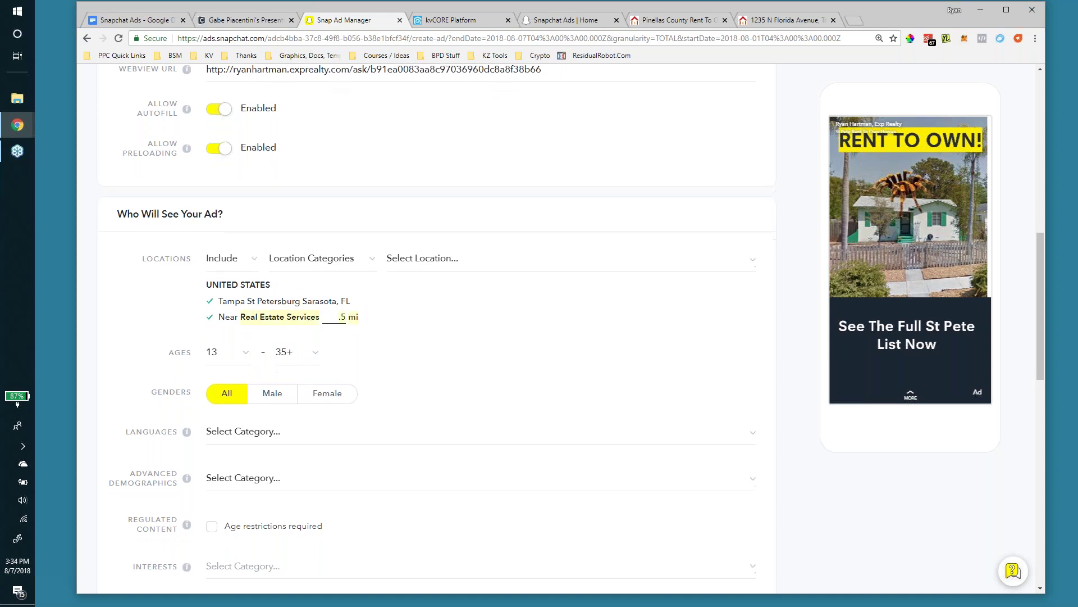
Set the audience age range to 24–31.
click(227, 255)
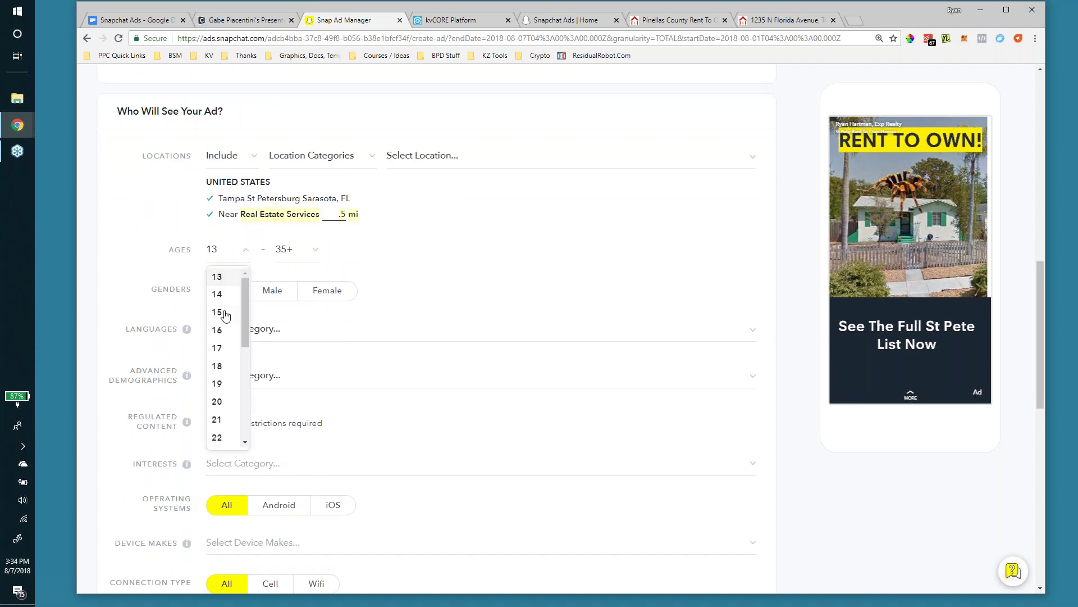
scroll(224, 314, down, 2)
click(223, 368)
click(287, 251)
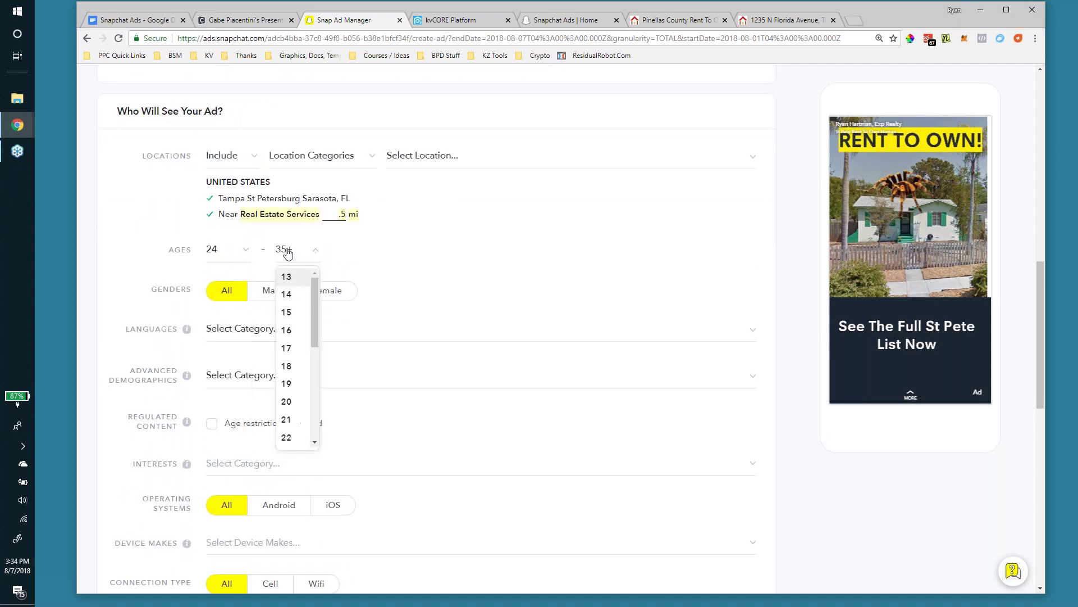
scroll(299, 353, down, 3)
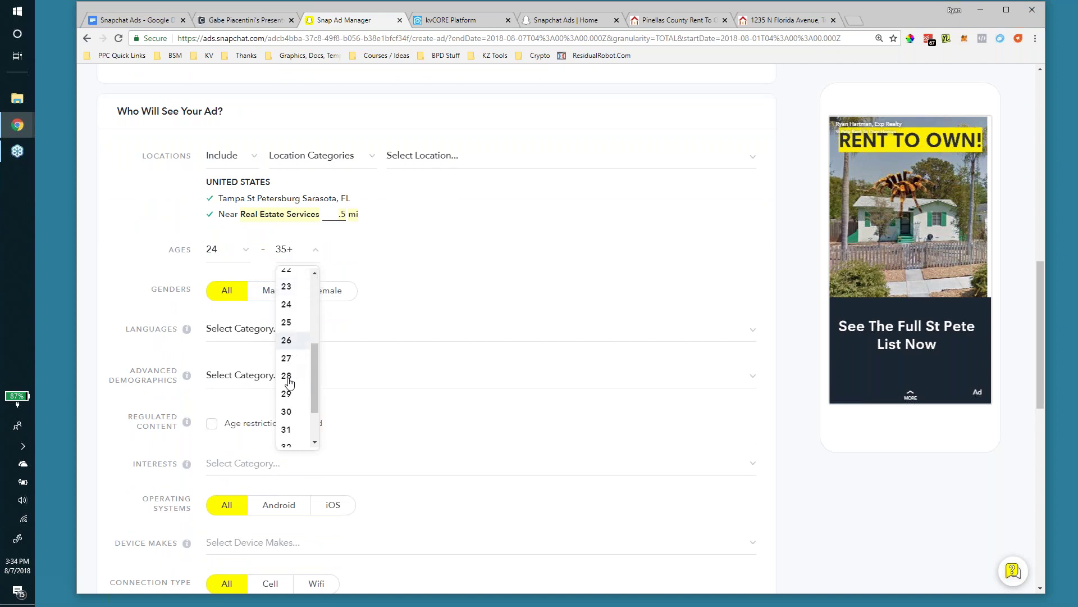
click(287, 429)
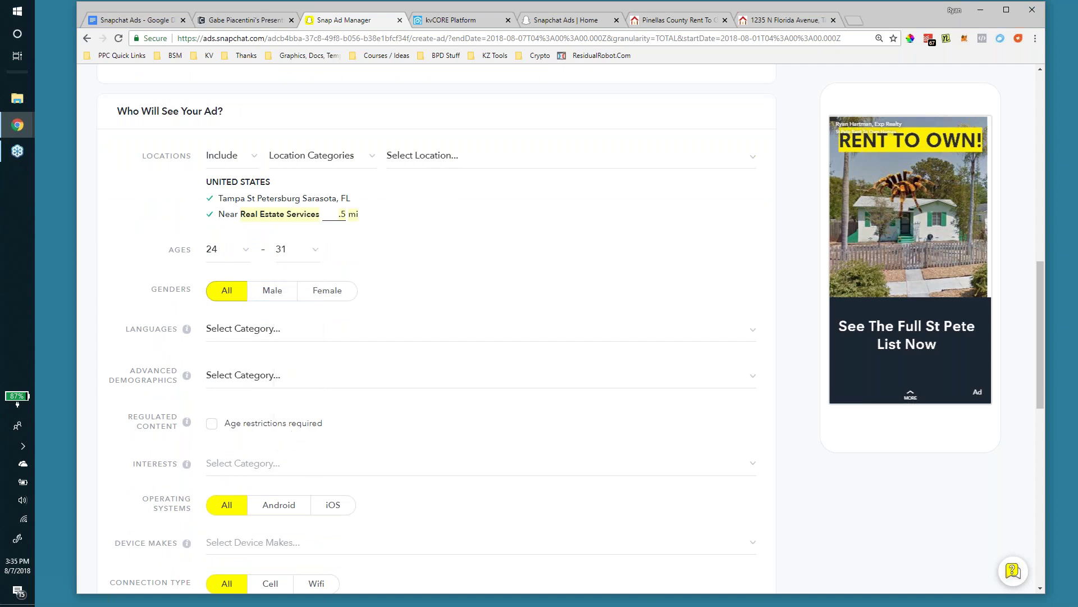
Target English speakers and the Datalogix: College Graduates advanced demographic.
click(229, 332)
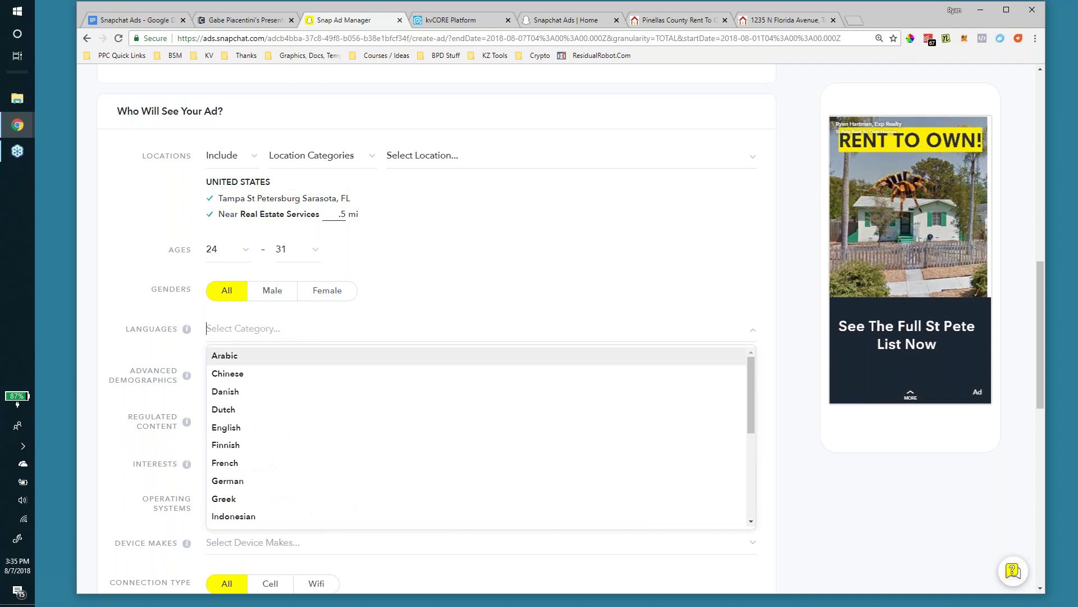
click(232, 428)
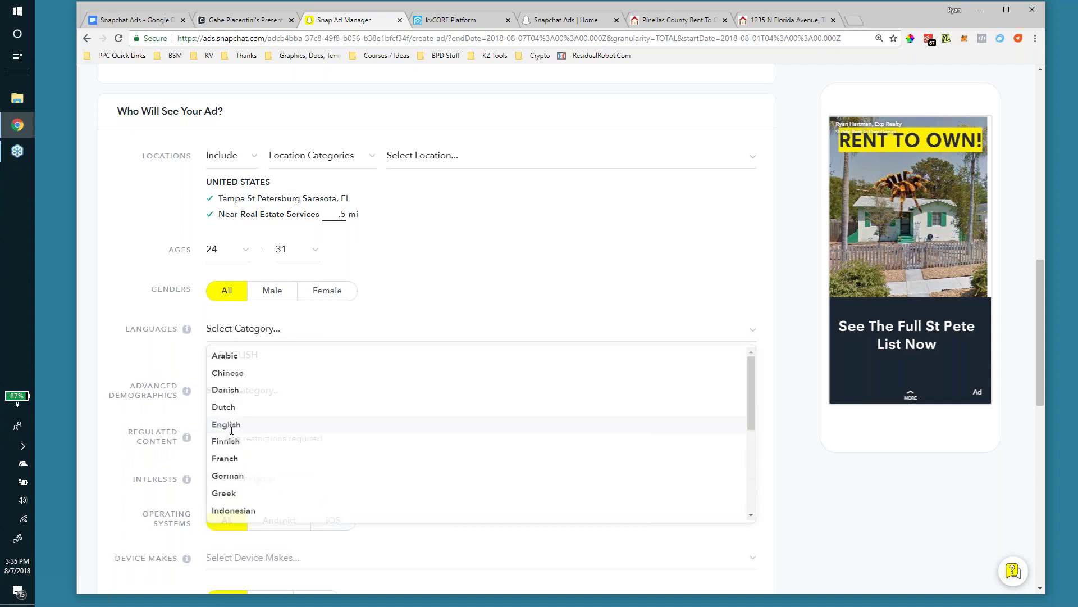
scroll(197, 368, down, 2)
click(247, 281)
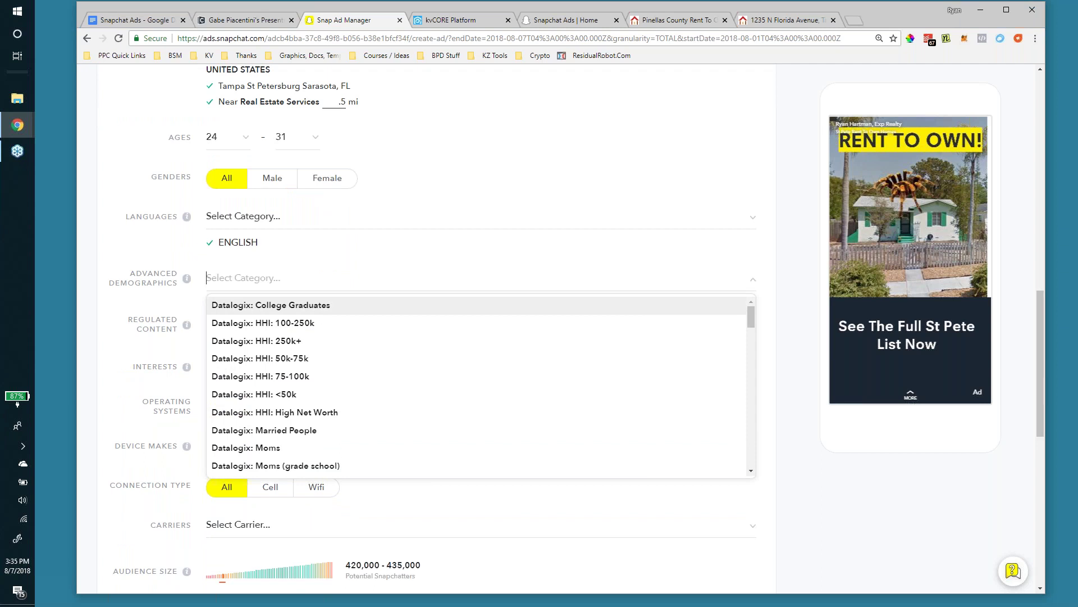
click(266, 306)
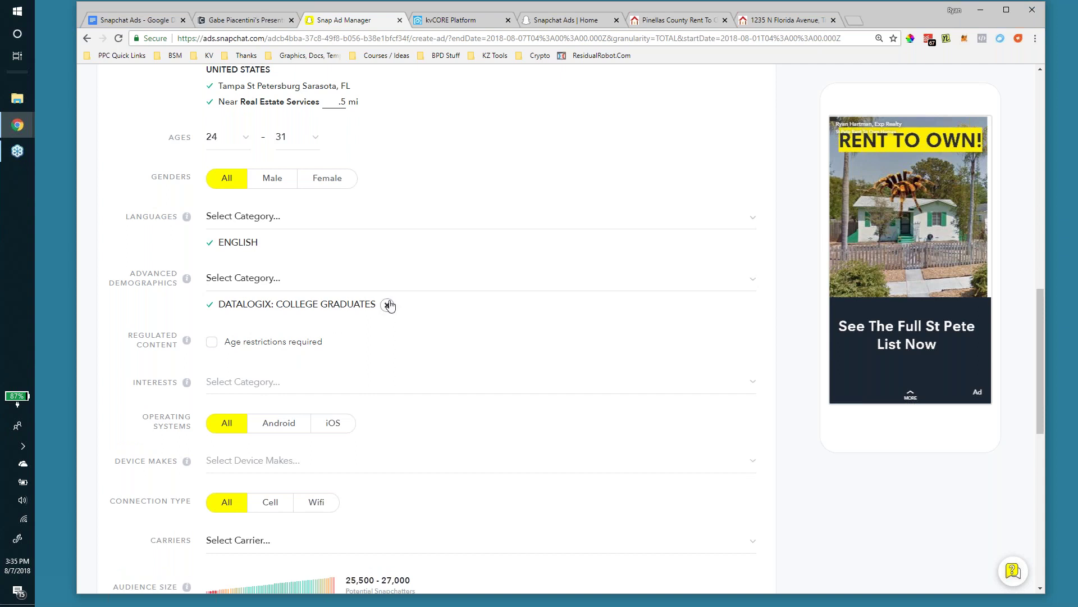
scroll(484, 302, down, 2)
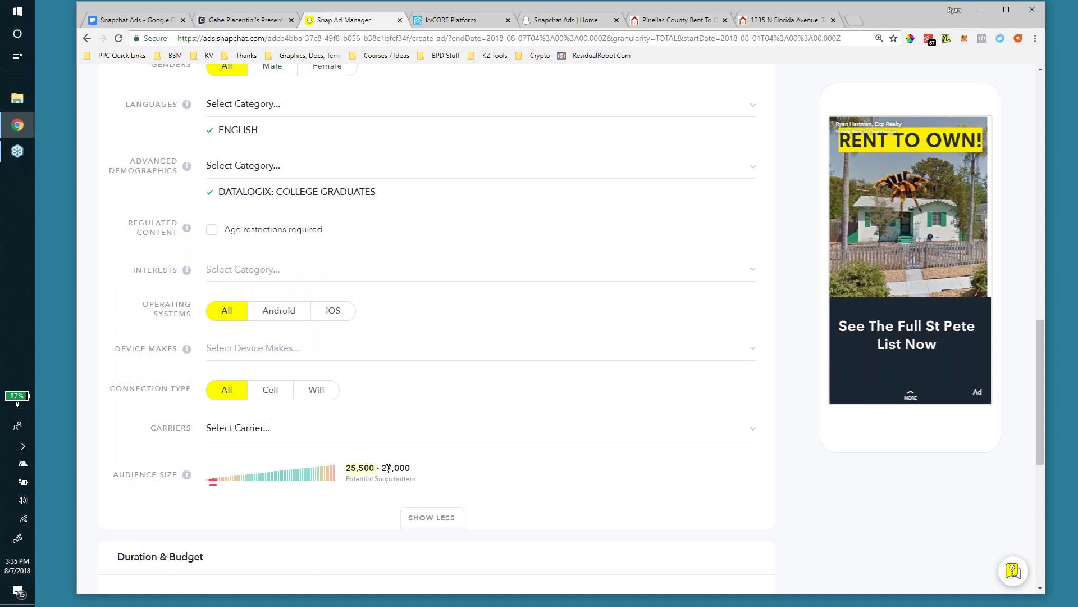
Change the Near Real Estate Services radius to .1 mi, dropping the audience estimate to 24,000–25,500.
scroll(393, 469, up, 2)
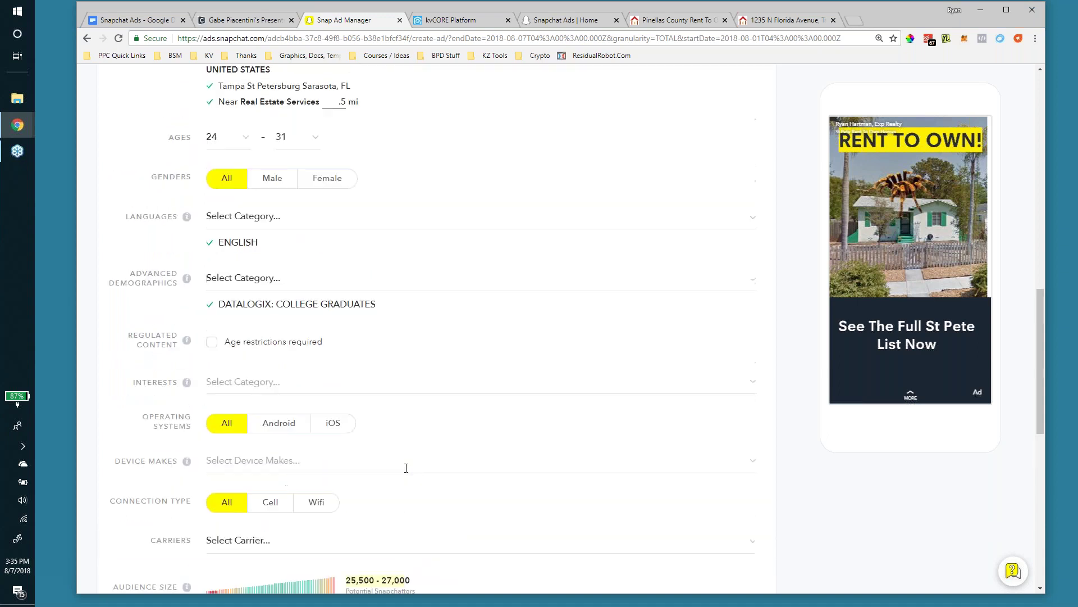
scroll(406, 468, up, 4)
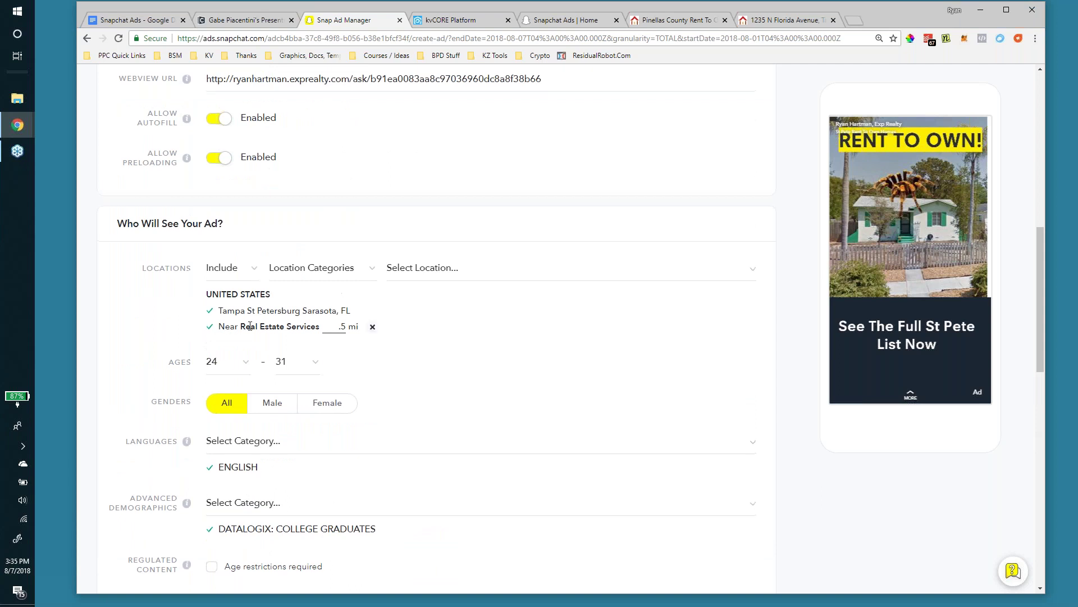
double_click(342, 327)
text(1)
scroll(381, 393, down, 1)
scroll(380, 393, down, 6)
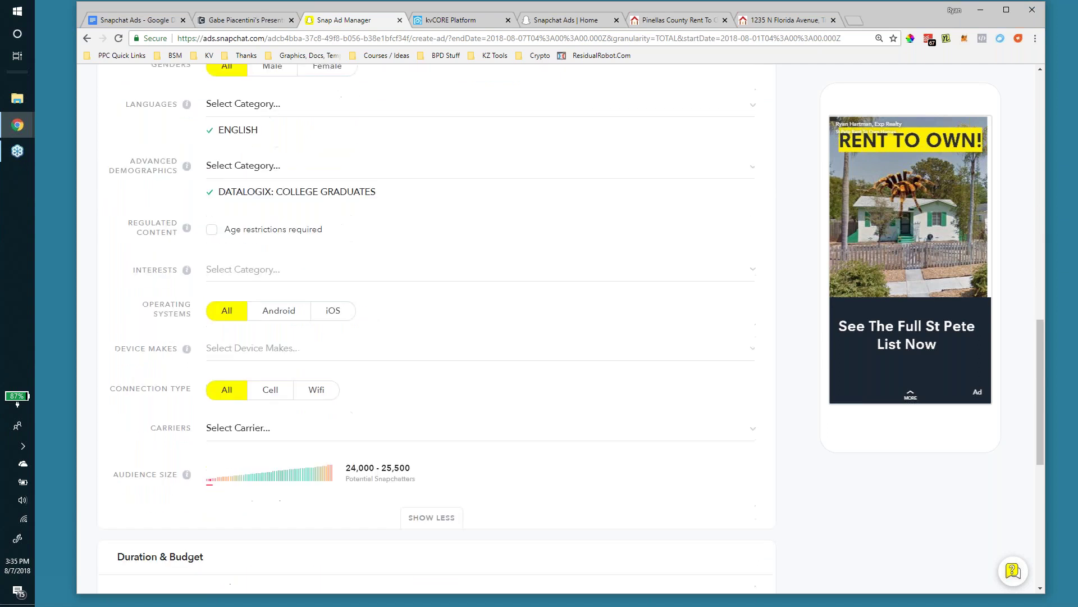
scroll(269, 330, up, 6)
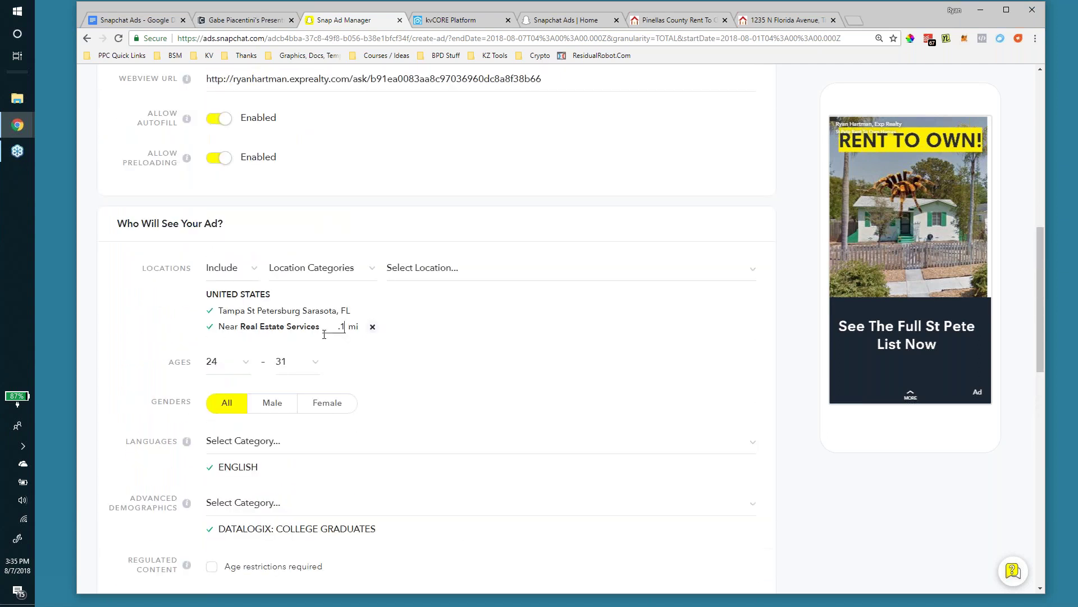
scroll(292, 354, down, 2)
scroll(282, 277, down, 6)
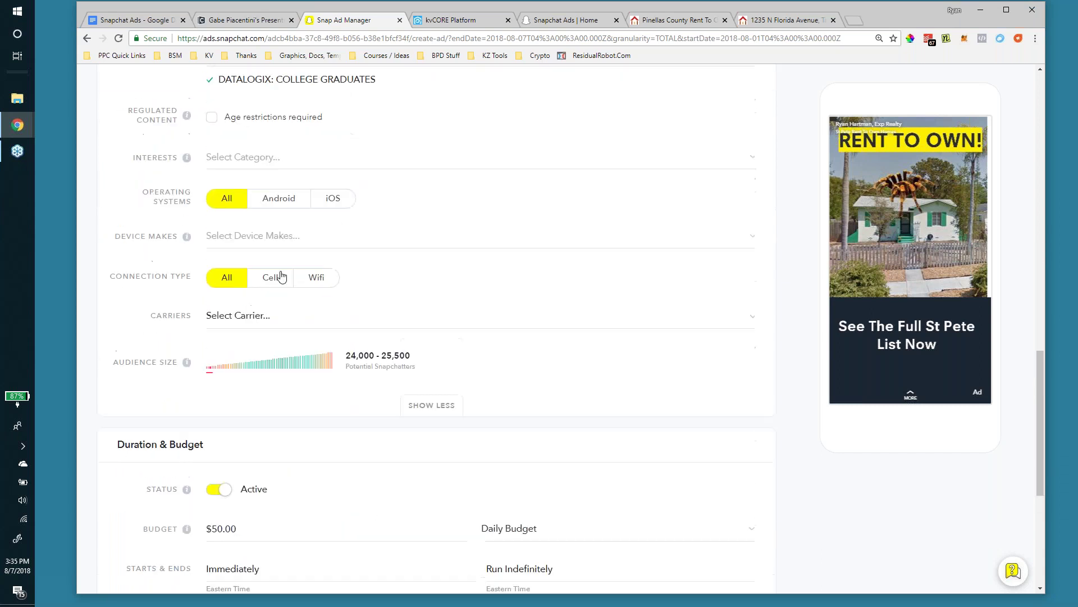
scroll(241, 236, down, 1)
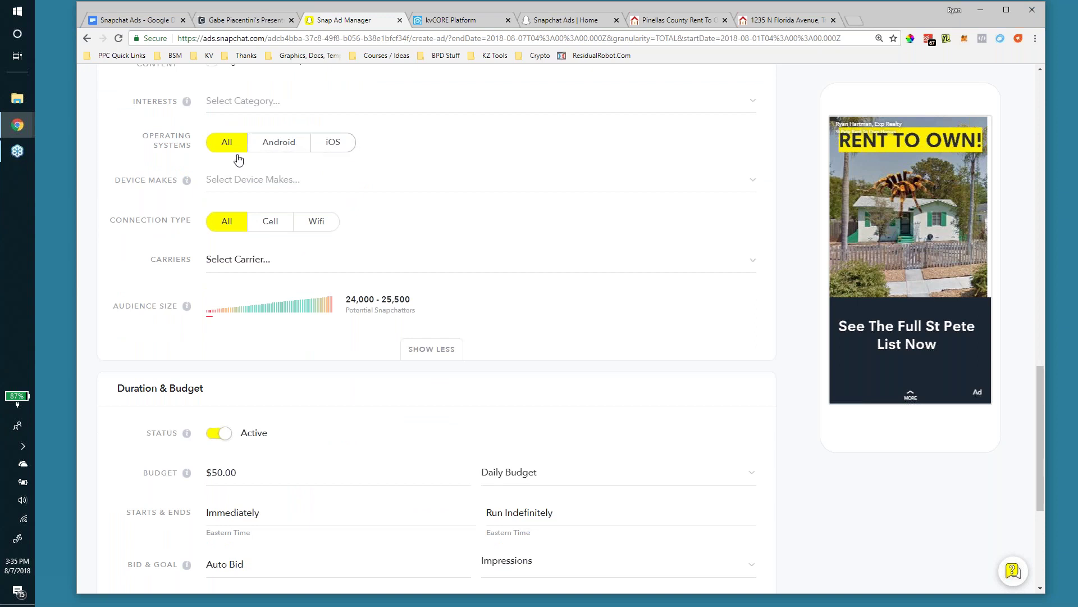
click(264, 181)
click(267, 183)
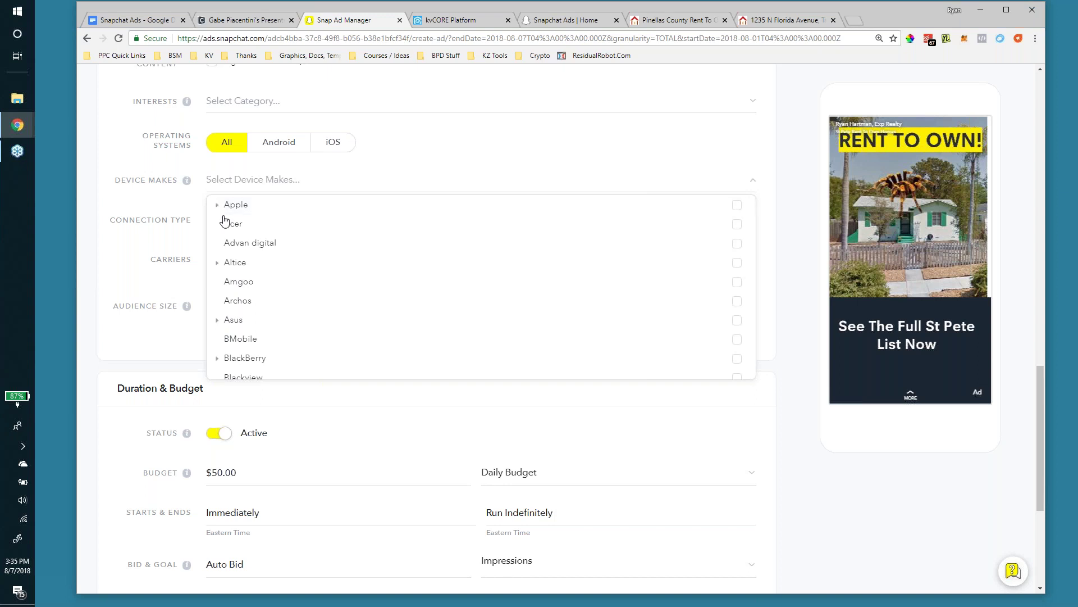
scroll(236, 264, down, 1)
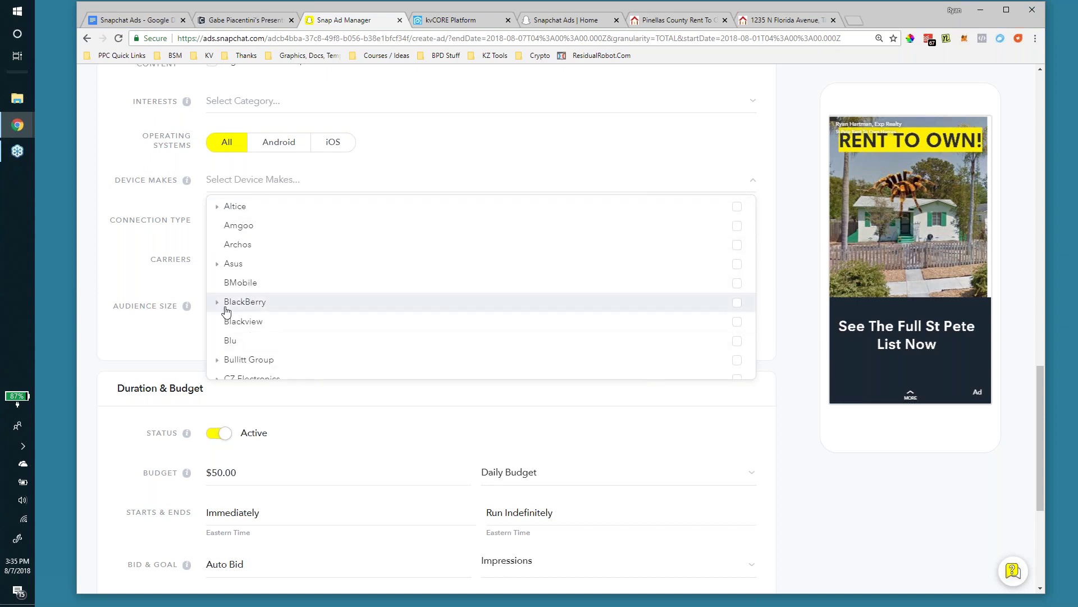
click(144, 238)
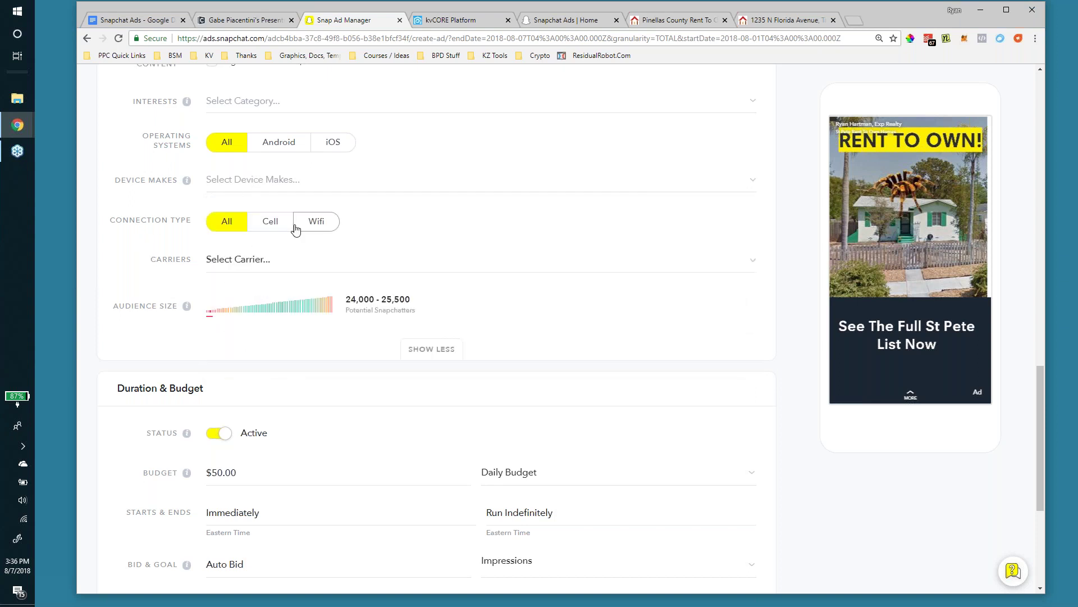
scroll(301, 221, down, 2)
scroll(270, 168, up, 1)
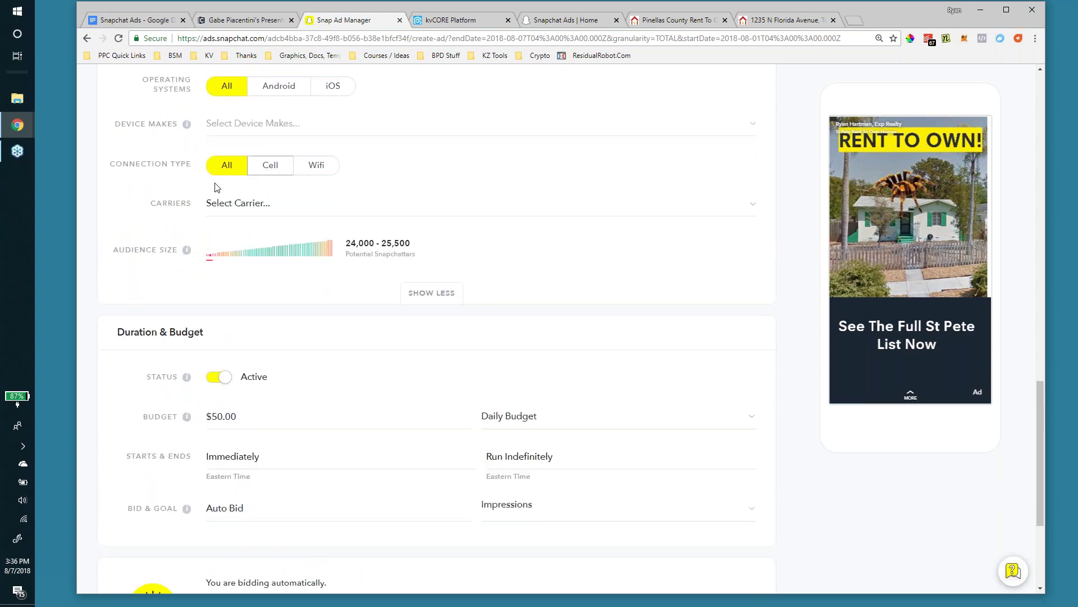
click(316, 166)
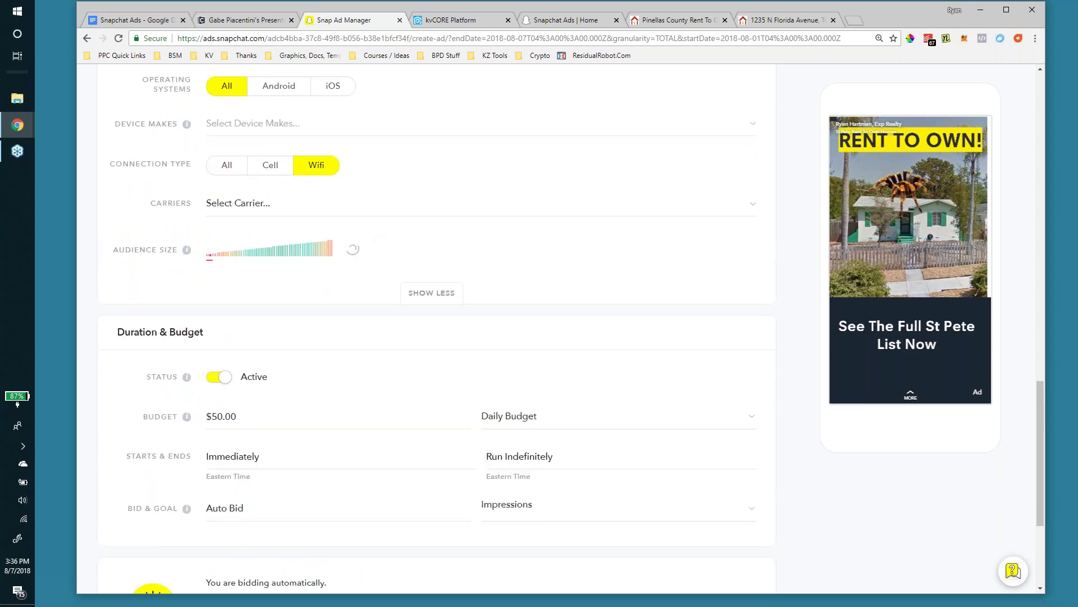
click(226, 208)
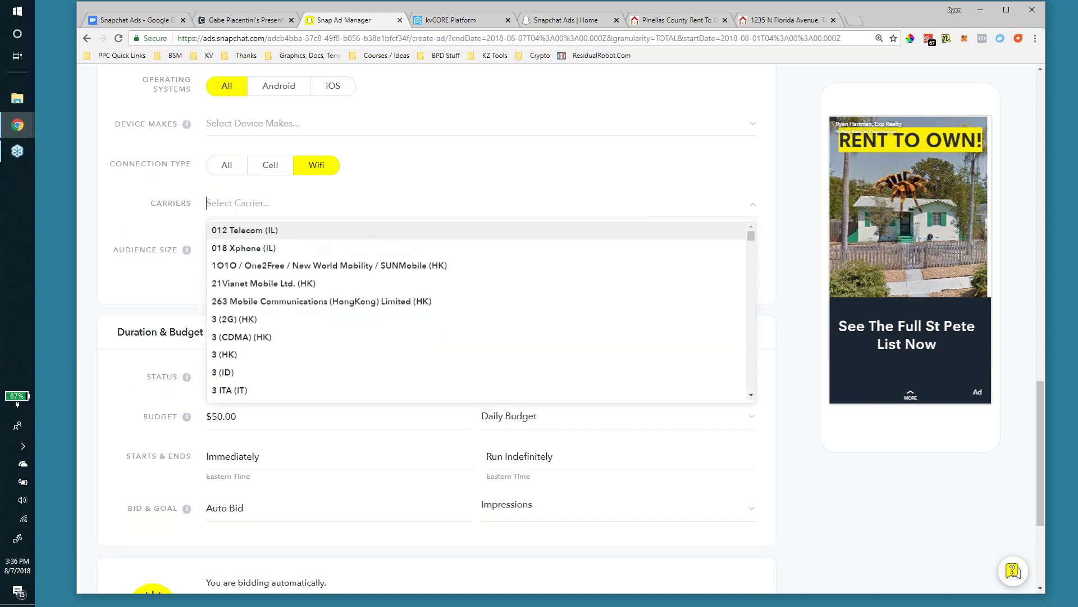
click(224, 207)
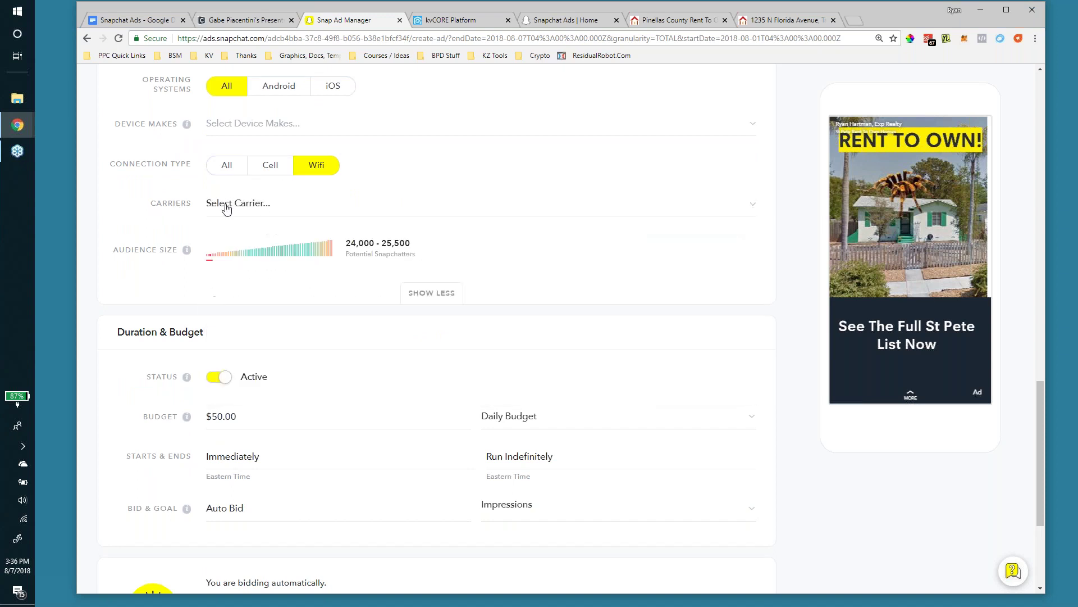
click(224, 206)
scroll(256, 345, down, 1)
scroll(253, 340, up, 1)
click(137, 228)
scroll(267, 300, down, 2)
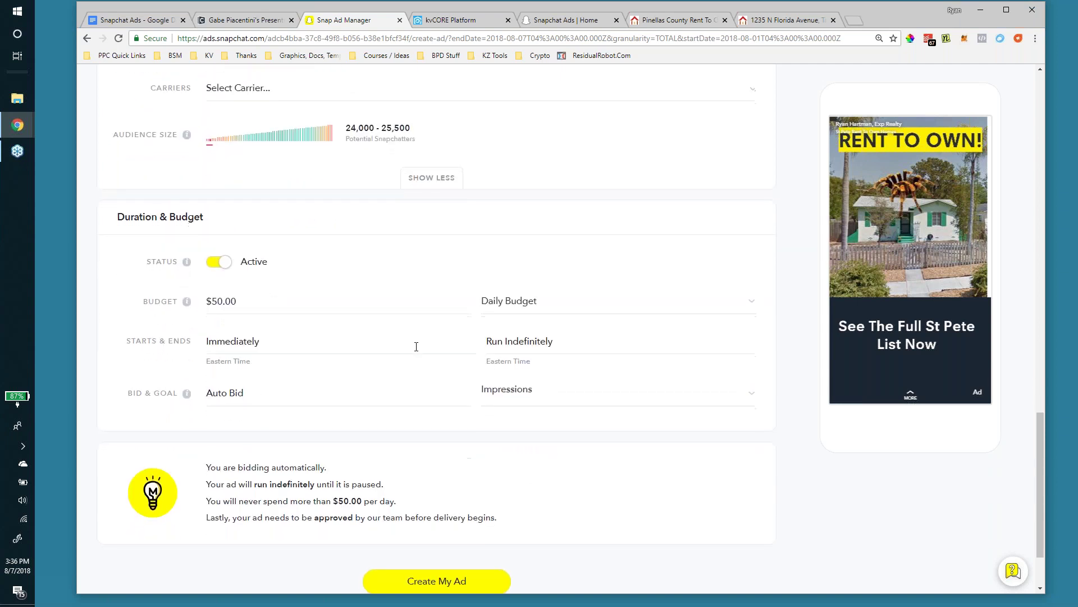
scroll(416, 347, down, 1)
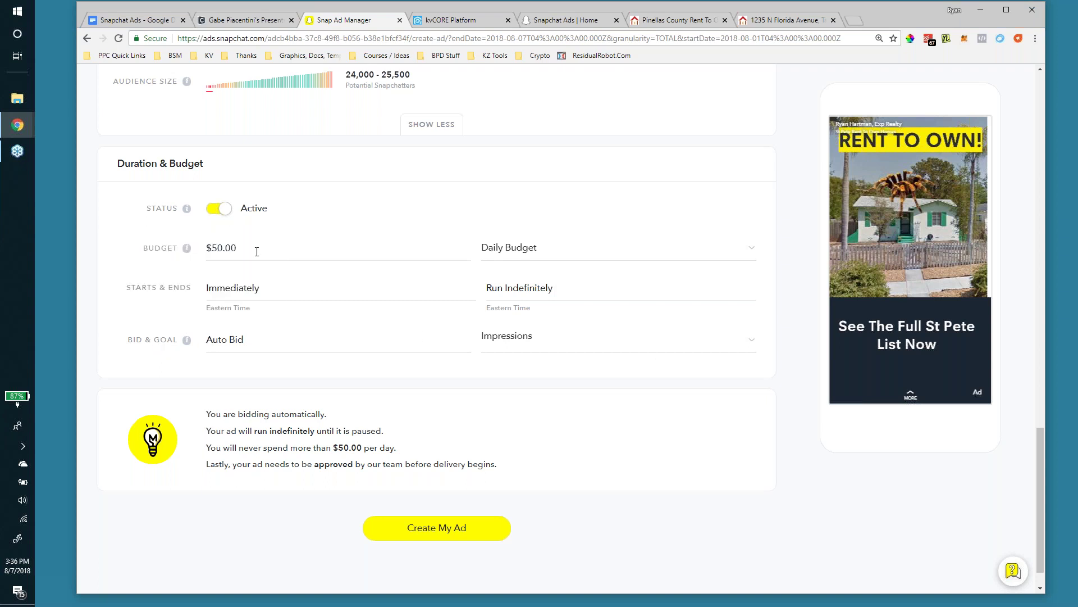
Keep the $50.00 daily budget and review the whole form down to Create My Ad.
click(232, 248)
scroll(358, 204, up, 3)
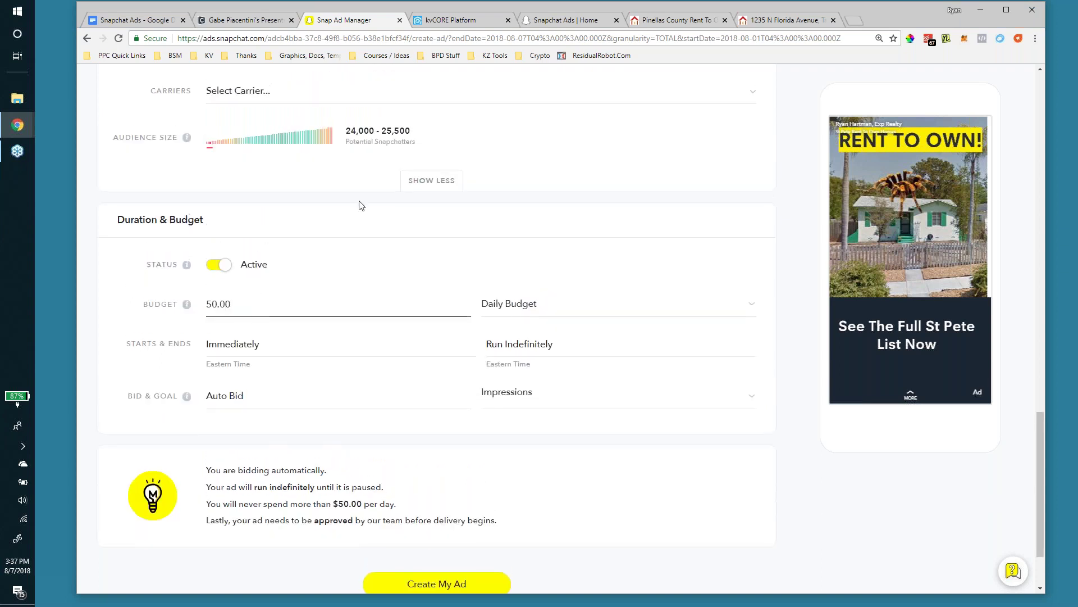
click(374, 247)
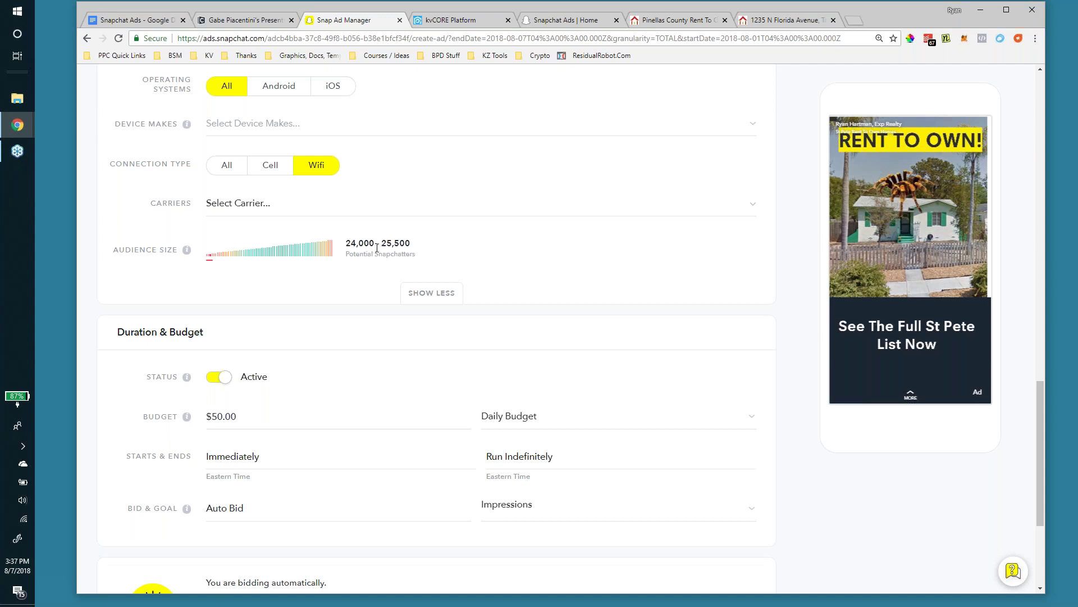
scroll(272, 410, down, 2)
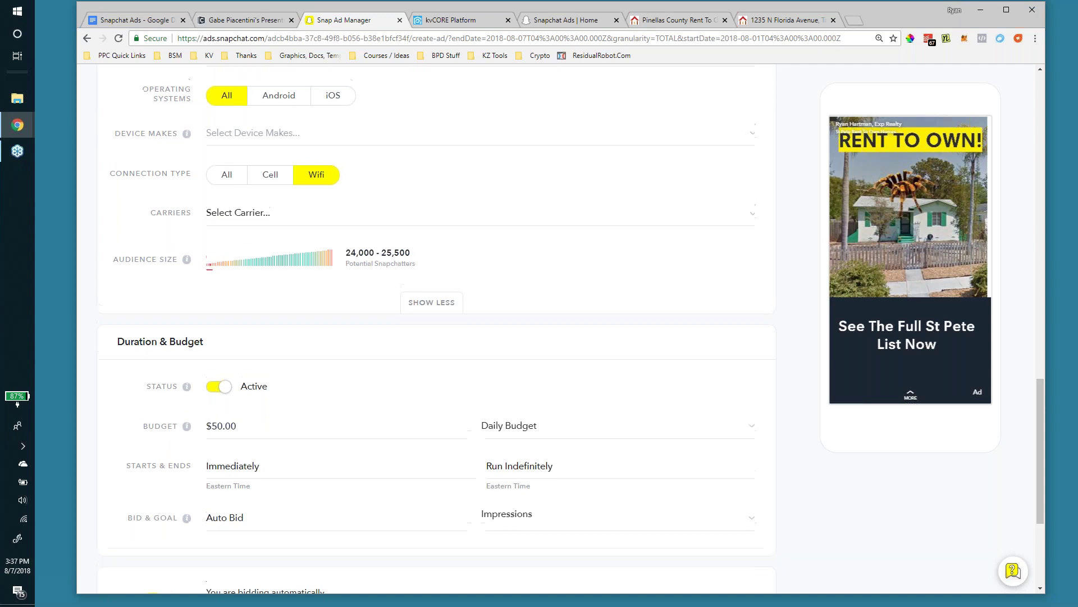
scroll(267, 415, up, 2)
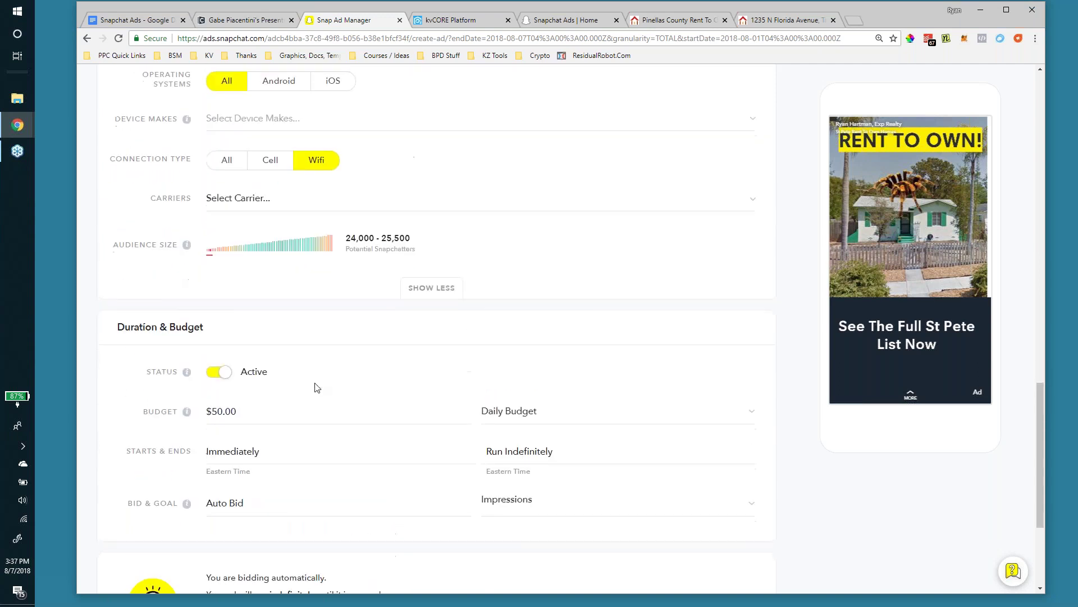
scroll(317, 387, down, 1)
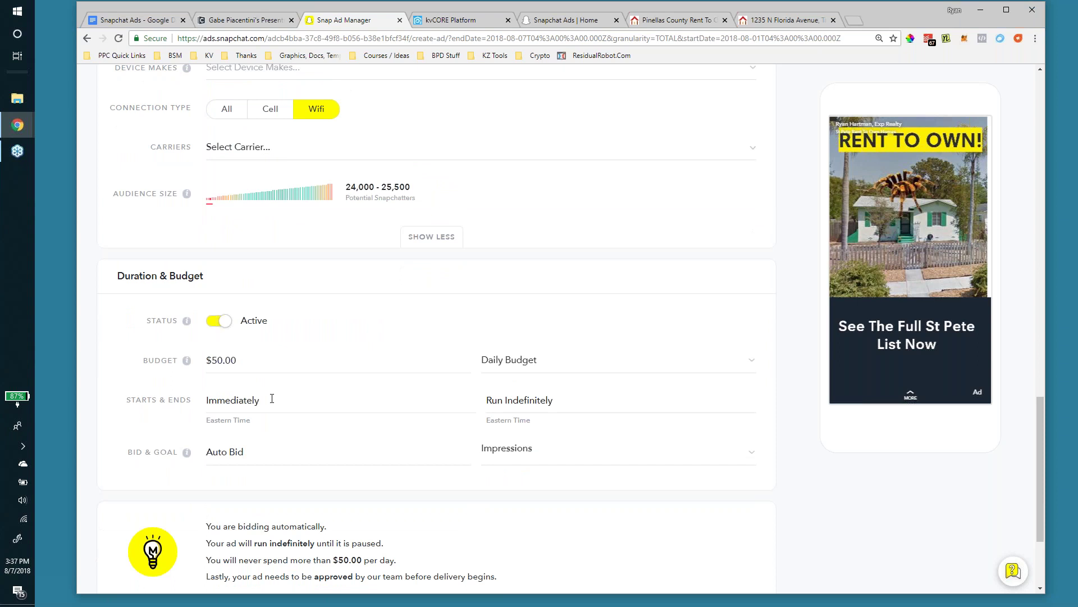
scroll(337, 387, down, 3)
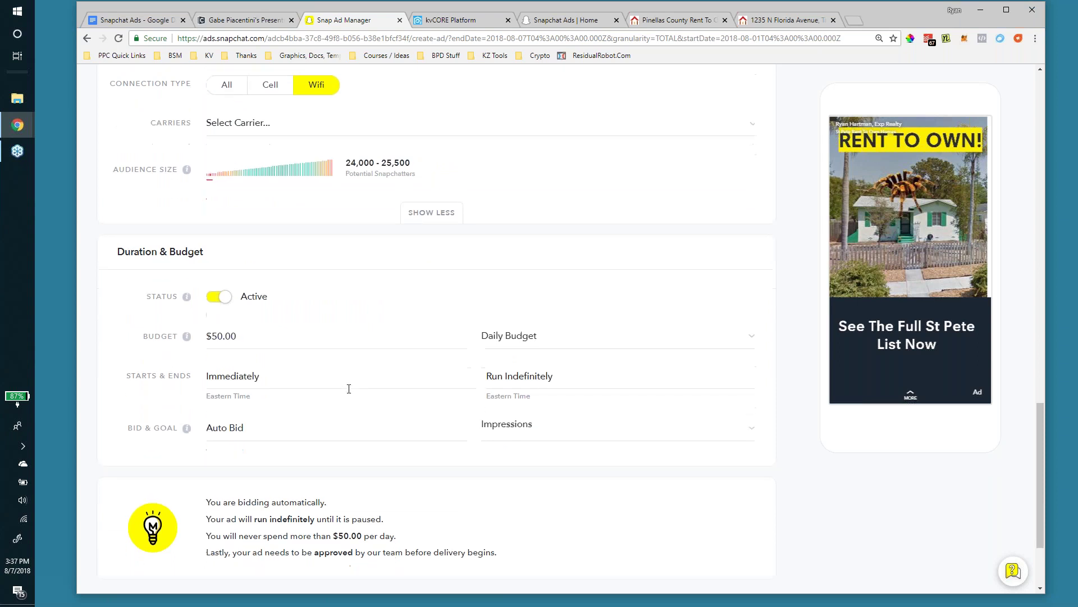
scroll(393, 383, up, 2)
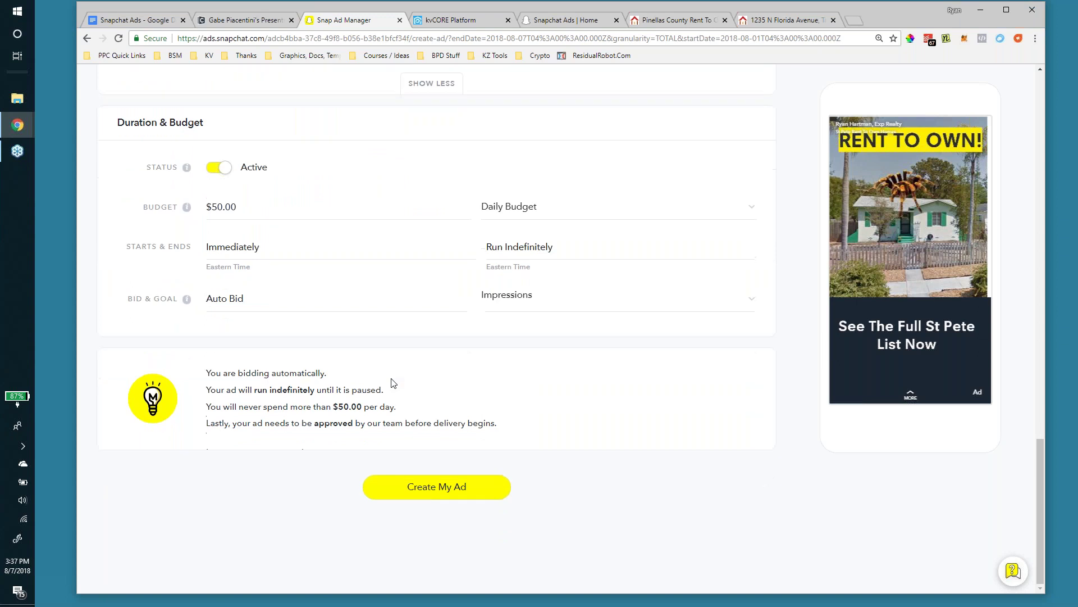
scroll(393, 383, up, 20)
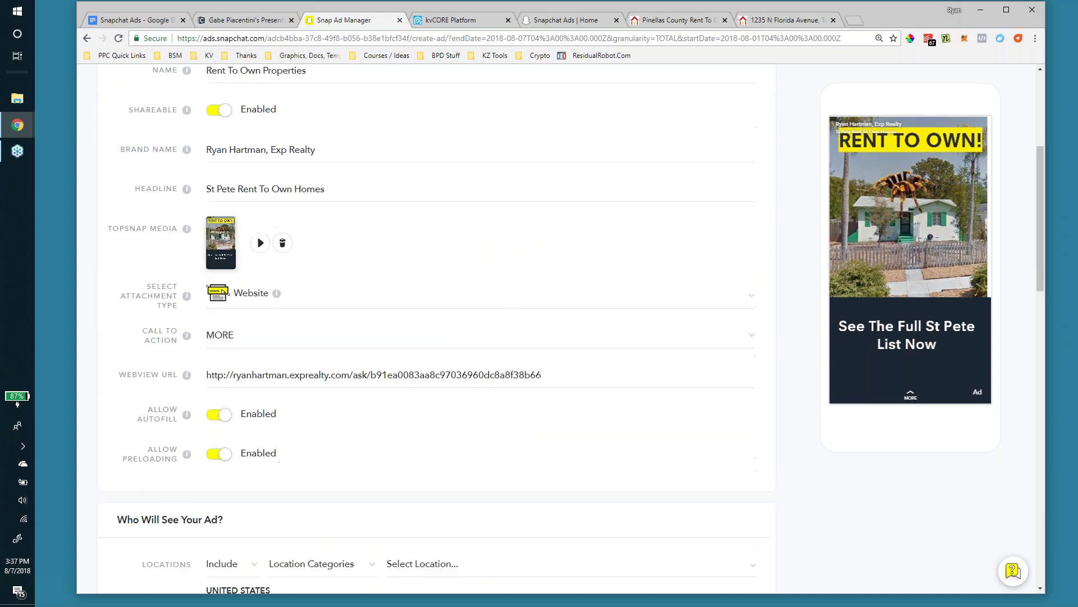
scroll(427, 337, up, 2)
scroll(427, 337, down, 12)
scroll(427, 337, up, 8)
scroll(416, 218, up, 4)
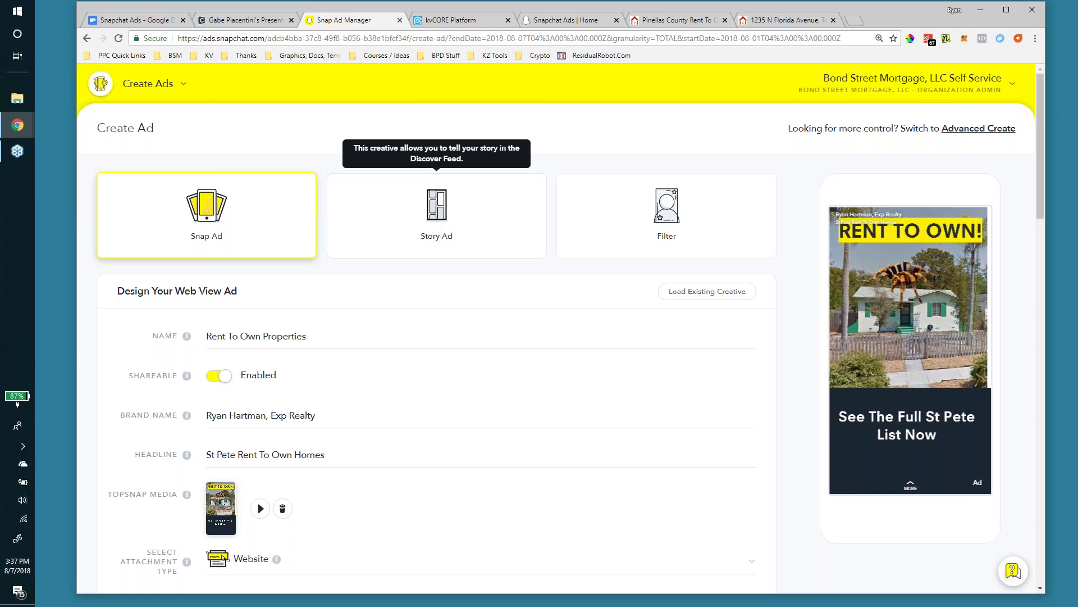
scroll(443, 230, down, 6)
scroll(437, 329, down, 20)
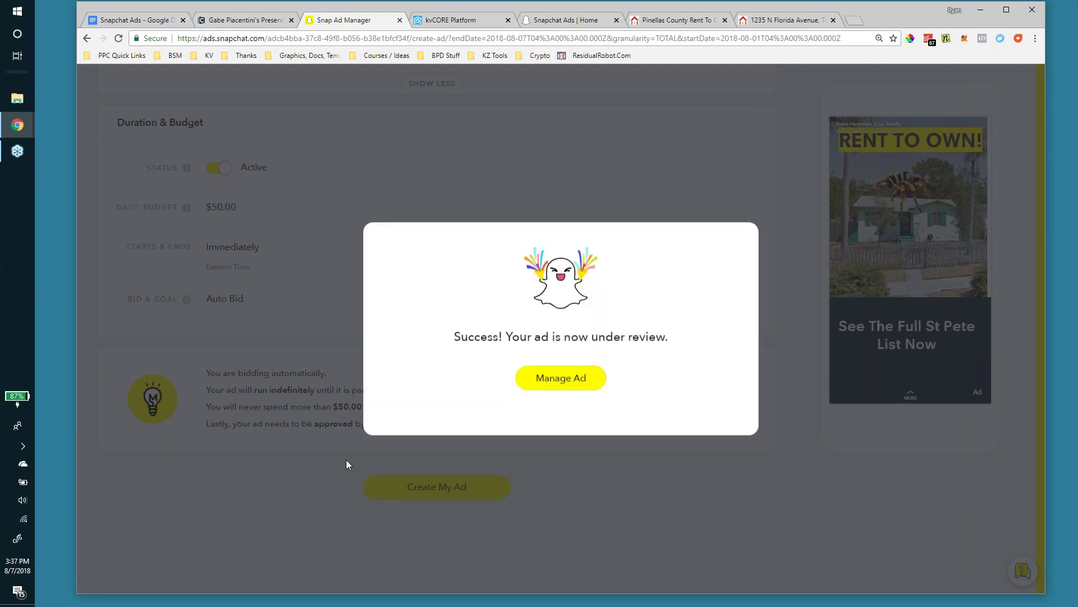
Check that the Rent To Own Properties ad shows Pending Review, then go back to Create Ad.
click(573, 382)
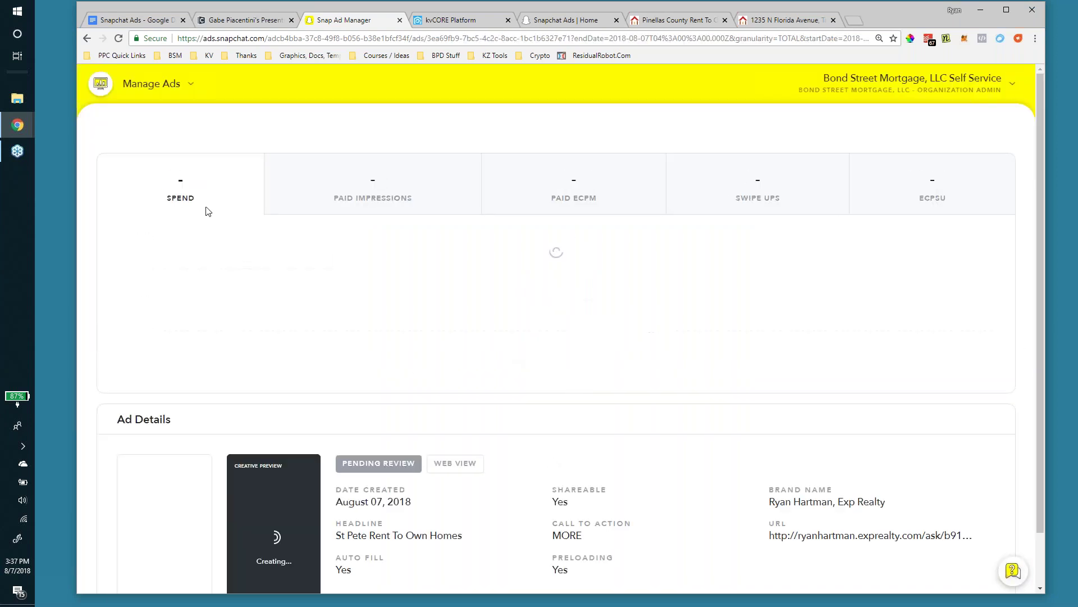
click(86, 39)
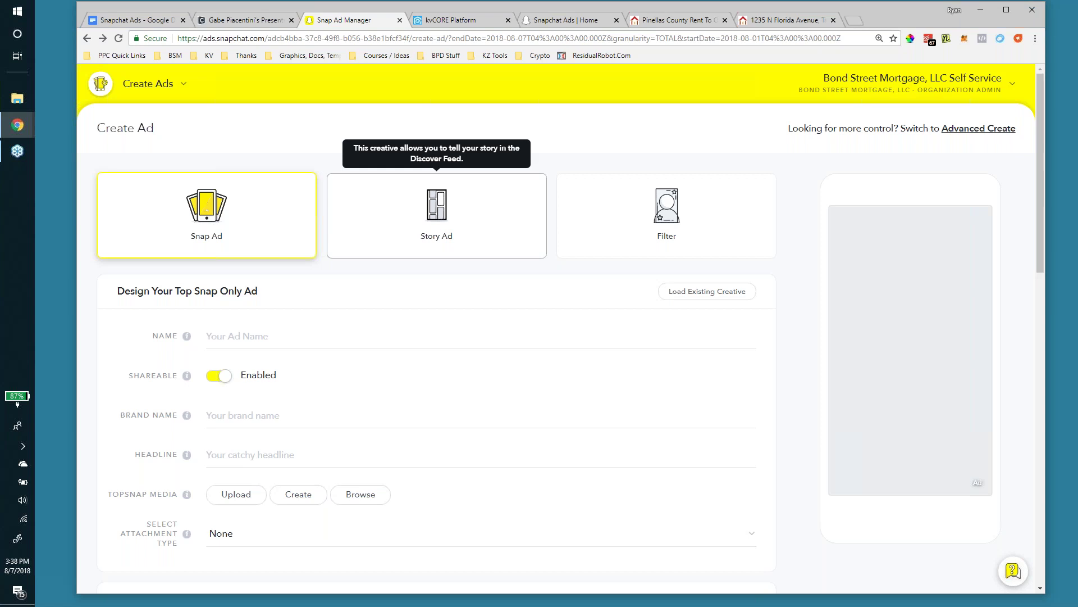
Browse the Story Ad's Build Your Story section, then switch the ad type to Snap Ad, then Filter.
click(395, 219)
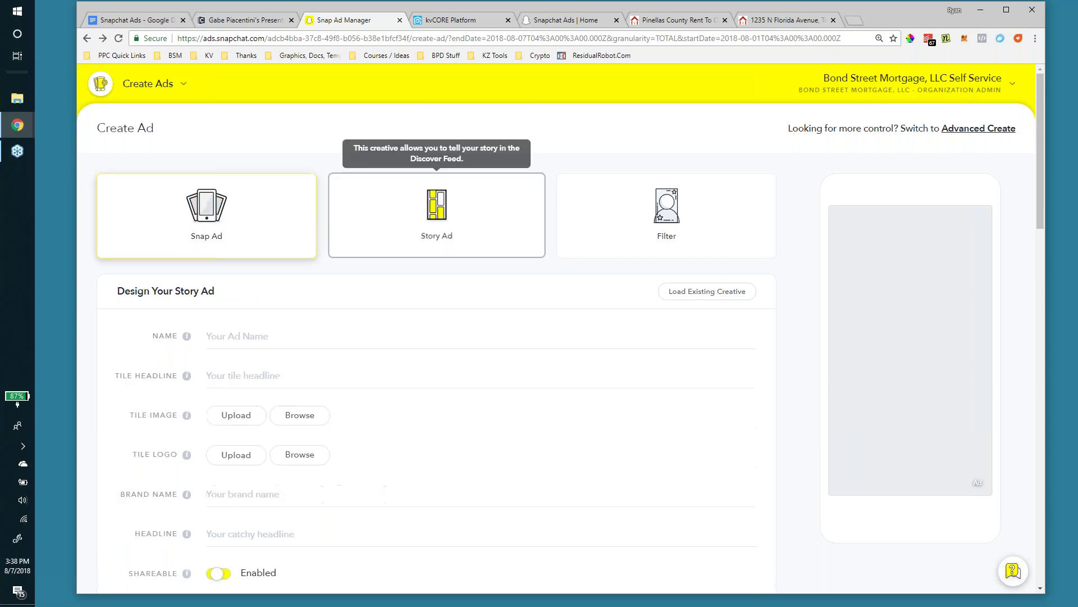
scroll(365, 269, down, 1)
scroll(348, 304, up, 1)
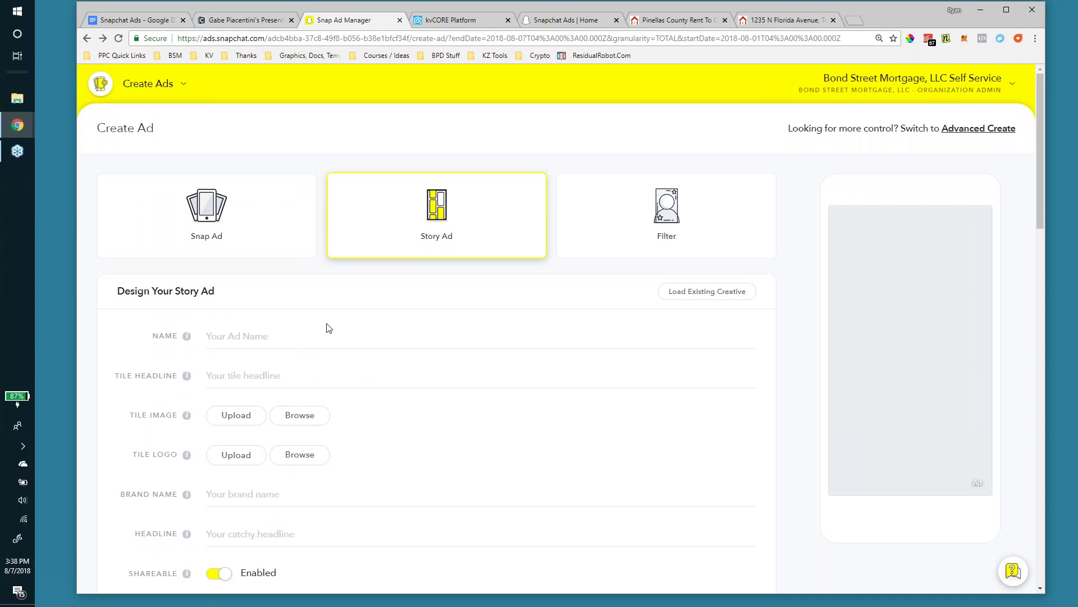
scroll(328, 328, down, 1)
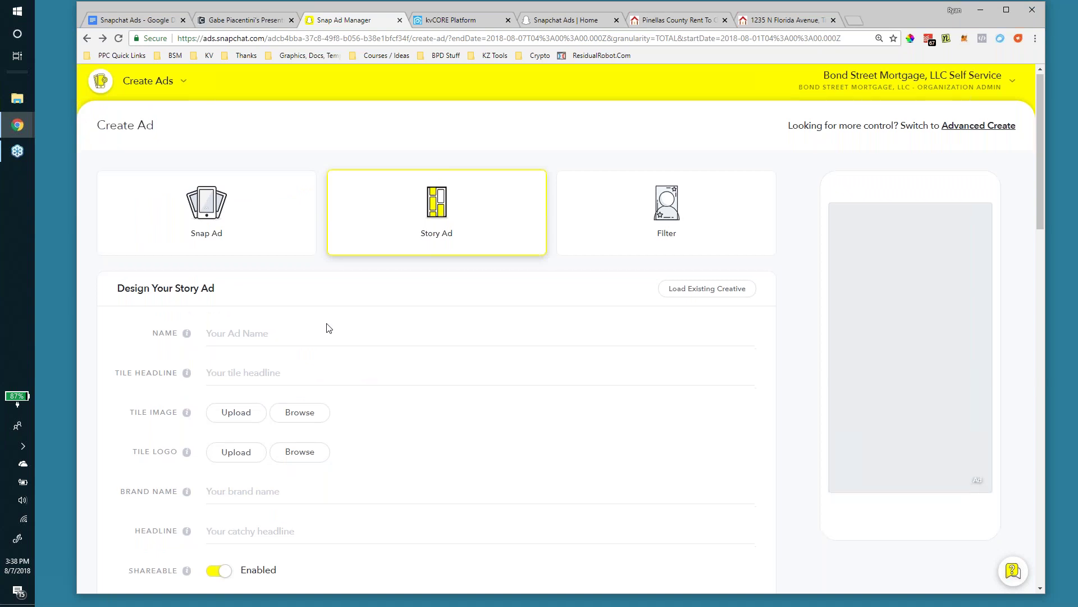
scroll(329, 328, down, 8)
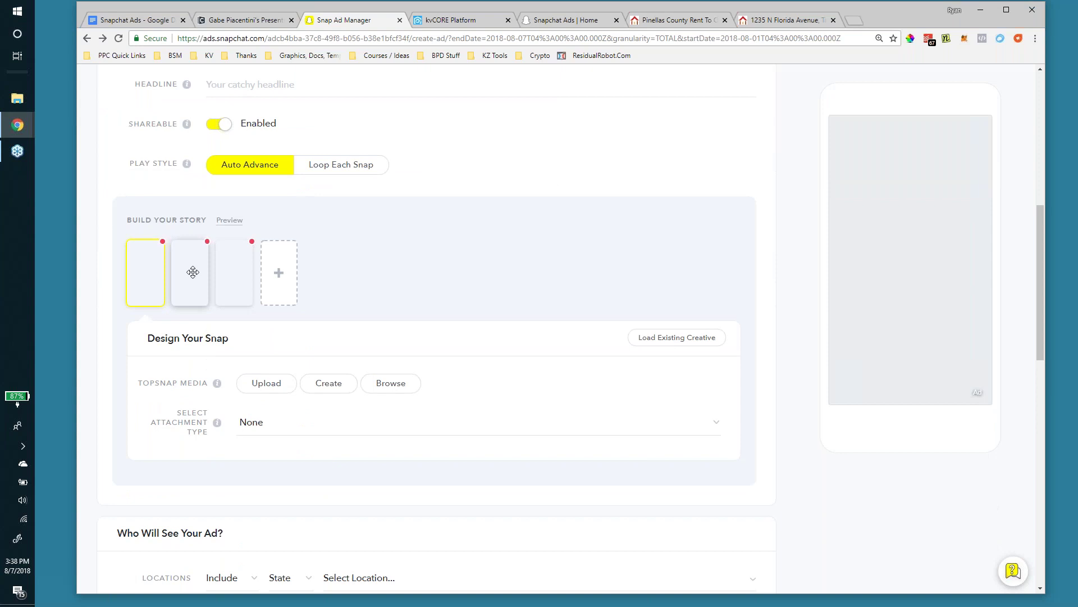
scroll(192, 273, up, 8)
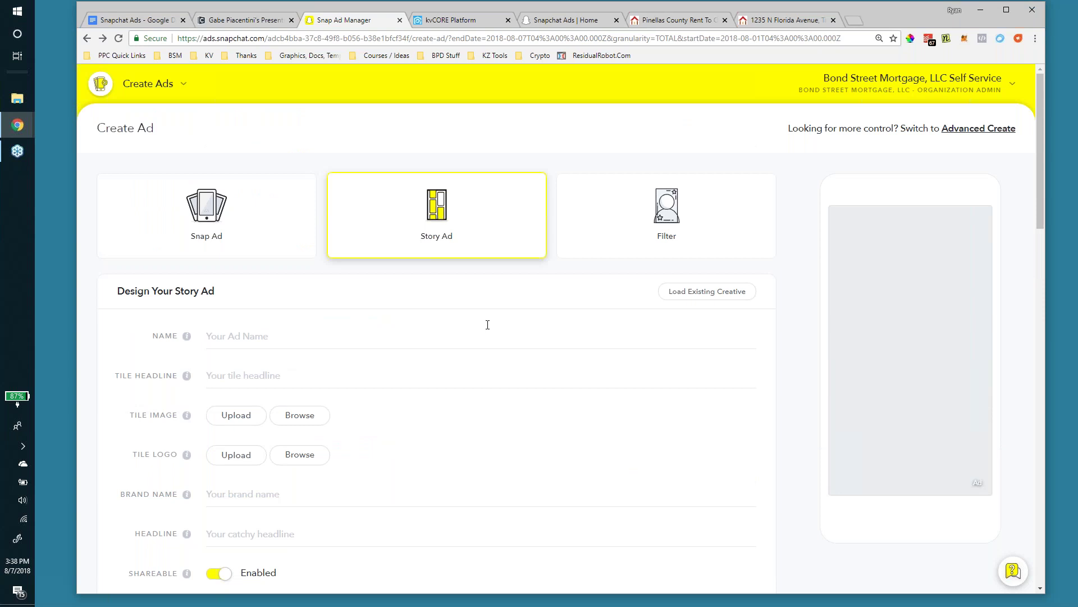
click(187, 225)
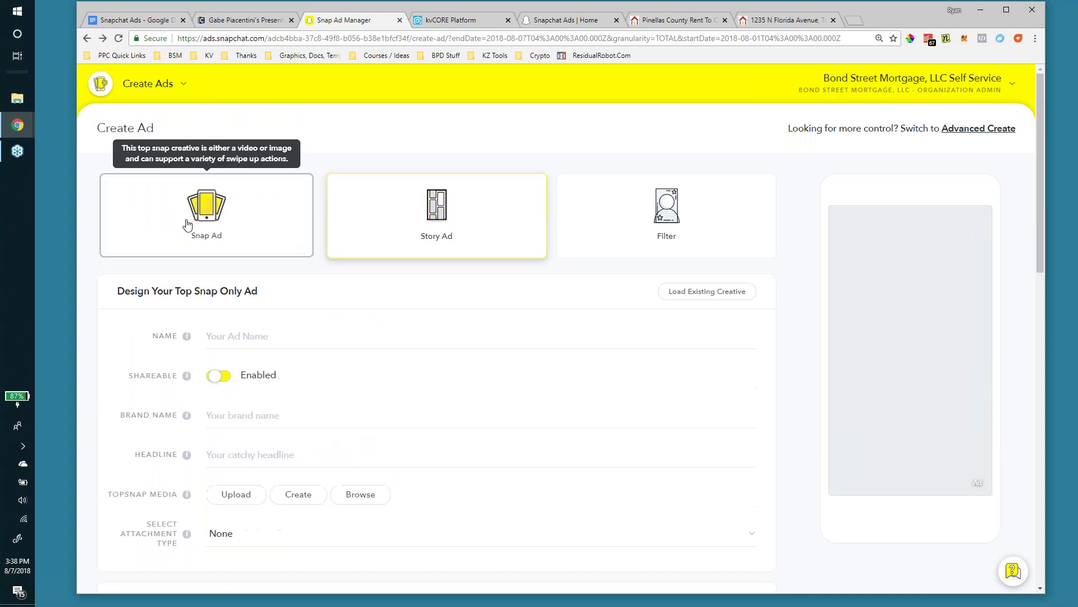
click(672, 214)
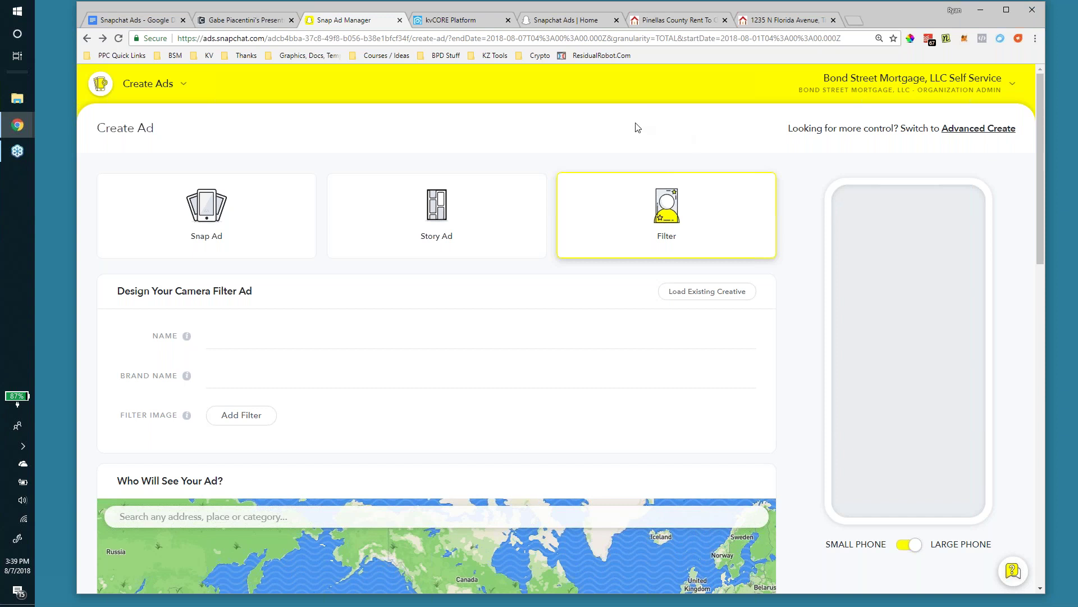
Switch to Snap Ad and inspect the $50.00 budget's Auto Bid field and Impressions goal choices.
click(195, 225)
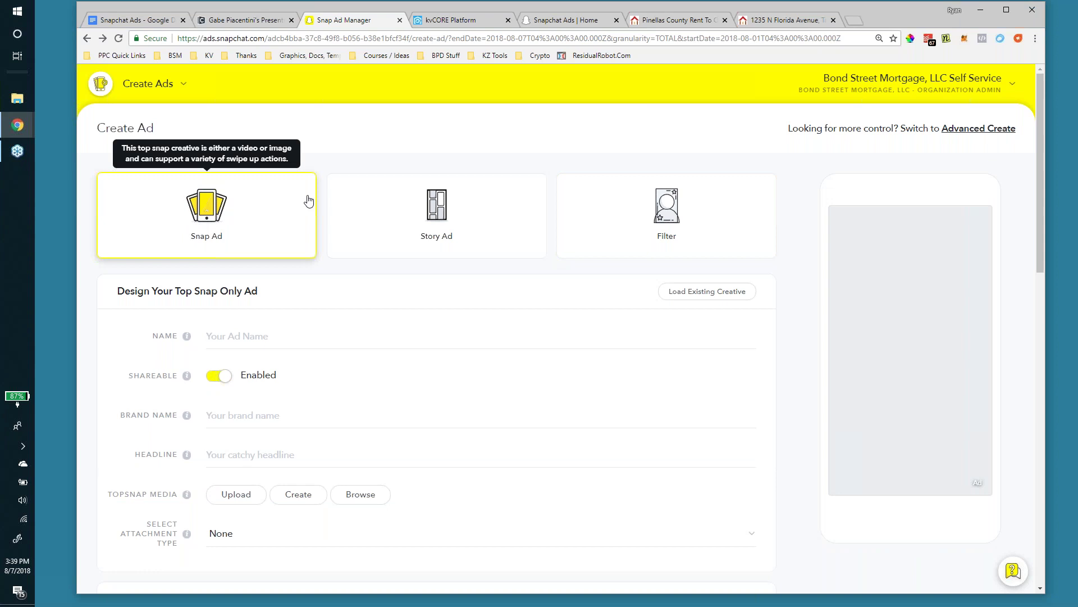
scroll(308, 200, down, 3)
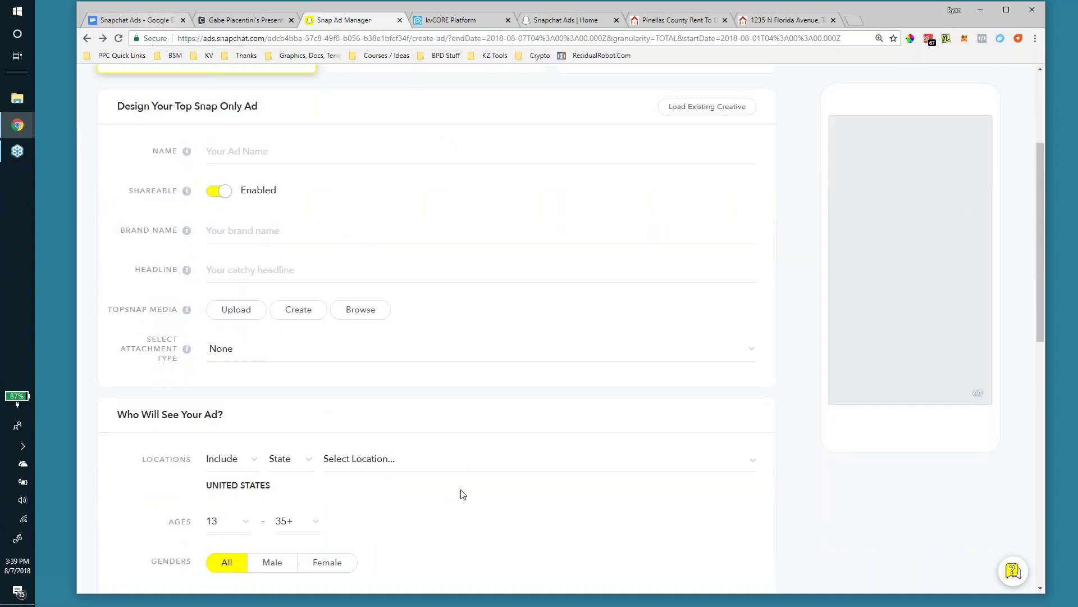
scroll(397, 477, down, 1)
scroll(573, 329, down, 10)
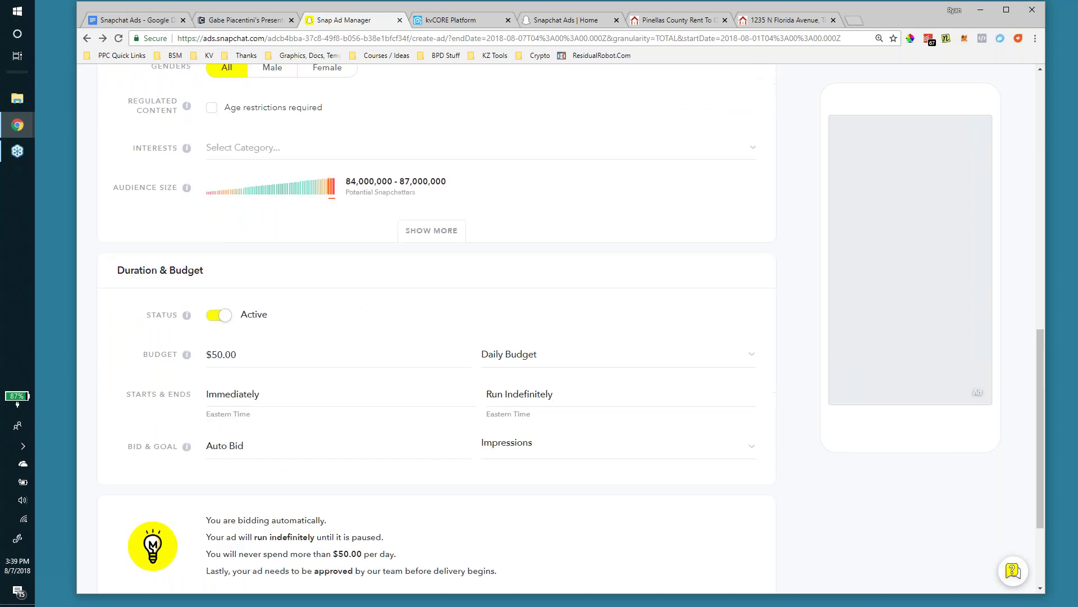
scroll(535, 366, up, 1)
click(534, 365)
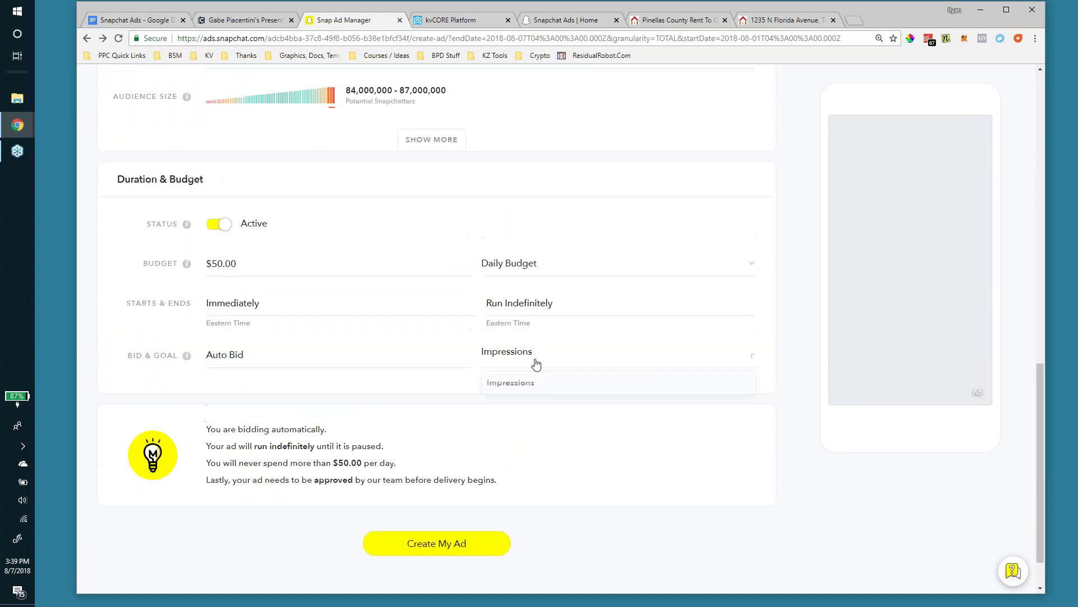
click(400, 385)
click(390, 361)
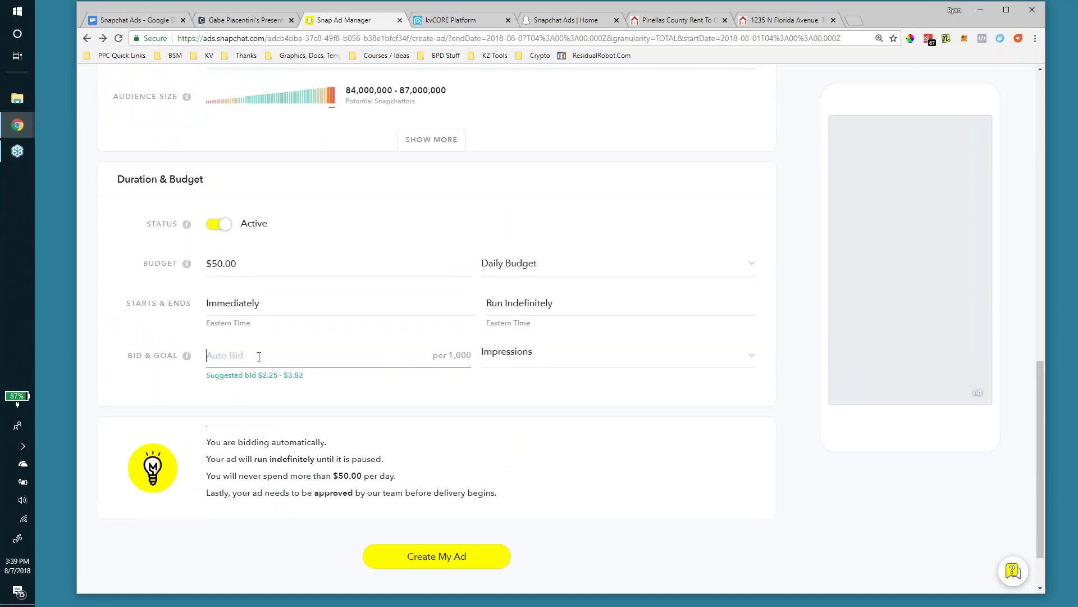
click(524, 351)
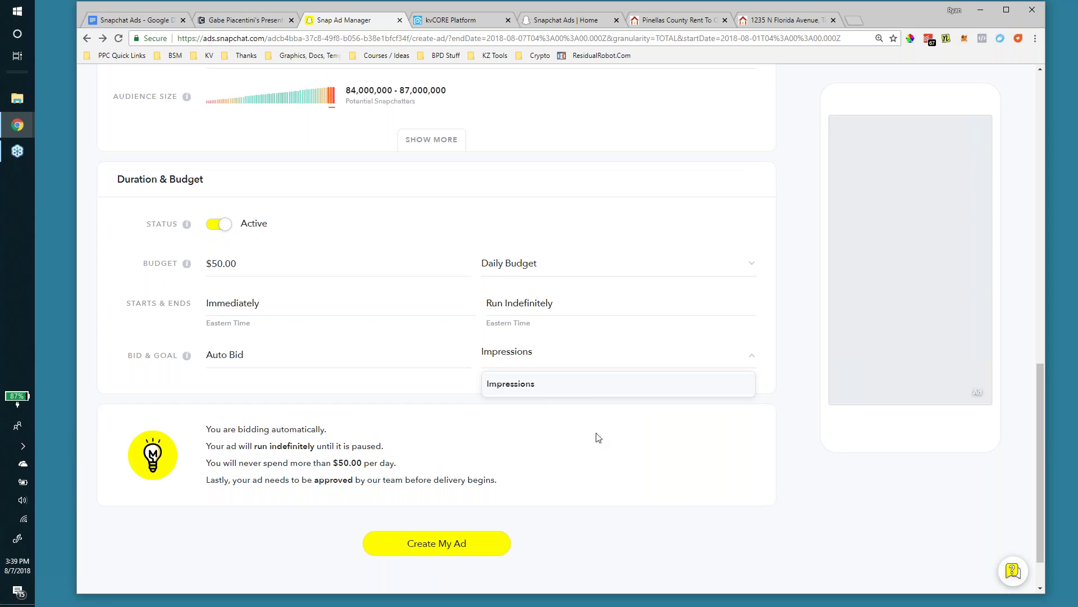
scroll(599, 439, up, 2)
scroll(599, 438, up, 10)
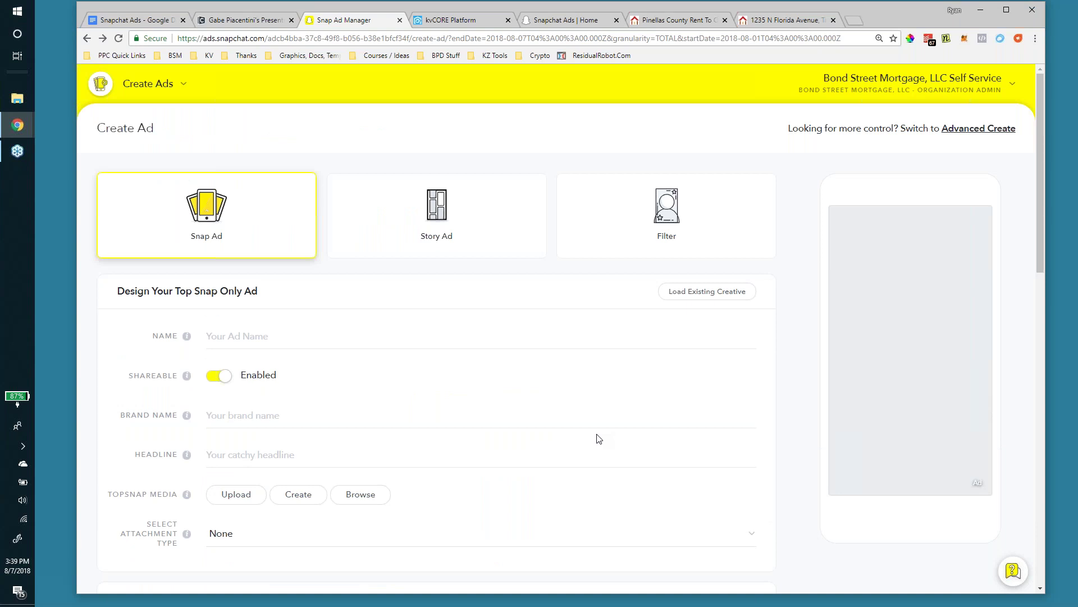
scroll(599, 439, down, 20)
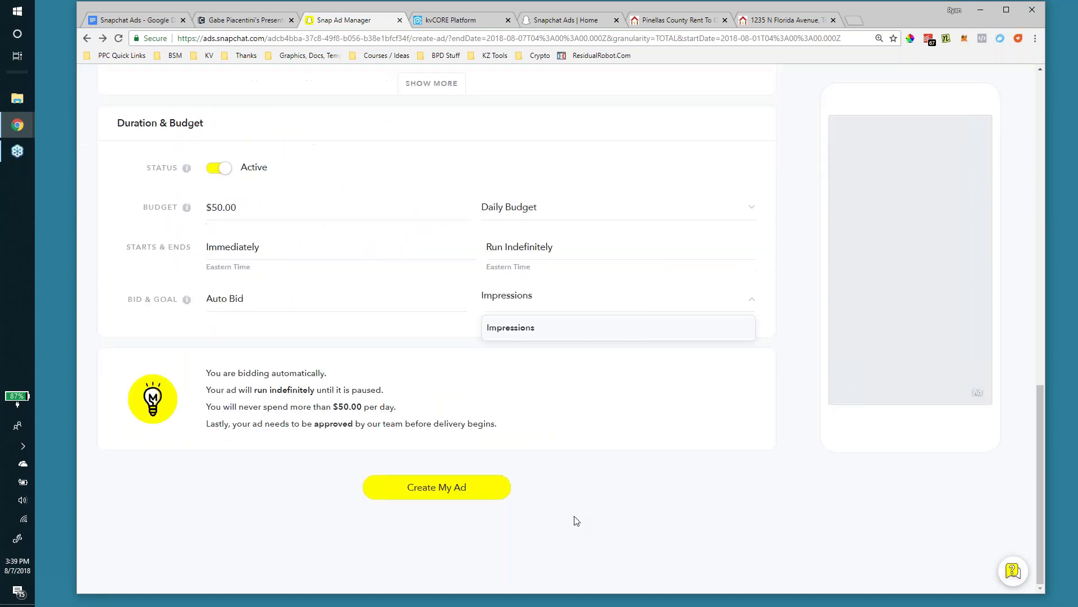
click(575, 520)
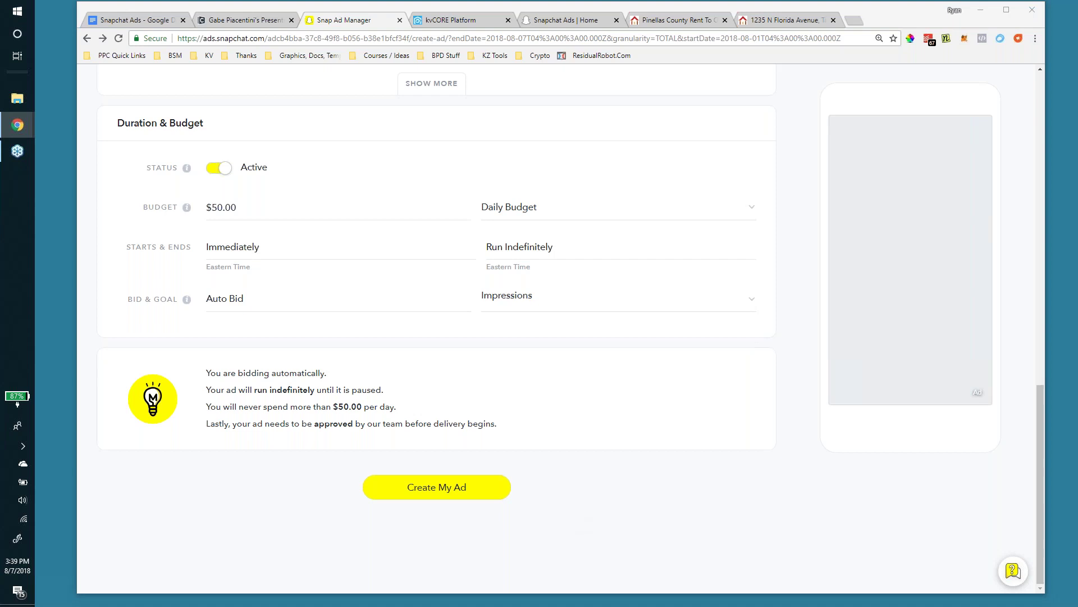
scroll(544, 235, up, 4)
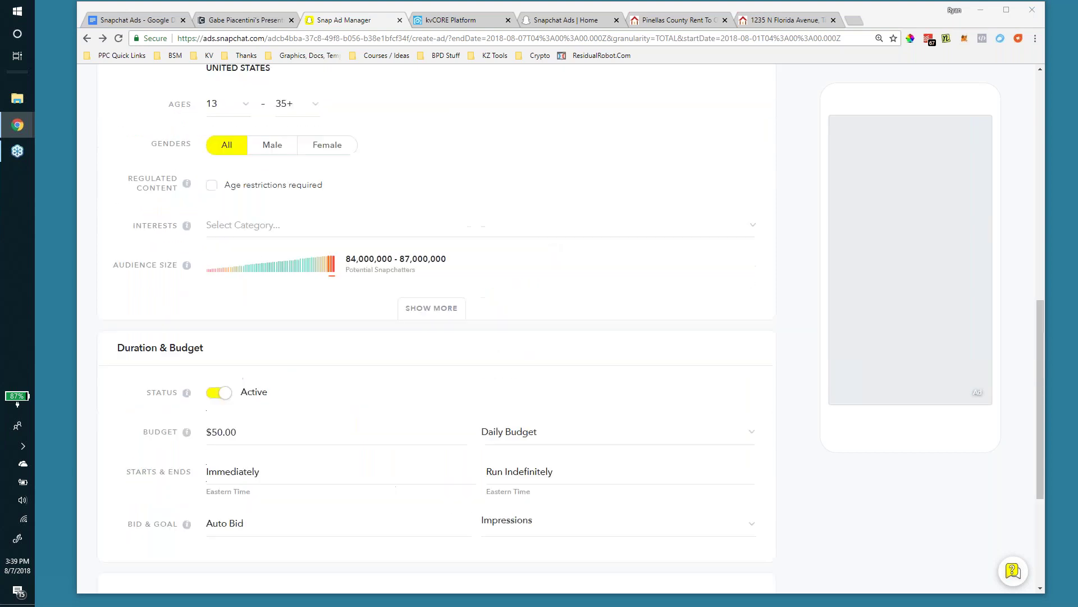
scroll(544, 235, up, 7)
scroll(542, 234, up, 4)
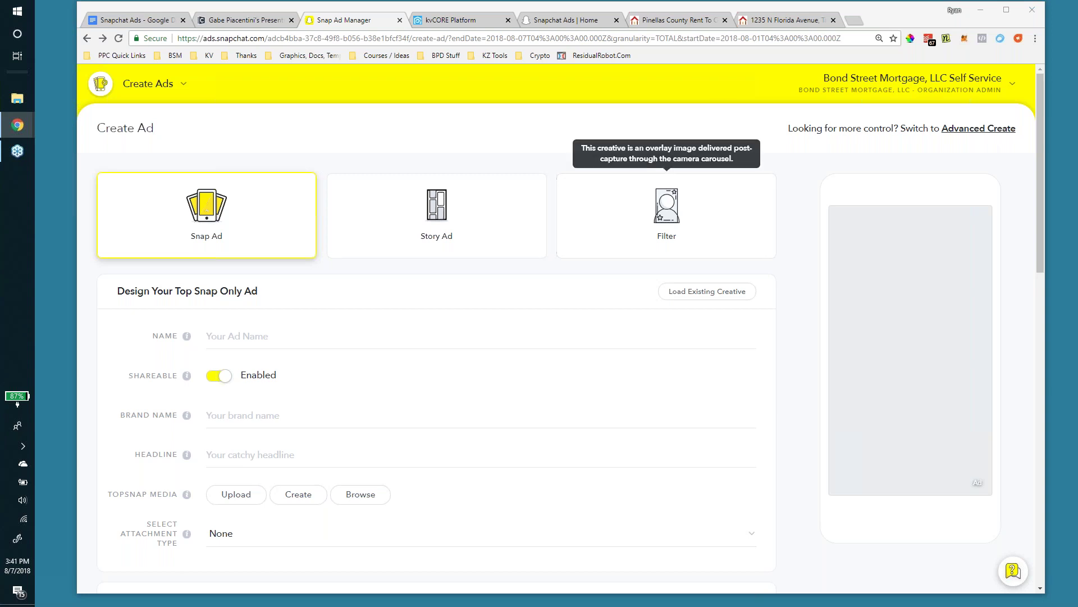
scroll(667, 216, down, 1)
scroll(667, 216, down, 4)
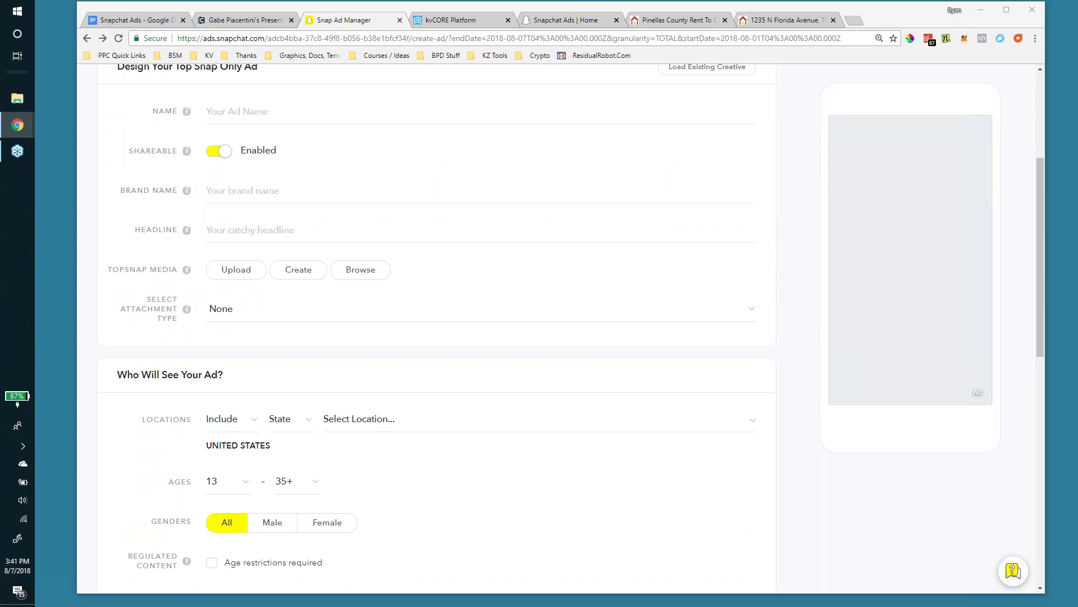
Open the Snapchat Ads notes and place the cursor above the contact line in EXTRAs.
click(124, 21)
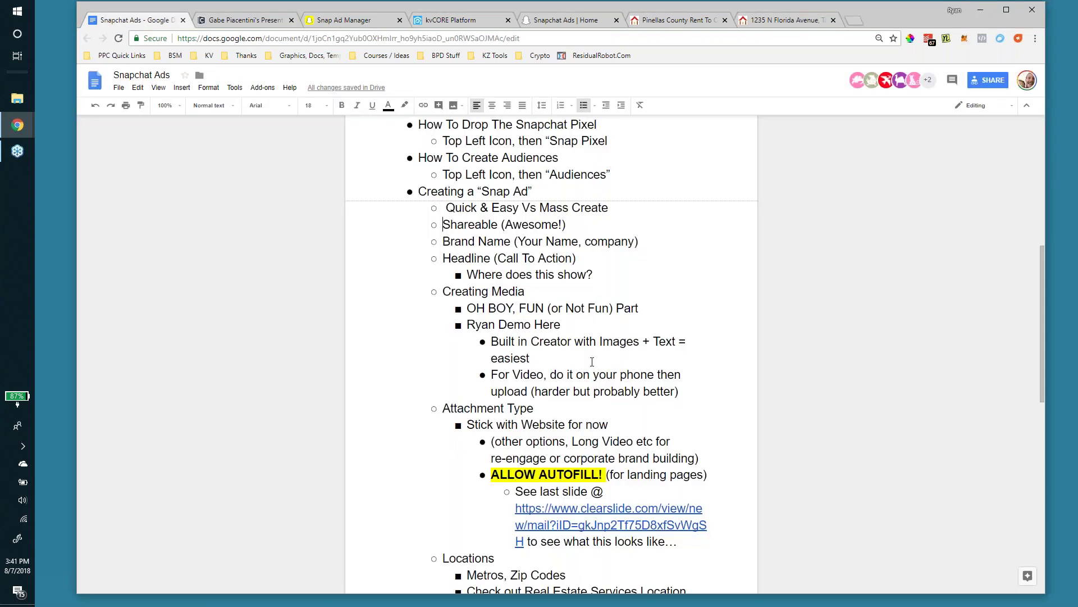
scroll(550, 337, down, 15)
drag(442, 302, 649, 307)
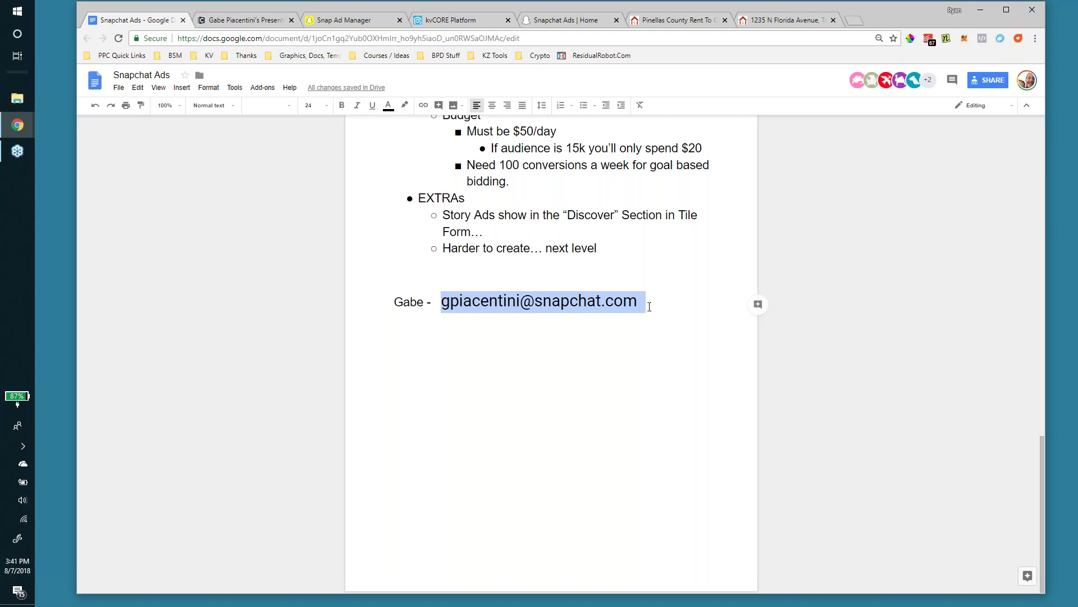
scroll(638, 266, up, 1)
scroll(638, 266, up, 20)
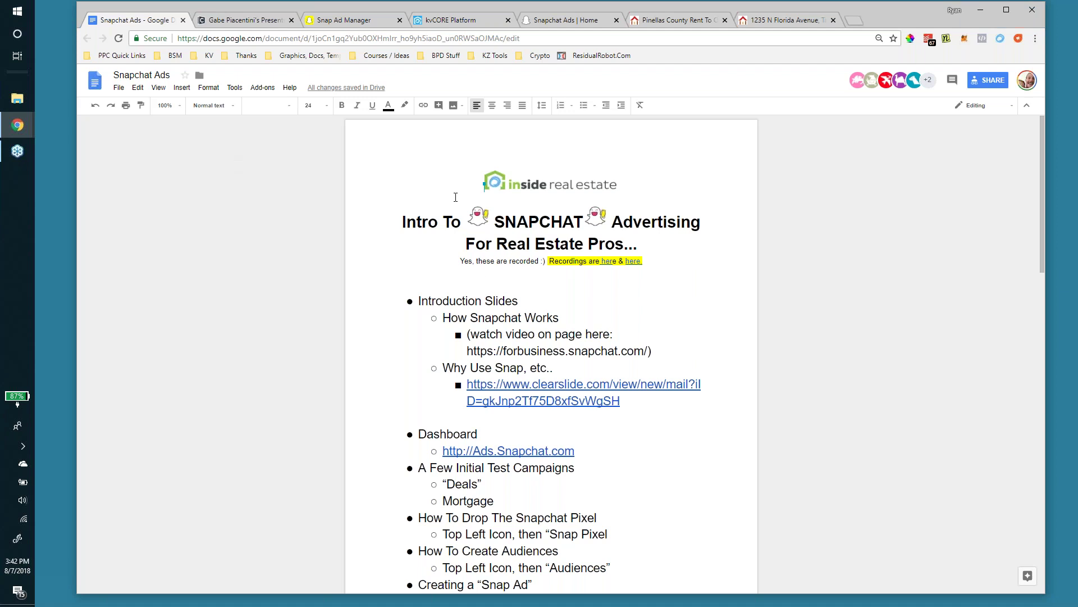
scroll(594, 280, down, 1)
scroll(594, 279, down, 15)
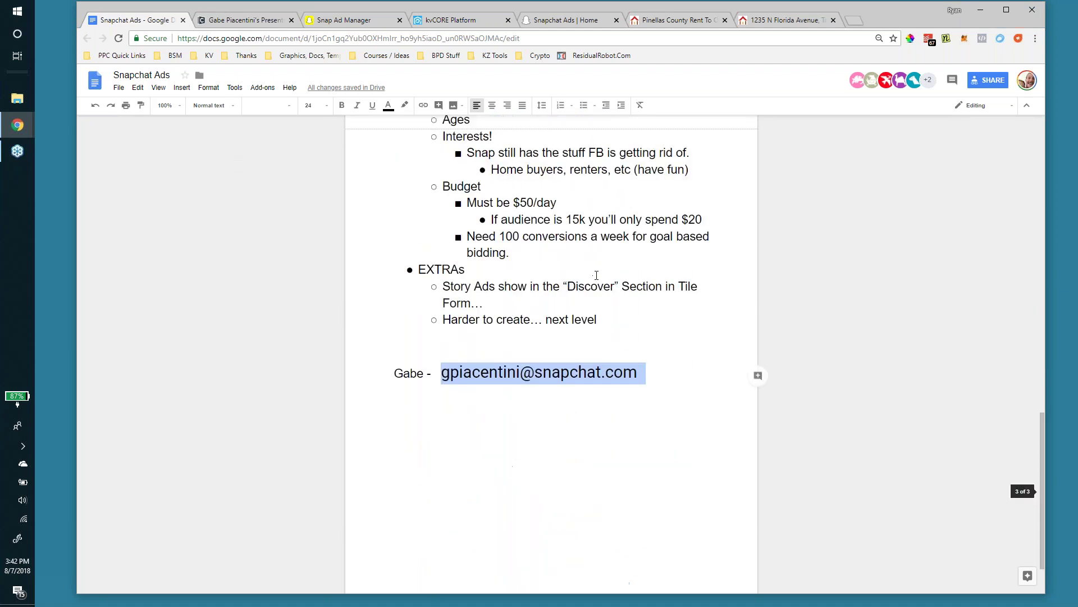
click(504, 257)
Add a 'Make Sure You Have fun' bullet under EXTRAs.
key(BackSpace)
key(BackSpace)
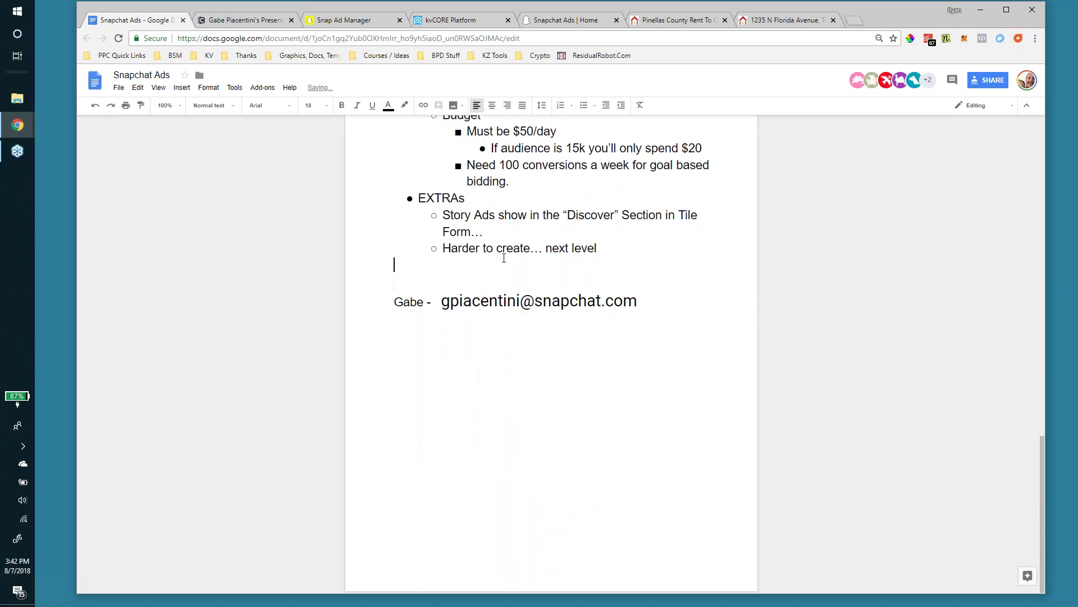
key(Return)
text(Make Sure YOu)
key(BackSpace)
key(BackSpace)
key(BackSpace)
text(ou Have fun)
Add the indented sub-note '(here's your chance to become "Real Estate Famous" )'.
key(Return)
key(Tab)
text((this is a chance)
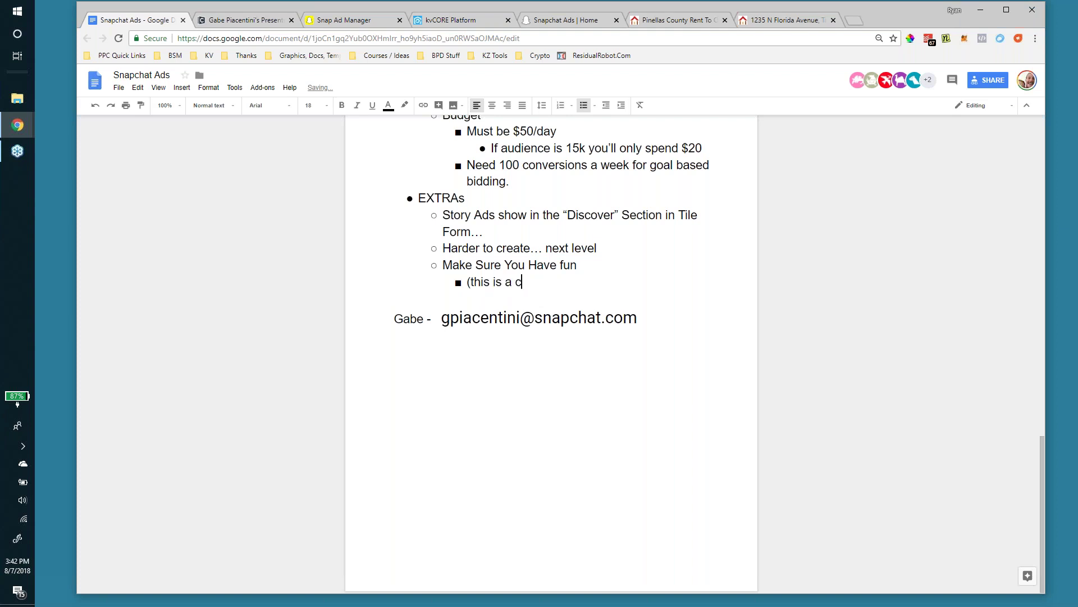
key(BackSpace)
key(BackSpace)
key(BackSpace)
key(BackSpace)
key(BackSpace)
key(BackSpace)
key(BackSpace)
key(BackSpace)
key(BackSpace)
key(BackSpace)
key(BackSpace)
key(BackSpace)
key(BackSpace)
key(BackSpace)
key(BackSpace)
key(BackSpace)
text(here's your chance to become "REal)
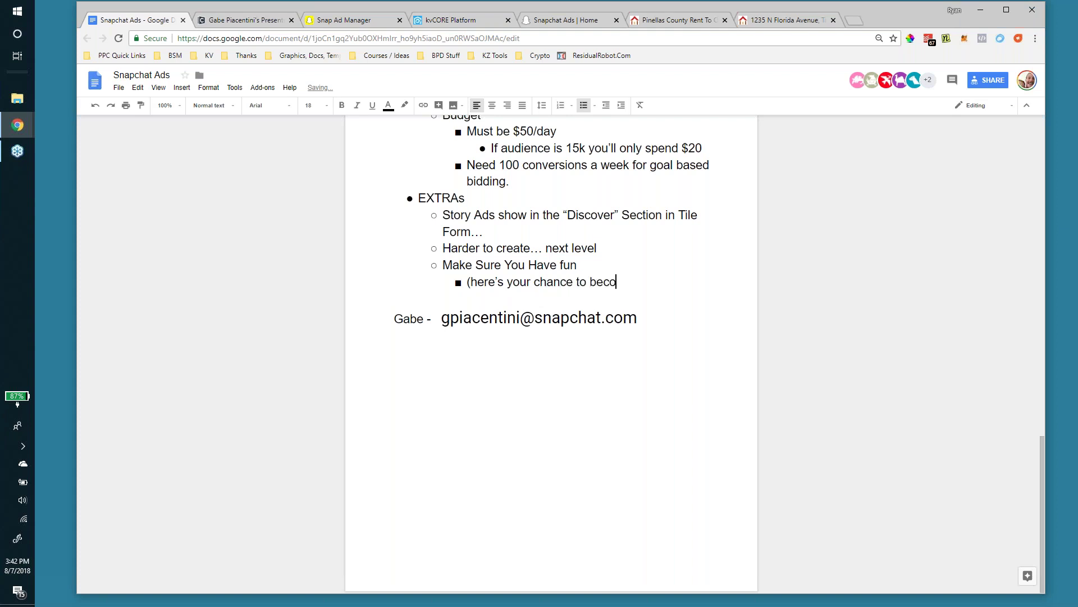
key(BackSpace)
key(BackSpace)
key(BackSpace)
text(eal Etsate)
key(BackSpace)
key(BackSpace)
key(BackSpace)
key(BackSpace)
key(BackSpace)
text(state Famous" )
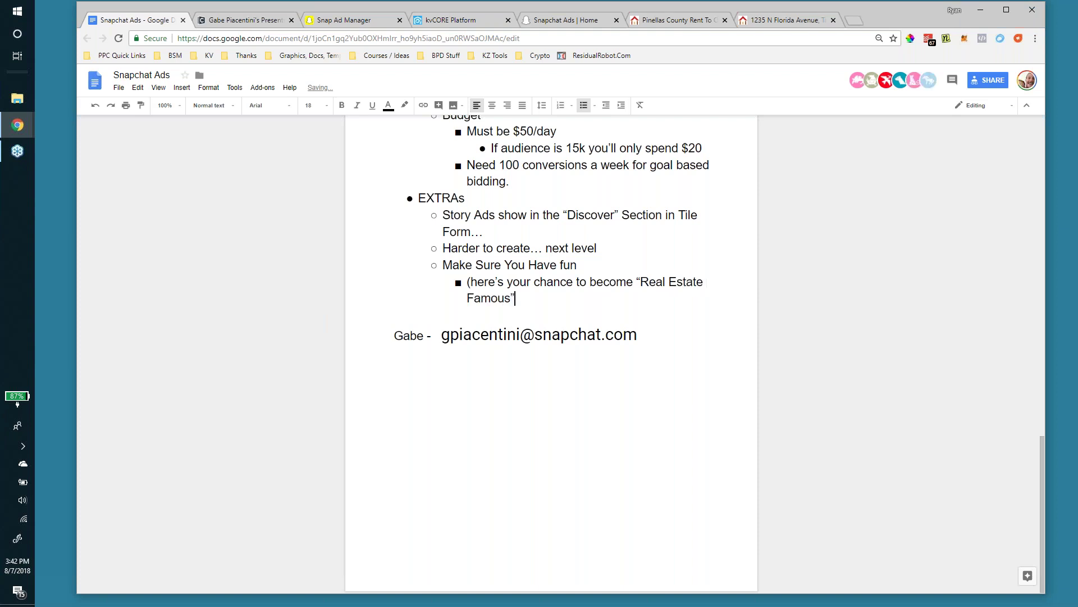
text())
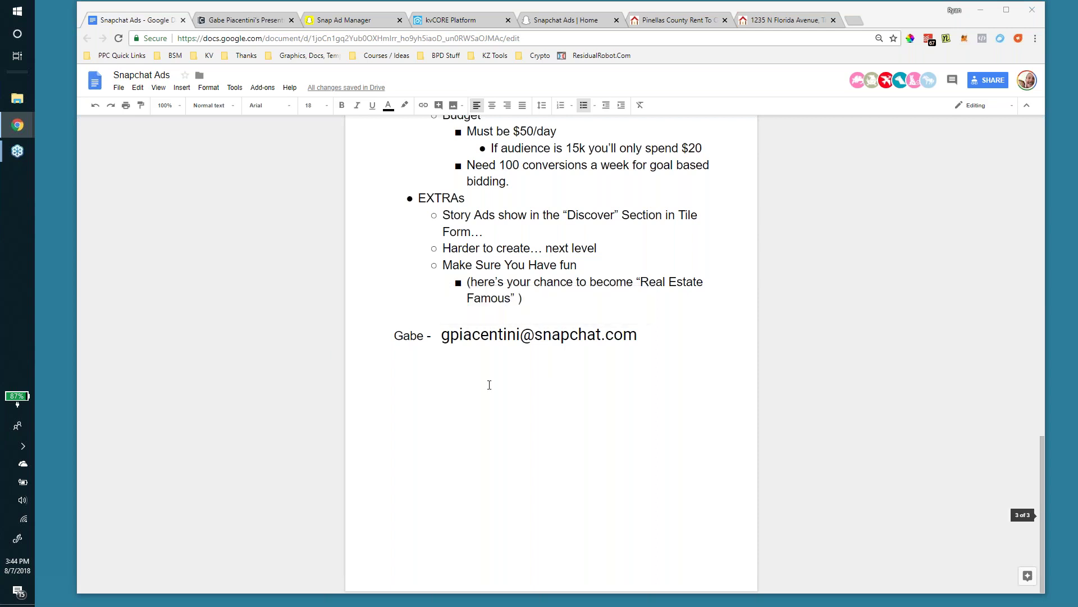
click(535, 318)
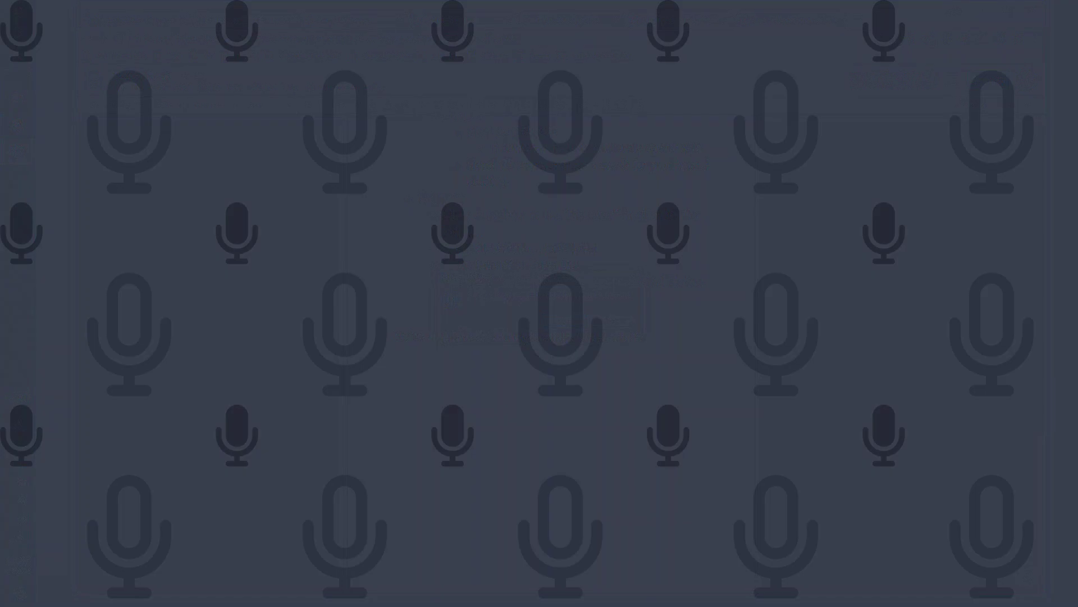